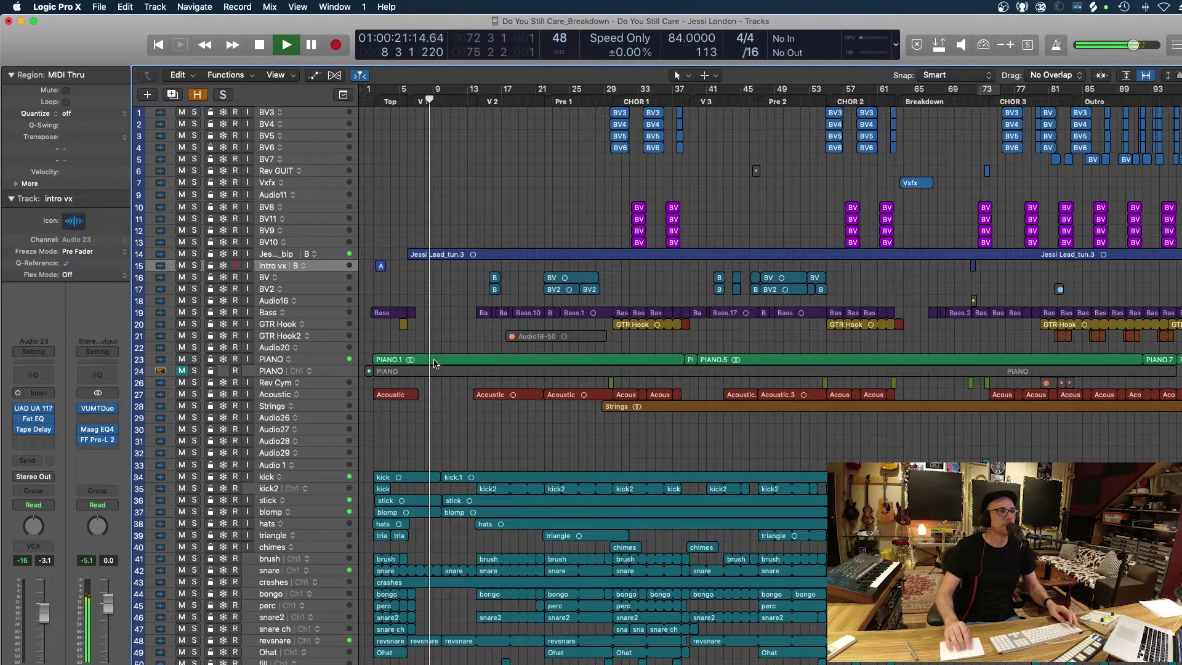
- Select the lead vocal track, track 14, and enlarge its waveform in the arrangement
{"action": "left_click", "coordinate": [442, 419]}
{"action": "left_click", "coordinate": [331, 254]}
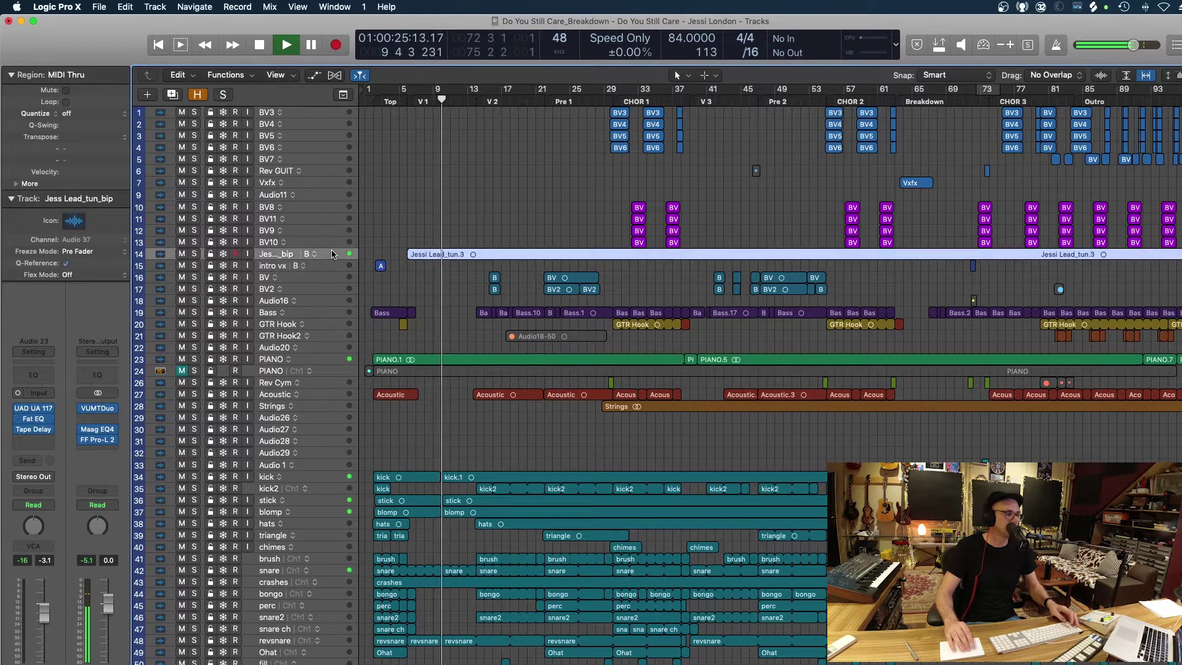
{"action": "key", "text": "ctrl+z"}
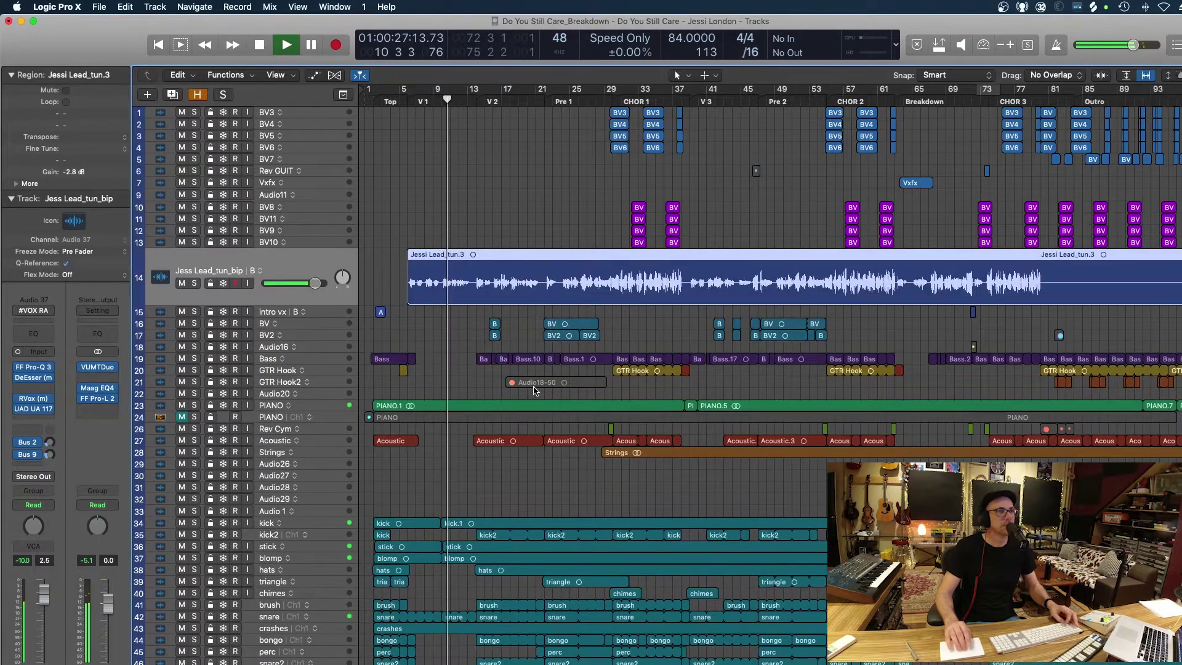
{"action": "scroll", "coordinate": [534, 391], "scroll_direction": "up", "scroll_amount": 3}
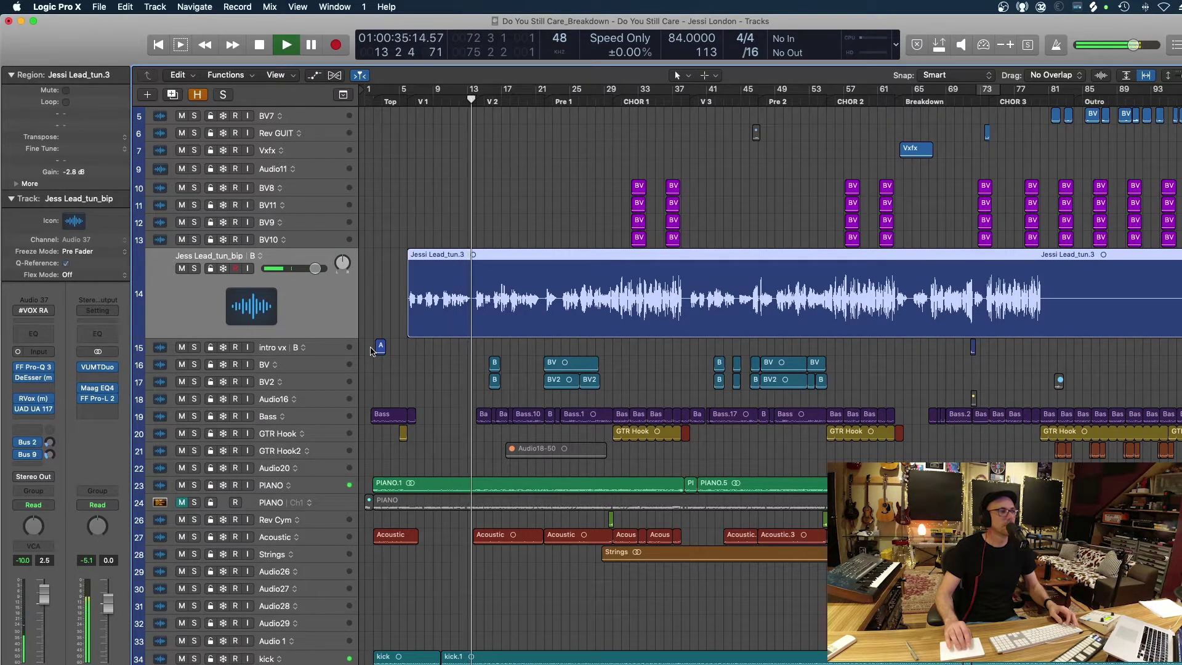
- Open the lead vocal's FF Pro-Q 3 EQ and DeEsser to examine their settings, placing both windows clear of the insert list
{"action": "left_click", "coordinate": [34, 368]}
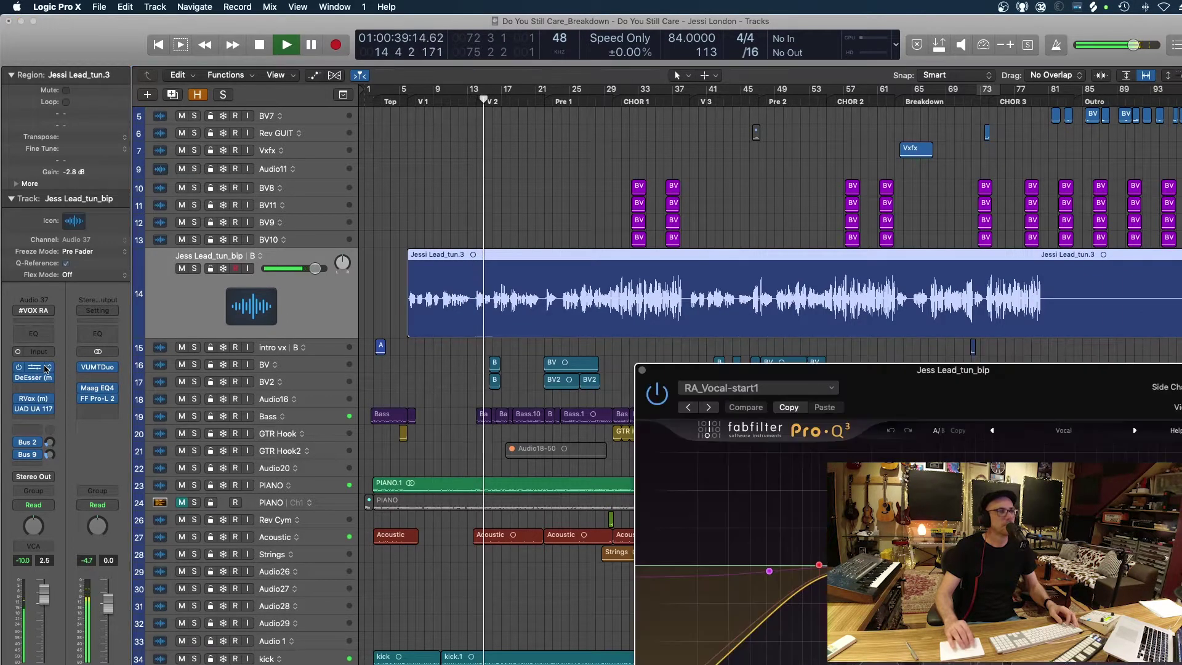
{"action": "left_click_drag", "start_coordinate": [929, 381], "coordinate": [887, 119]}
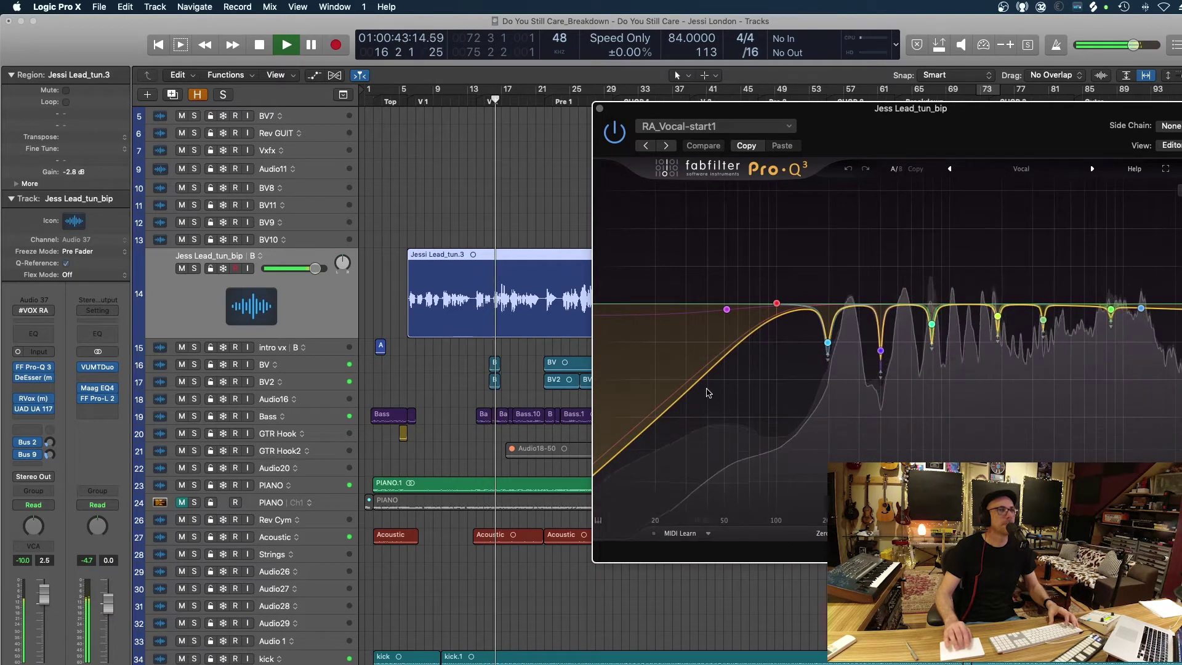
{"action": "mouse_move", "coordinate": [717, 363]}
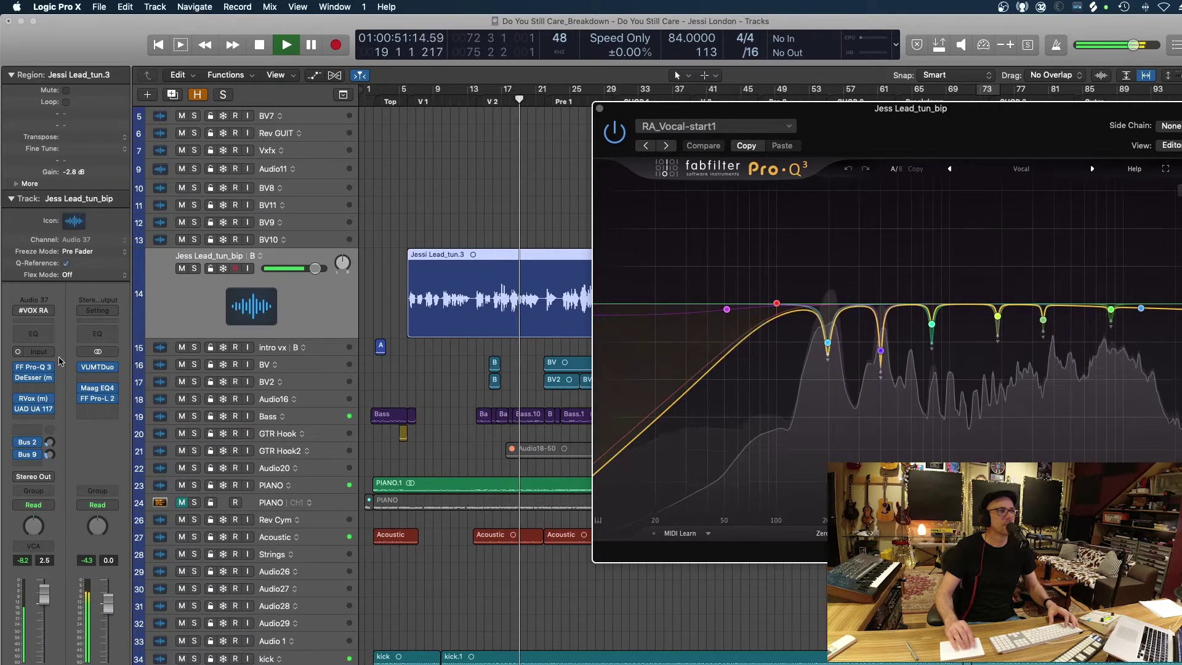
{"action": "left_click", "coordinate": [35, 378]}
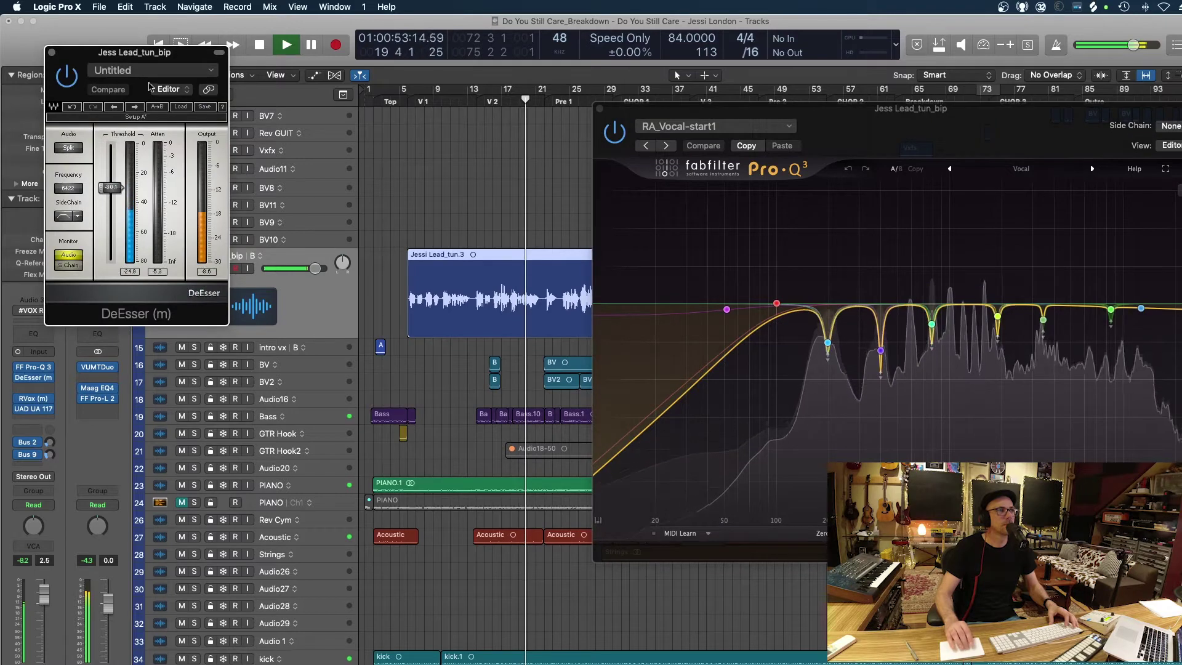
{"action": "left_click_drag", "start_coordinate": [136, 54], "coordinate": [138, 54]}
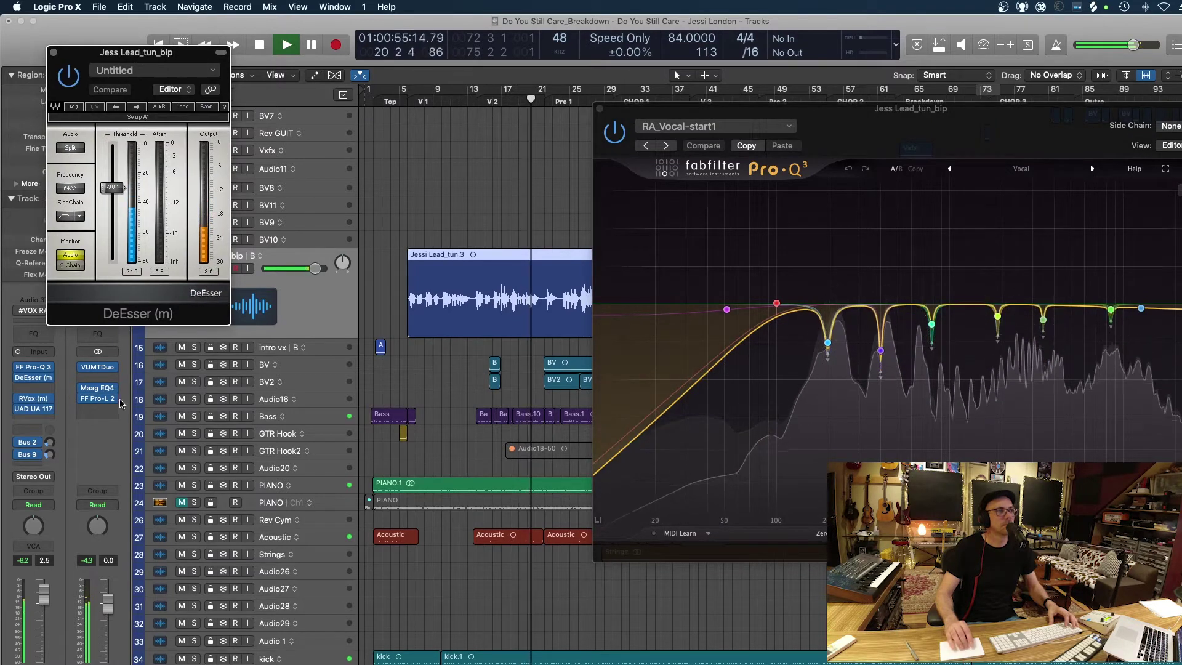
- Open the lead vocal's RVox compressor and place its window below the DeEsser
{"action": "left_click", "coordinate": [36, 402]}
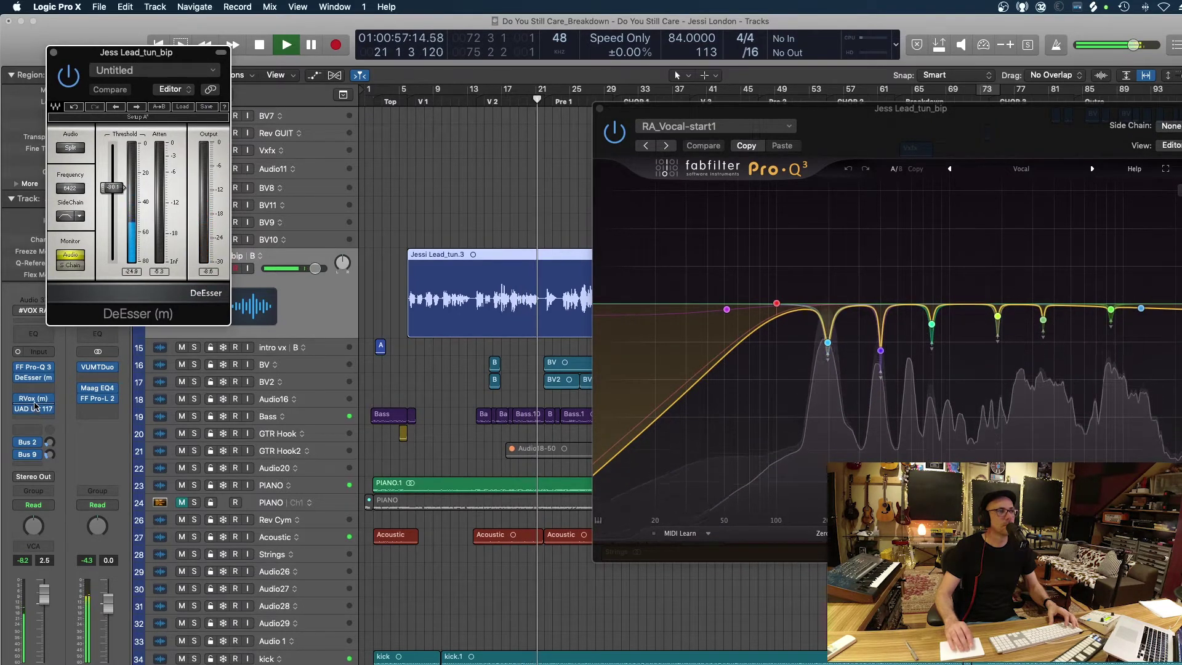
{"action": "left_click", "coordinate": [32, 397]}
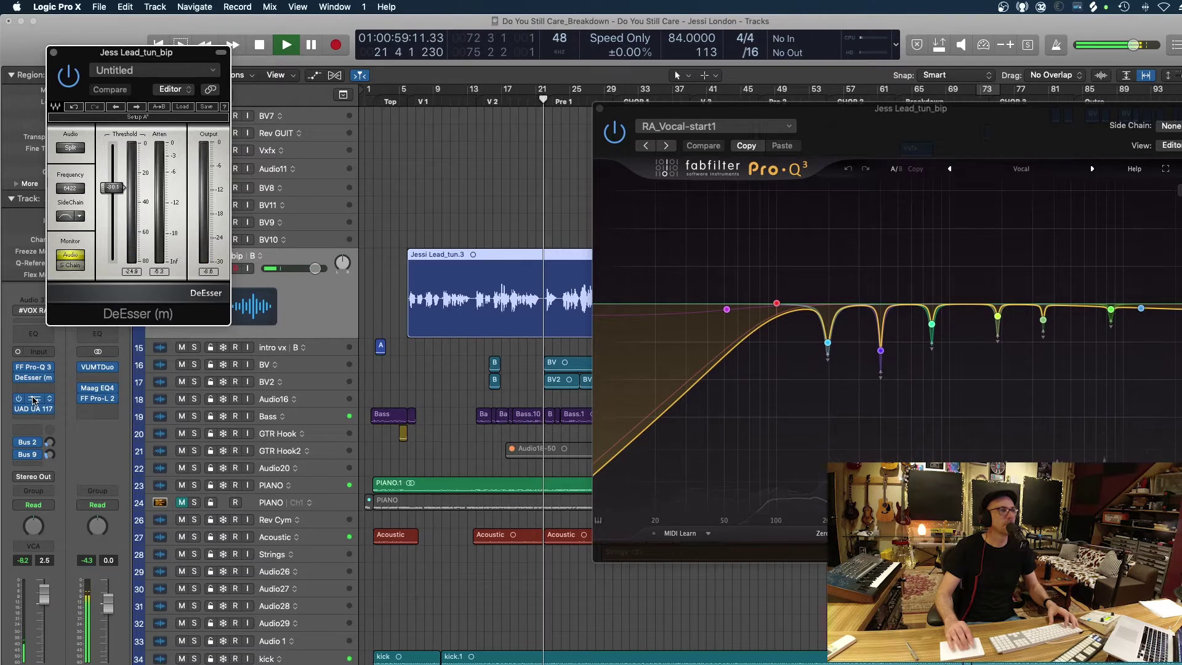
{"action": "left_click", "coordinate": [35, 400]}
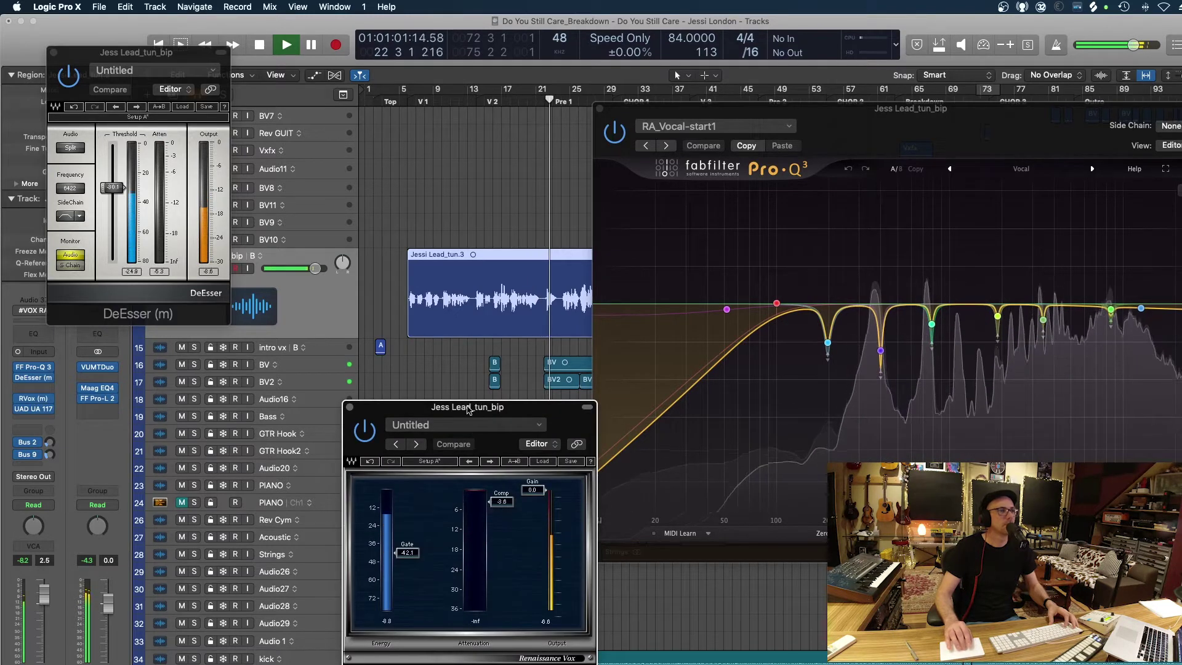
{"action": "left_click_drag", "start_coordinate": [468, 409], "coordinate": [317, 359]}
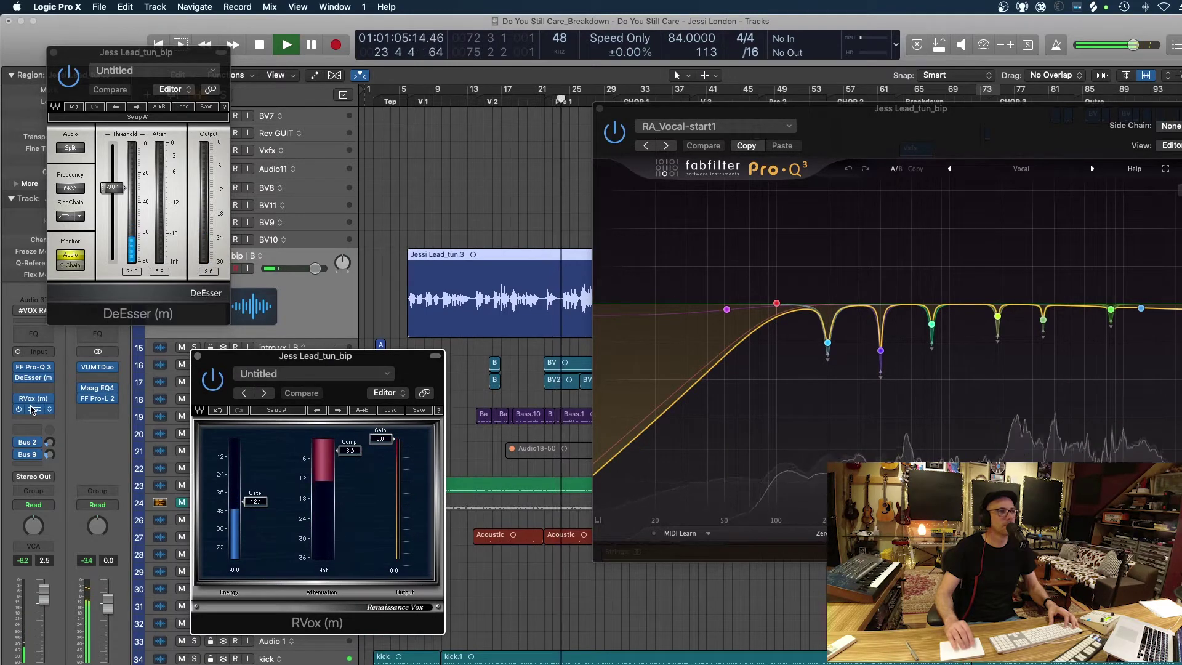
- Open the lead vocal's UAD UA 1176AE limiter, reposition its window and examine the attack and release settings
{"action": "left_click", "coordinate": [32, 409]}
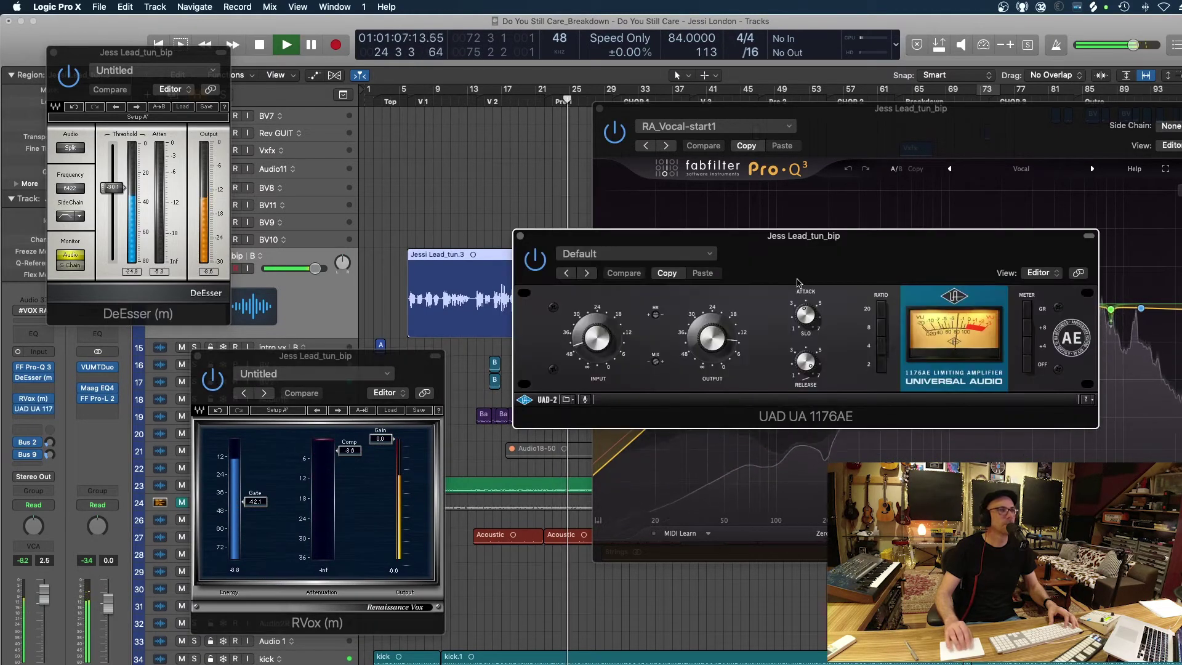
{"action": "left_click_drag", "start_coordinate": [797, 283], "coordinate": [769, 300]}
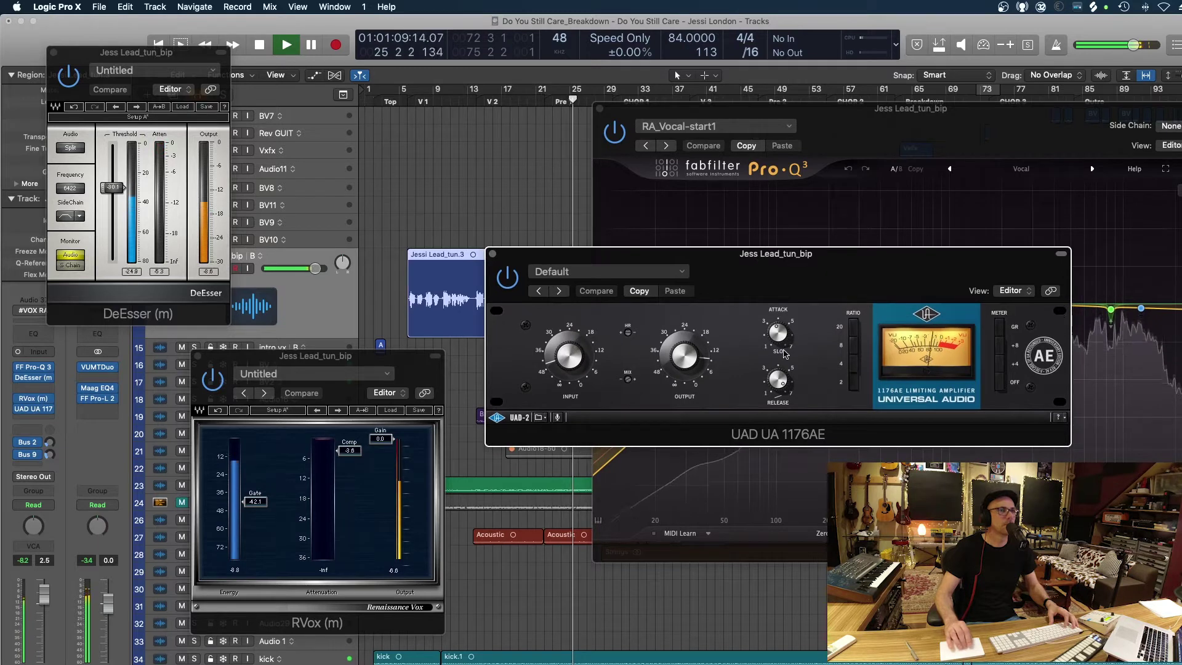
{"action": "left_click_drag", "start_coordinate": [787, 353], "coordinate": [780, 350]}
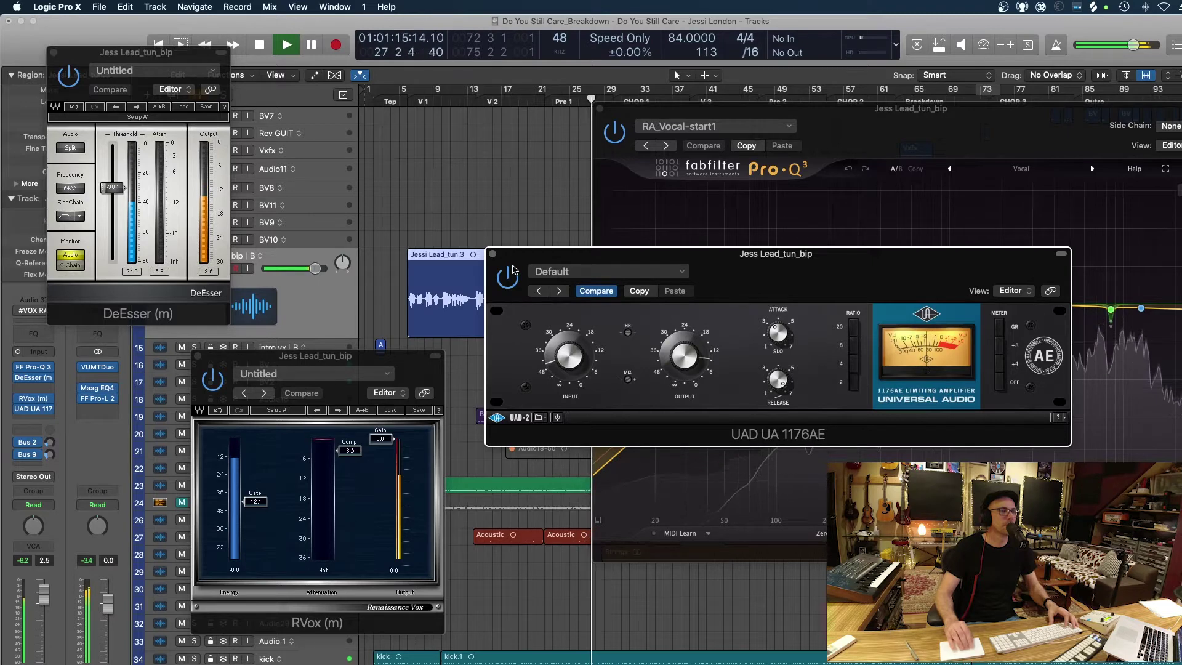
- Close the 1176AE, Pro-Q 3, DeEsser and RVox plug-in windows
{"action": "left_click", "coordinate": [493, 254]}
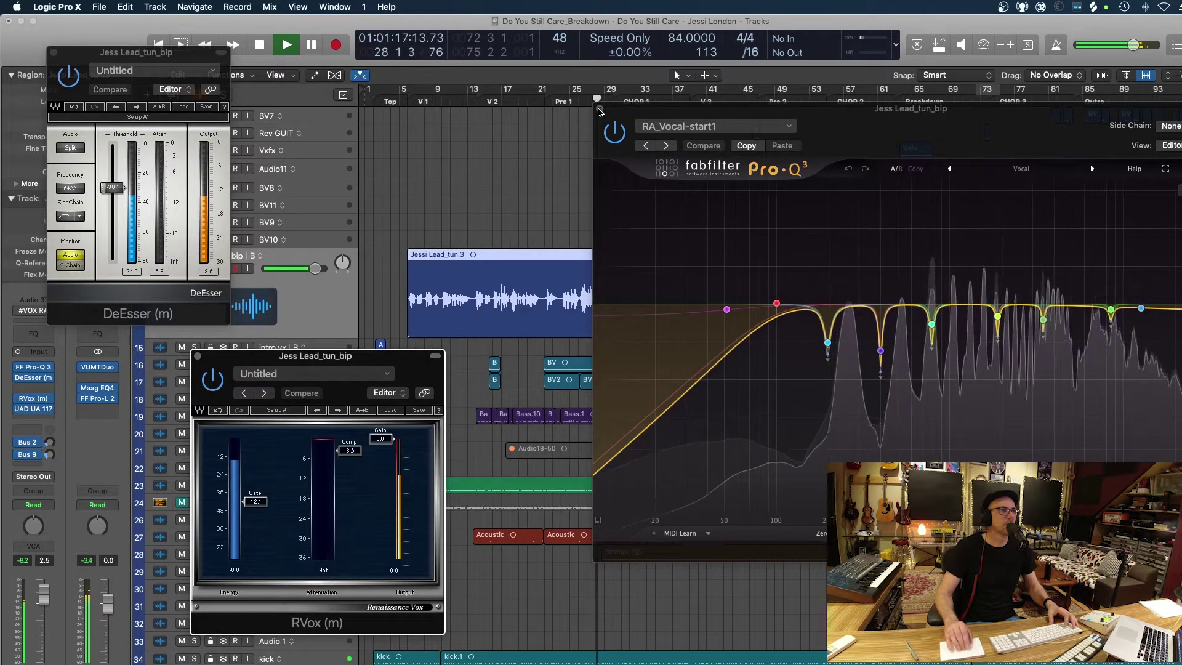
{"action": "left_click", "coordinate": [599, 110]}
{"action": "left_click", "coordinate": [53, 53]}
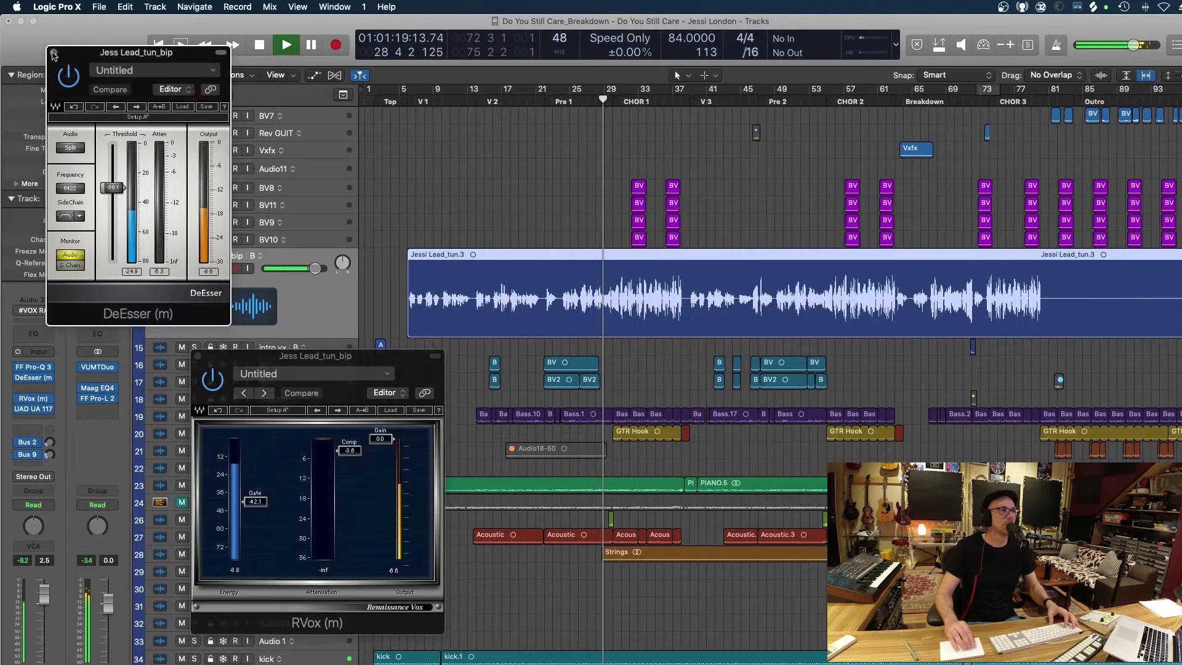
{"action": "left_click", "coordinate": [54, 53]}
{"action": "left_click", "coordinate": [198, 356]}
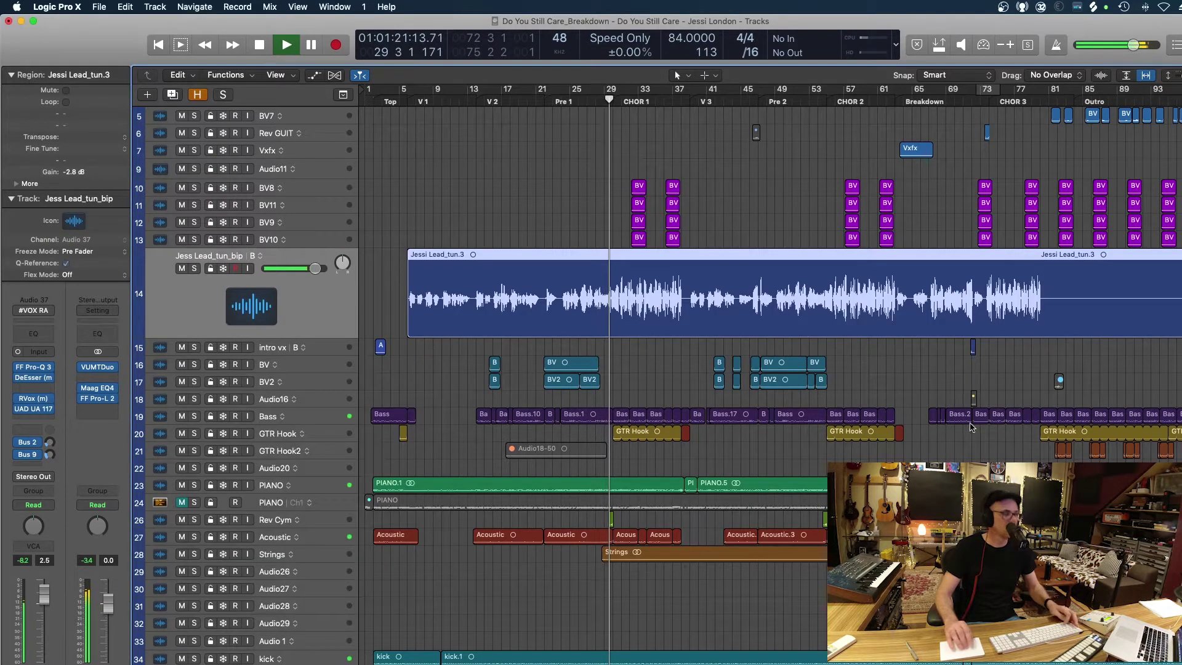
- Turn off the enlarged lead vocal view and set a moderate height for all tracks to show the backing vocals
{"action": "key", "text": "ctrl+z"}
{"action": "key", "text": "super+Up"}
{"action": "key", "text": "super+Down"}
{"action": "key", "text": "super+Down"}
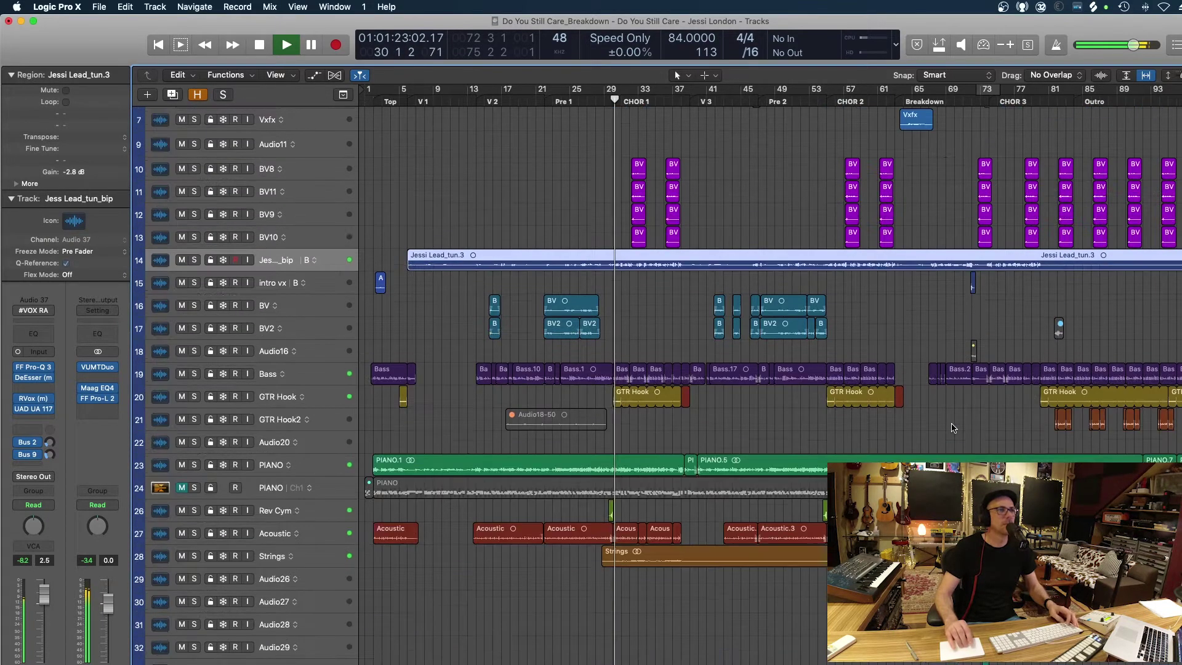
{"action": "scroll", "coordinate": [951, 428], "scroll_direction": "up", "scroll_amount": 5}
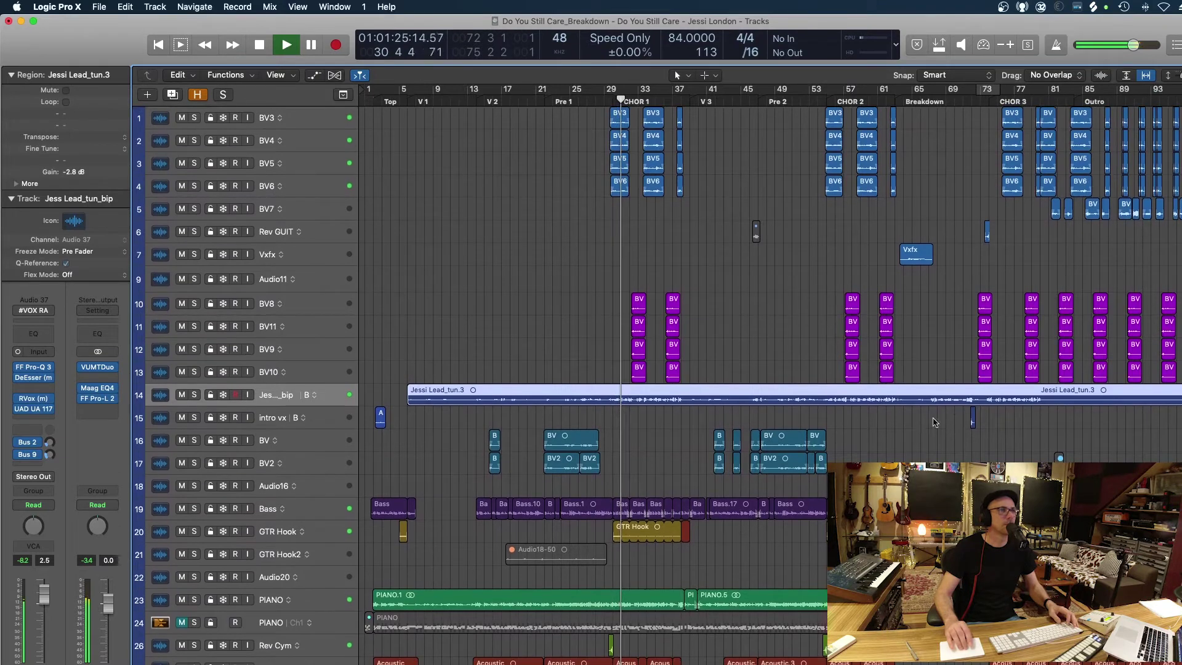
- Lower the Bus 7 fader fed by the BV8 backing vocal track to 0.6 dB and stop playback
{"action": "left_click", "coordinate": [303, 302]}
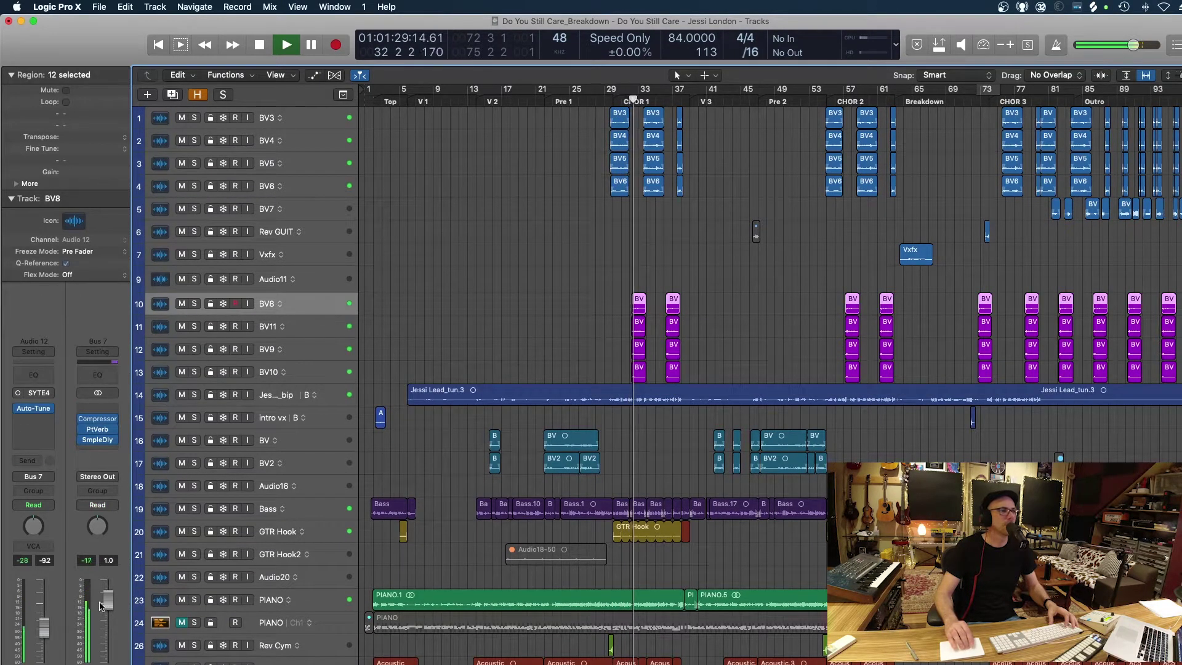
{"action": "left_click_drag", "start_coordinate": [107, 606], "coordinate": [107, 608]}
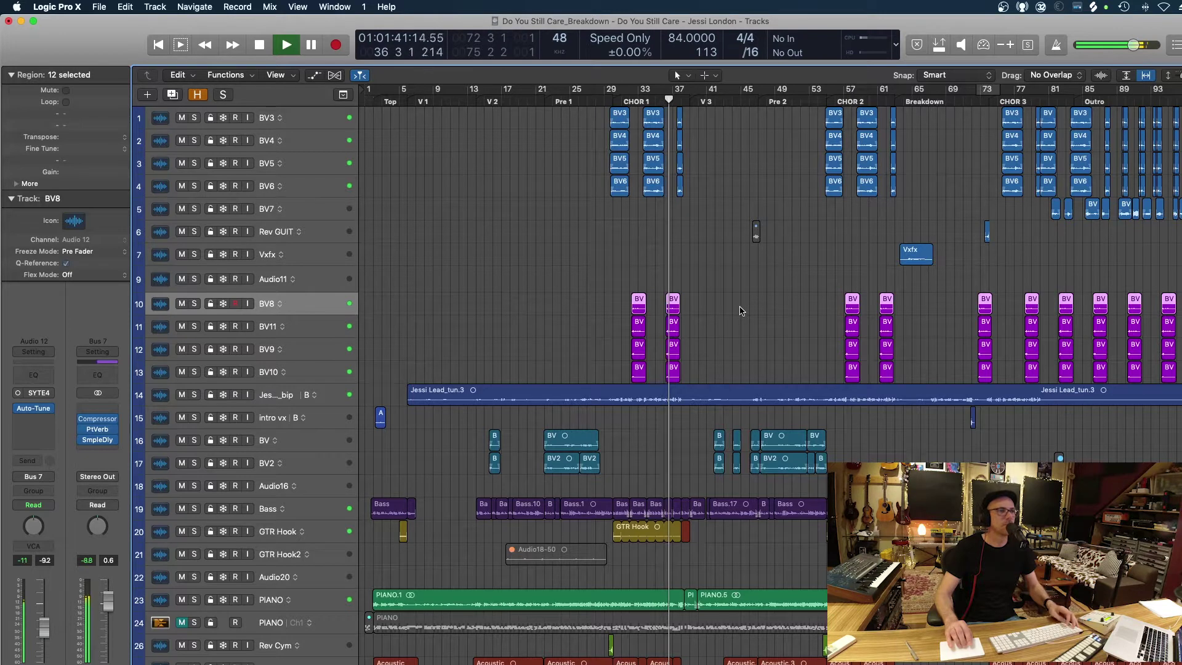
{"action": "scroll", "coordinate": [740, 308], "scroll_direction": "down", "scroll_amount": 1}
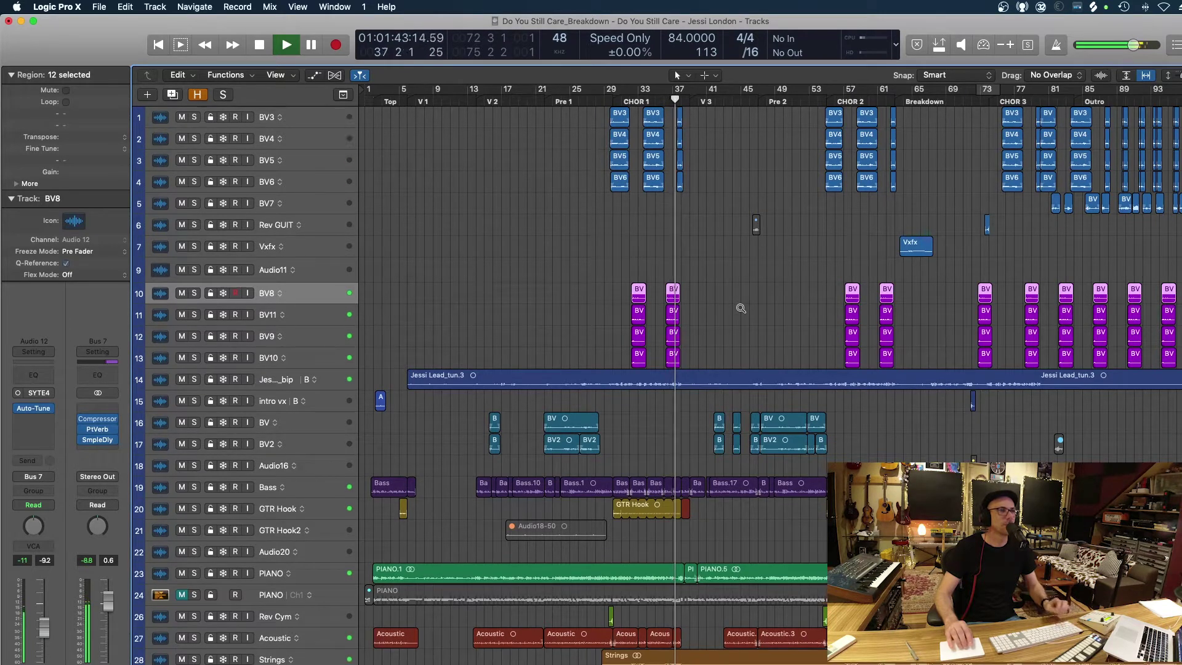
{"action": "scroll", "coordinate": [741, 308], "scroll_direction": "down", "scroll_amount": 1}
{"action": "left_click", "coordinate": [717, 322]}
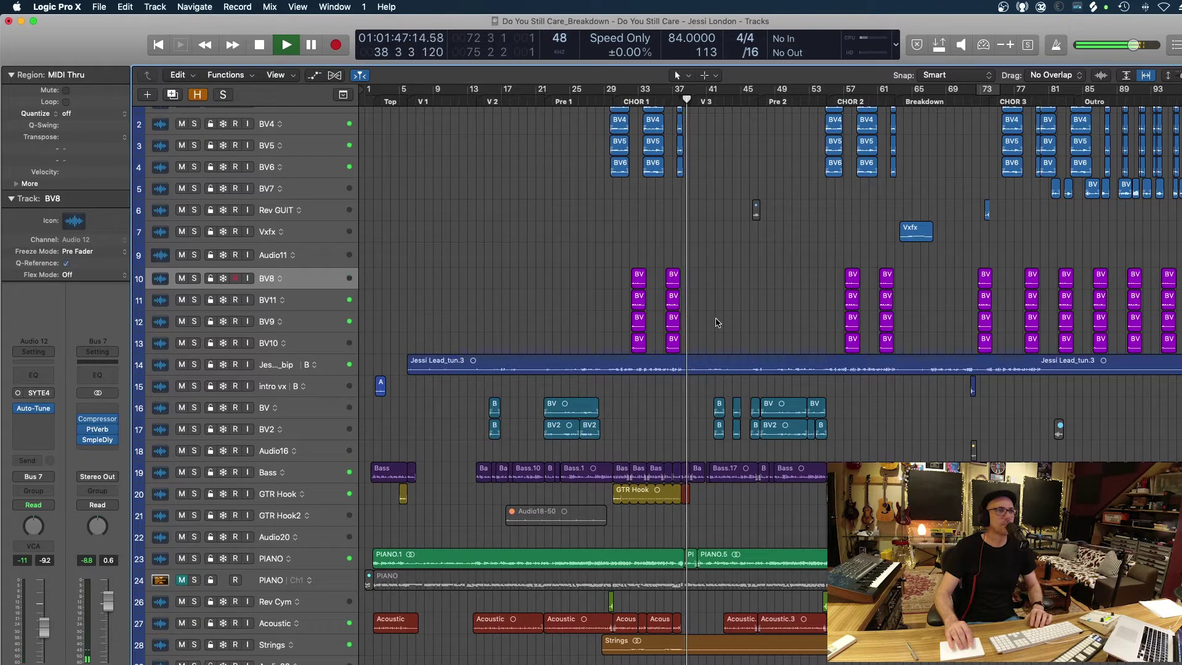
{"action": "key", "text": "space"}
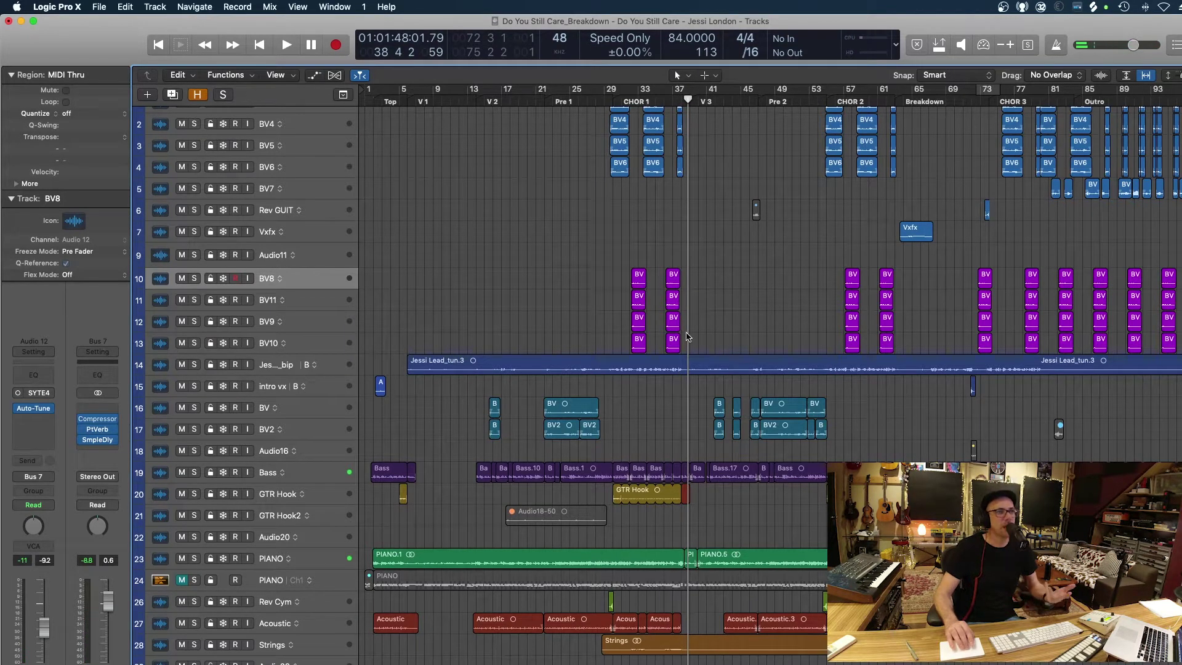
- Reopen the lead vocal's FF Pro-Q 3 to examine its low cut and narrow notches, and close it
{"action": "scroll", "coordinate": [688, 337], "scroll_direction": "down", "scroll_amount": 15}
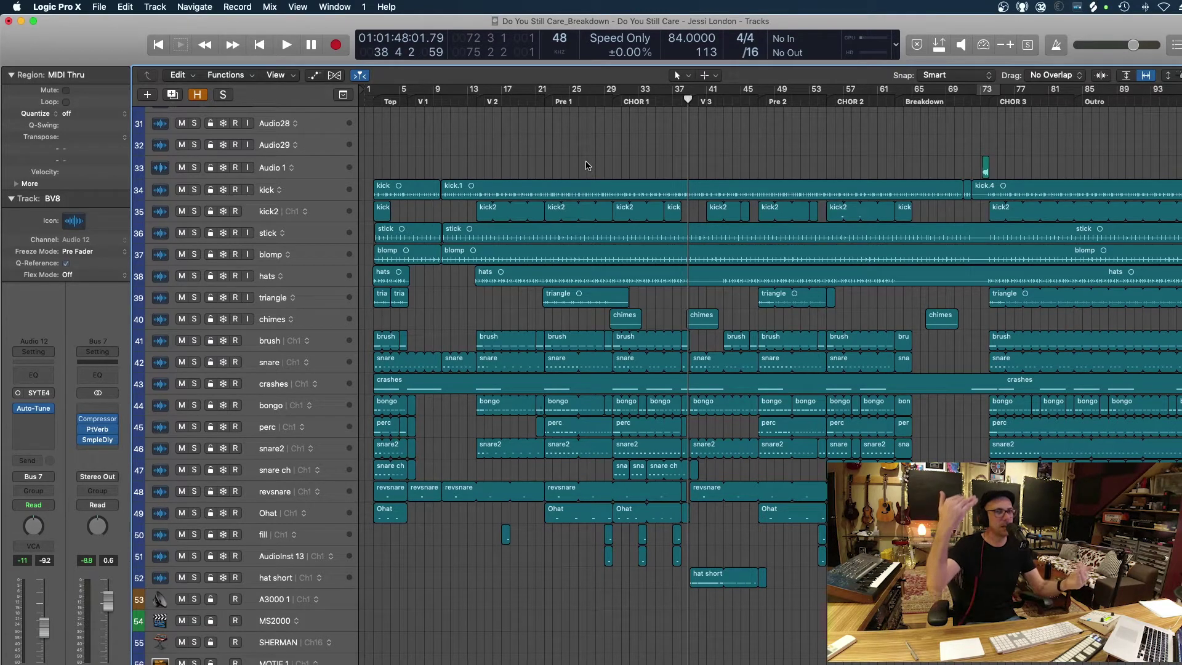
{"action": "scroll", "coordinate": [586, 165], "scroll_direction": "up", "scroll_amount": 10}
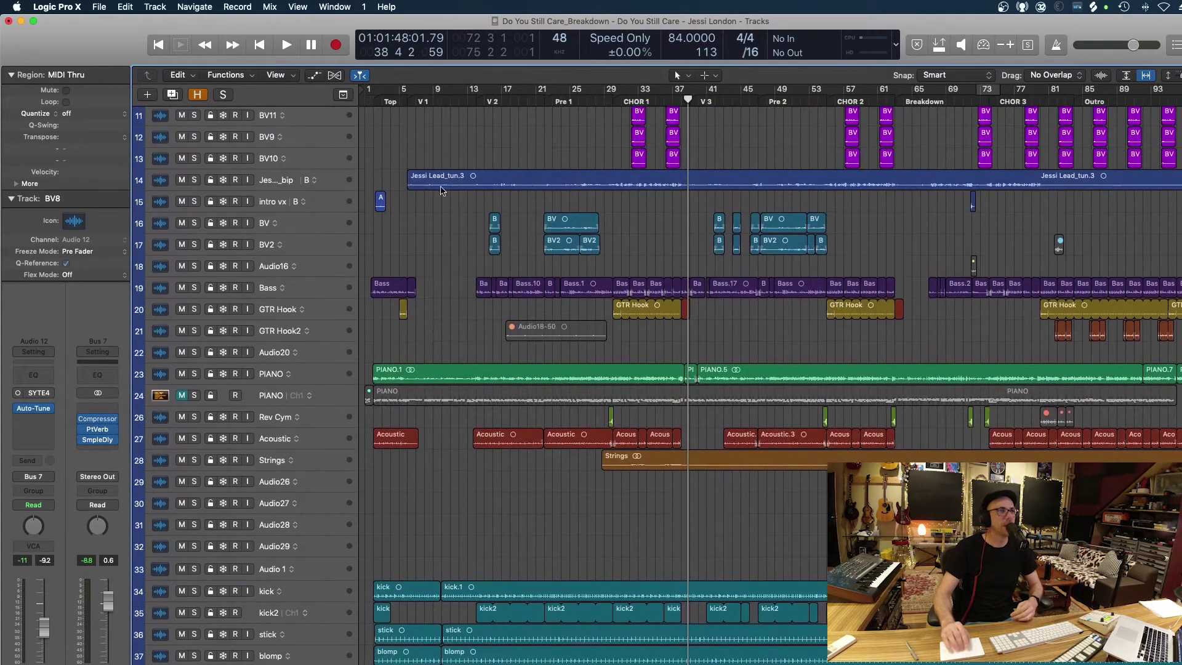
{"action": "left_click", "coordinate": [150, 180]}
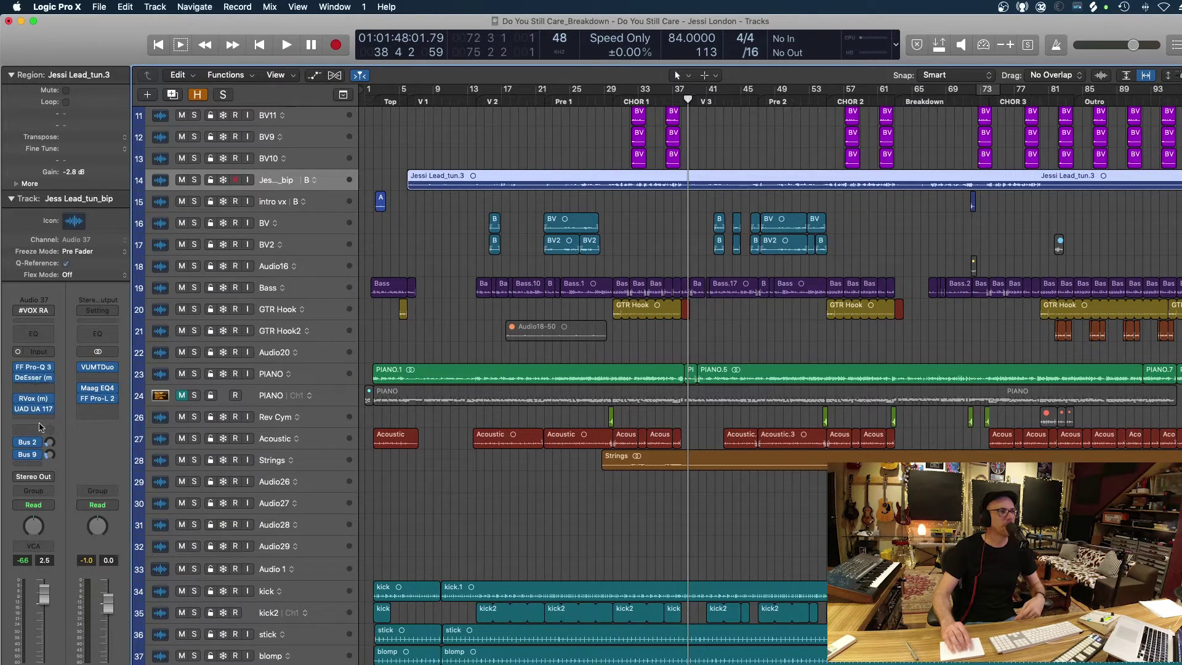
{"action": "left_click", "coordinate": [34, 369]}
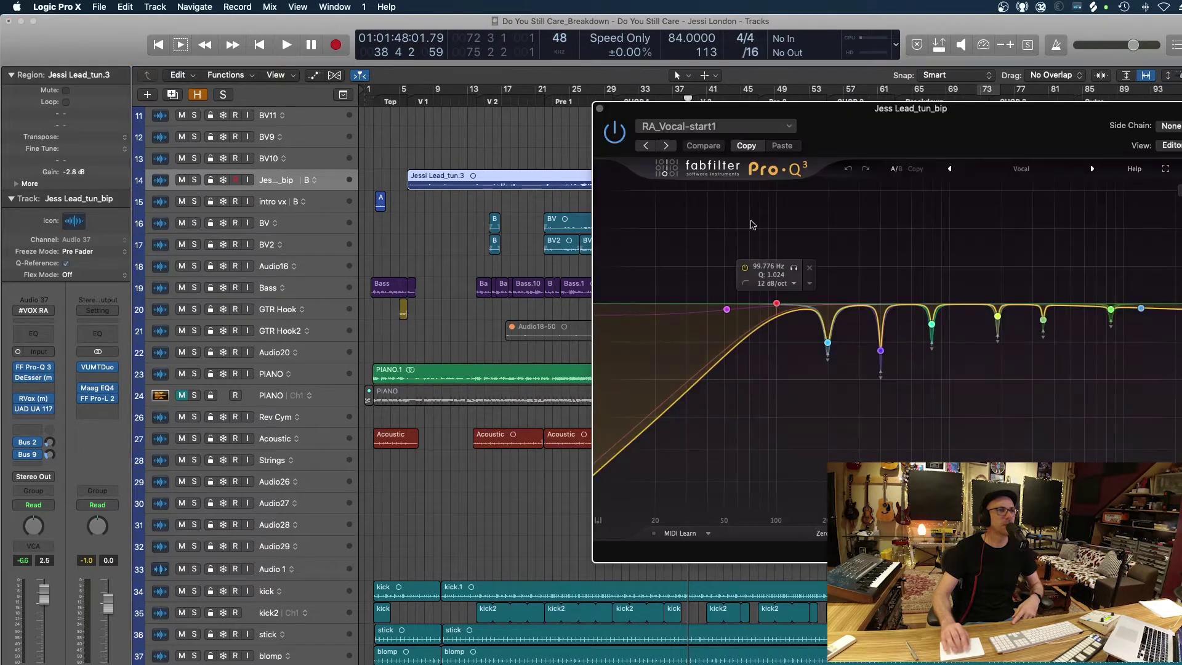
{"action": "left_click_drag", "start_coordinate": [662, 106], "coordinate": [520, 165]}
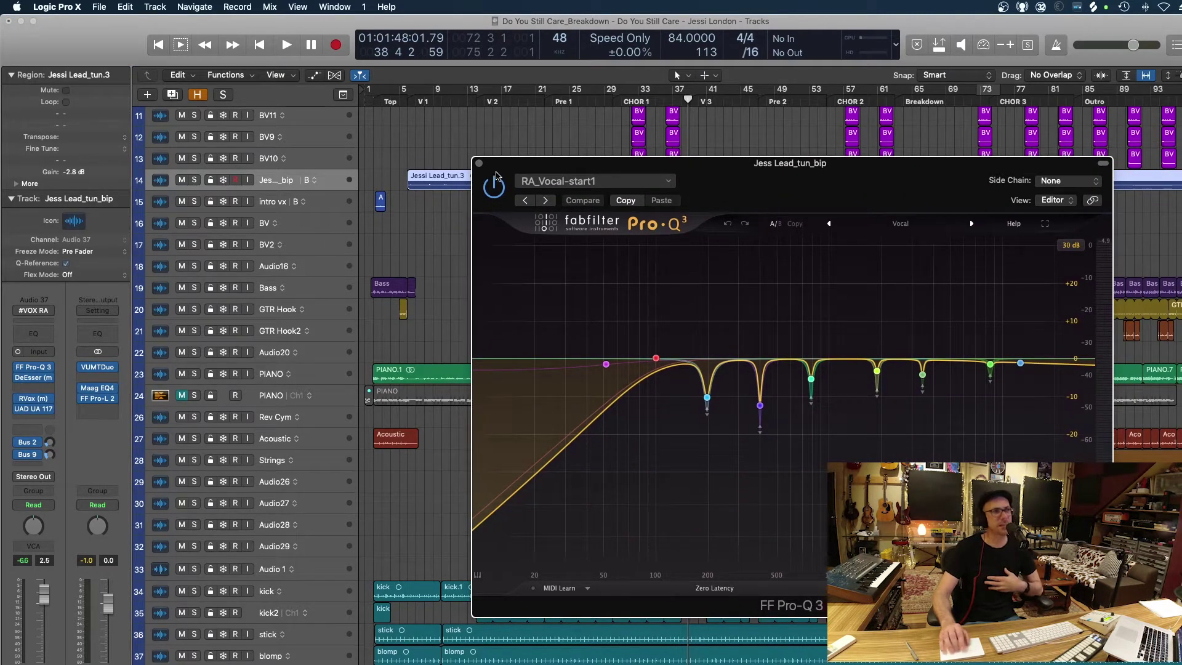
{"action": "left_click", "coordinate": [479, 165]}
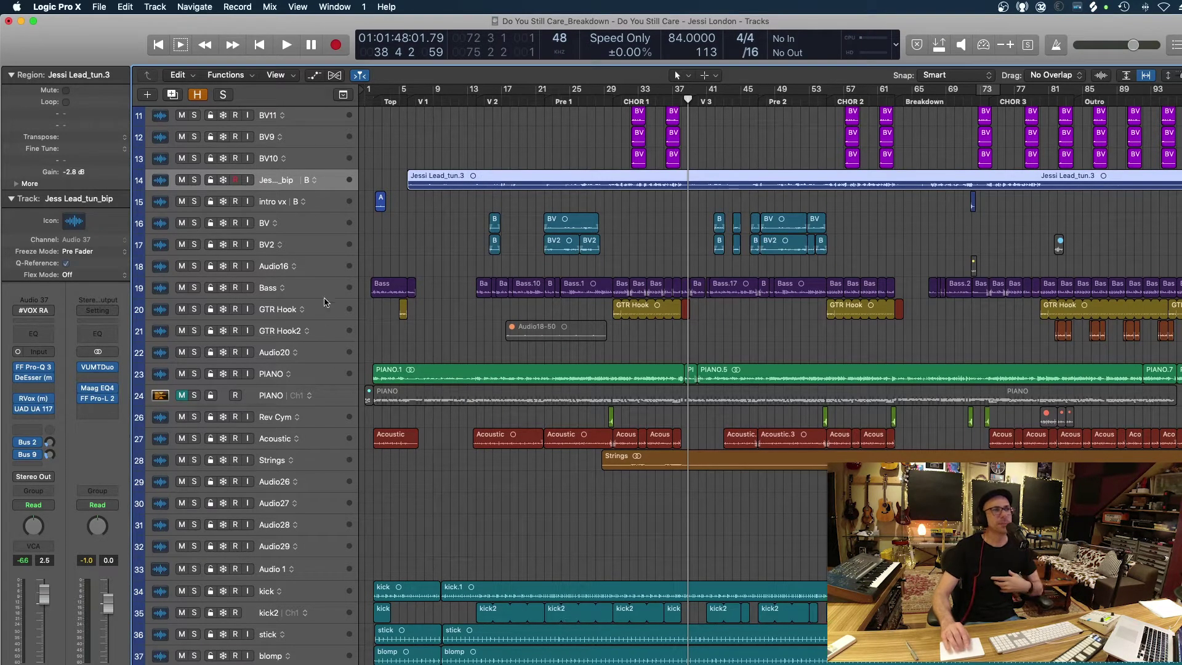
- Deselect the lead vocal region, reopen the track's UAD UA 1176AE limiter and move its window over the middle of the arrangement
{"action": "left_click", "coordinate": [429, 237]}
{"action": "left_click", "coordinate": [434, 179]}
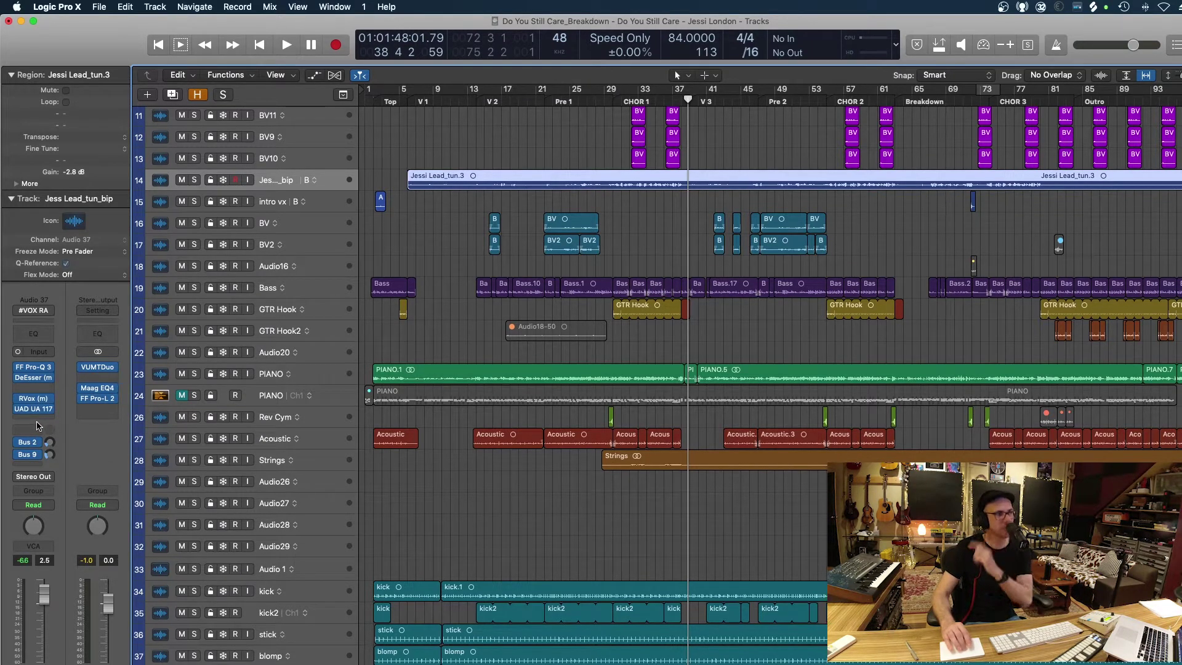
{"action": "left_click", "coordinate": [393, 238]}
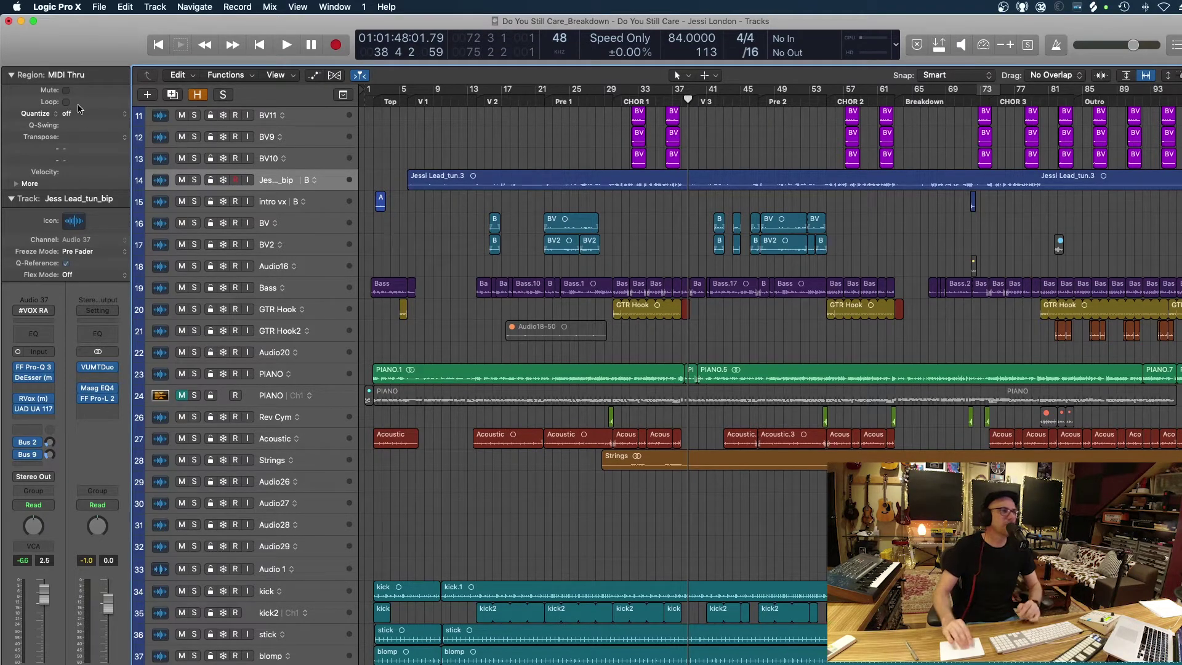
{"action": "left_click", "coordinate": [32, 410]}
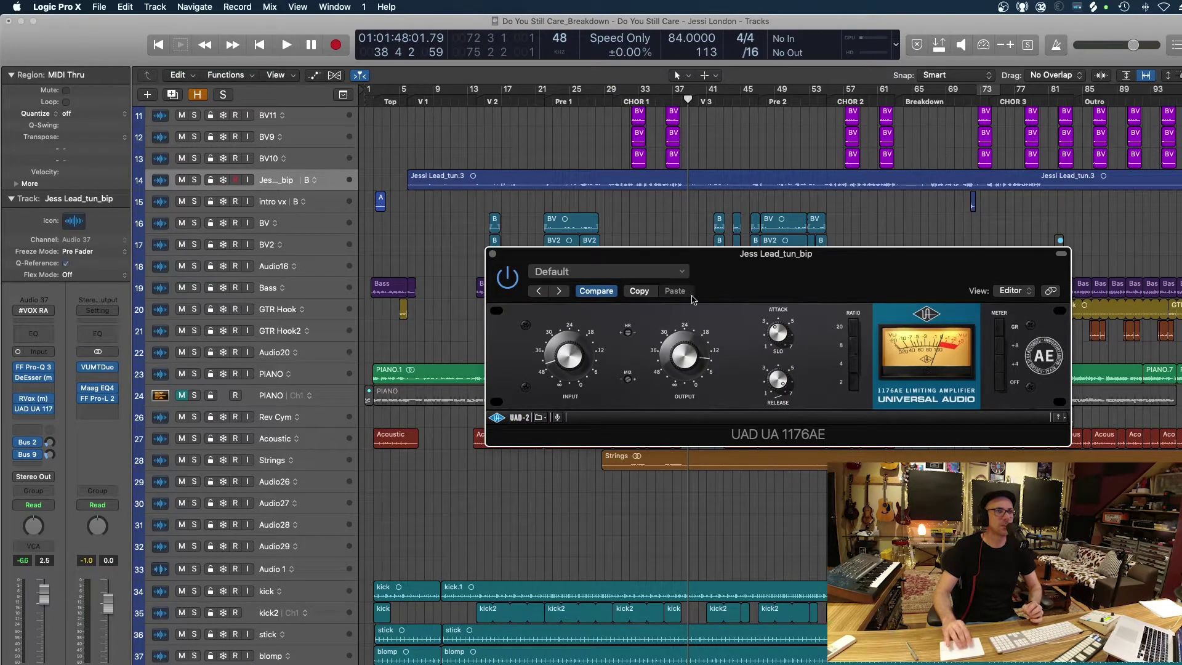
{"action": "left_click_drag", "start_coordinate": [747, 263], "coordinate": [481, 392]}
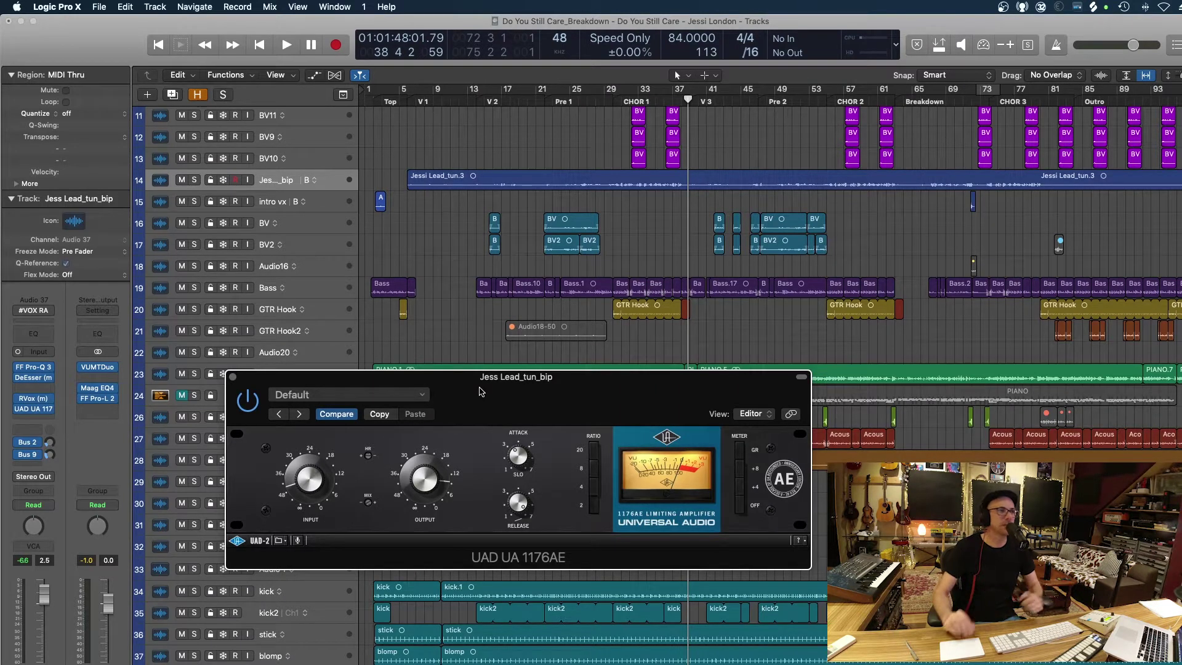
- Close the lead vocal's UAD UA 1176AE limiter window
{"action": "left_click", "coordinate": [233, 376]}
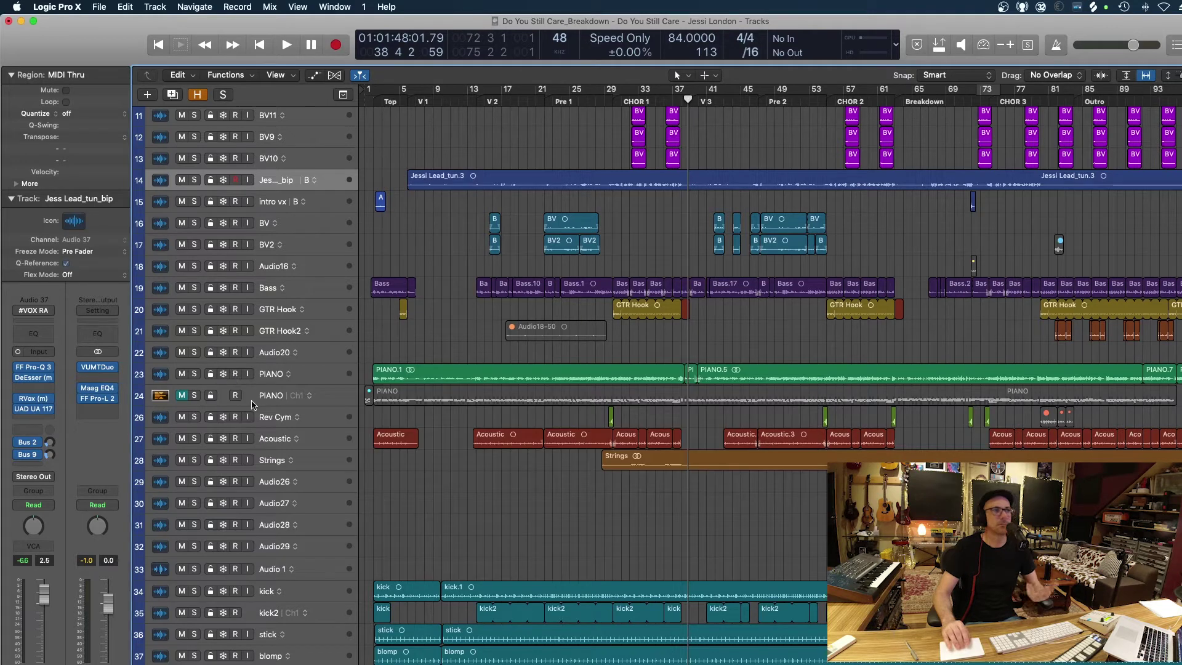
{"action": "left_click", "coordinate": [92, 409]}
{"action": "left_click", "coordinate": [471, 324]}
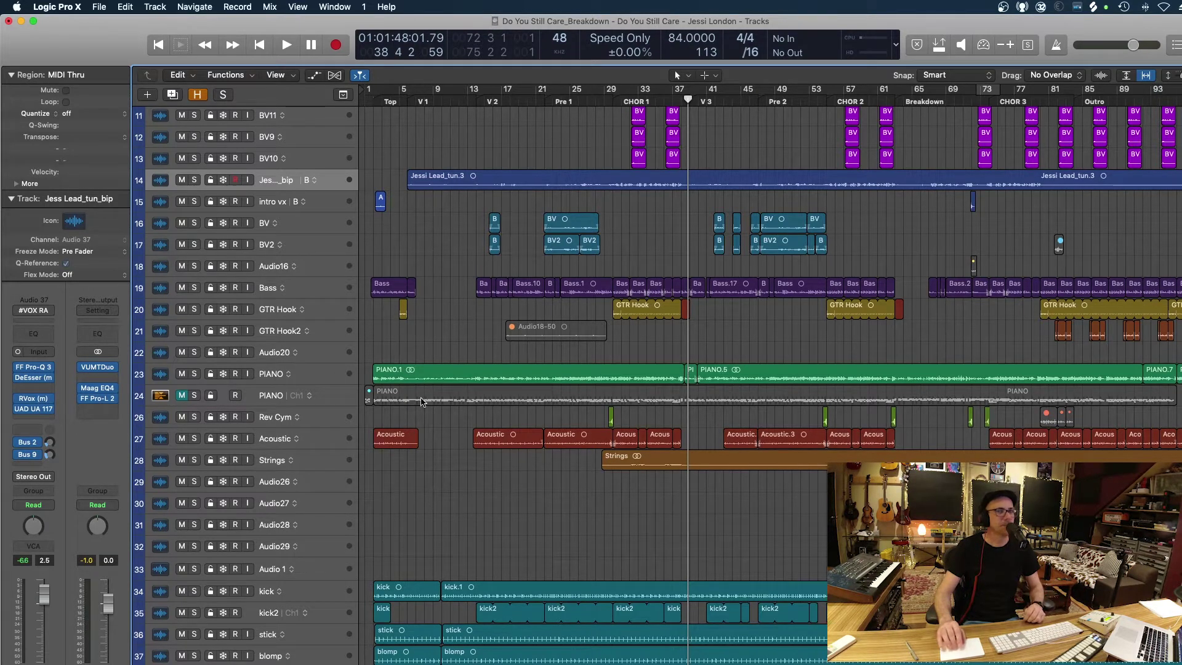
- Enlarge the drum tracks and highlight the kick, kick2, stick, blomp, hats and triangle audio regions around V 2 to CHOR 1
{"action": "scroll", "coordinate": [427, 312], "scroll_direction": "down", "scroll_amount": 10}
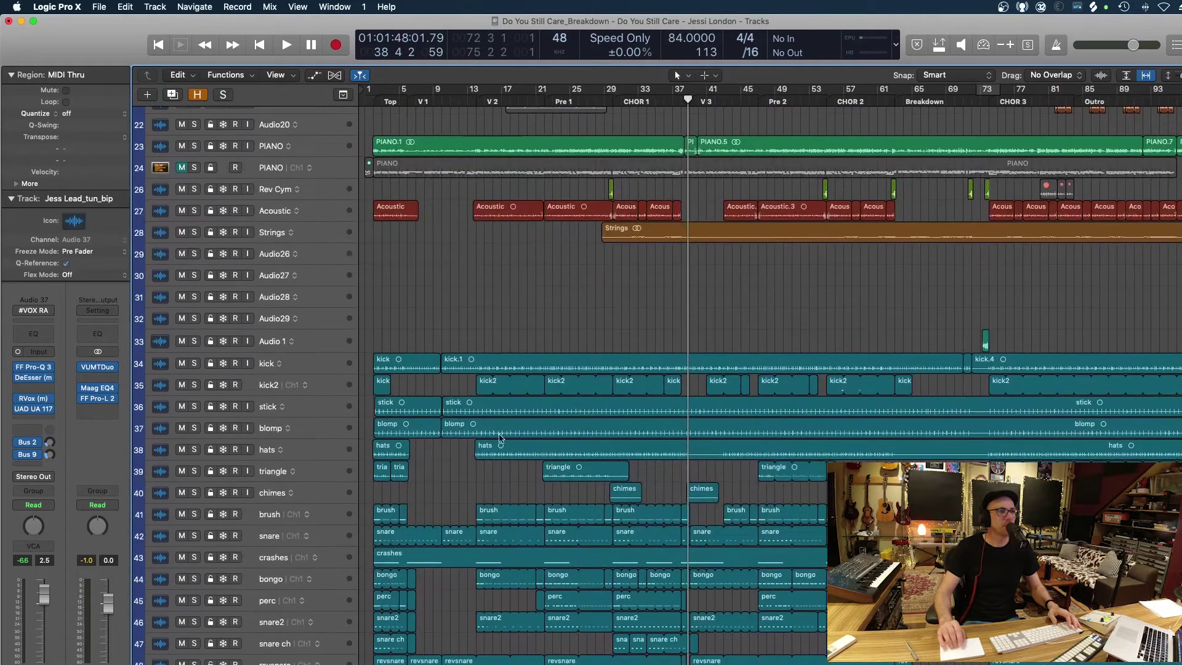
{"action": "scroll", "coordinate": [451, 327], "scroll_direction": "down", "scroll_amount": 4}
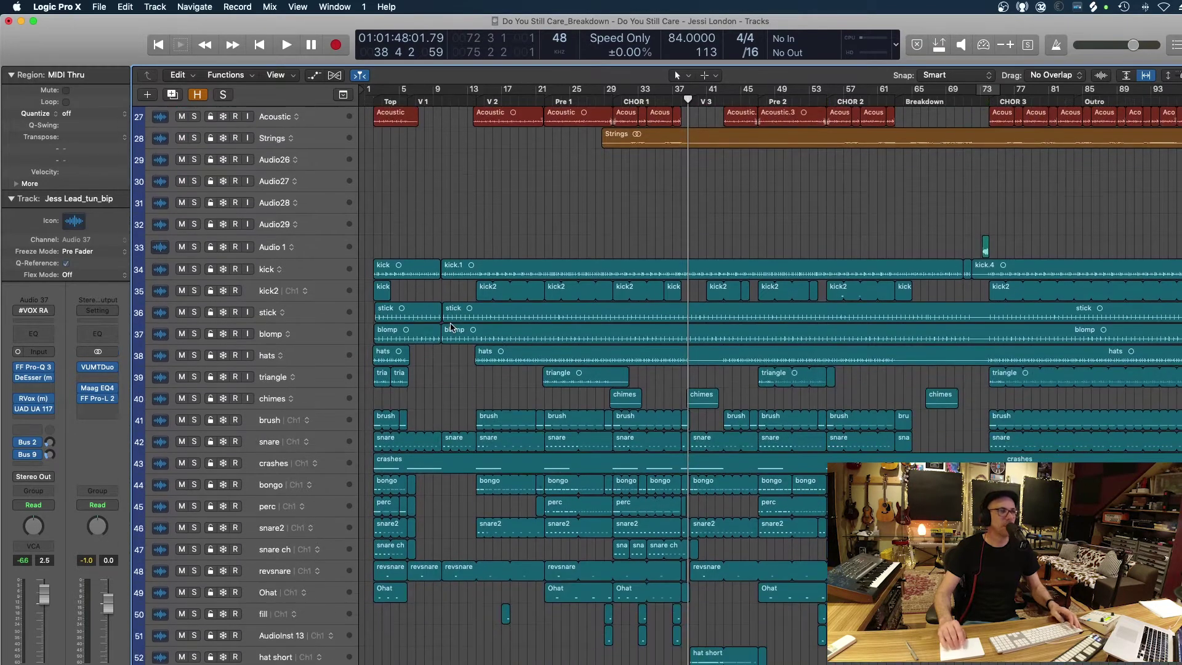
{"action": "scroll", "coordinate": [451, 333], "scroll_direction": "up", "scroll_amount": 3}
{"action": "left_click_drag", "start_coordinate": [464, 183], "coordinate": [626, 370]}
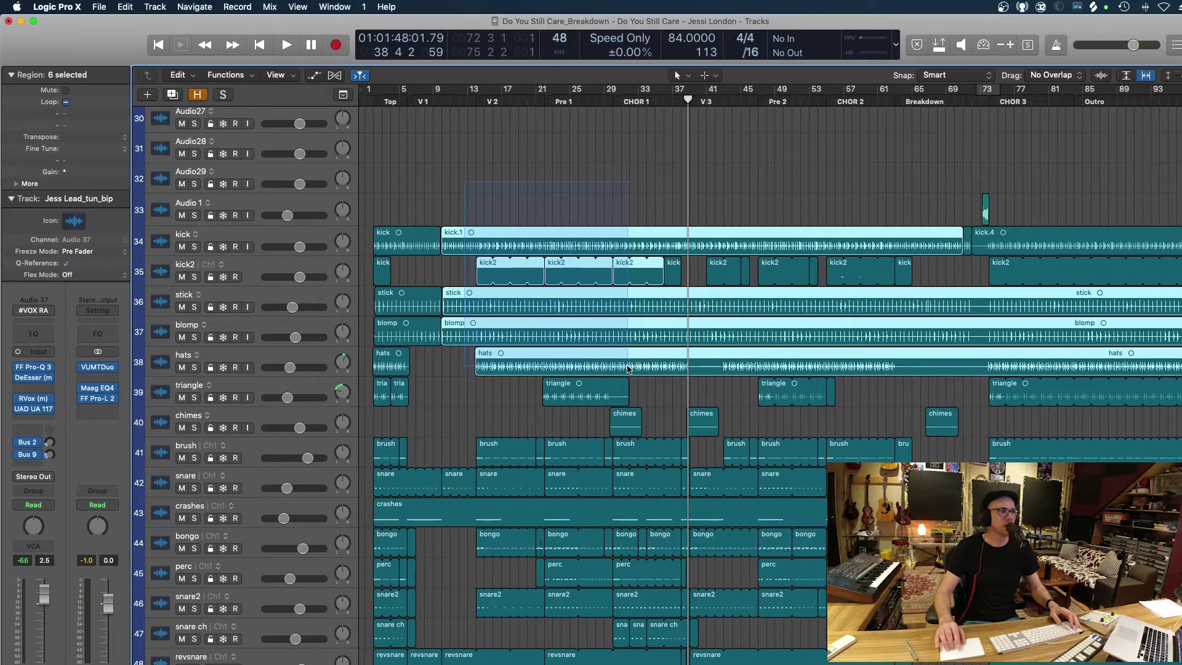
{"action": "left_click_drag", "start_coordinate": [617, 410], "coordinate": [618, 410]}
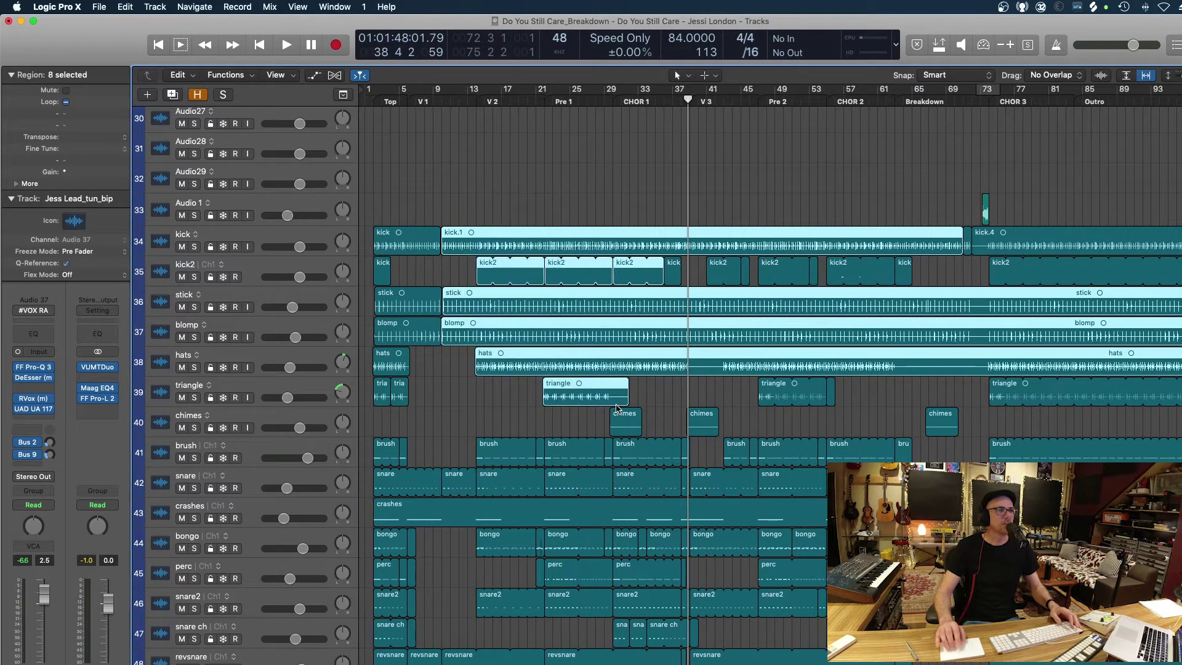
- Examine the original MIDI drum regions on the H Hop6, Stick, Blomp, Hat and Tri tracks, leaving none selected
{"action": "scroll", "coordinate": [522, 413], "scroll_direction": "down", "scroll_amount": 10}
{"action": "scroll", "coordinate": [531, 434], "scroll_direction": "down", "scroll_amount": 6}
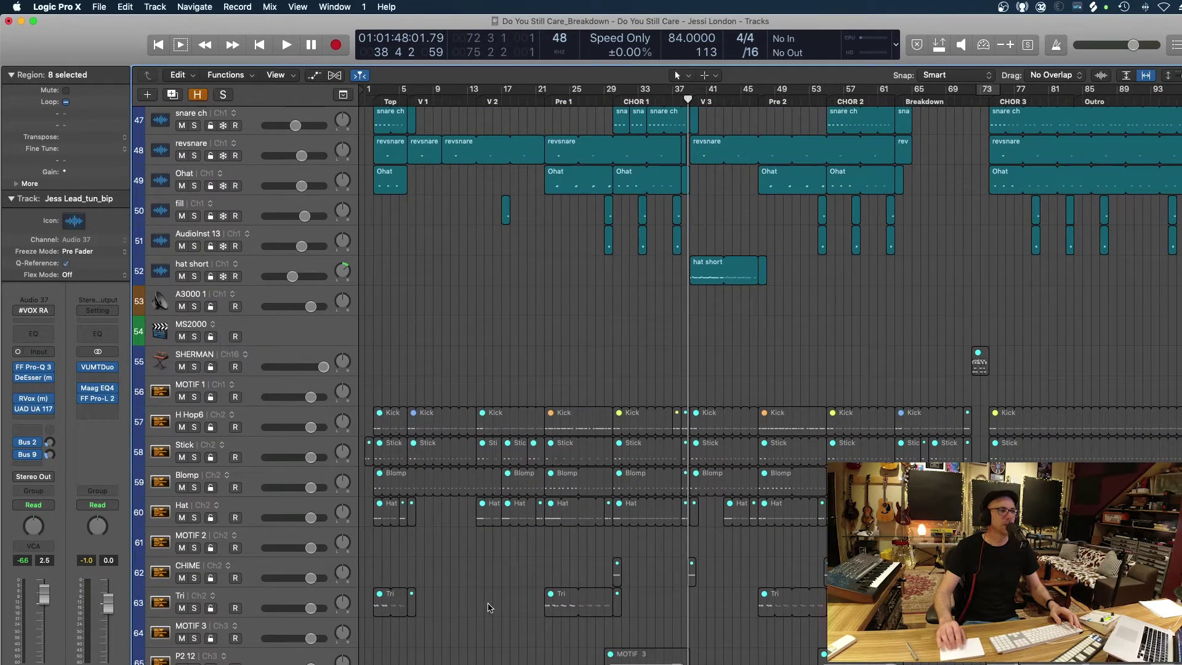
{"action": "left_click_drag", "start_coordinate": [562, 407], "coordinate": [683, 621]}
{"action": "left_click", "coordinate": [577, 393]}
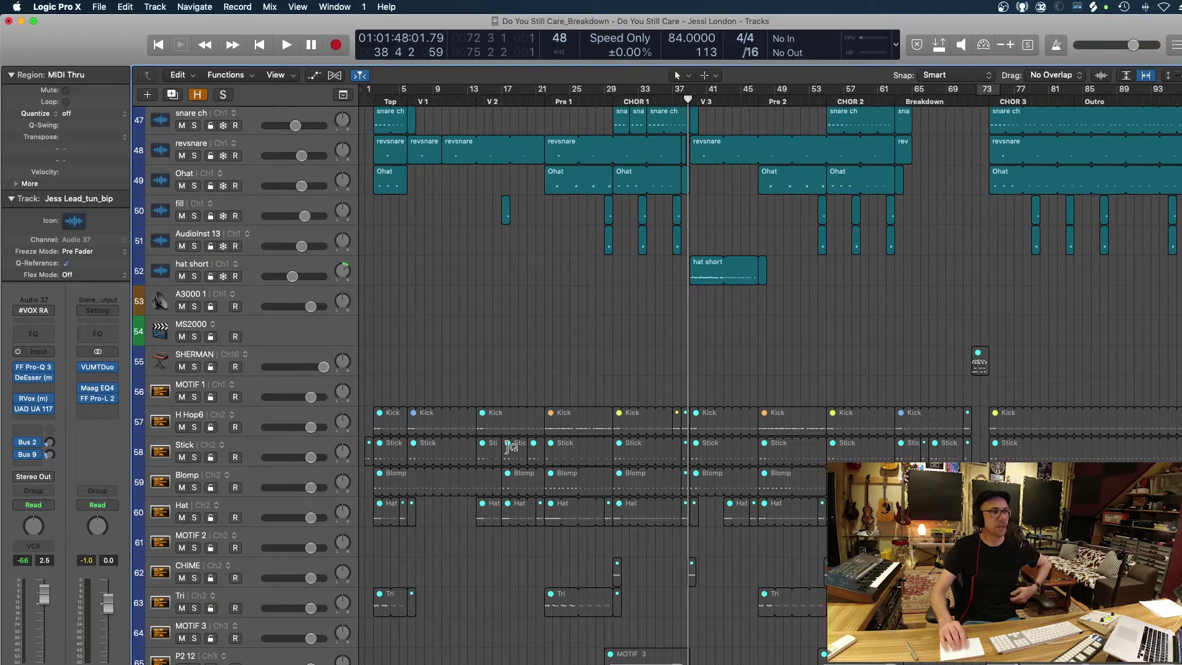
{"action": "scroll", "coordinate": [609, 394], "scroll_direction": "down", "scroll_amount": 3}
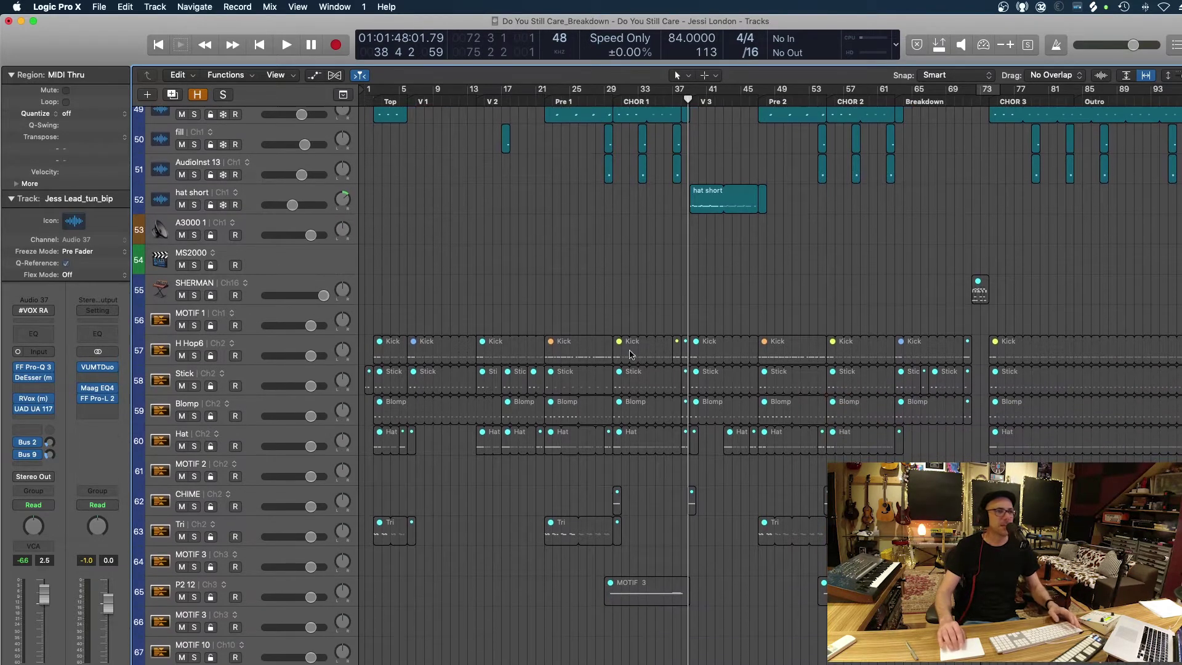
{"action": "key", "text": "super+Right"}
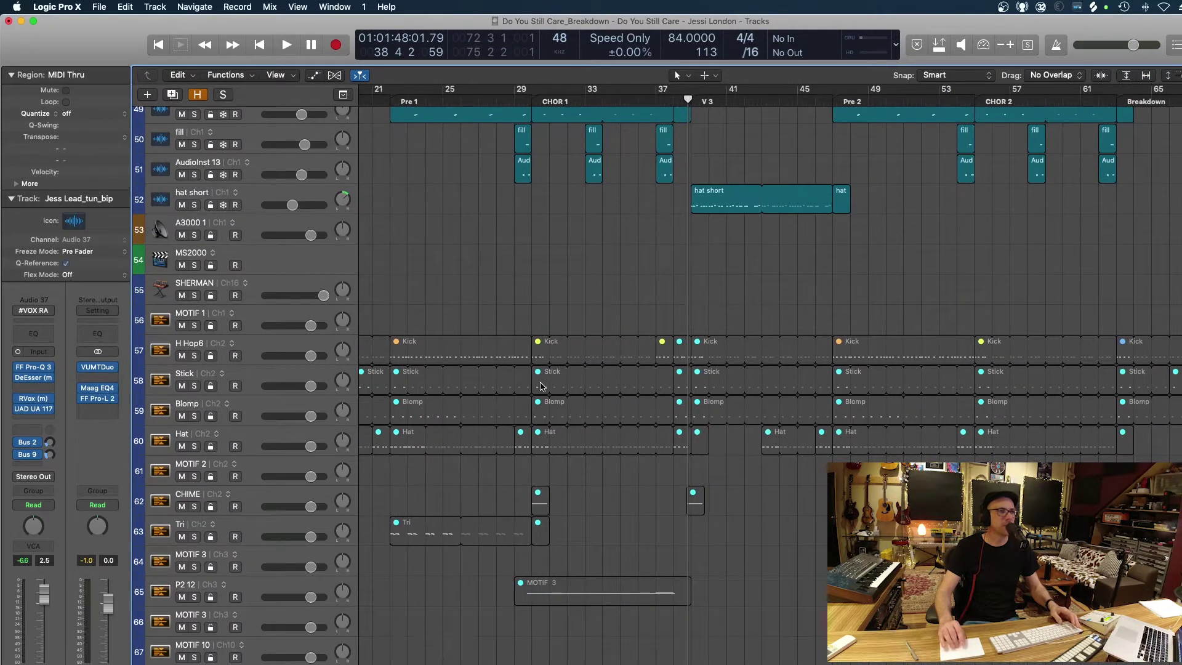
- Solo the long blomp audio region on track 37, play it from bar 38, and stop playback
{"action": "scroll", "coordinate": [545, 483], "scroll_direction": "up", "scroll_amount": 15}
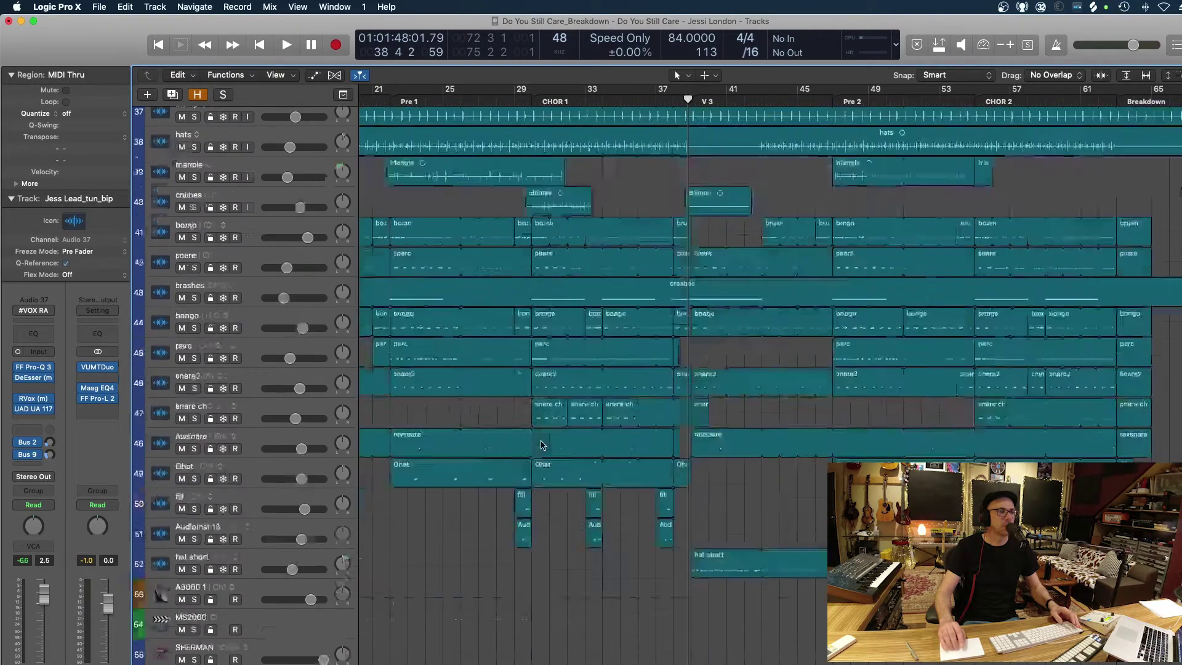
{"action": "left_click", "coordinate": [529, 440]}
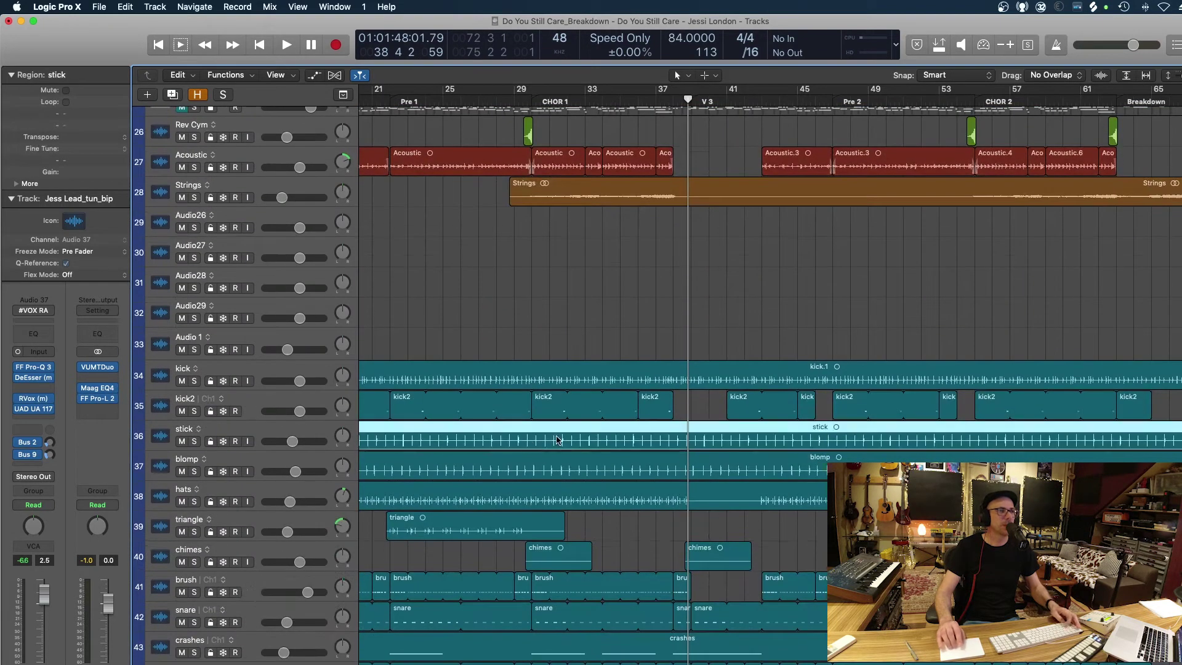
{"action": "left_click", "coordinate": [498, 471]}
{"action": "key", "text": "ctrl+s"}
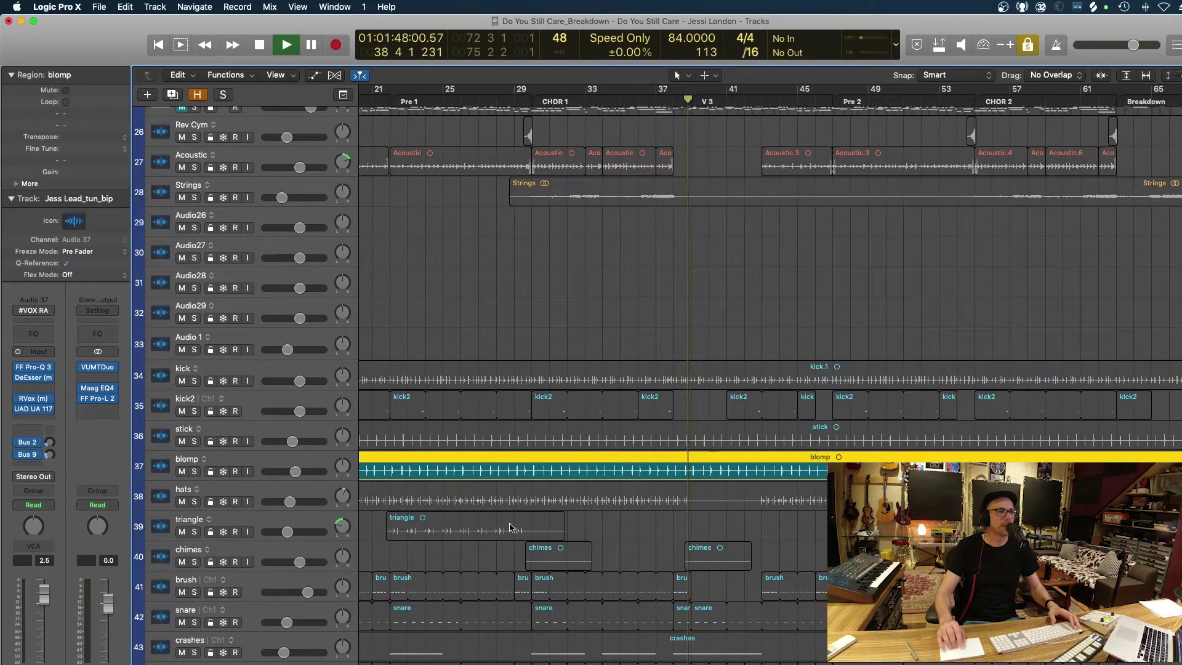
{"action": "scroll", "coordinate": [552, 361], "scroll_direction": "left", "scroll_amount": 5}
{"action": "scroll", "coordinate": [552, 362], "scroll_direction": "down", "scroll_amount": 2}
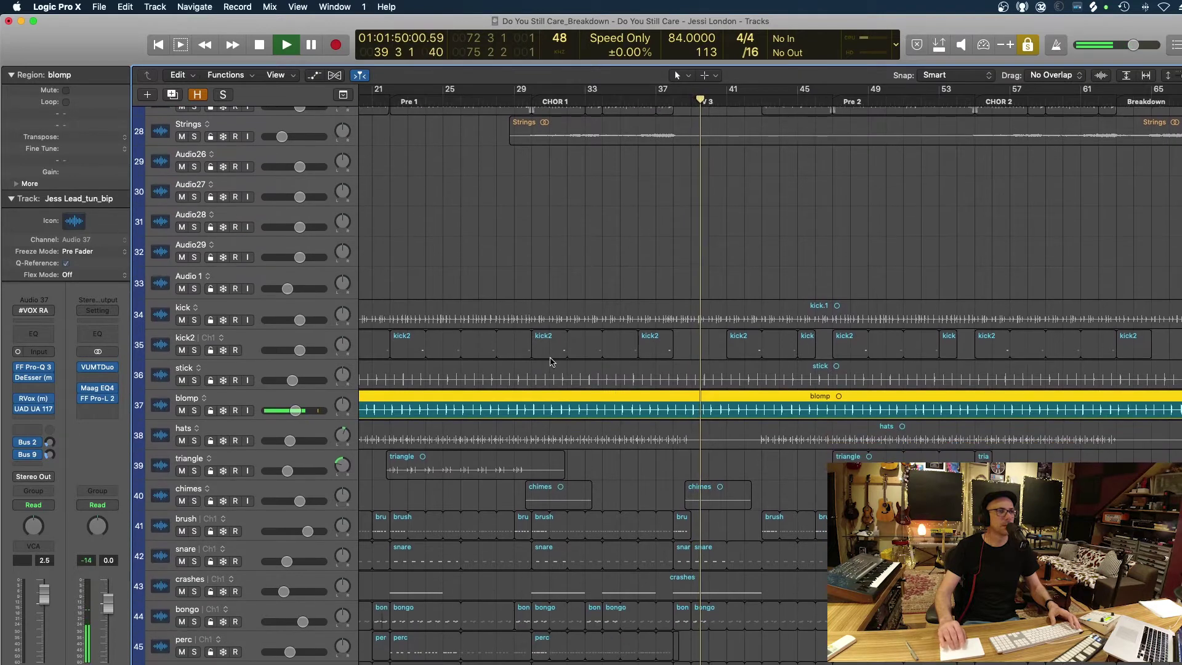
{"action": "key", "text": "super+Left"}
{"action": "key", "text": "super+Left"}
{"action": "key", "text": "super+Left"}
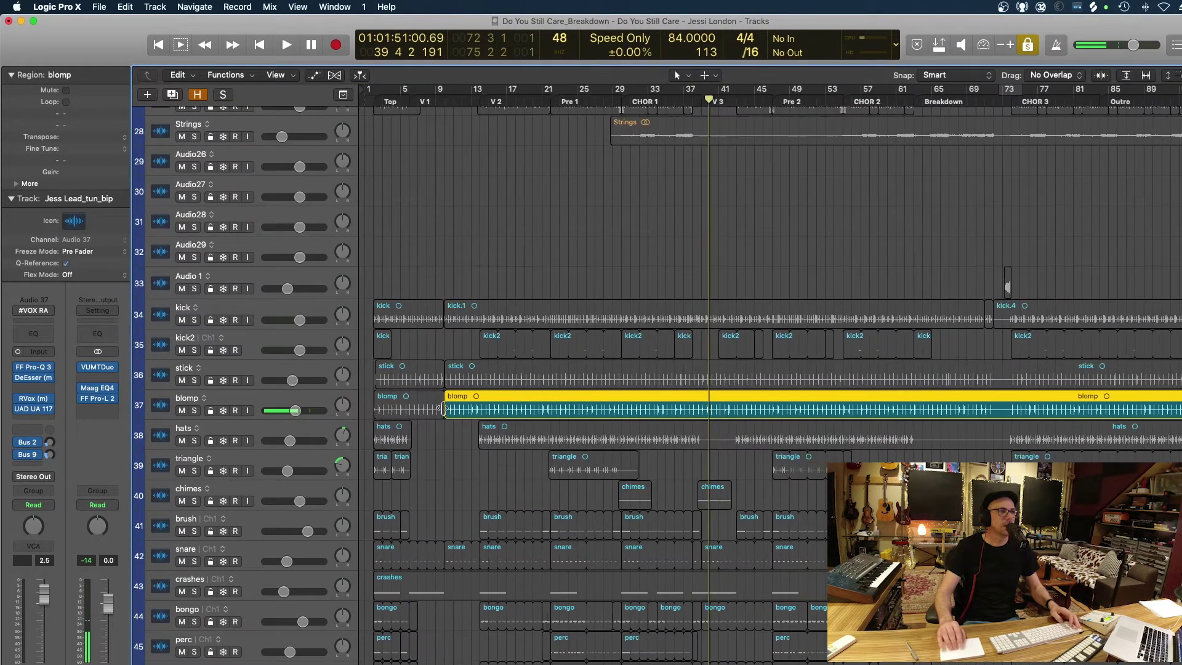
- Select the blomp track to examine its channel strip with the Channel EQ and the Bus 1 send
{"action": "left_click", "coordinate": [188, 411]}
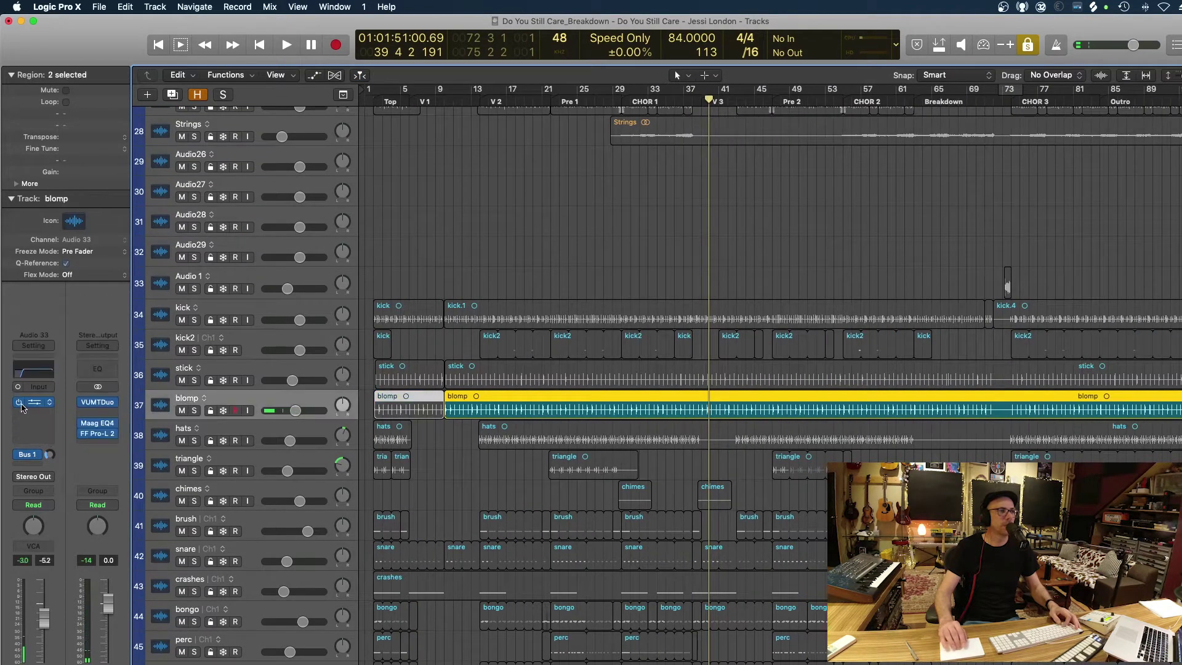
{"action": "scroll", "coordinate": [452, 474], "scroll_direction": "down", "scroll_amount": 1}
{"action": "key", "text": "super+Right"}
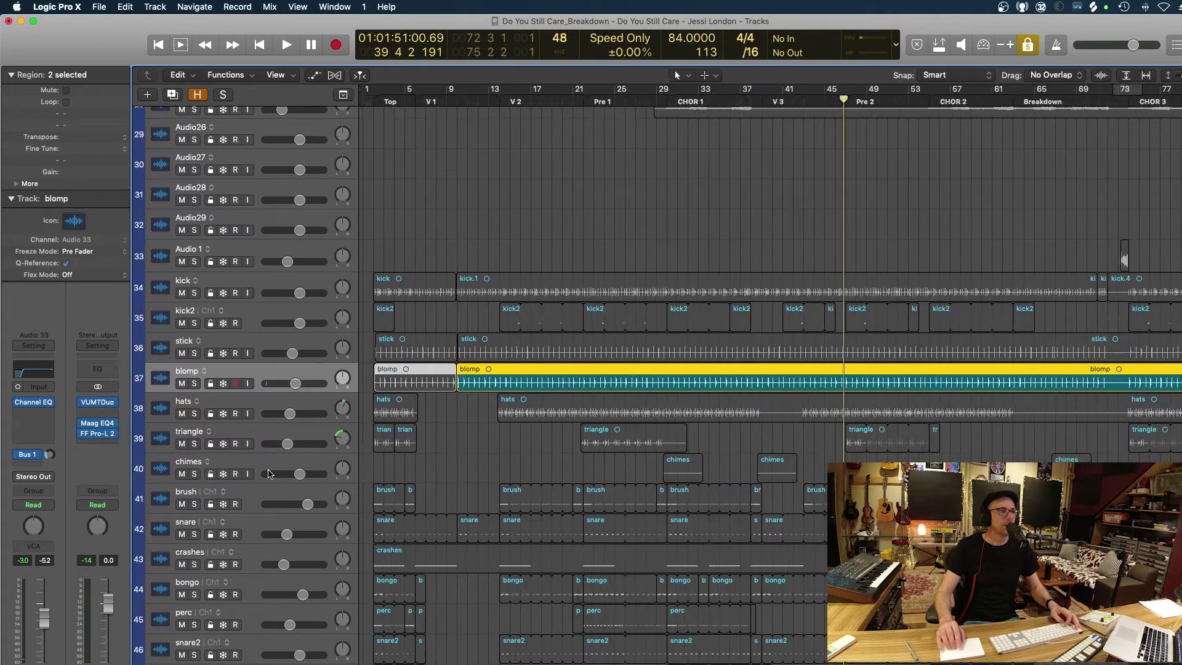
{"action": "scroll", "coordinate": [540, 453], "scroll_direction": "down", "scroll_amount": 1}
- Solo the main regions on the kick, kick2, stick, blomp and hats tracks at V 2
{"action": "left_click_drag", "start_coordinate": [532, 200], "coordinate": [594, 394]}
{"action": "key", "text": "ctrl+s"}
{"action": "key", "text": "super+Right"}
{"action": "scroll", "coordinate": [515, 172], "scroll_direction": "left", "scroll_amount": 3}
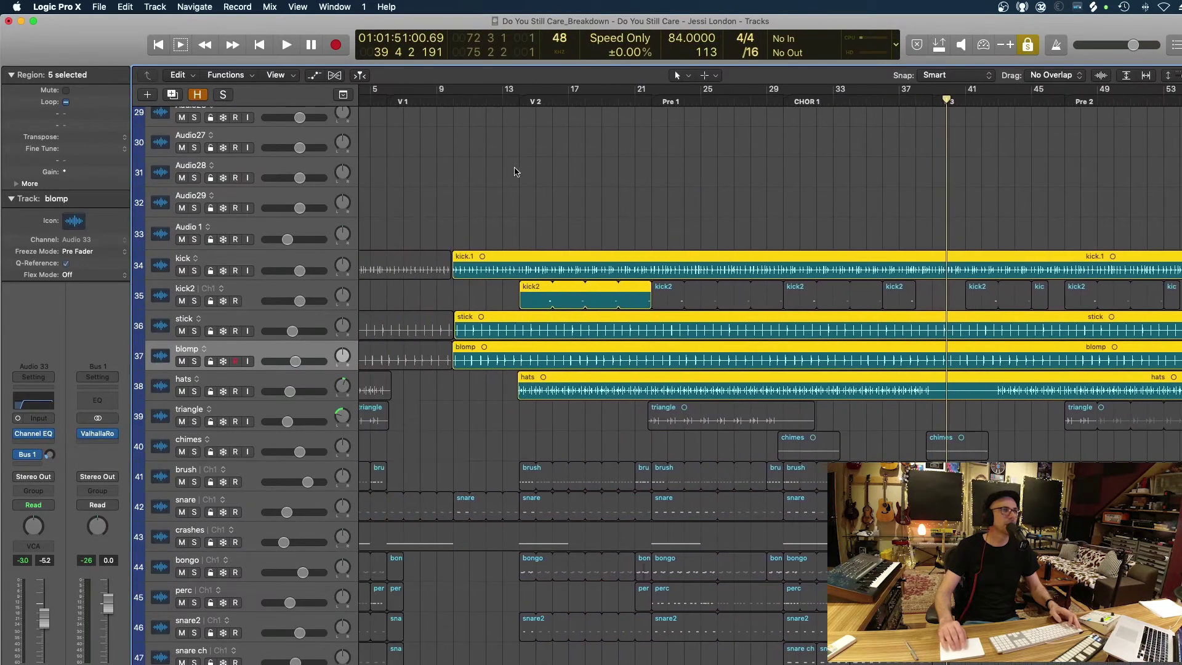
- Set the cycle range over V 2 from bar 14 to 22 and play the soloed drums while examining their waveforms
{"action": "left_click_drag", "start_coordinate": [527, 95], "coordinate": [645, 142]}
{"action": "key", "text": "space"}
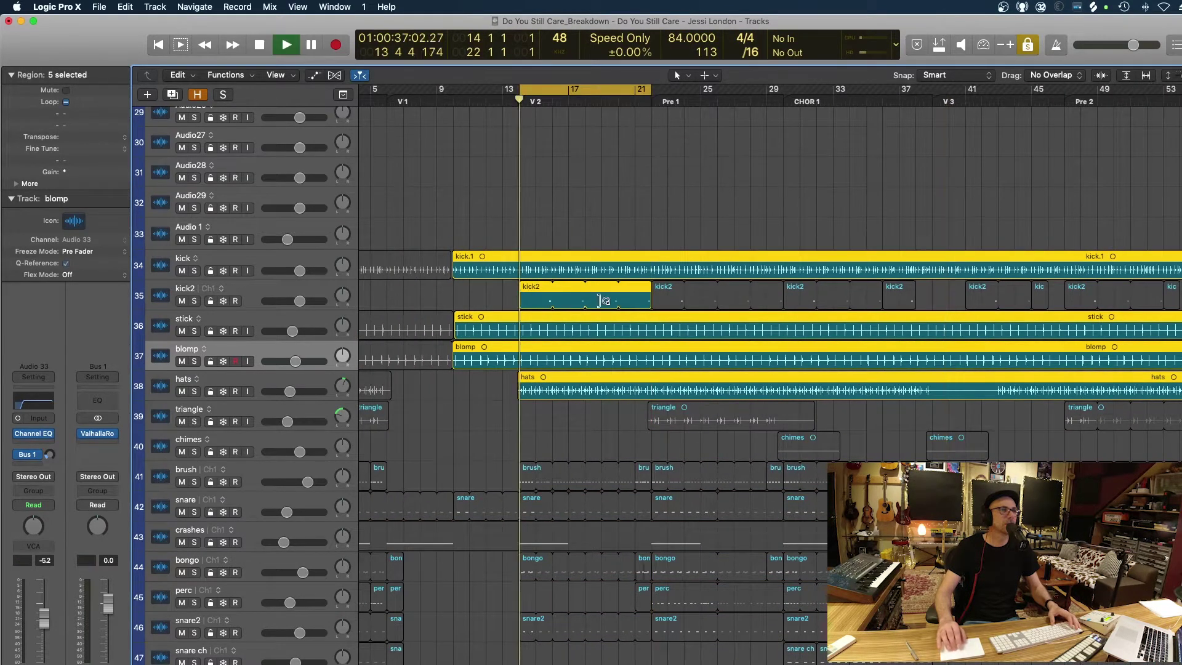
{"action": "key", "text": "super+Right"}
{"action": "key", "text": "super+Right"}
{"action": "key", "text": "super+Right"}
{"action": "key", "text": "super+Right"}
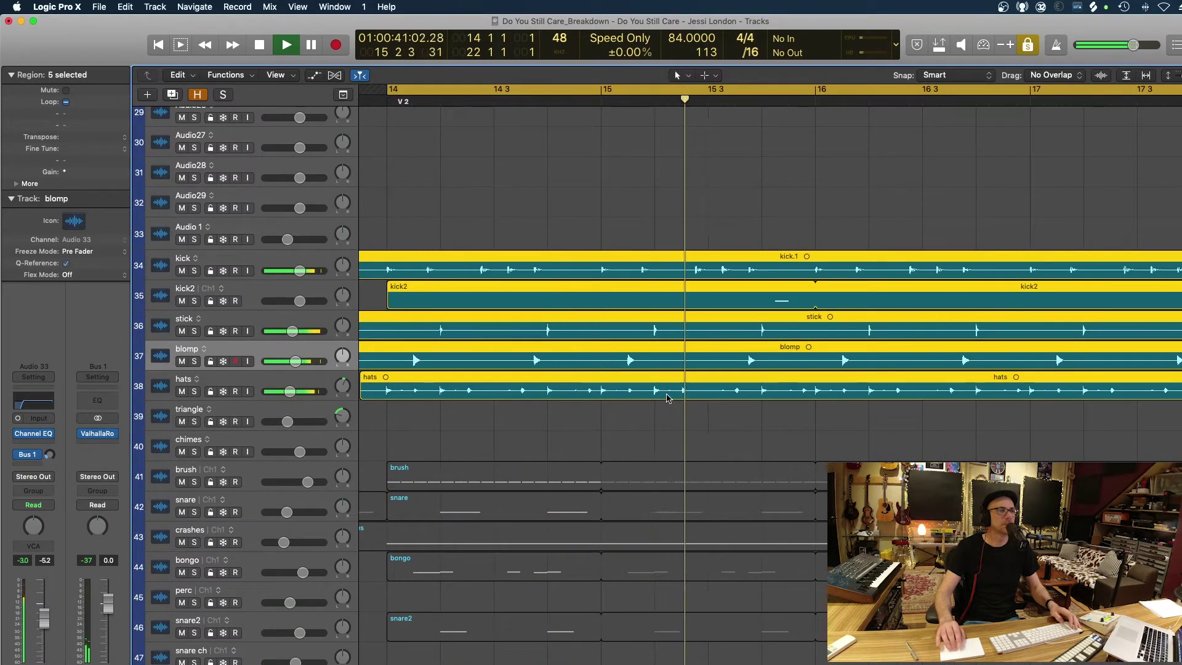
{"action": "key", "text": "super+Left"}
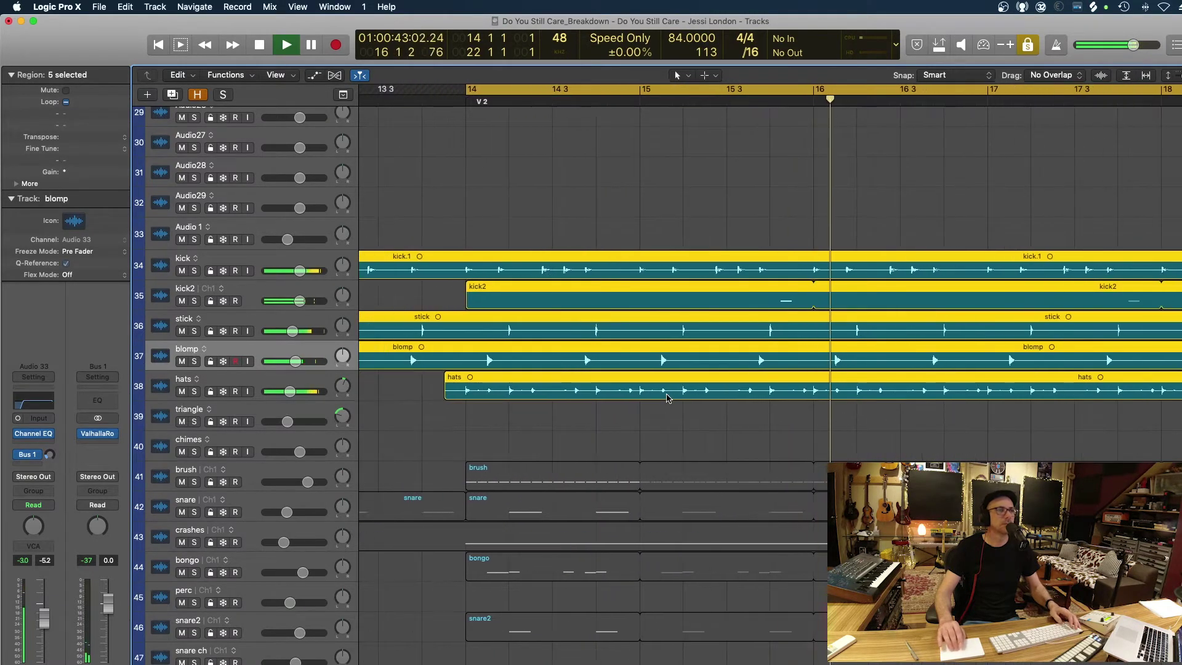
{"action": "scroll", "coordinate": [749, 408], "scroll_direction": "right", "scroll_amount": 5}
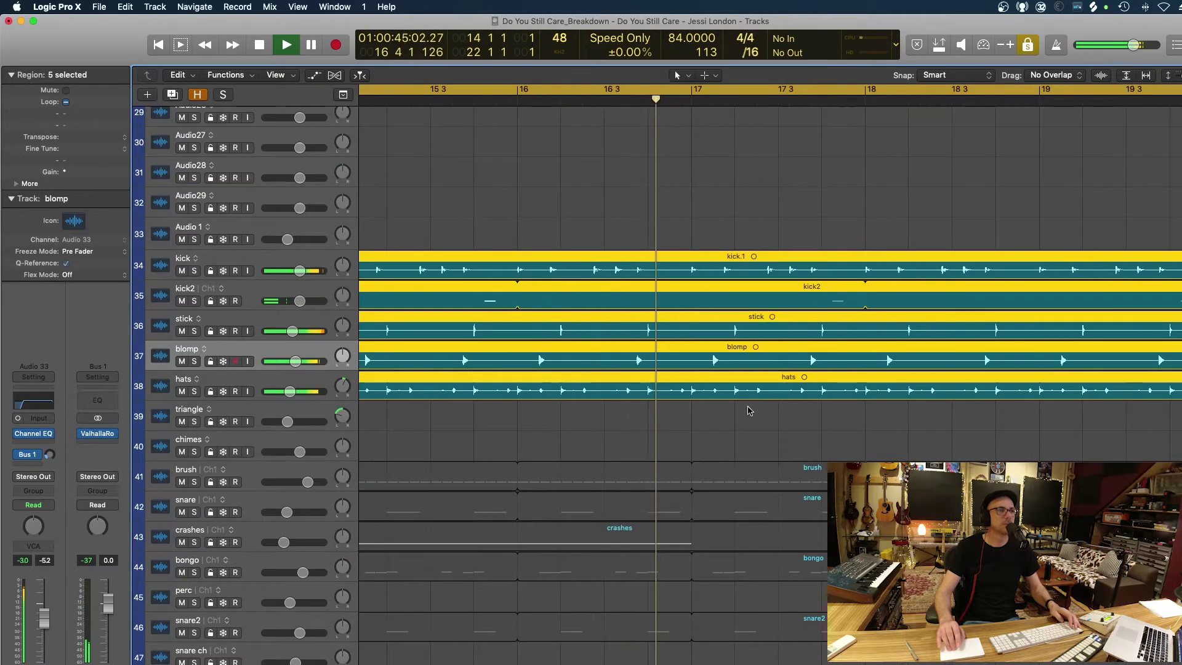
- Reduce the track height, add the fill region at bar 17 to the solo, and restart playback from bar 14
{"action": "scroll", "coordinate": [748, 408], "scroll_direction": "down", "scroll_amount": 5}
{"action": "scroll", "coordinate": [749, 408], "scroll_direction": "down", "scroll_amount": 6}
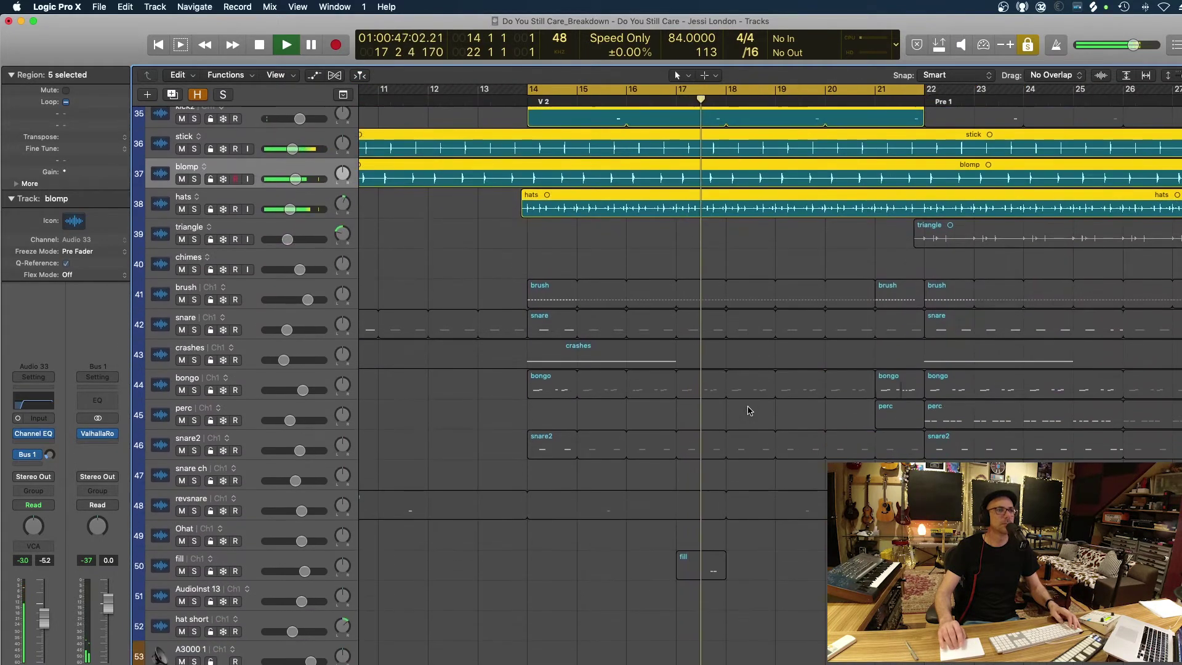
{"action": "key", "text": "super+Up"}
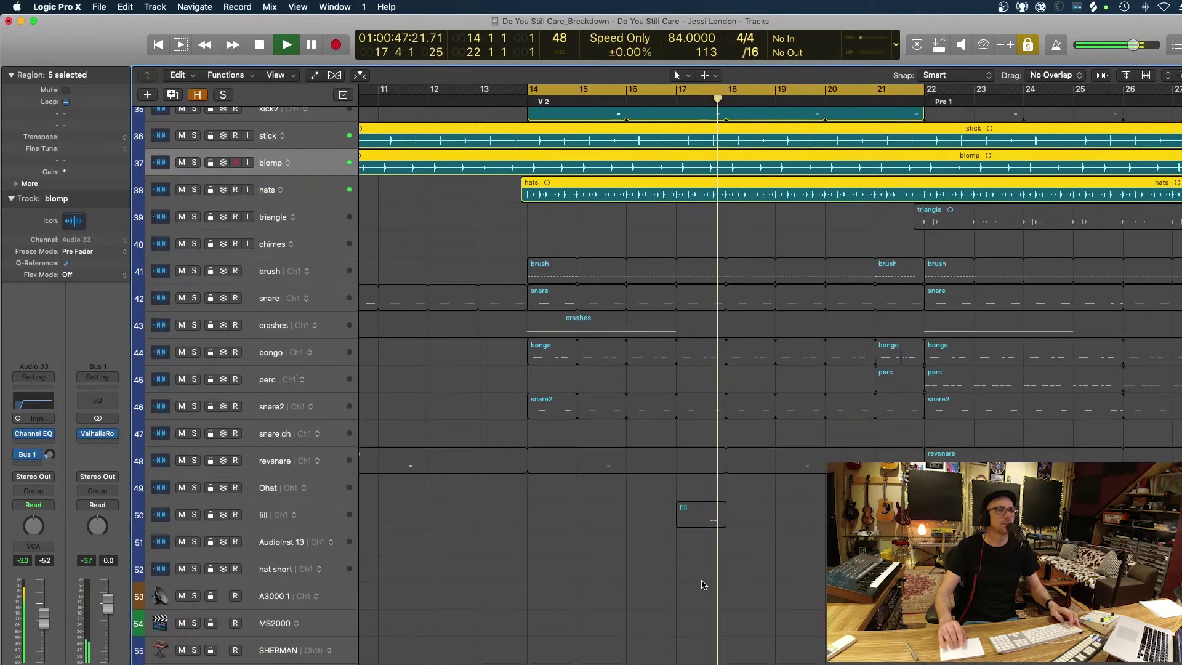
{"action": "left_click", "coordinate": [699, 519], "text": "shift"}
{"action": "key", "text": "space"}
{"action": "key", "text": "space"}
{"action": "scroll", "coordinate": [736, 462], "scroll_direction": "down", "scroll_amount": 3}
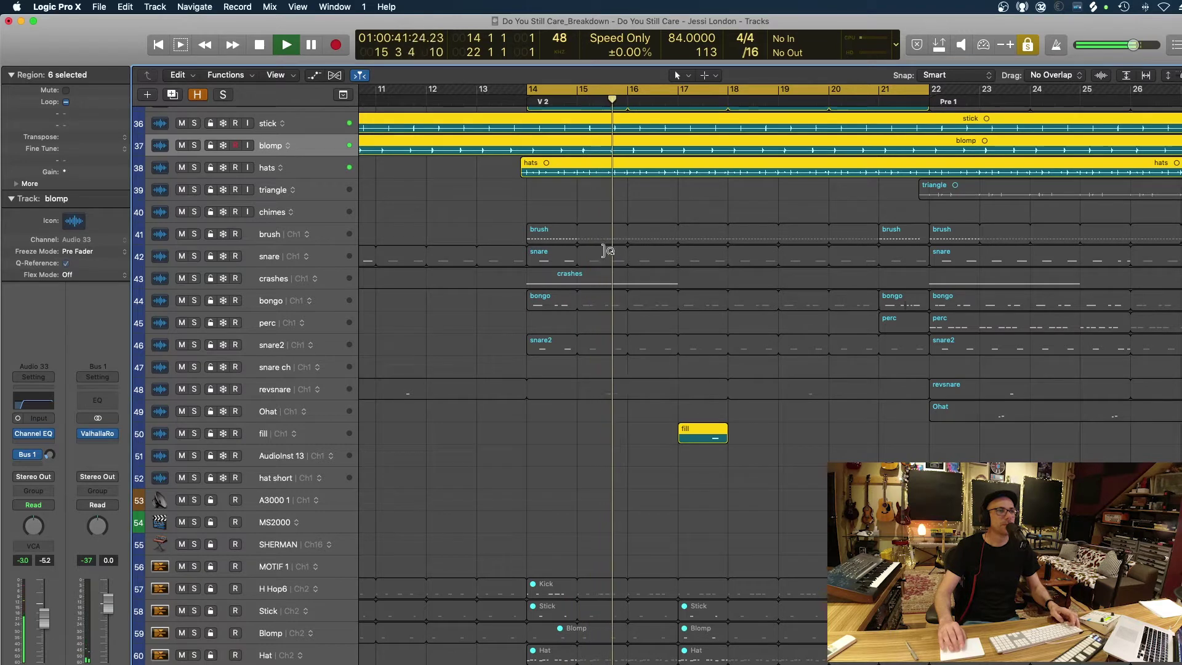
- Solo the V 2 brush, snare, bongo and snare2 regions, mute the crashes track, and play from bar 14
{"action": "mouse_move", "coordinate": [559, 213]}
{"action": "left_mouse_down"}
{"action": "mouse_move", "coordinate": [584, 244]}
{"action": "mouse_move", "coordinate": [613, 378]}
{"action": "mouse_move", "coordinate": [625, 375]}
{"action": "left_mouse_up"}
{"action": "key", "text": "shift+Return"}
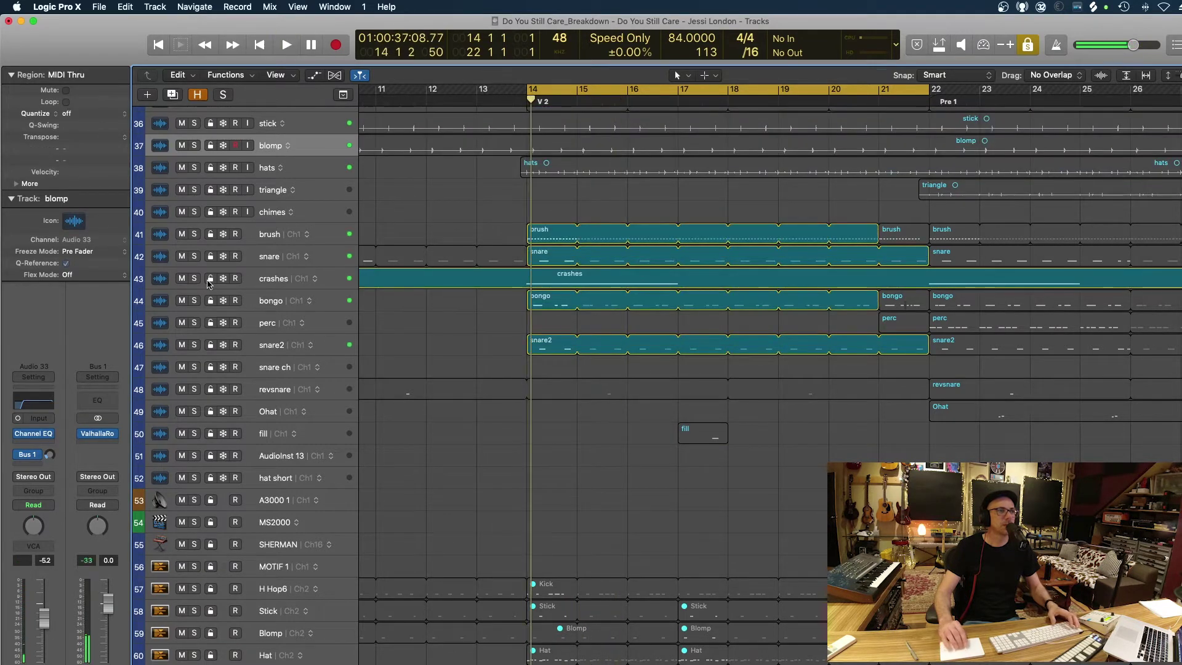
{"action": "left_click", "coordinate": [182, 279]}
{"action": "key", "text": "space"}
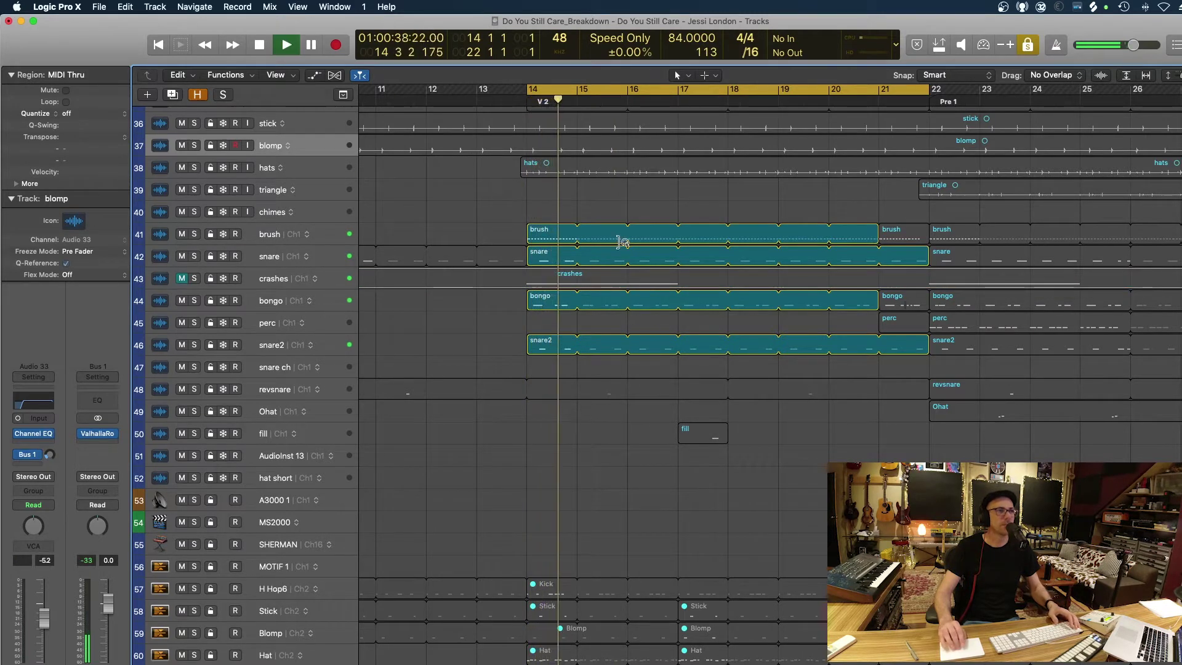
- Add the revsnare and fill regions to the soloed V 2 percussion, stop playback, and turn solo off
{"action": "scroll", "coordinate": [551, 264], "scroll_direction": "up", "scroll_amount": 3}
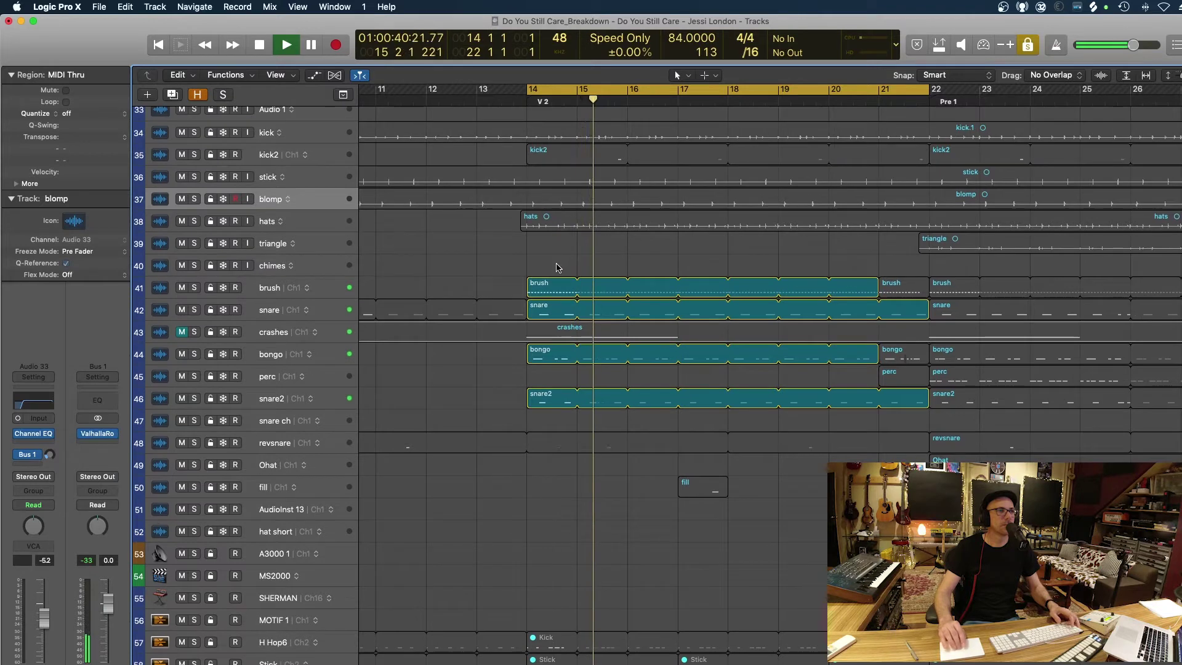
{"action": "left_click_drag", "start_coordinate": [558, 267], "coordinate": [782, 510]}
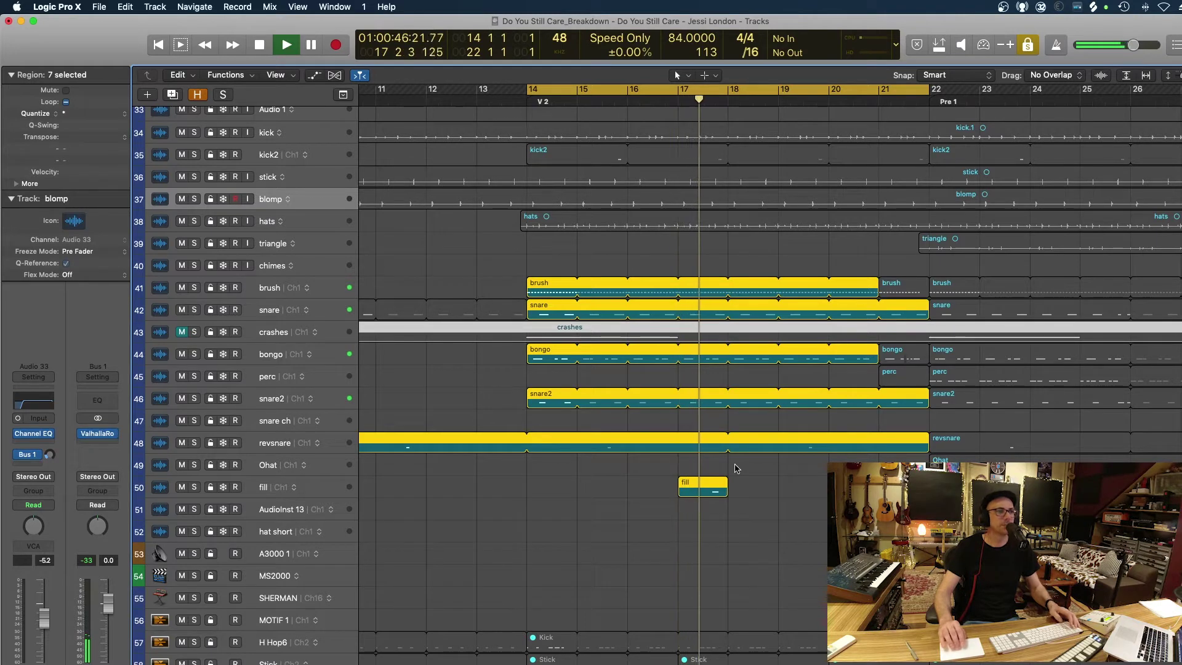
{"action": "scroll", "coordinate": [716, 510], "scroll_direction": "down", "scroll_amount": 2}
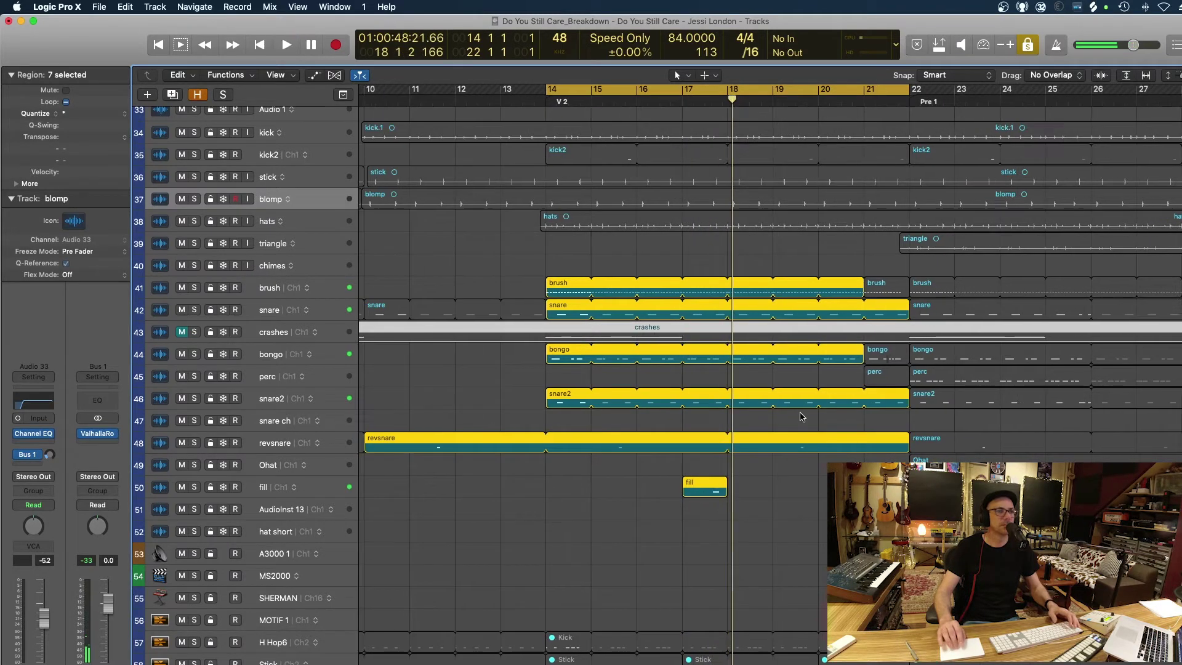
{"action": "key", "text": "space"}
{"action": "key", "text": "ctrl+s"}
- Move the cycle range to the Pre 1 section, bars 22 to 30
{"action": "left_click_drag", "start_coordinate": [848, 468], "coordinate": [978, 253]}
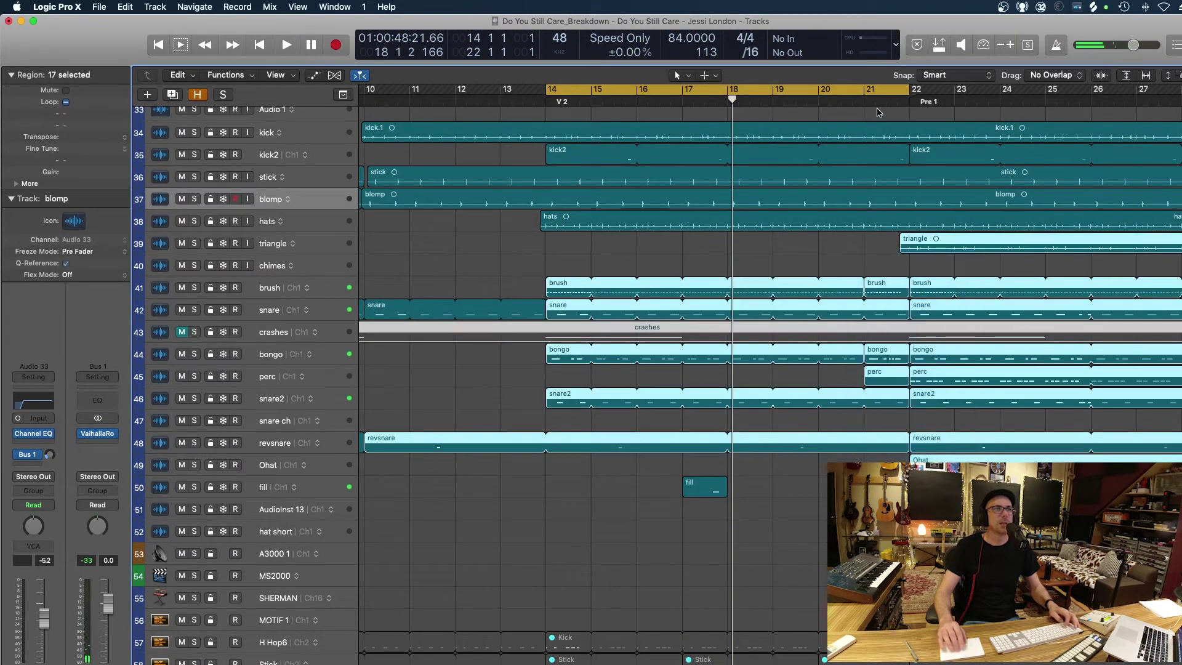
{"action": "left_click", "coordinate": [870, 88]}
{"action": "left_click_drag", "start_coordinate": [810, 115], "coordinate": [1077, 462]}
{"action": "scroll", "coordinate": [1077, 461], "scroll_direction": "left", "scroll_amount": 2}
{"action": "scroll", "coordinate": [748, 145], "scroll_direction": "right", "scroll_amount": 5}
{"action": "left_click_drag", "start_coordinate": [666, 93], "coordinate": [1033, 120]}
- Select the drum and percussion regions from kick to Ohat across Pre 1, solo them, and play the section
{"action": "left_click_drag", "start_coordinate": [740, 112], "coordinate": [1010, 542]}
{"action": "key", "text": "ctrl+alt+s"}
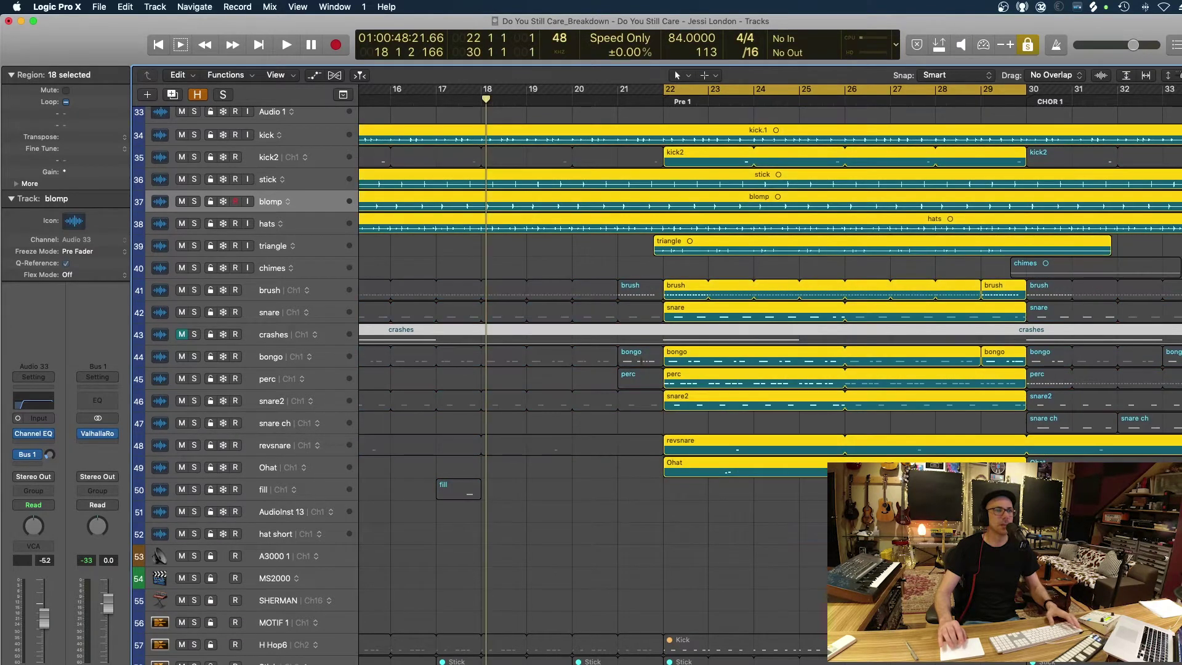
{"action": "key", "text": "space"}
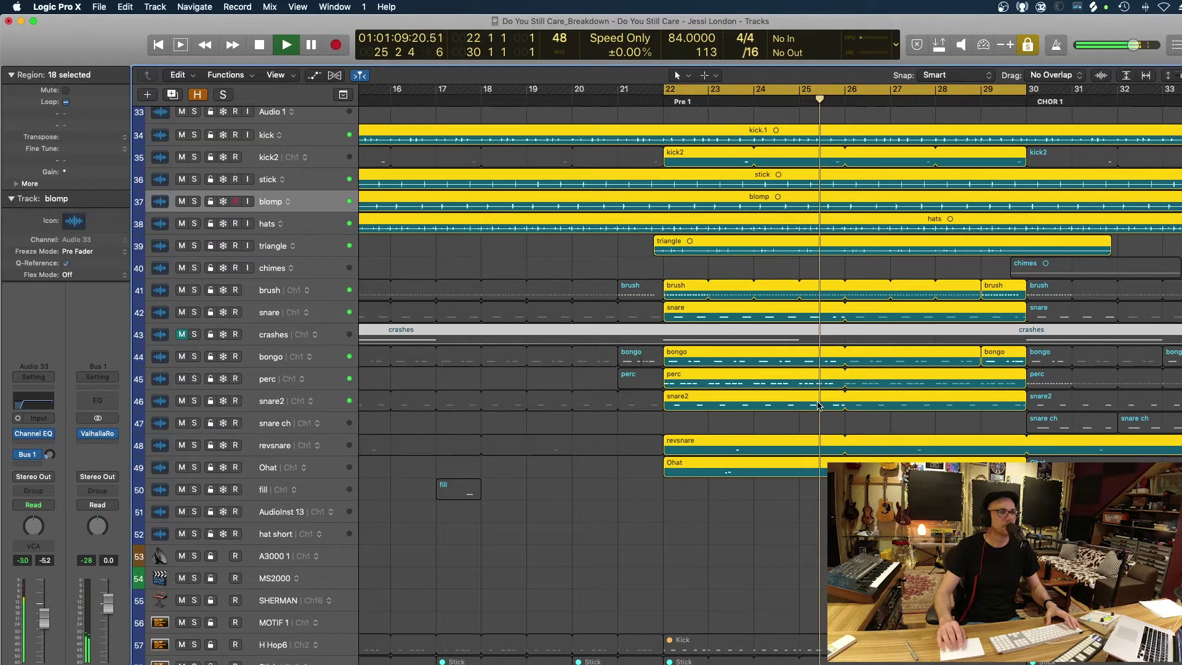
{"action": "key", "text": "super+Left"}
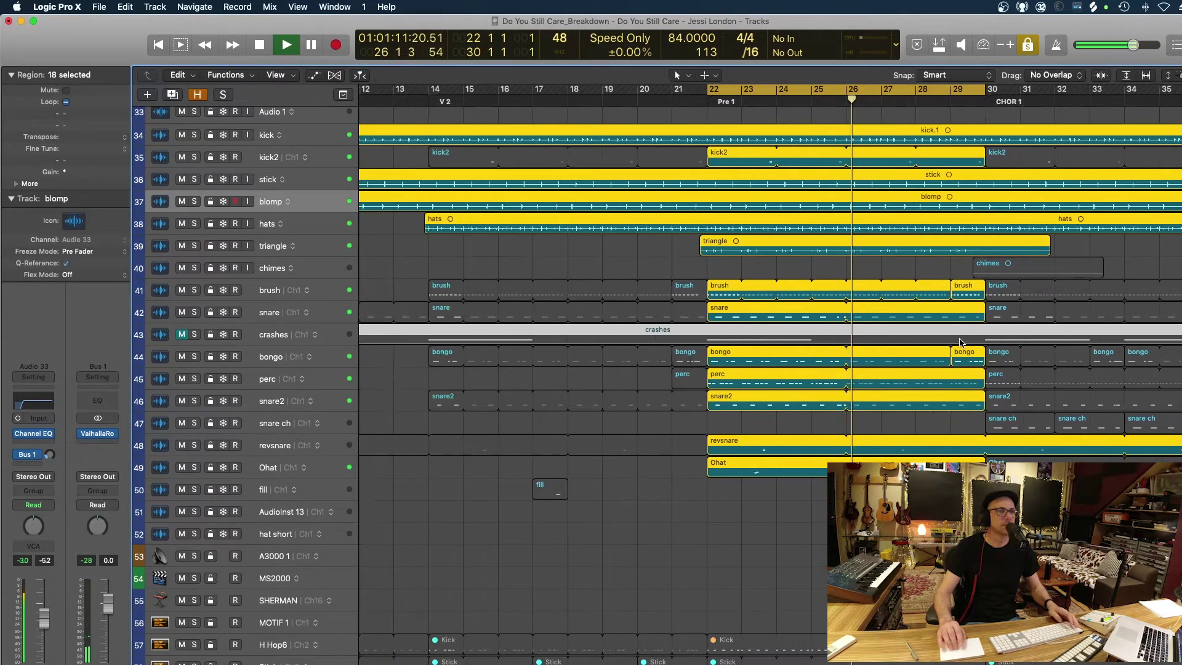
{"action": "scroll", "coordinate": [951, 337], "scroll_direction": "right", "scroll_amount": 3}
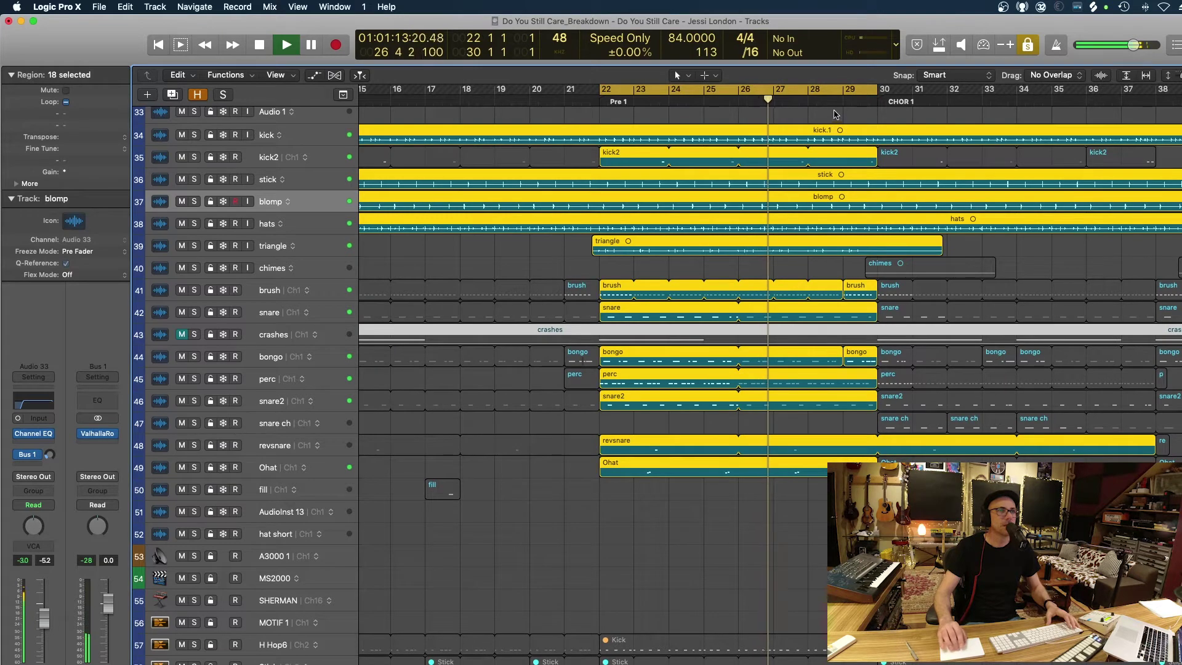
- Turn off the cycle and extend the soloed selection to the CHOR 1 drum and percussion regions while playback continues
{"action": "scroll", "coordinate": [810, 506], "scroll_direction": "right", "scroll_amount": 3}
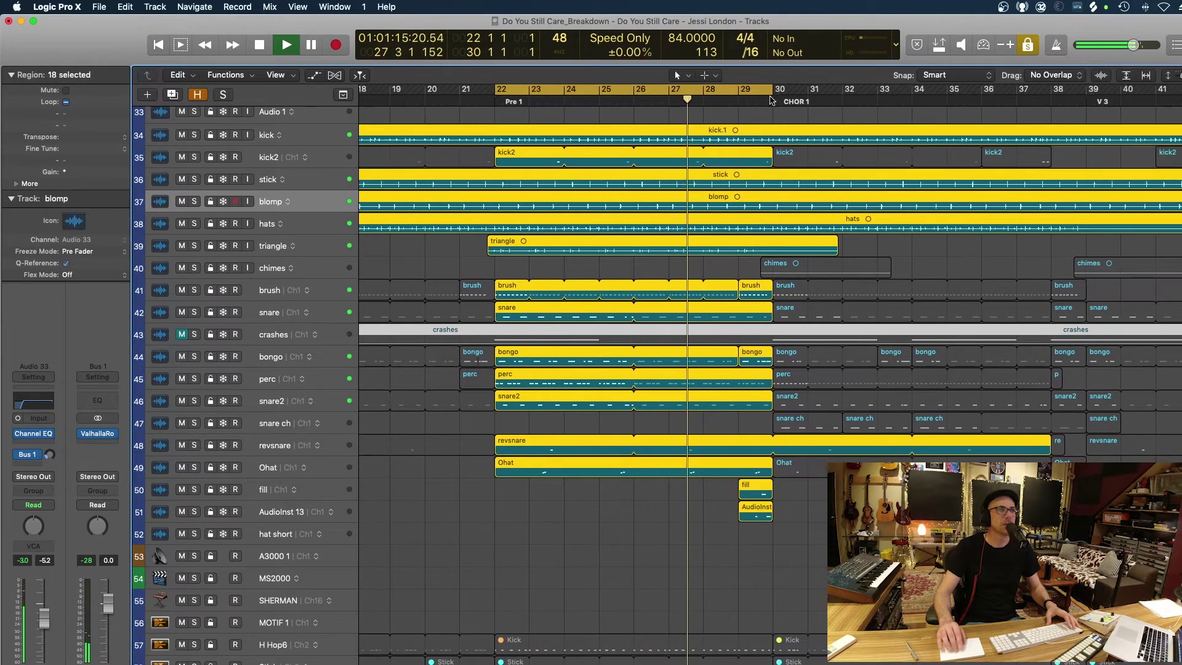
{"action": "left_click", "coordinate": [750, 85]}
{"action": "left_click_drag", "start_coordinate": [731, 114], "coordinate": [1051, 560]}
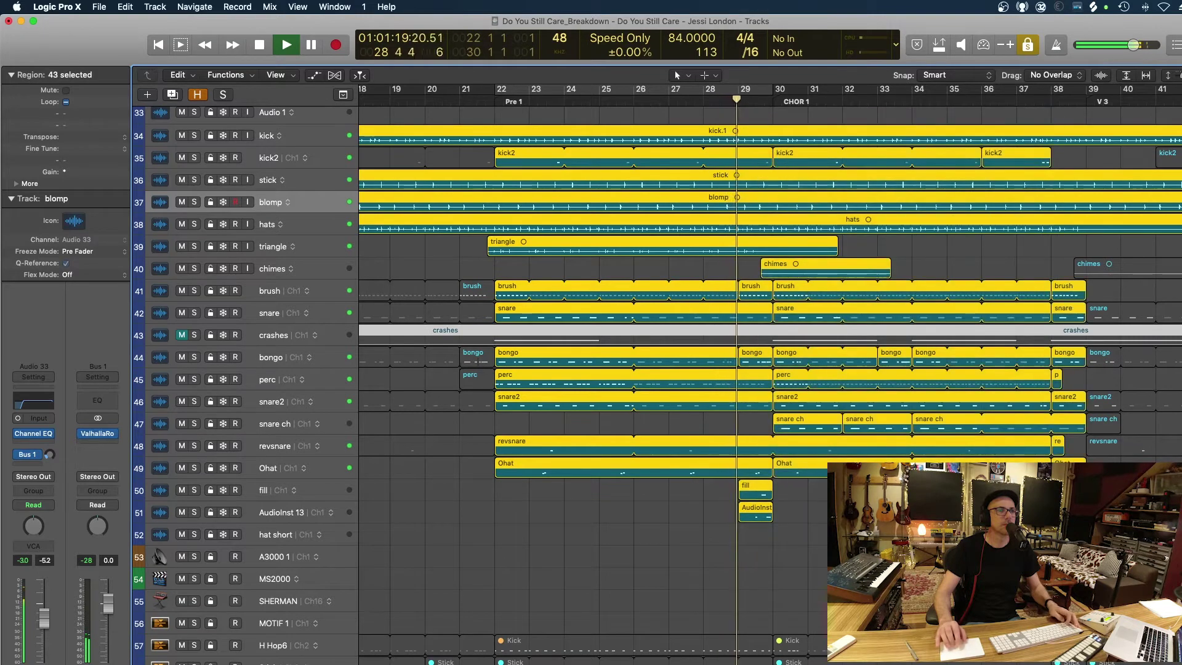
- Examine the soloed drum and percussion layers from kick to AudioInst 13 while CHOR 1 plays
{"action": "scroll", "coordinate": [859, 435], "scroll_direction": "down", "scroll_amount": 1}
{"action": "scroll", "coordinate": [858, 437], "scroll_direction": "up", "scroll_amount": 5}
{"action": "scroll", "coordinate": [819, 505], "scroll_direction": "down", "scroll_amount": 3}
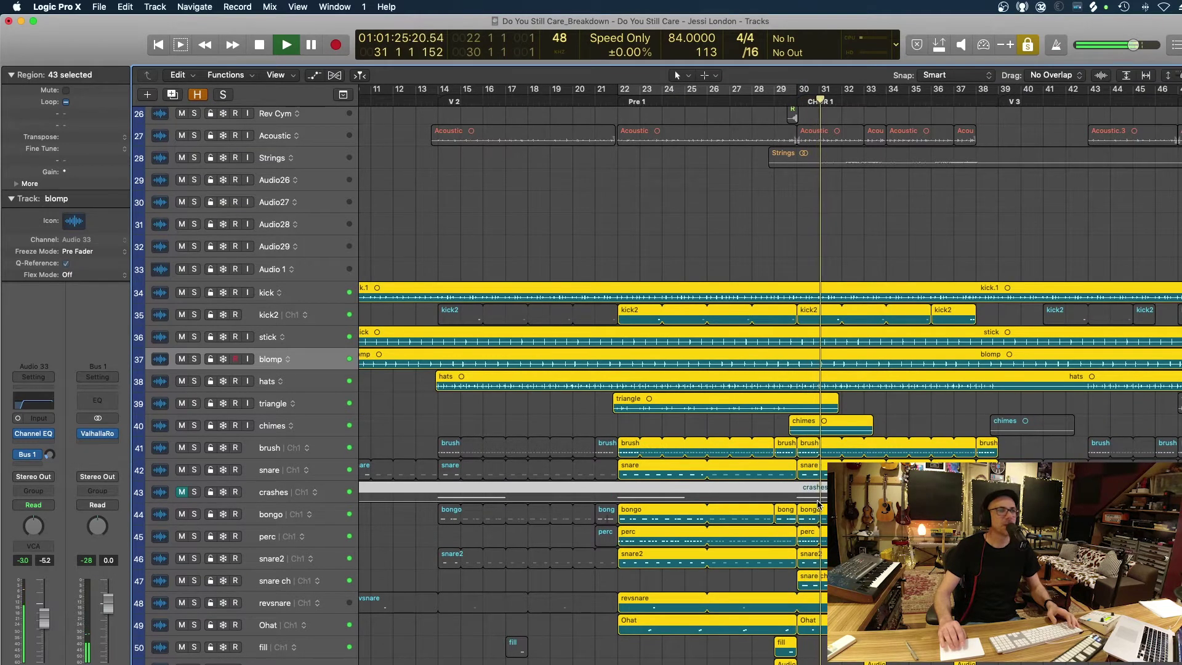
{"action": "scroll", "coordinate": [818, 504], "scroll_direction": "right", "scroll_amount": 5}
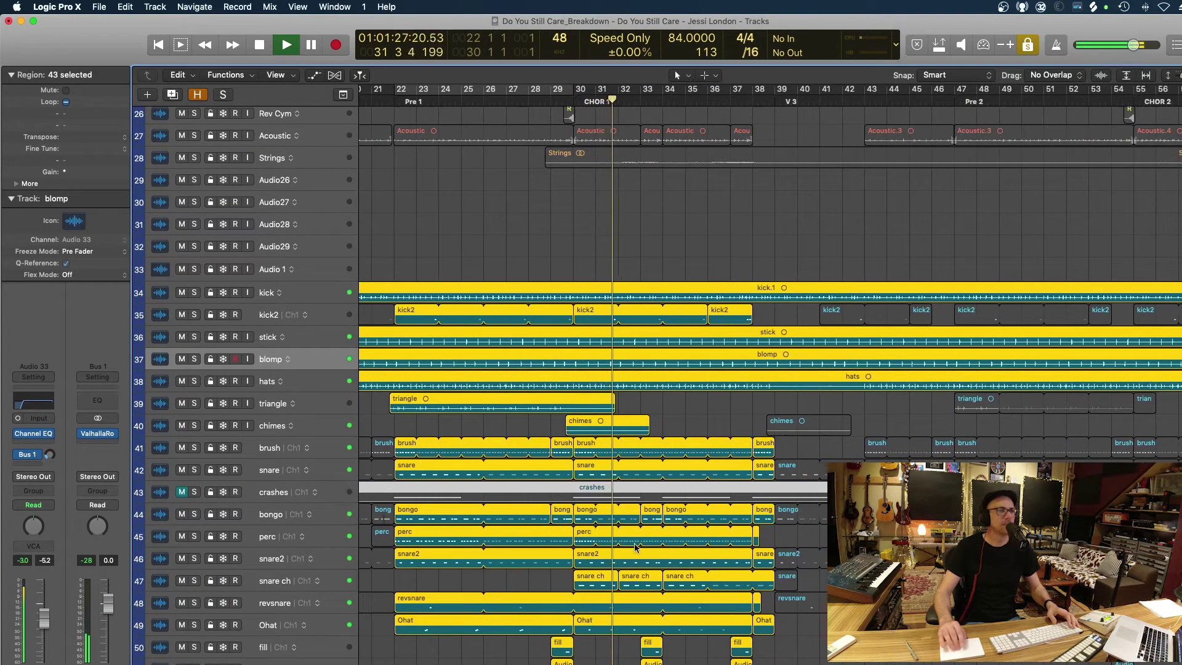
{"action": "scroll", "coordinate": [630, 555], "scroll_direction": "down", "scroll_amount": 3}
{"action": "scroll", "coordinate": [589, 587], "scroll_direction": "down", "scroll_amount": 2}
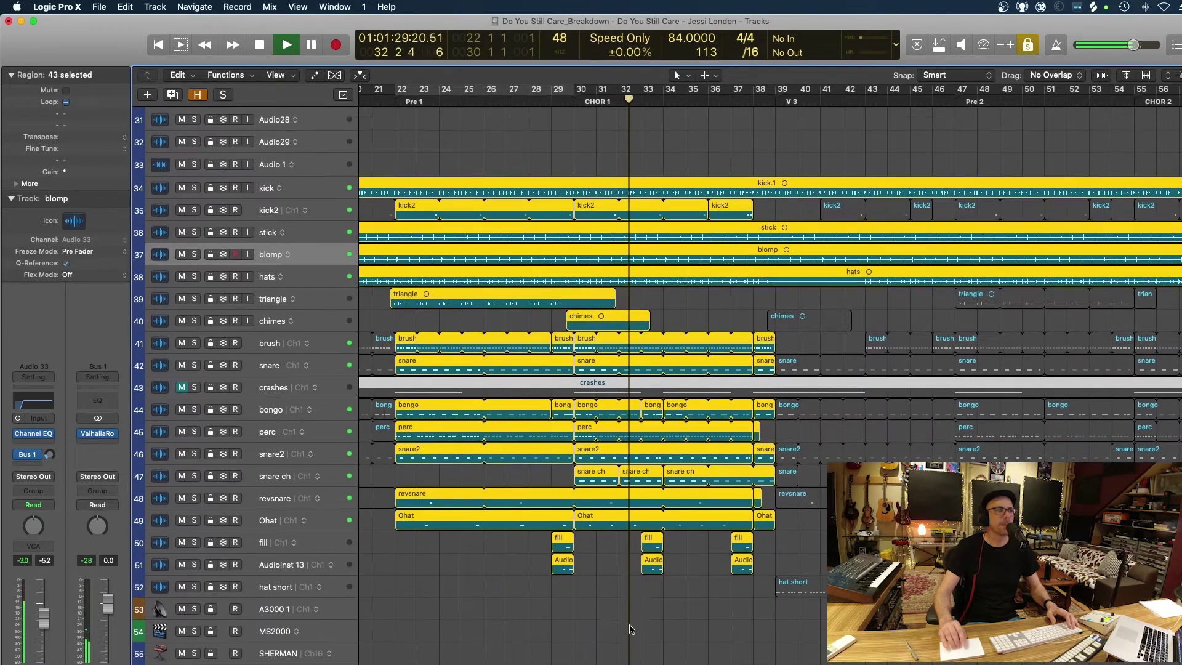
{"action": "scroll", "coordinate": [491, 490], "scroll_direction": "down", "scroll_amount": 3}
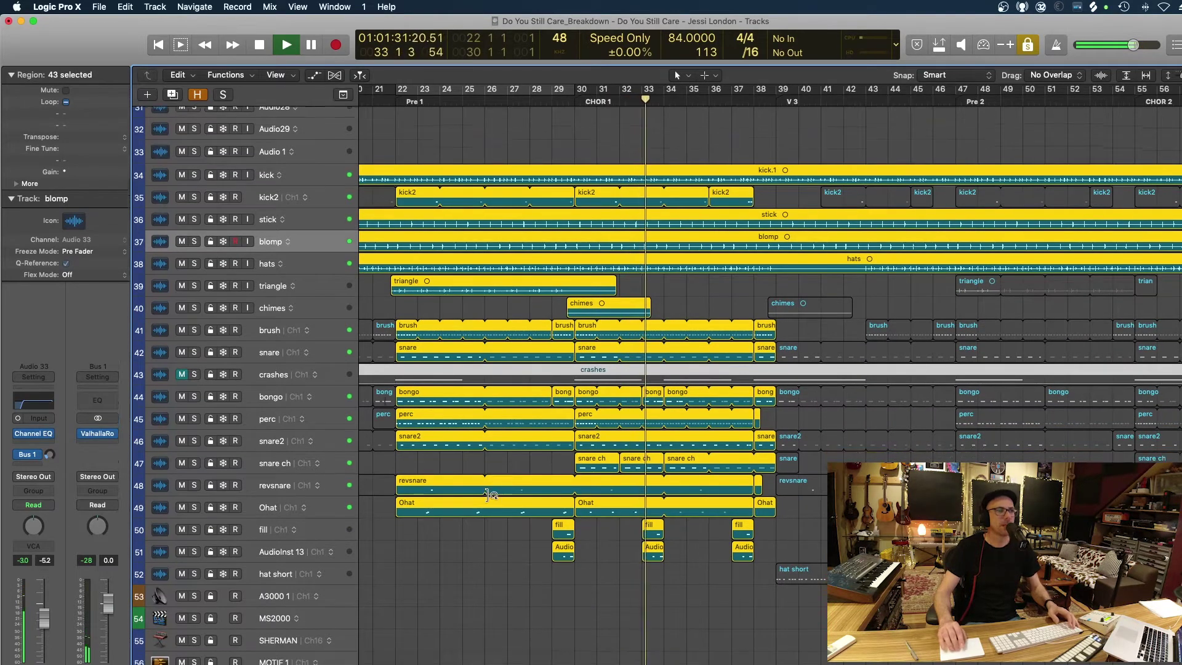
{"action": "scroll", "coordinate": [622, 478], "scroll_direction": "up", "scroll_amount": 3}
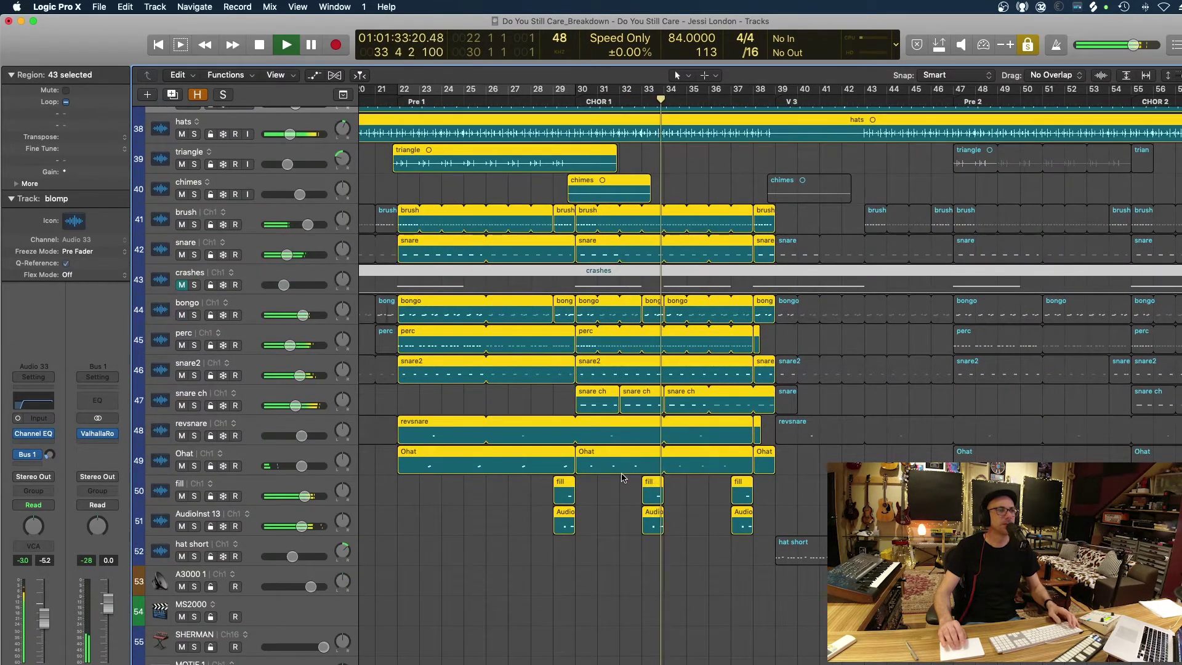
{"action": "key", "text": "super+Right"}
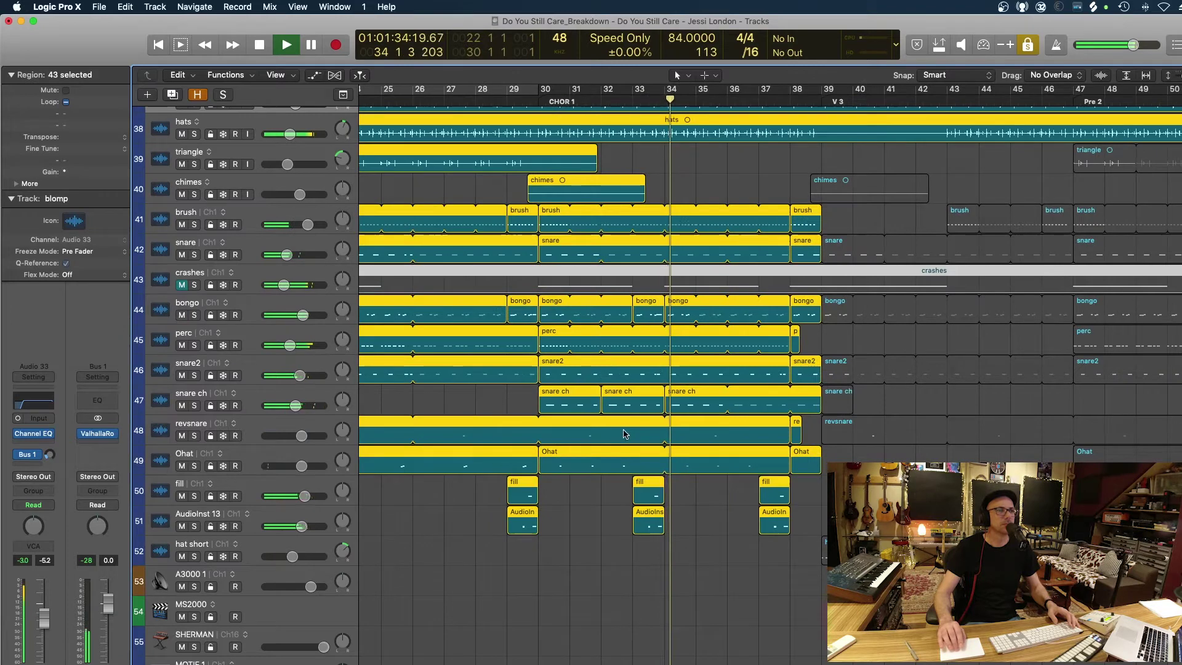
- Set the cycle range to CHOR 1, bars 30 to 39, and briefly play its perc region soloed
{"action": "left_click", "coordinate": [518, 405]}
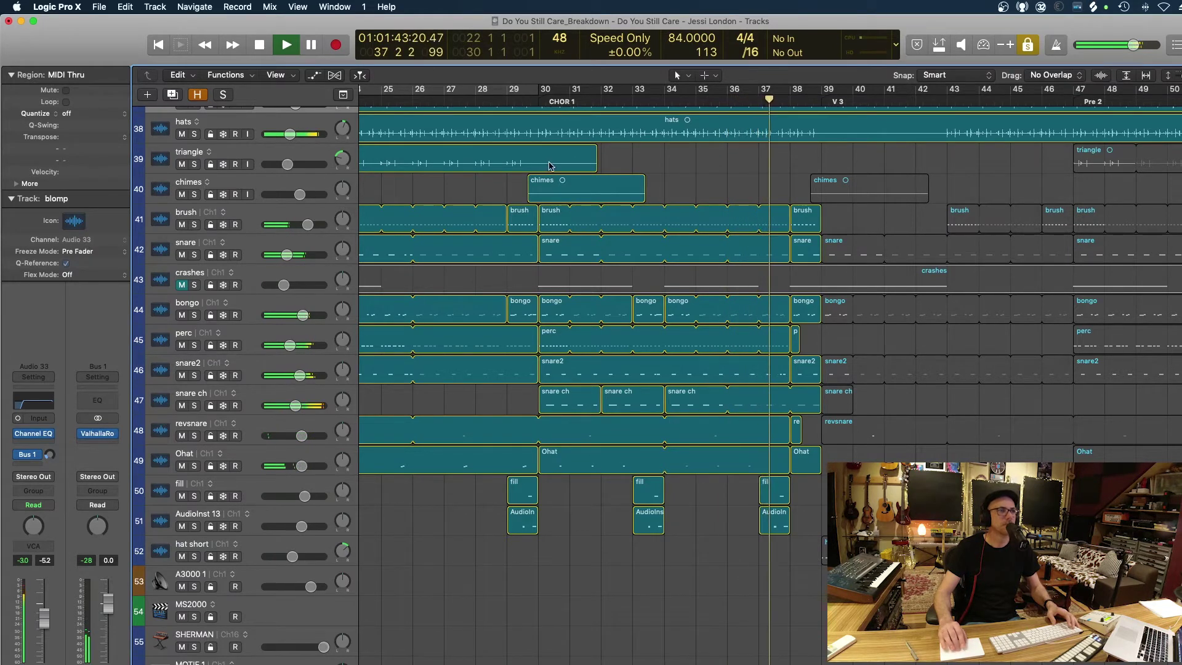
{"action": "left_click_drag", "start_coordinate": [541, 90], "coordinate": [821, 123]}
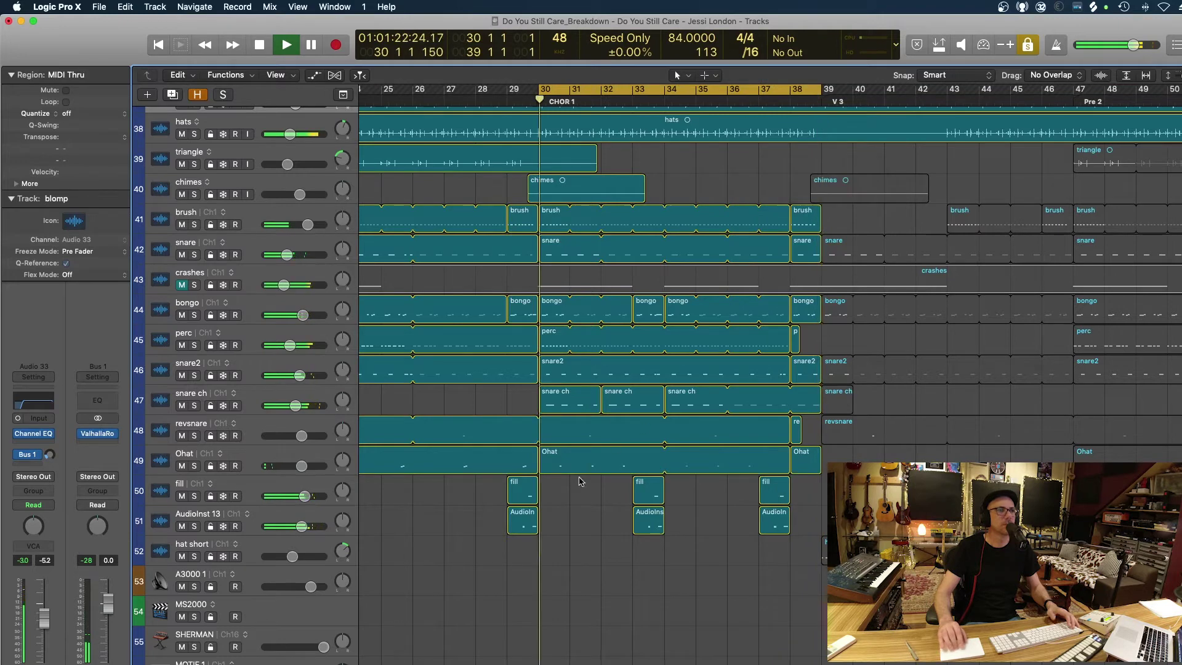
{"action": "left_click", "coordinate": [556, 348]}
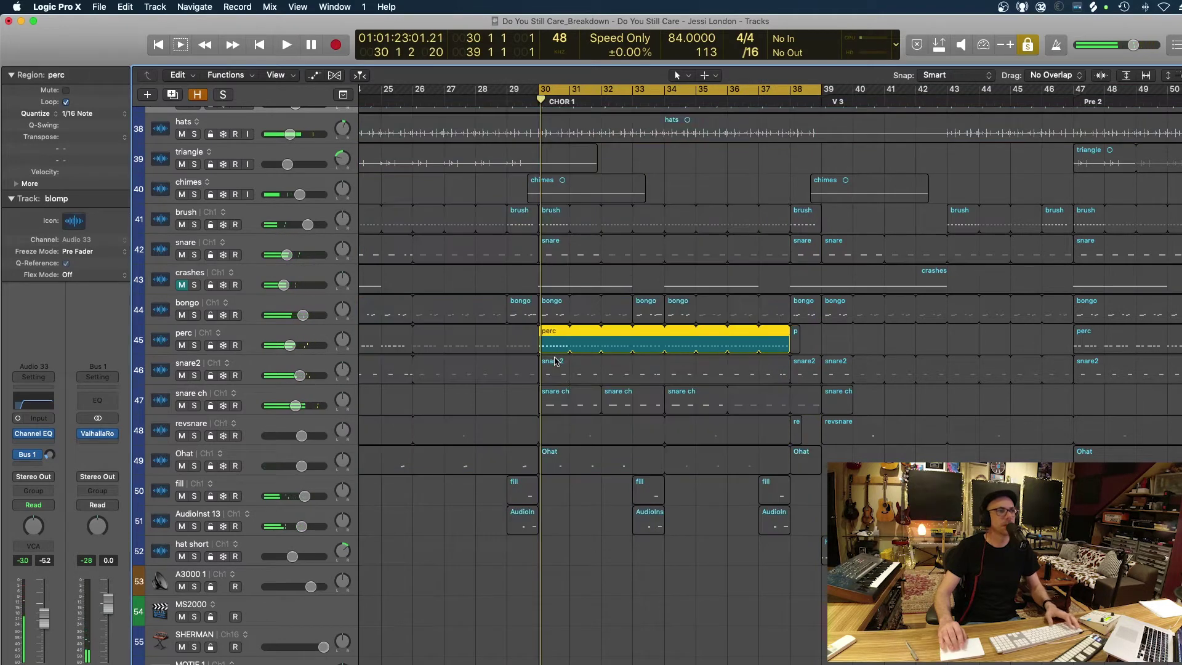
{"action": "key", "text": "space"}
{"action": "key", "text": "space"}
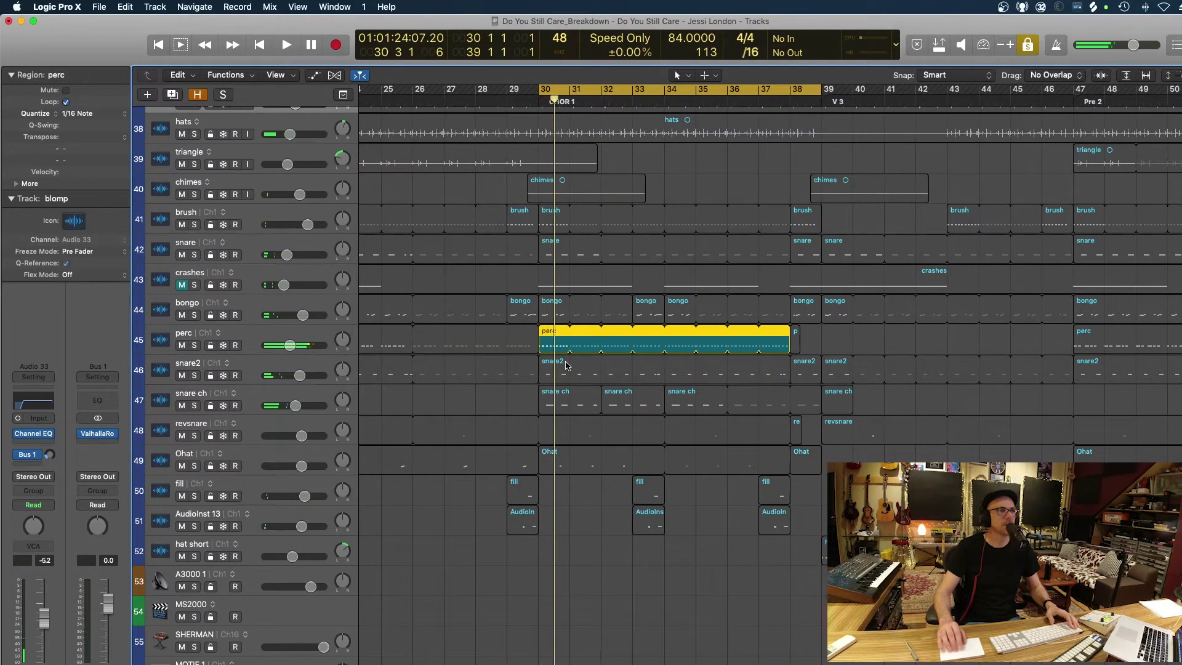
- Select the CHOR 1 snare2 region, switch back to the perc region, and audition the perc part in solo
{"action": "left_click", "coordinate": [556, 375]}
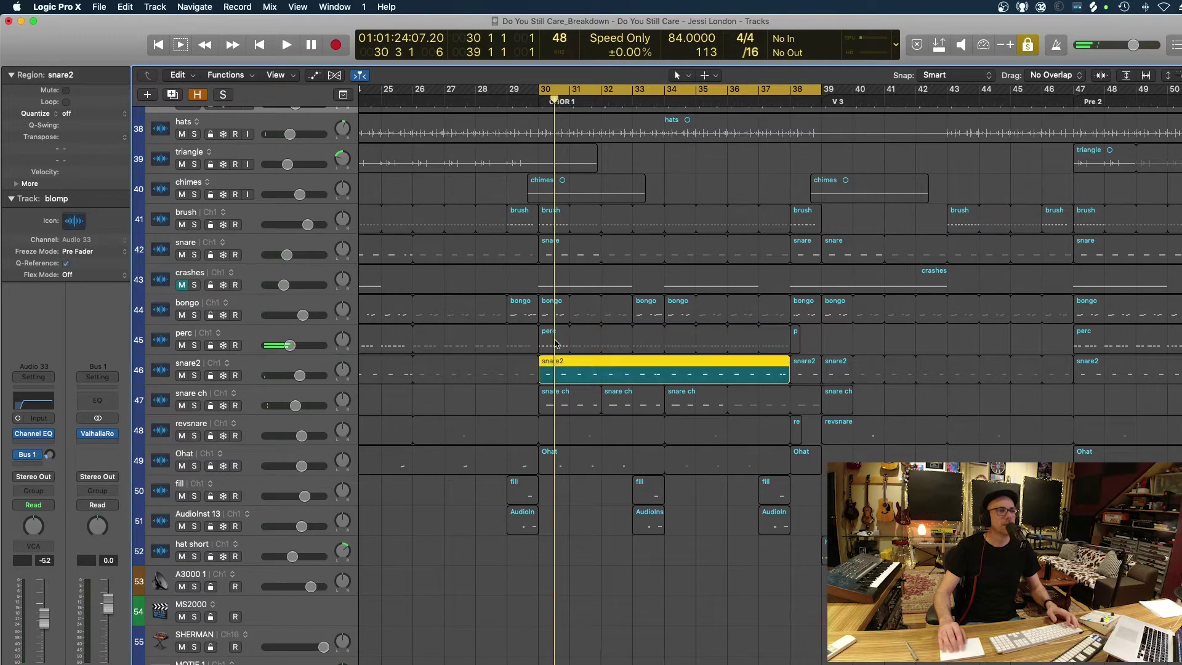
{"action": "left_click", "coordinate": [556, 343]}
{"action": "key", "text": "ctrl+s"}
{"action": "key", "text": "space"}
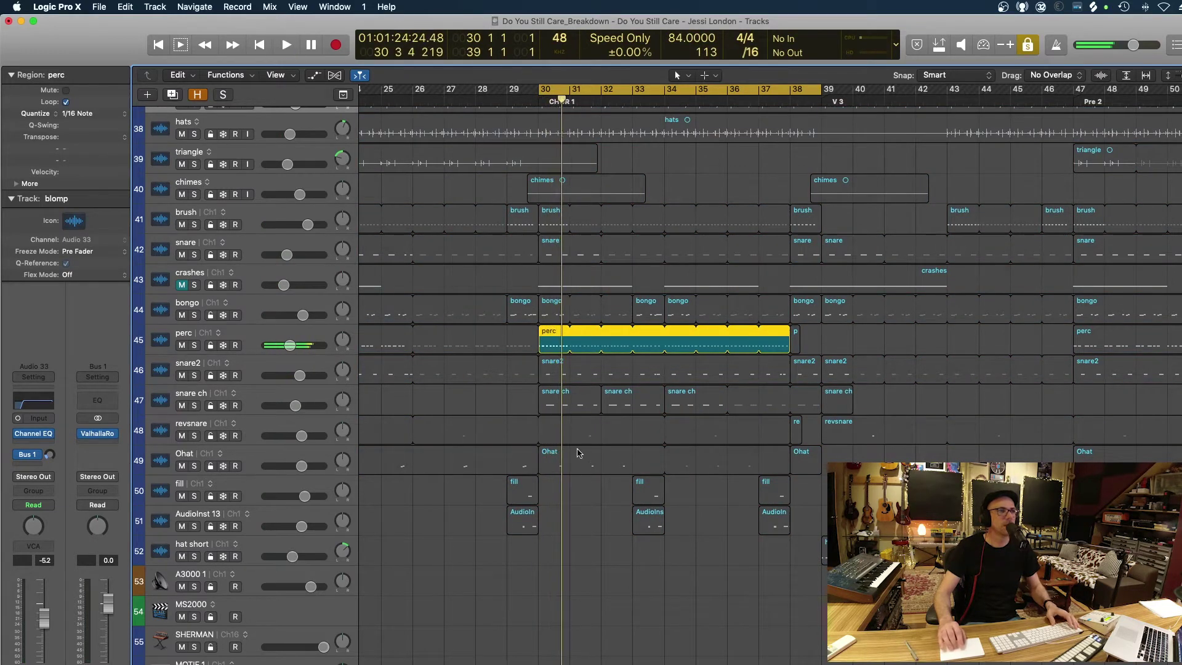
- Play the first CHOR 1 snare ch region in solo and open its notes in the Piano Roll
{"action": "left_click", "coordinate": [560, 410]}
{"action": "key", "text": "space"}
{"action": "scroll", "coordinate": [557, 412], "scroll_direction": "up", "scroll_amount": 3}
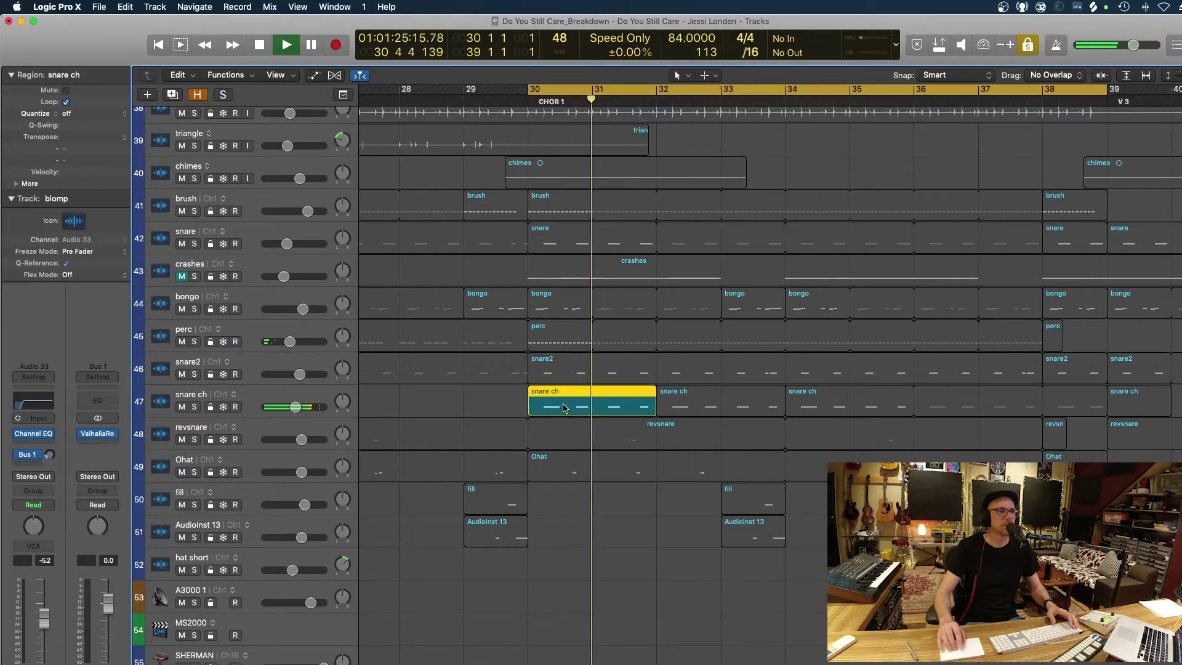
{"action": "double_click", "coordinate": [565, 408]}
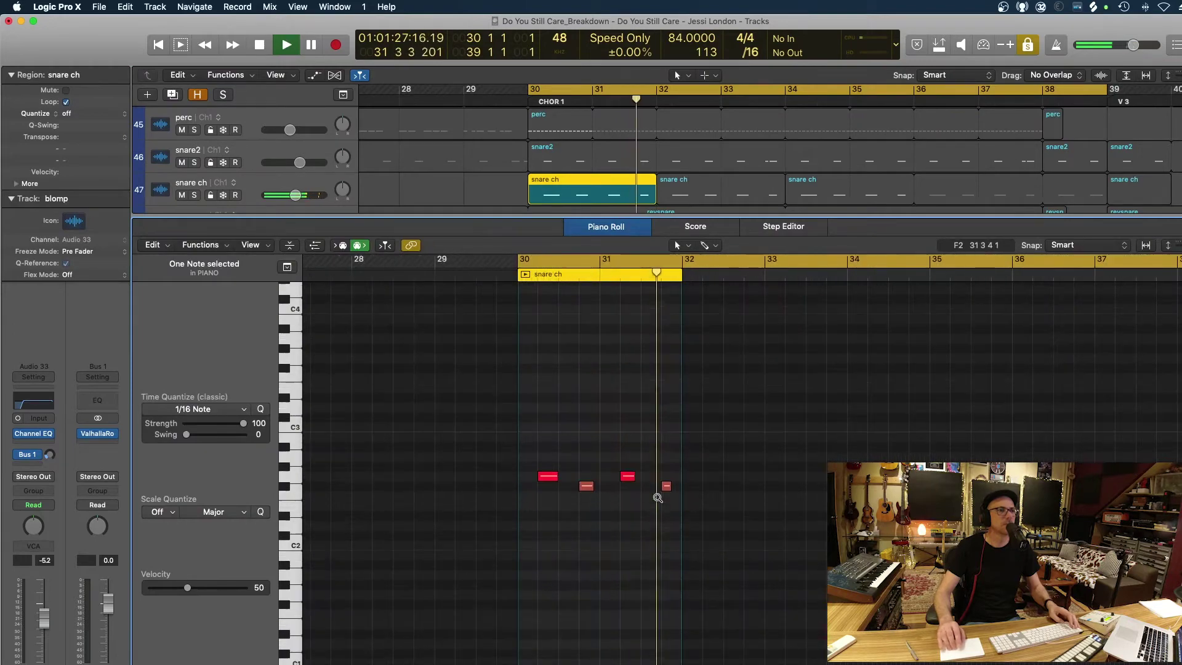
- Stop playback, turn solo off, and close the editor area below the tracks
{"action": "key", "text": "space"}
{"action": "key", "text": "ctrl+s"}
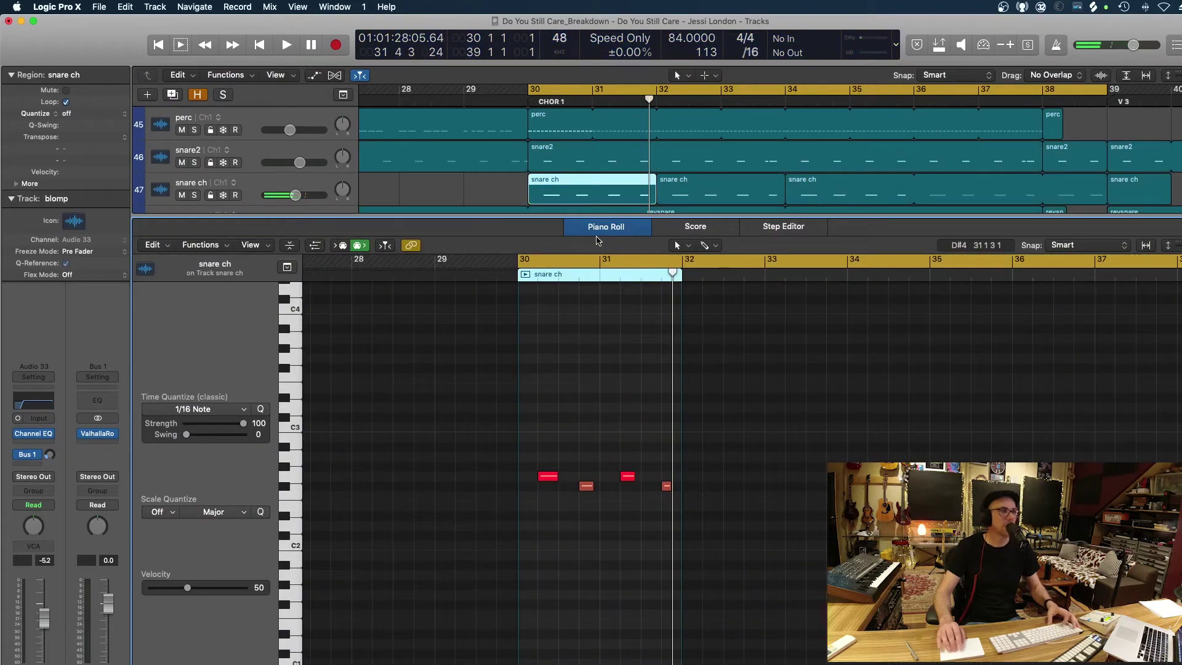
{"action": "key", "text": "x"}
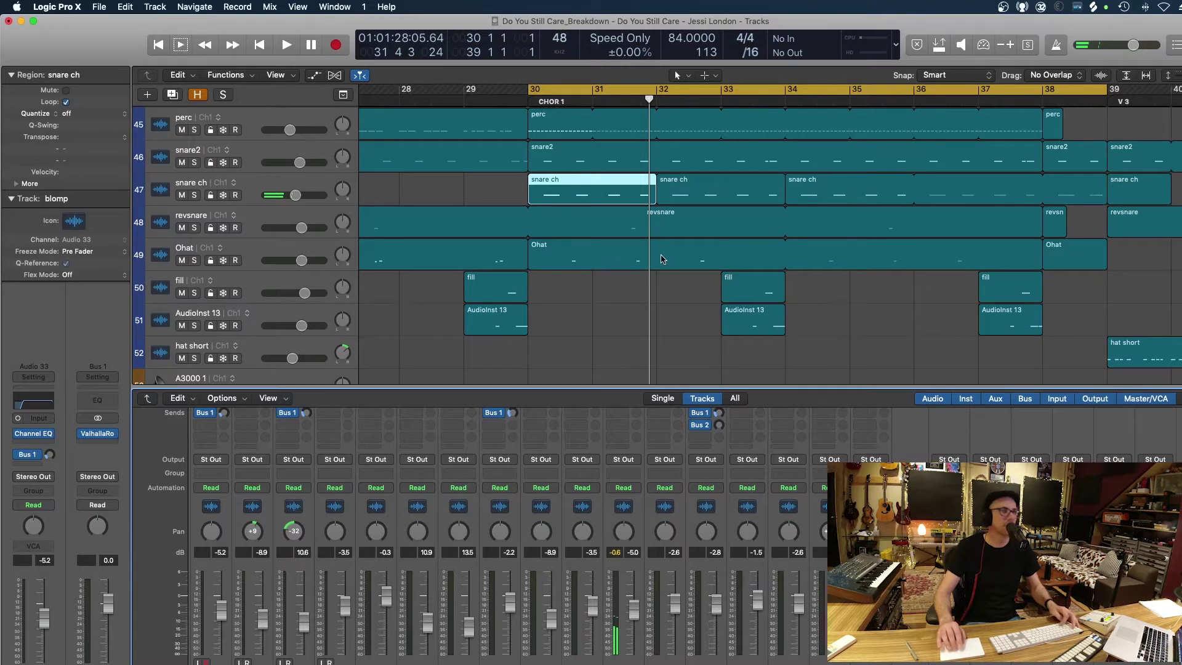
{"action": "key", "text": "super+Left"}
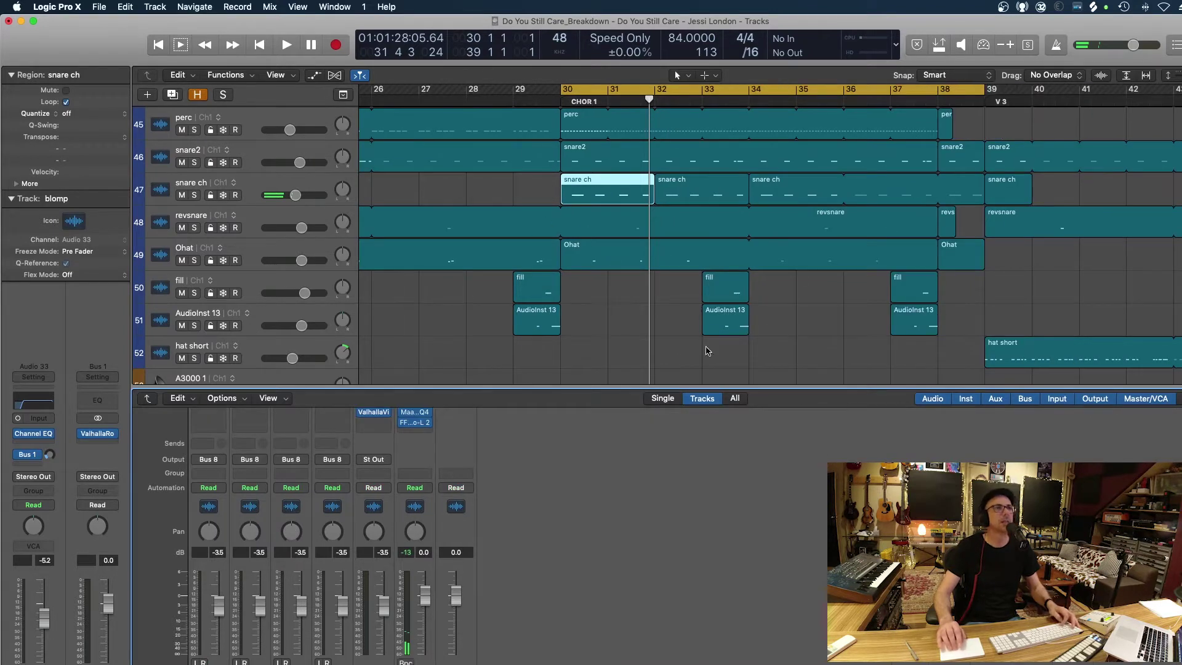
{"action": "key", "text": "x"}
- Look over the entire arrangement from the backing vocal tracks down to the percussion tracks
{"action": "key", "text": "super+Left"}
{"action": "scroll", "coordinate": [686, 360], "scroll_direction": "up", "scroll_amount": 8}
{"action": "key", "text": "super+Left"}
{"action": "key", "text": "super+Left"}
{"action": "key", "text": "super+Left"}
{"action": "key", "text": "super+Left"}
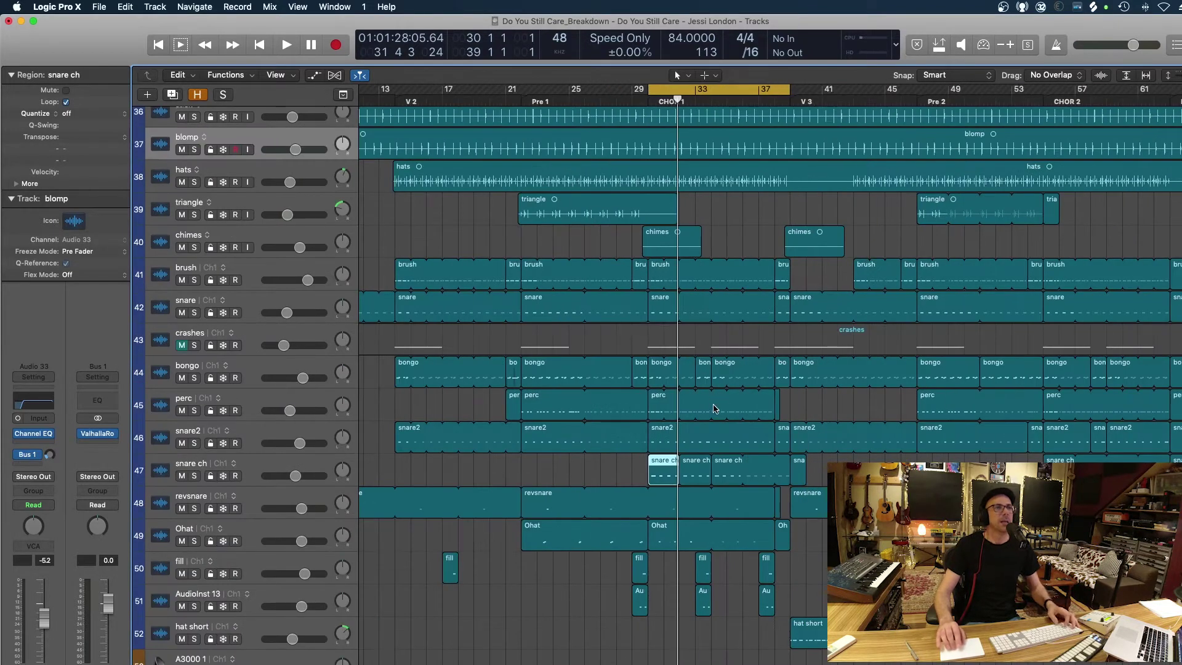
{"action": "scroll", "coordinate": [715, 409], "scroll_direction": "up", "scroll_amount": 1}
{"action": "scroll", "coordinate": [715, 409], "scroll_direction": "left", "scroll_amount": 1}
{"action": "key", "text": "super+Left"}
{"action": "key", "text": "super+Left"}
{"action": "key", "text": "super+Left"}
{"action": "scroll", "coordinate": [713, 406], "scroll_direction": "up", "scroll_amount": 6}
{"action": "key", "text": "super+Up"}
{"action": "key", "text": "super+Up"}
{"action": "key", "text": "super+Up"}
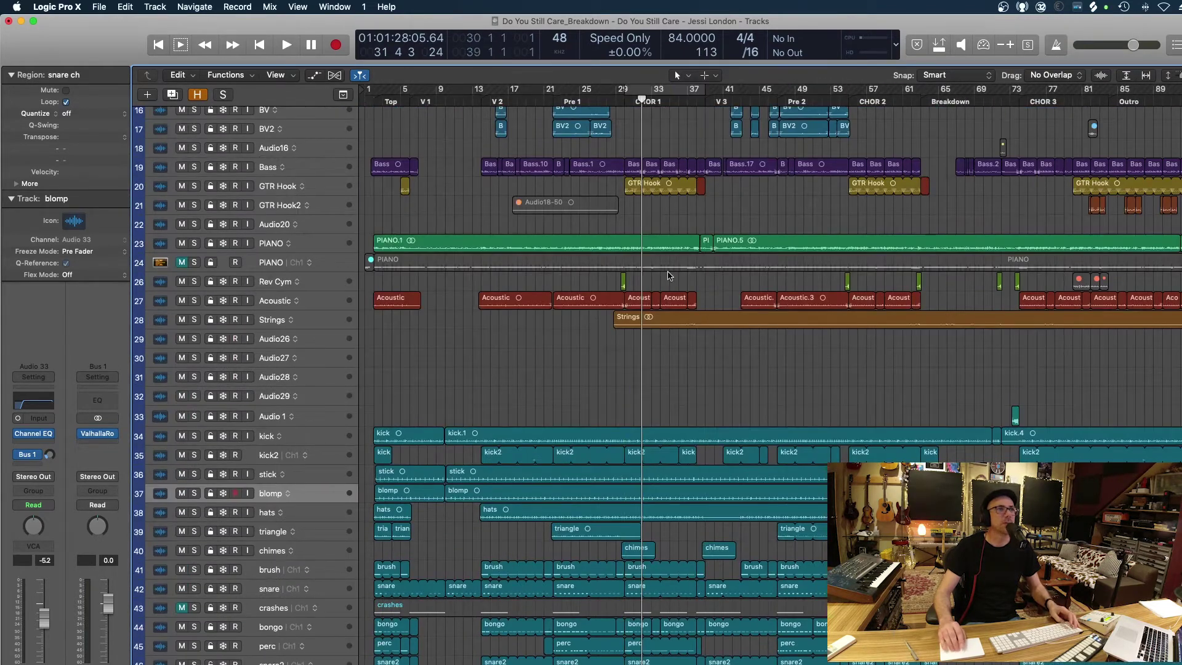
{"action": "key", "text": "super+Up"}
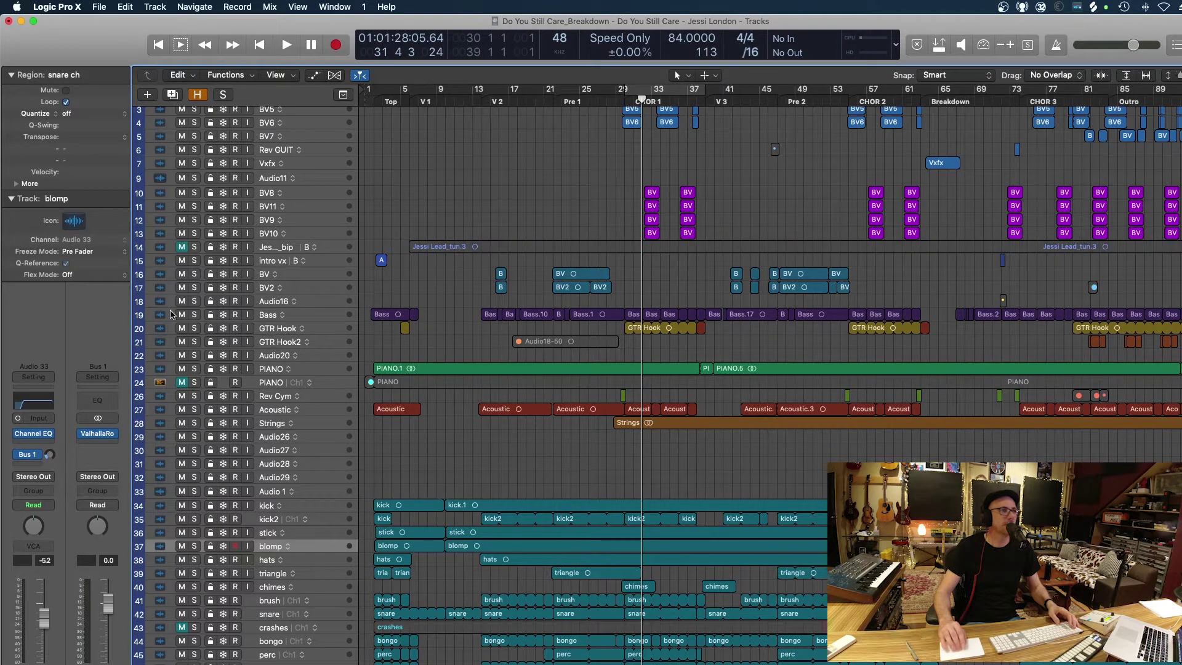
- Select the Bass track with all its regions and set the cycle range to CHOR 1, bars 30 to 39
{"action": "scroll", "coordinate": [587, 390], "scroll_direction": "down", "scroll_amount": 3}
{"action": "key", "text": "super+Down"}
{"action": "key", "text": "super+Down"}
{"action": "key", "text": "super+Down"}
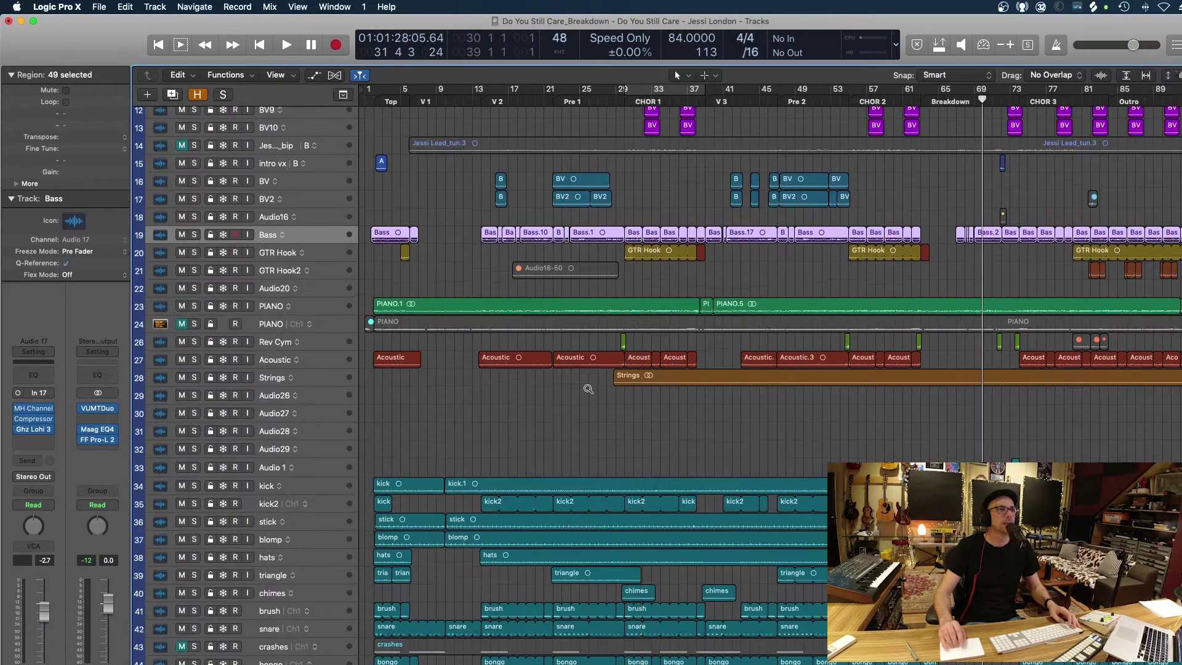
{"action": "key", "text": "super+Right"}
{"action": "key", "text": "super+Right"}
{"action": "key", "text": "super+Right"}
{"action": "key", "text": "super+Right"}
{"action": "scroll", "coordinate": [636, 340], "scroll_direction": "right", "scroll_amount": 12}
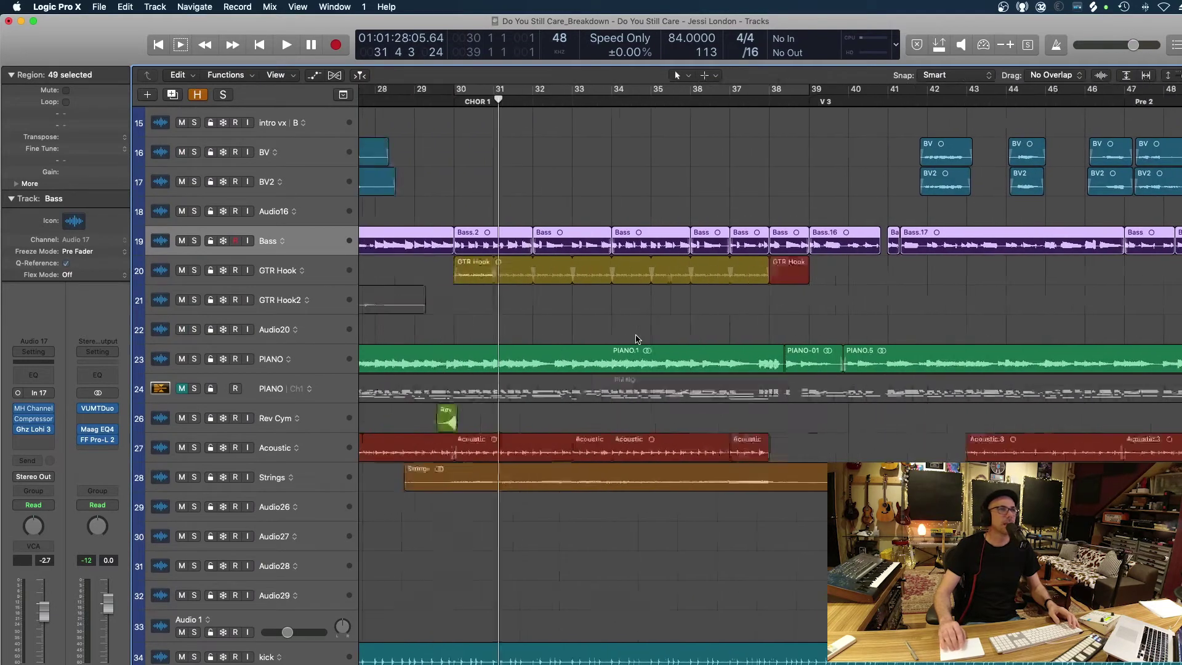
{"action": "scroll", "coordinate": [636, 340], "scroll_direction": "left", "scroll_amount": 4}
{"action": "left_click_drag", "start_coordinate": [695, 96], "coordinate": [1052, 159]}
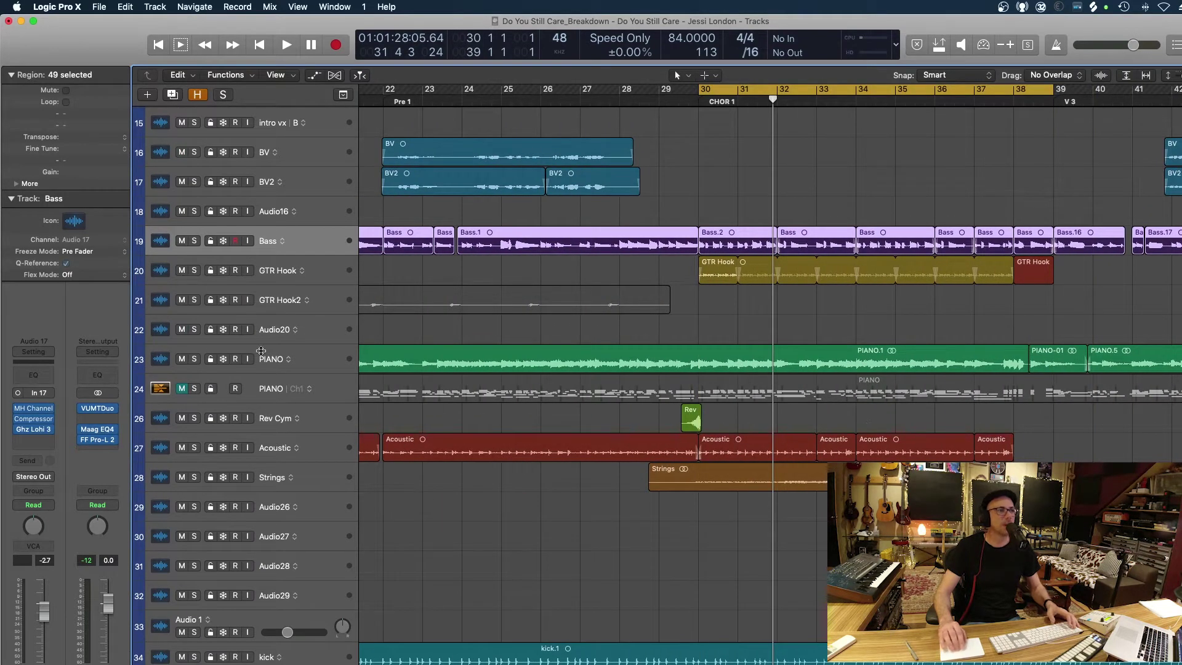
- Select the PIANO.1 audio region and turn off the cycle
{"action": "left_click", "coordinate": [404, 358]}
{"action": "key", "text": "super+Left"}
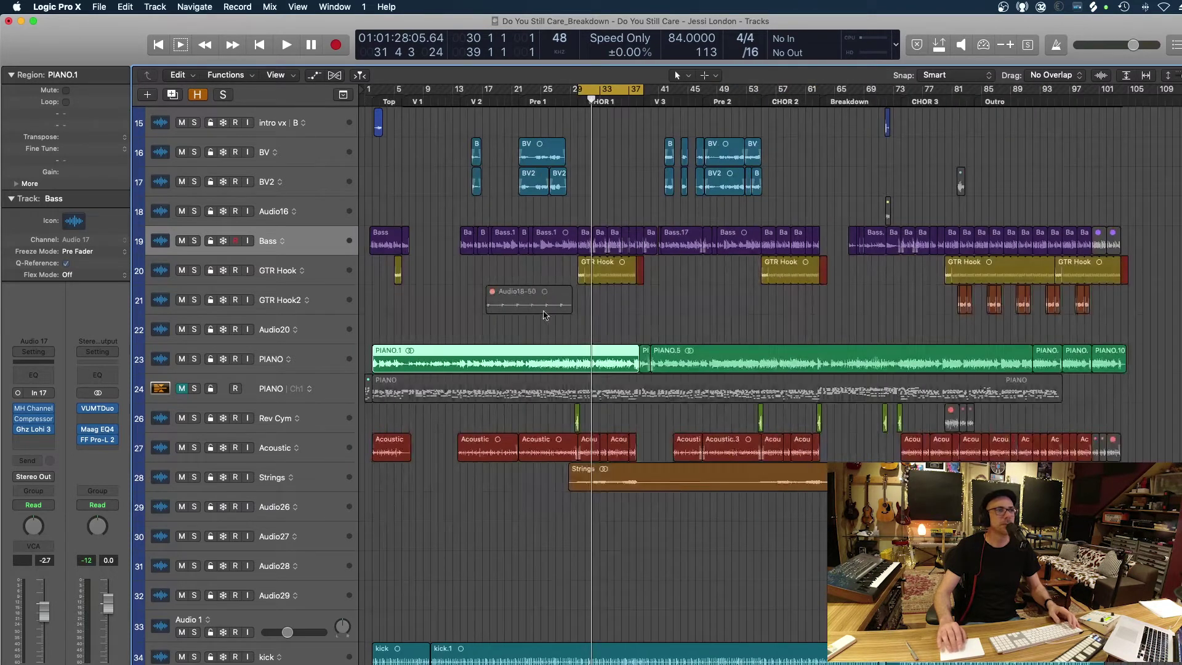
{"action": "left_click", "coordinate": [599, 90]}
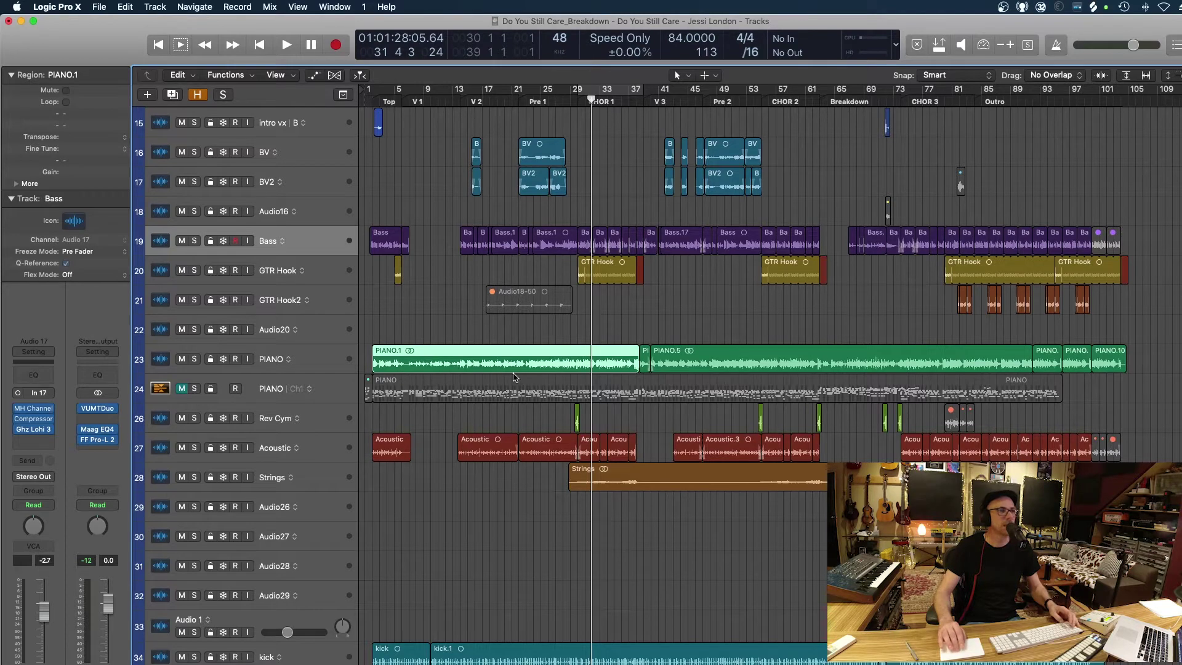
- Open the muted PIANO track's MIDI region in the Piano Roll and examine its notes across the song
{"action": "scroll", "coordinate": [503, 369], "scroll_direction": "up", "scroll_amount": 5}
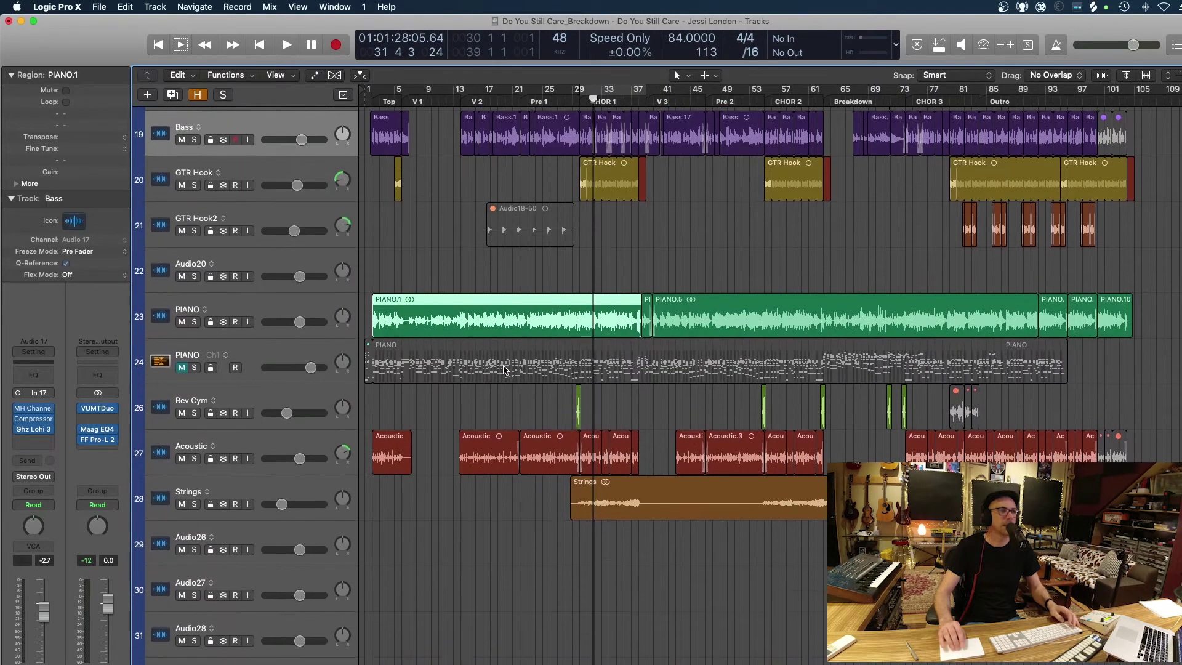
{"action": "scroll", "coordinate": [503, 370], "scroll_direction": "up", "scroll_amount": 2}
{"action": "left_click", "coordinate": [414, 349]}
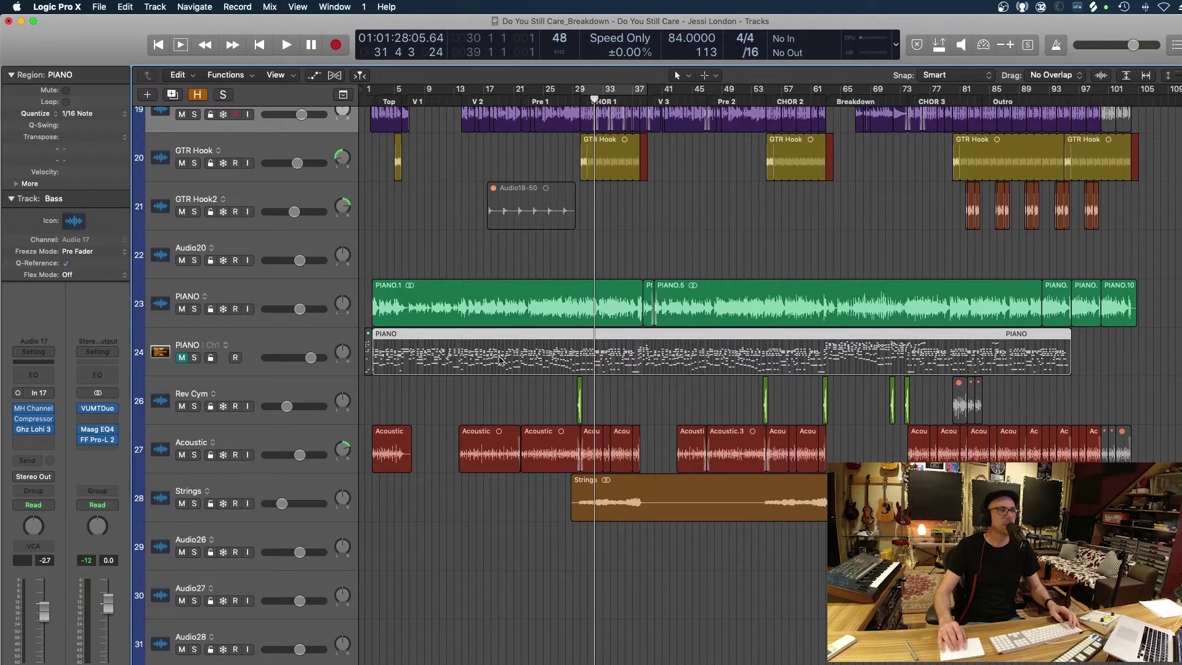
{"action": "double_click", "coordinate": [500, 360]}
{"action": "scroll", "coordinate": [863, 560], "scroll_direction": "down", "scroll_amount": 6}
{"action": "scroll", "coordinate": [862, 560], "scroll_direction": "left", "scroll_amount": 5}
{"action": "scroll", "coordinate": [862, 559], "scroll_direction": "left", "scroll_amount": 3}
{"action": "scroll", "coordinate": [874, 523], "scroll_direction": "up", "scroll_amount": 3}
{"action": "scroll", "coordinate": [874, 523], "scroll_direction": "right", "scroll_amount": 3}
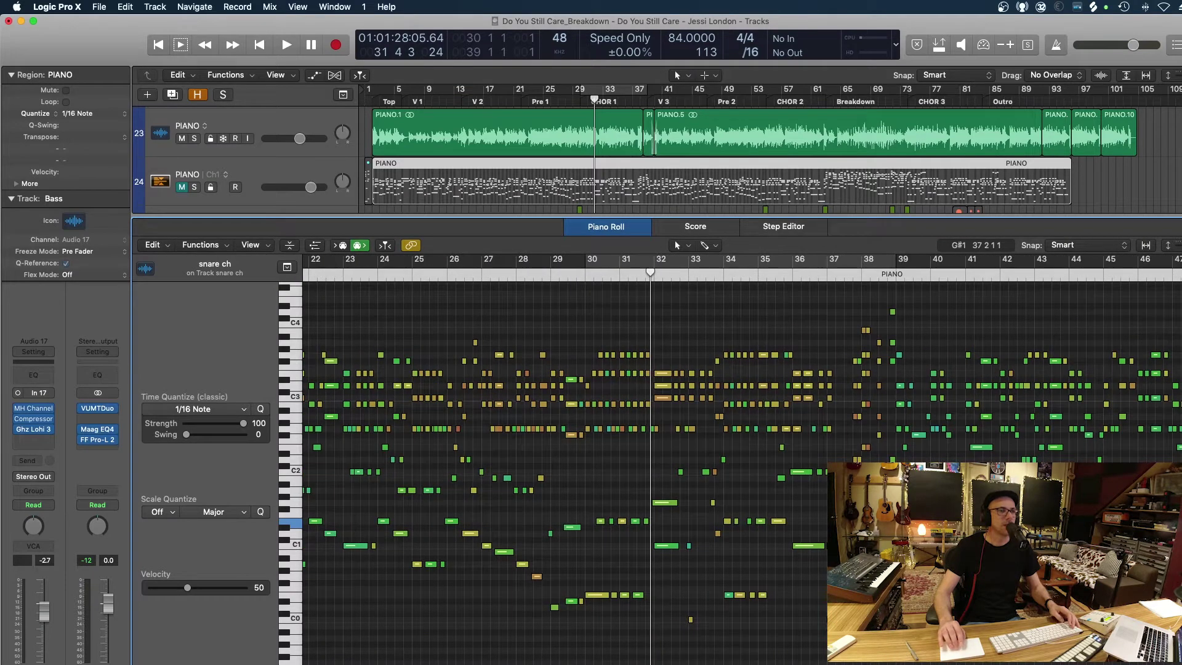
{"action": "key", "text": "super+Right"}
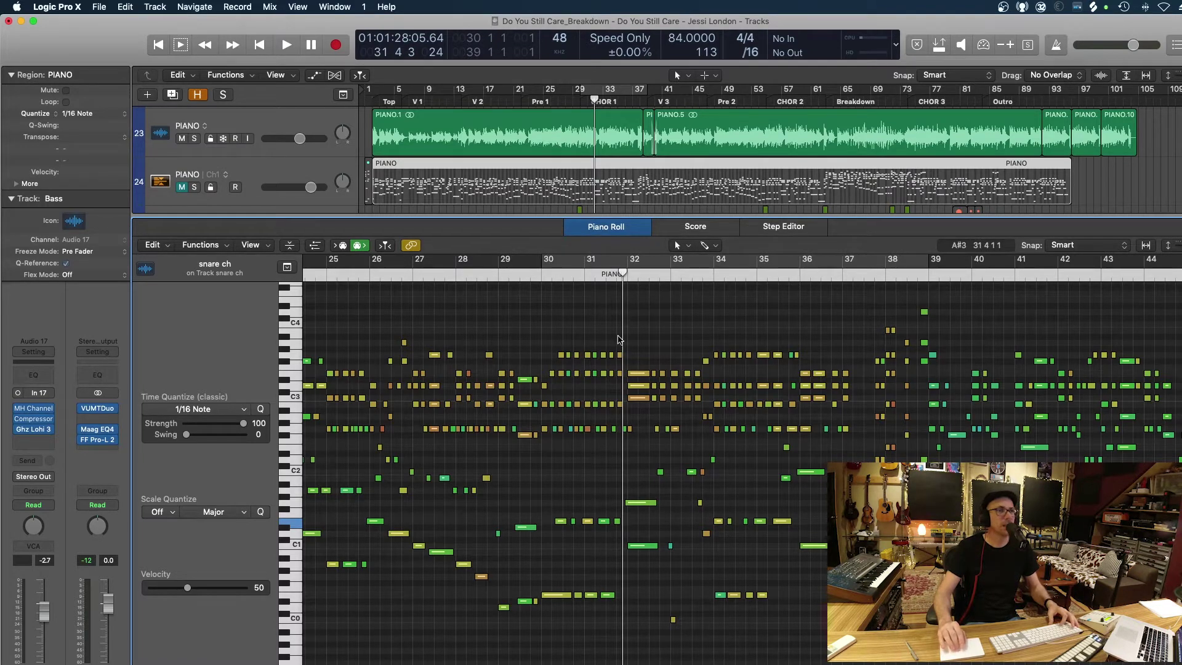
{"action": "left_click", "coordinate": [694, 437], "text": "ctrl+alt"}
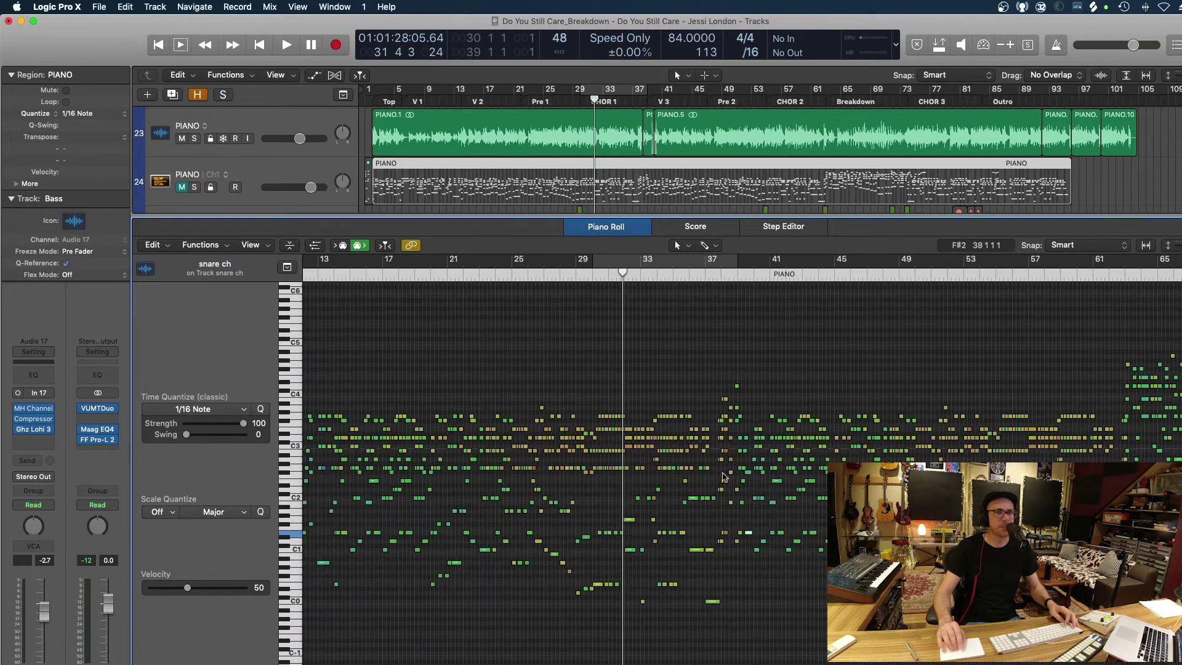
- Switch from the Piano Roll to the Mixer, then select the PIANO.1 audio region followed by the PIANO MIDI region
{"action": "key", "text": "x"}
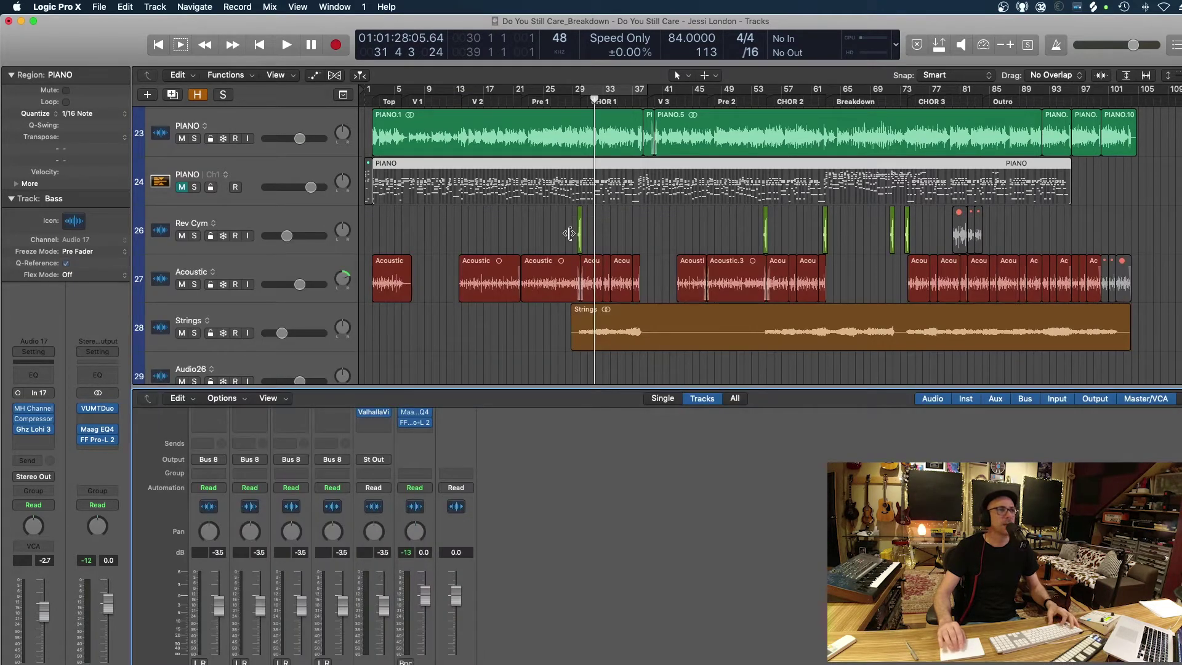
{"action": "scroll", "coordinate": [517, 194], "scroll_direction": "up", "scroll_amount": 1}
{"action": "left_click", "coordinate": [442, 138]}
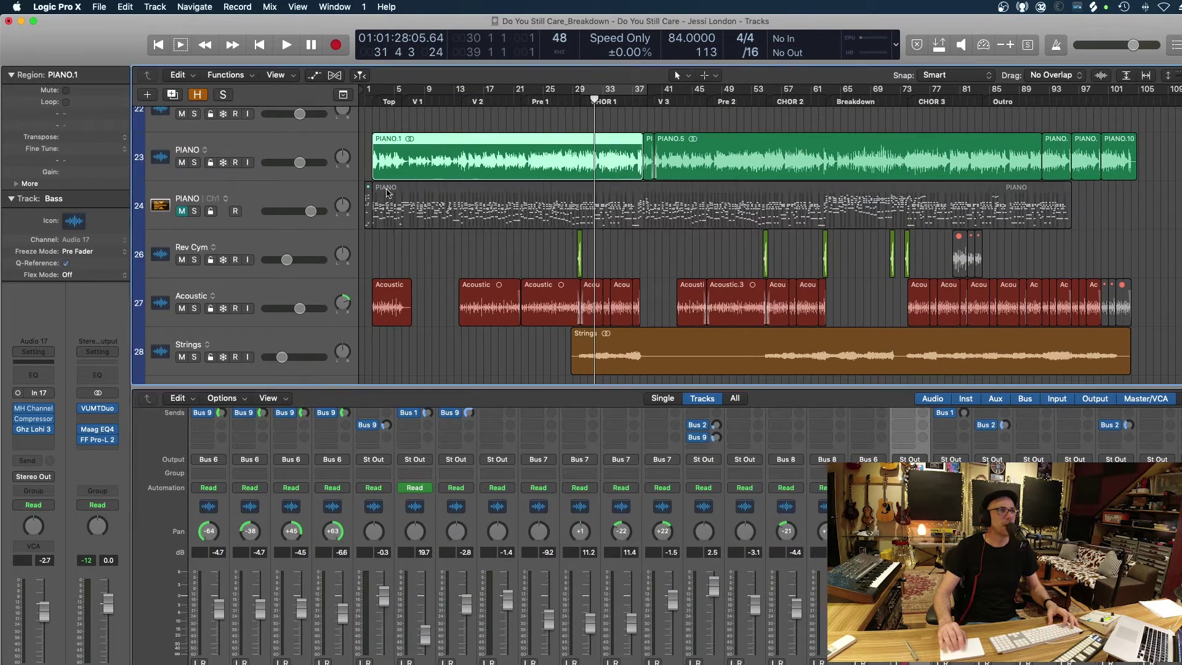
{"action": "left_click", "coordinate": [508, 210]}
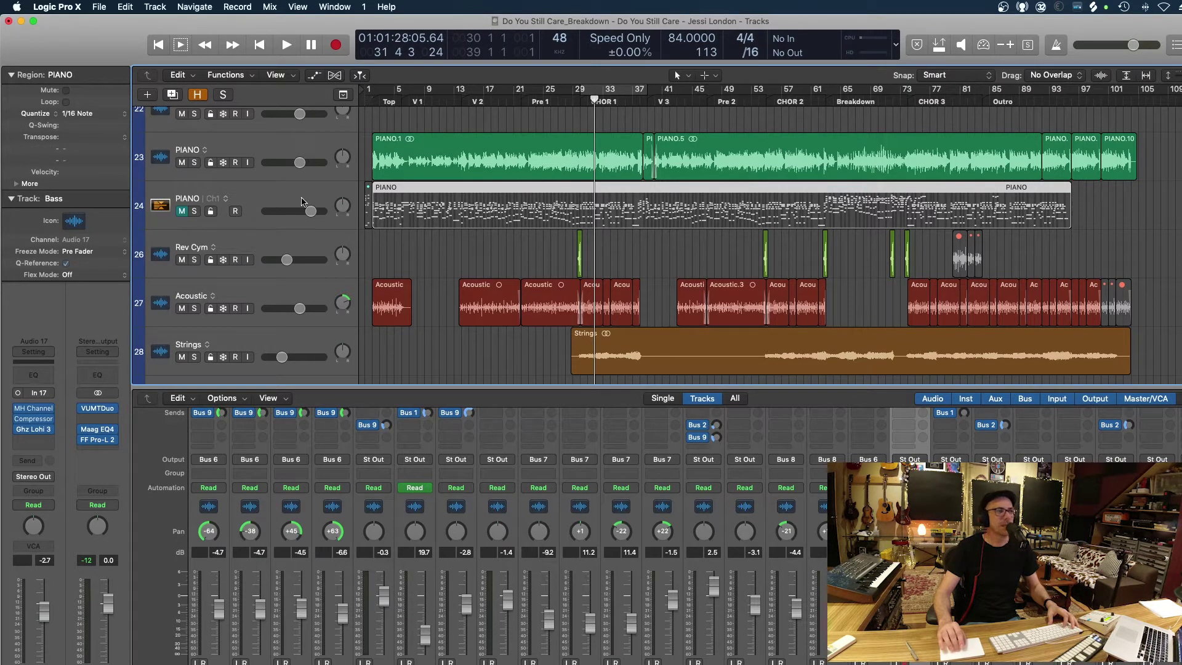
- Select the PIANO.1 audio region and hide the Mixer
{"action": "left_click", "coordinate": [570, 160]}
{"action": "scroll", "coordinate": [627, 203], "scroll_direction": "up", "scroll_amount": 5}
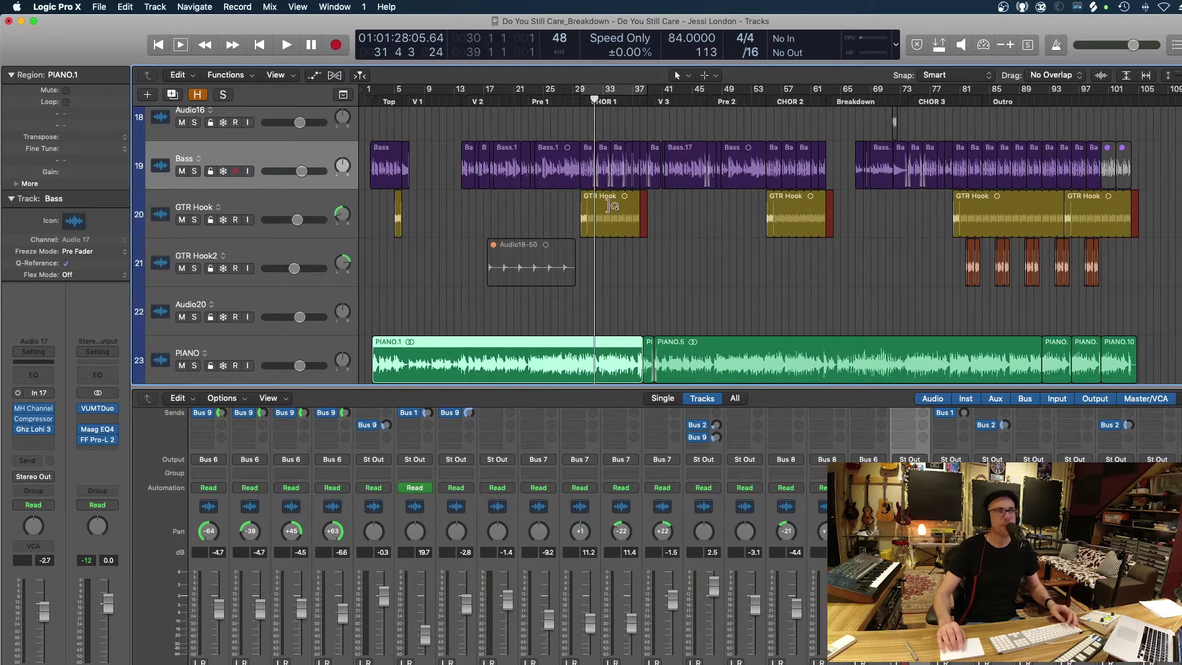
{"action": "scroll", "coordinate": [585, 274], "scroll_direction": "down", "scroll_amount": 3}
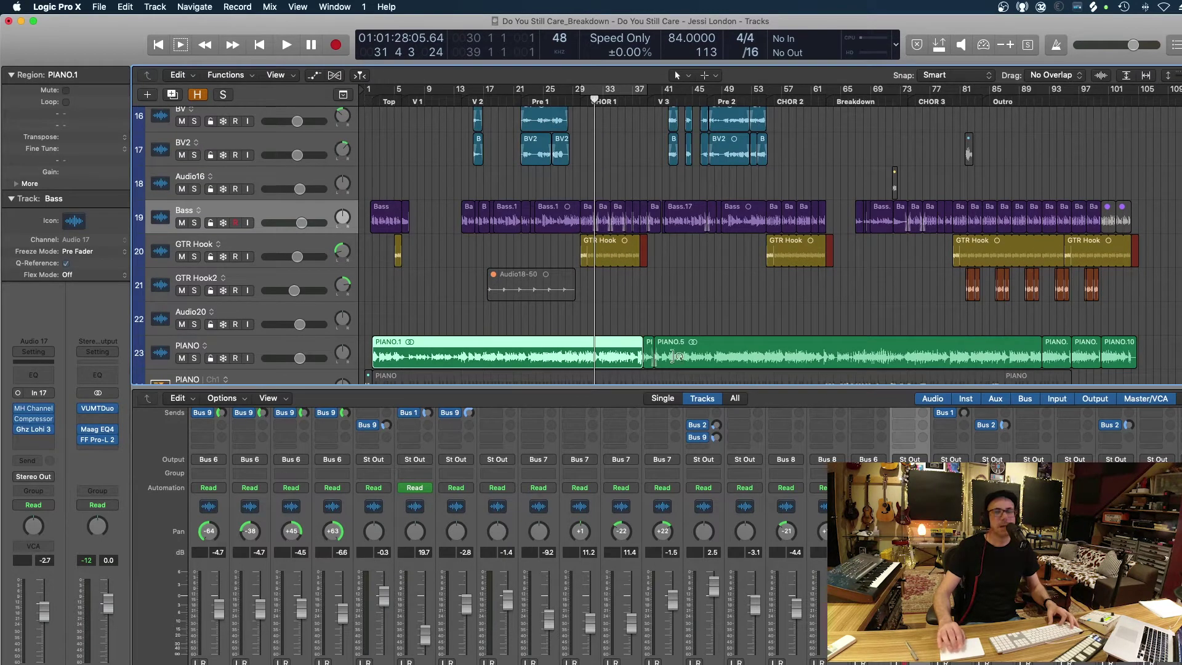
{"action": "key", "text": "x"}
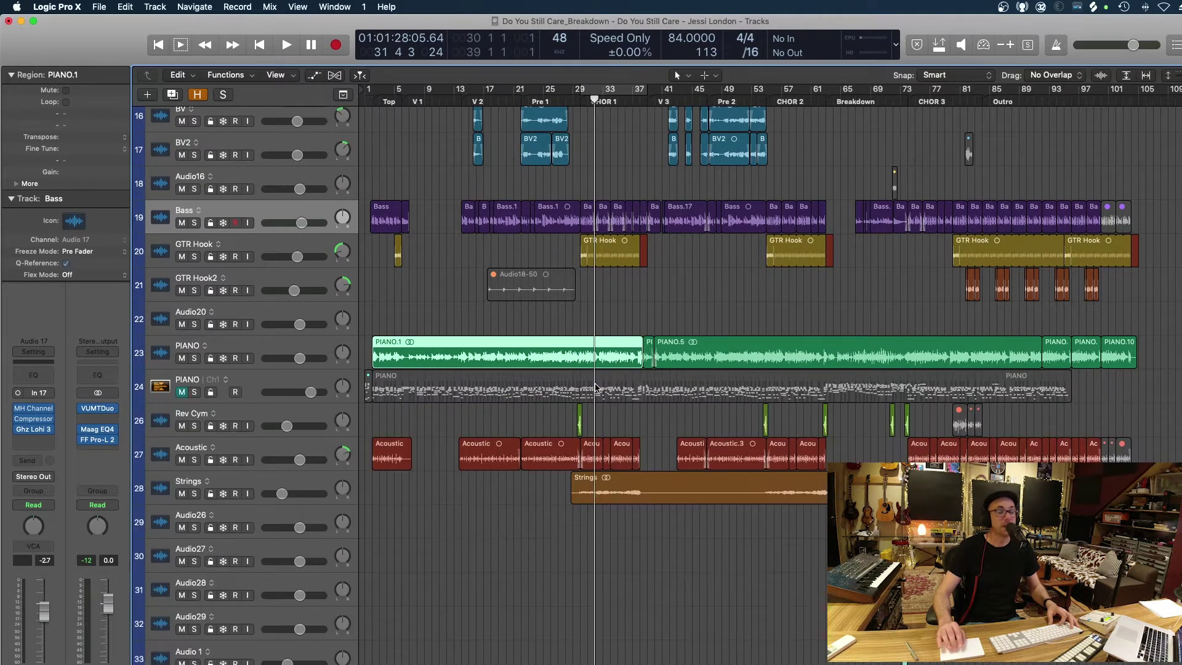
- Mute the PIANO audio track and start playback from bar 29
{"action": "scroll", "coordinate": [477, 358], "scroll_direction": "up", "scroll_amount": 3}
{"action": "left_click", "coordinate": [574, 101]}
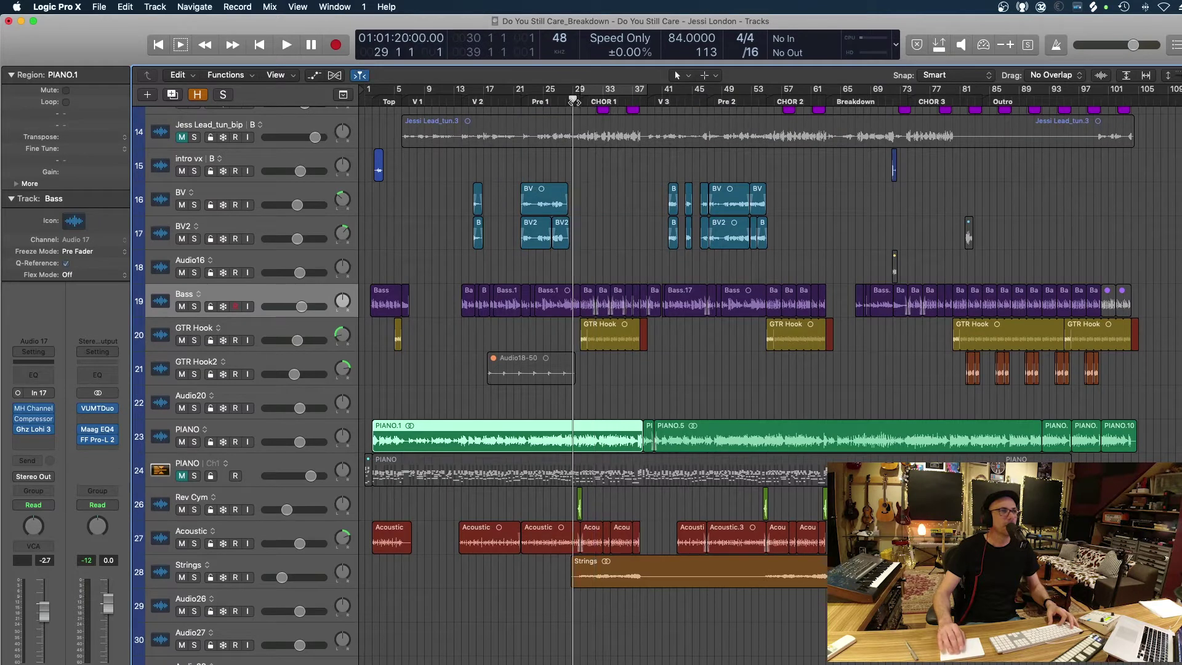
{"action": "left_click", "coordinate": [182, 441]}
{"action": "key", "text": "space"}
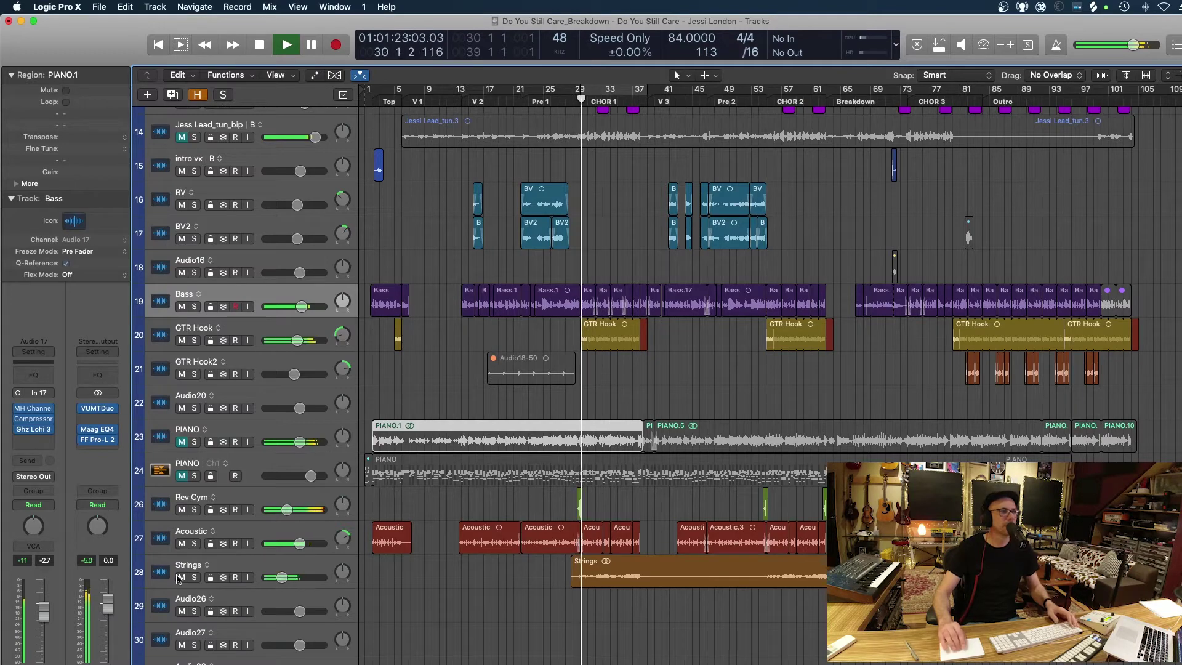
- Mute the tracks from BV3 through BV10 and the Strings track while the song plays
{"action": "scroll", "coordinate": [447, 513], "scroll_direction": "up", "scroll_amount": 10}
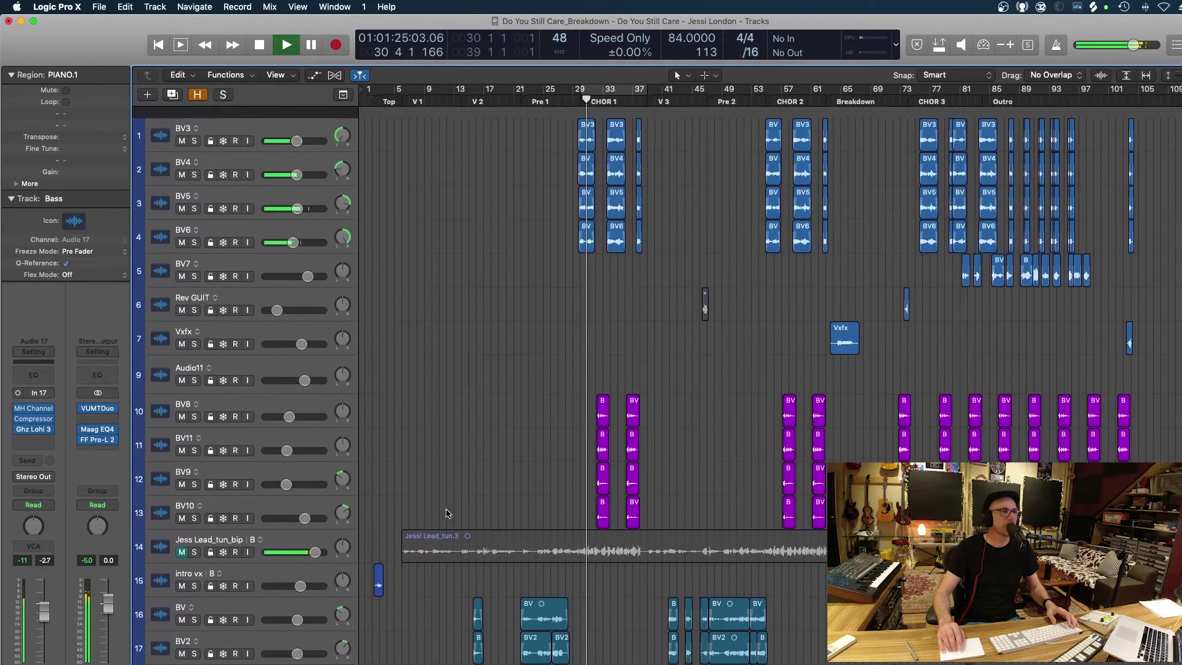
{"action": "left_click_drag", "start_coordinate": [182, 130], "coordinate": [182, 507]}
{"action": "scroll", "coordinate": [613, 389], "scroll_direction": "down", "scroll_amount": 10}
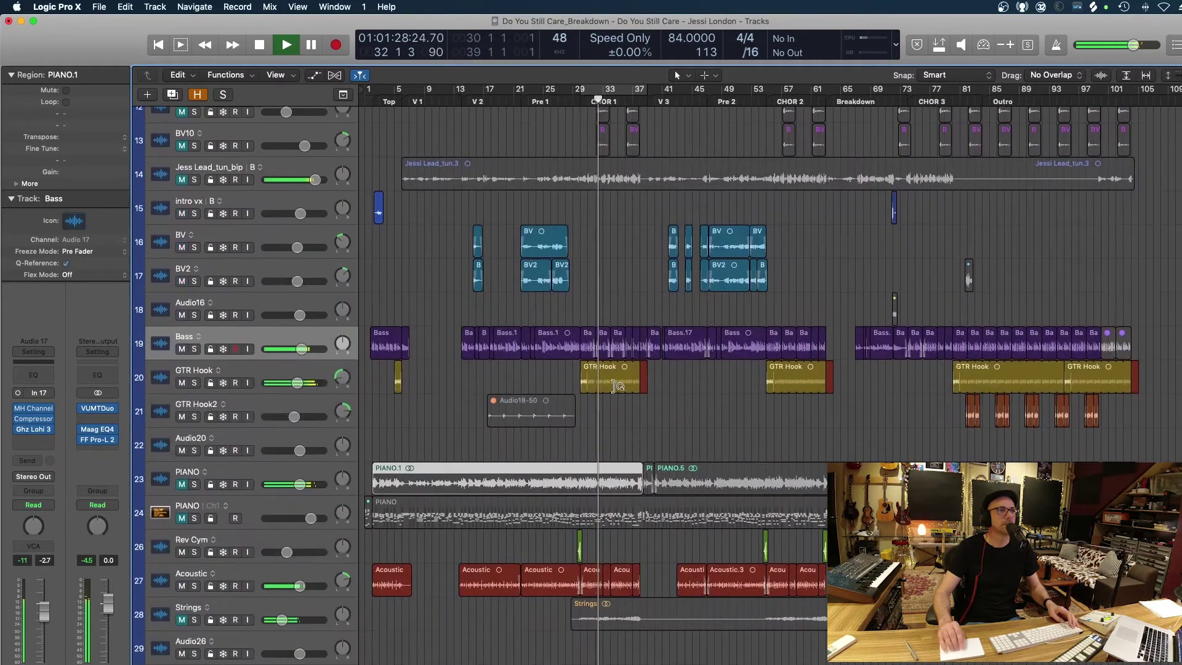
- Mute the GTR Hook and Acoustic tracks during the CHOR 1 playback
{"action": "key", "text": "super+Right"}
{"action": "key", "text": "super+Right"}
{"action": "key", "text": "super+Right"}
{"action": "left_click", "coordinate": [180, 381]}
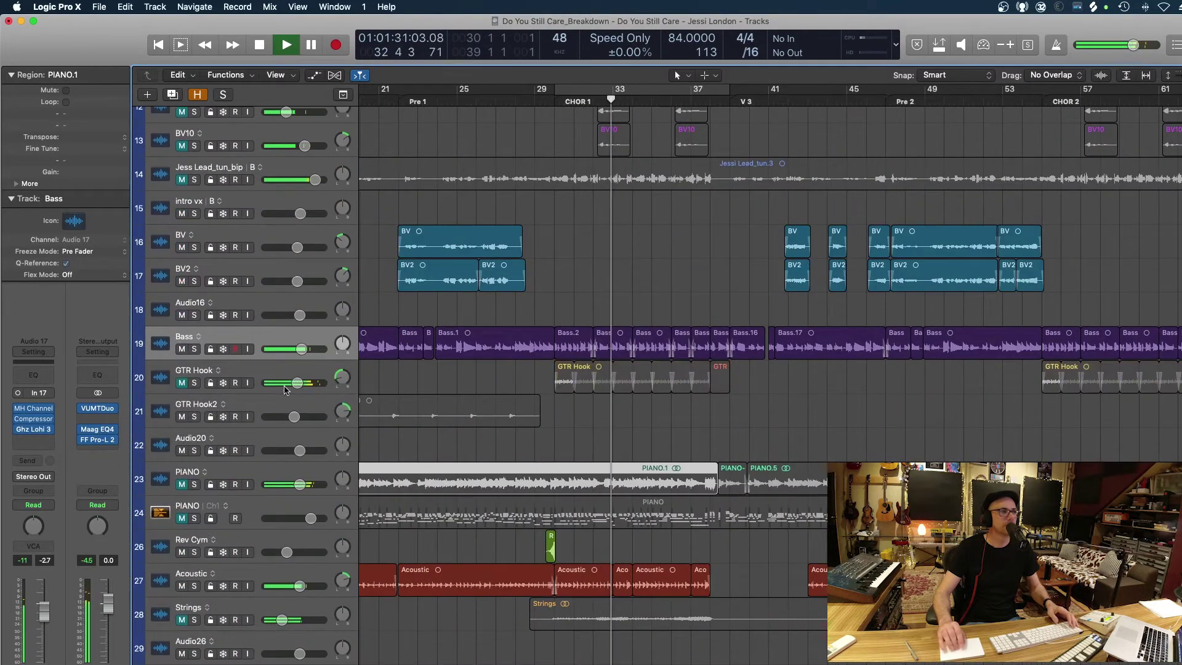
{"action": "scroll", "coordinate": [274, 415], "scroll_direction": "left", "scroll_amount": 3}
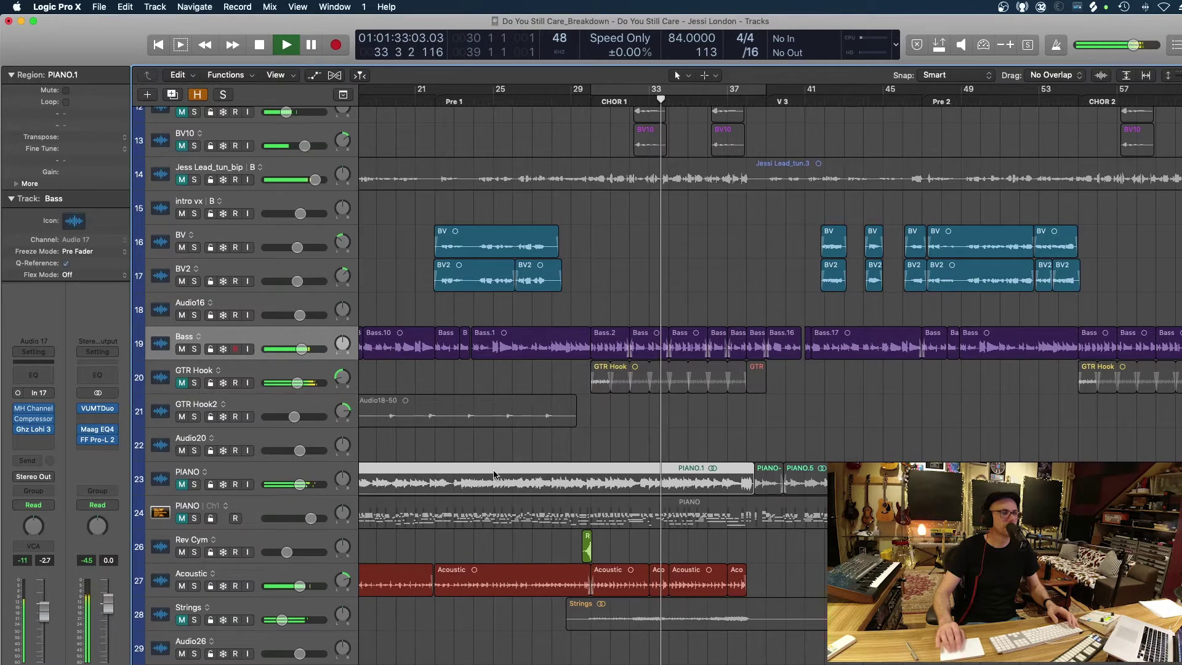
{"action": "left_click", "coordinate": [182, 585]}
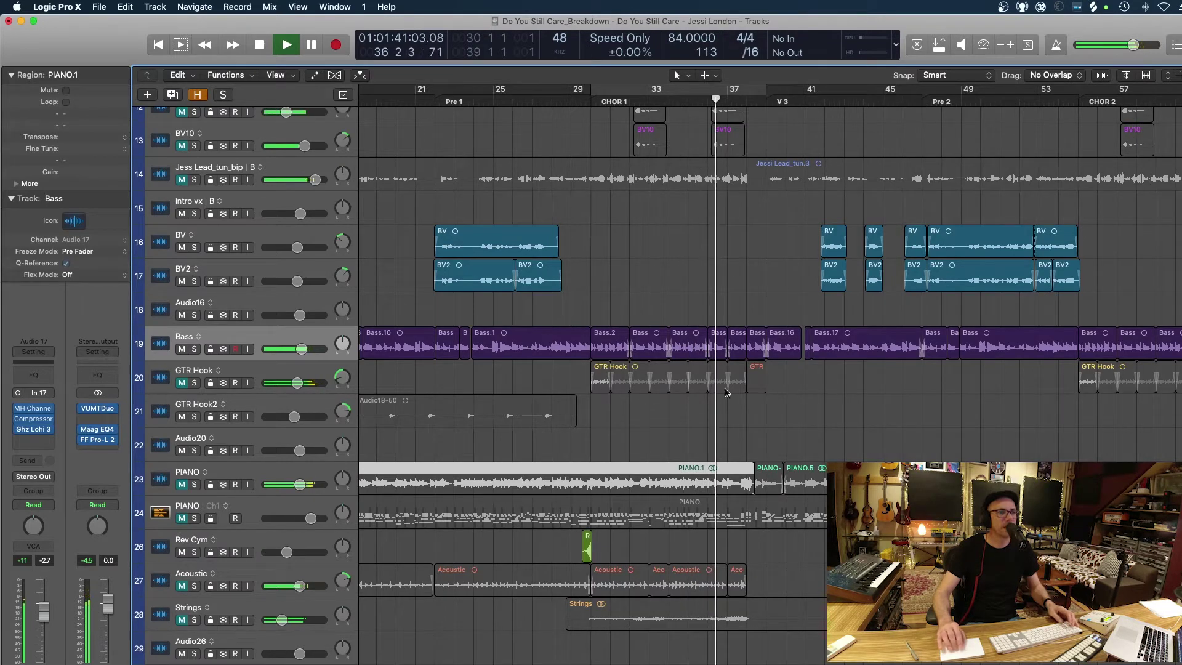
- Unmute the PIANO audio and Acoustic tracks while replaying the song from the start of CHOR 1
{"action": "key", "text": "super+Left"}
{"action": "scroll", "coordinate": [688, 377], "scroll_direction": "right", "scroll_amount": 3}
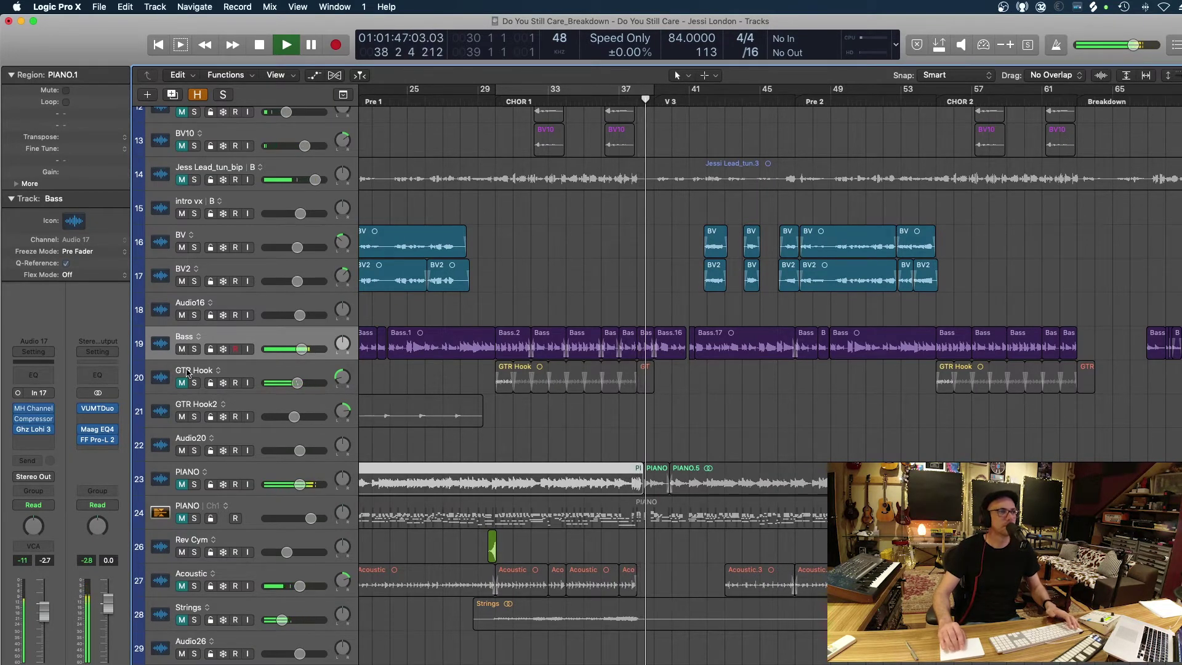
{"action": "left_click", "coordinate": [182, 485]}
{"action": "key", "text": "space"}
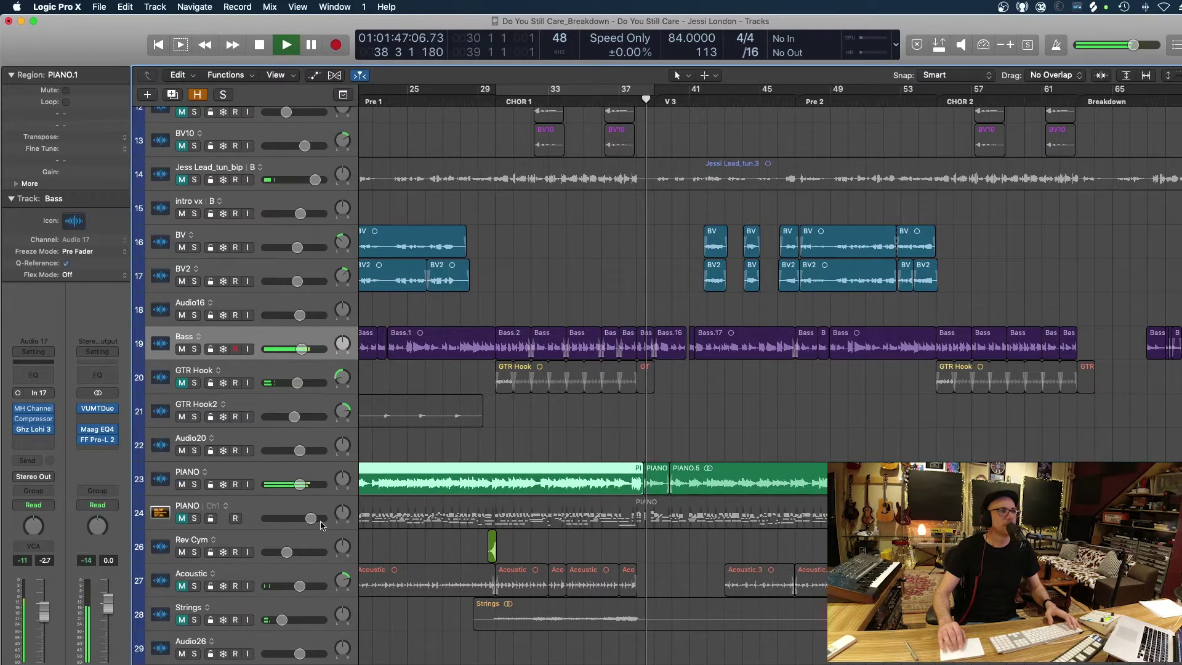
{"action": "left_click", "coordinate": [496, 98]}
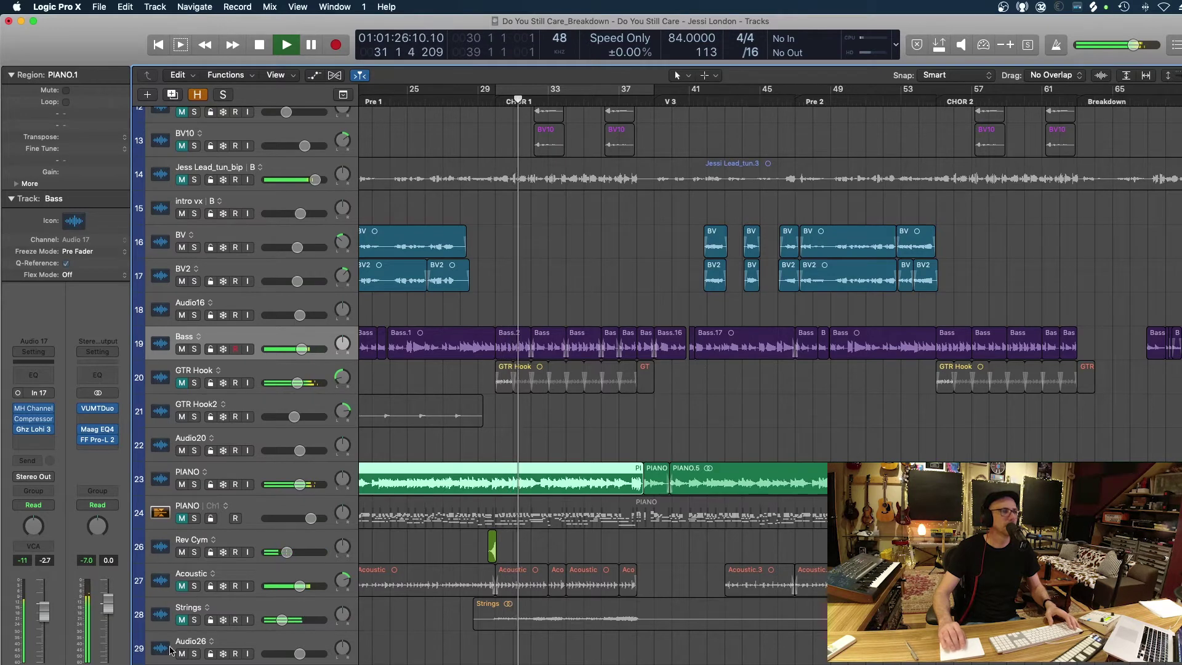
{"action": "left_click", "coordinate": [179, 581]}
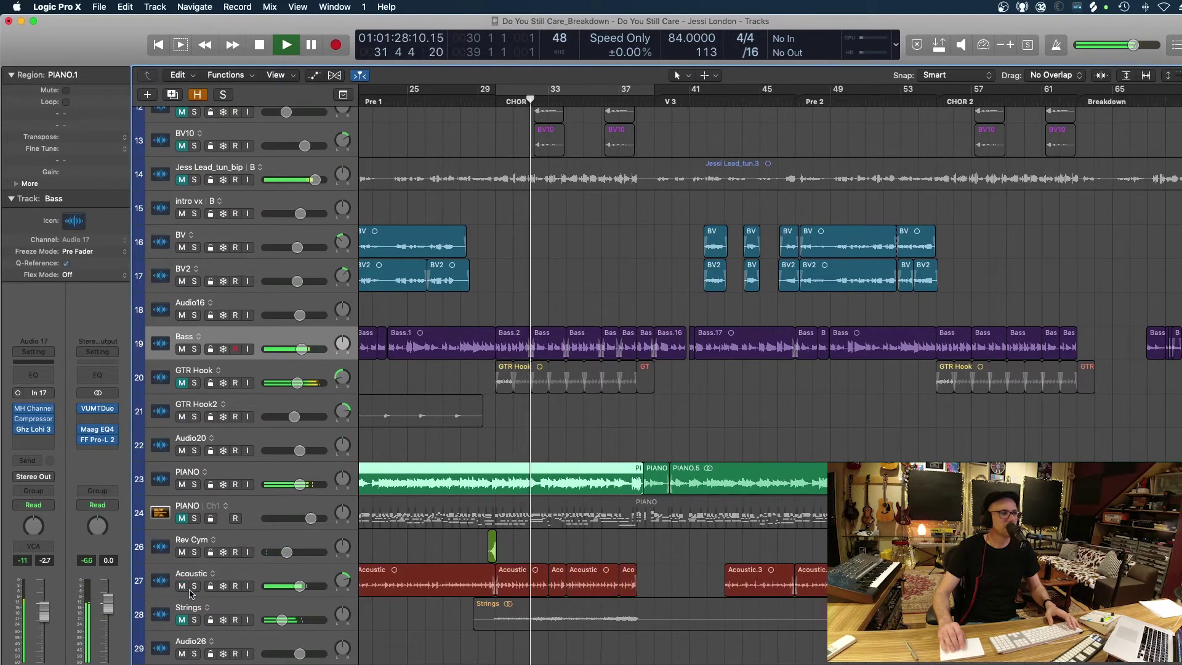
- Select the Acoustic track, stop playback and unmute the GTR Hook track
{"action": "left_click", "coordinate": [18, 429]}
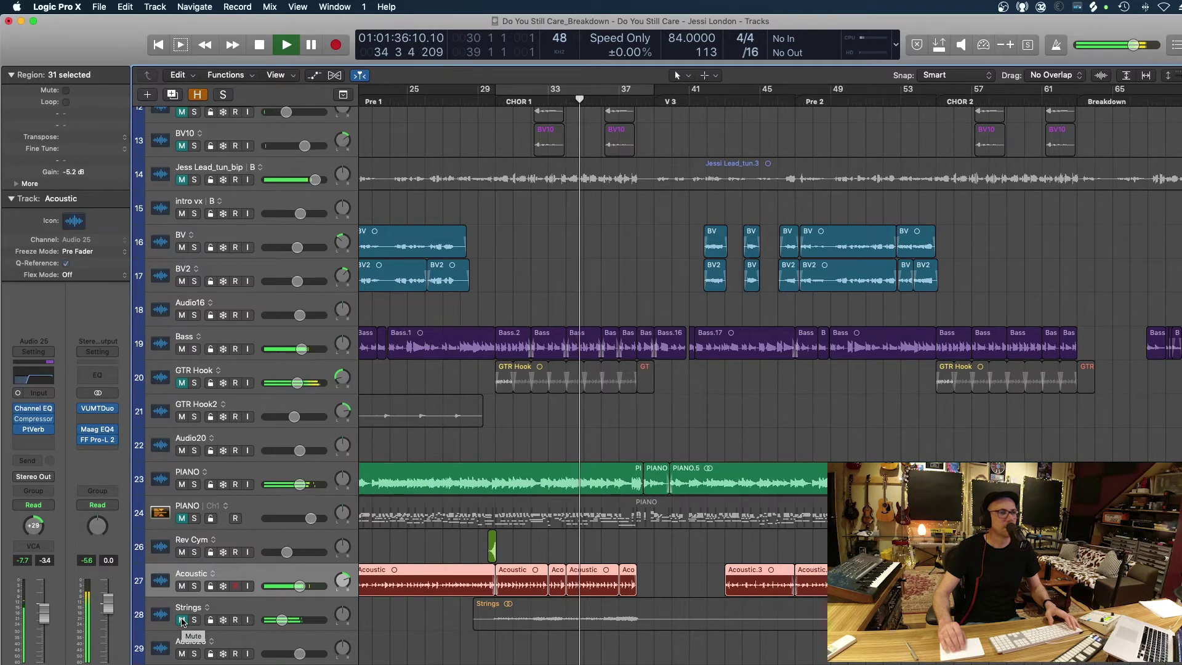
{"action": "key", "text": "space"}
{"action": "left_click", "coordinate": [181, 383]}
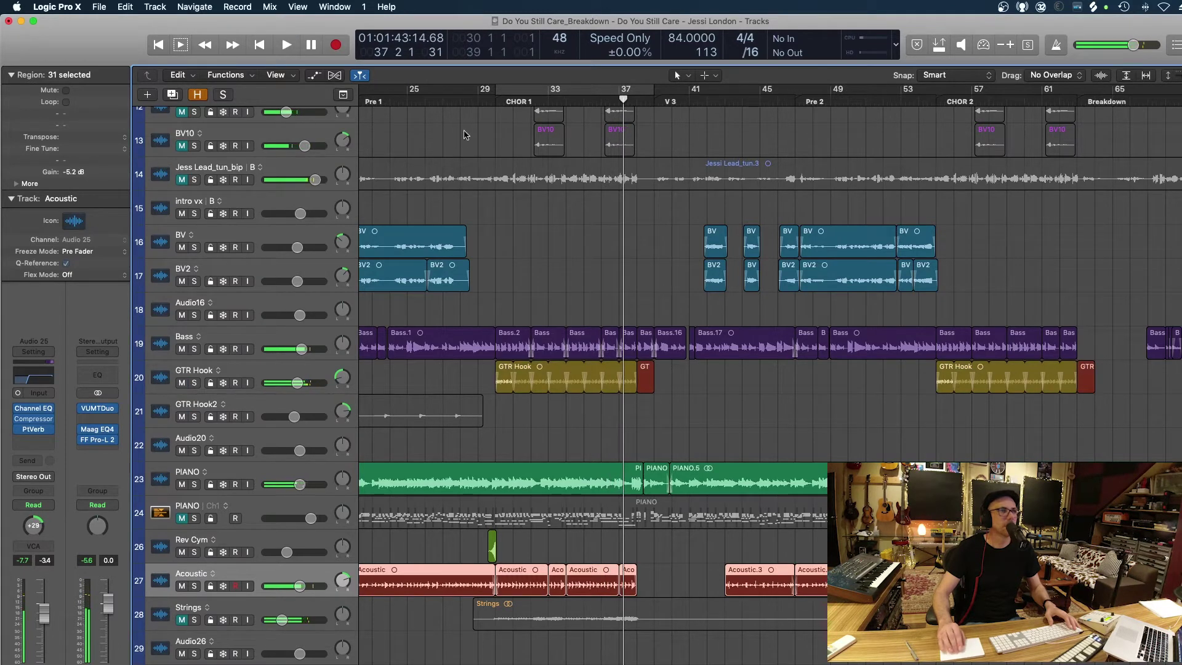
- Select the GTR Hook track and play its regions soloed from the start of CHOR 1
{"action": "left_click", "coordinate": [481, 102]}
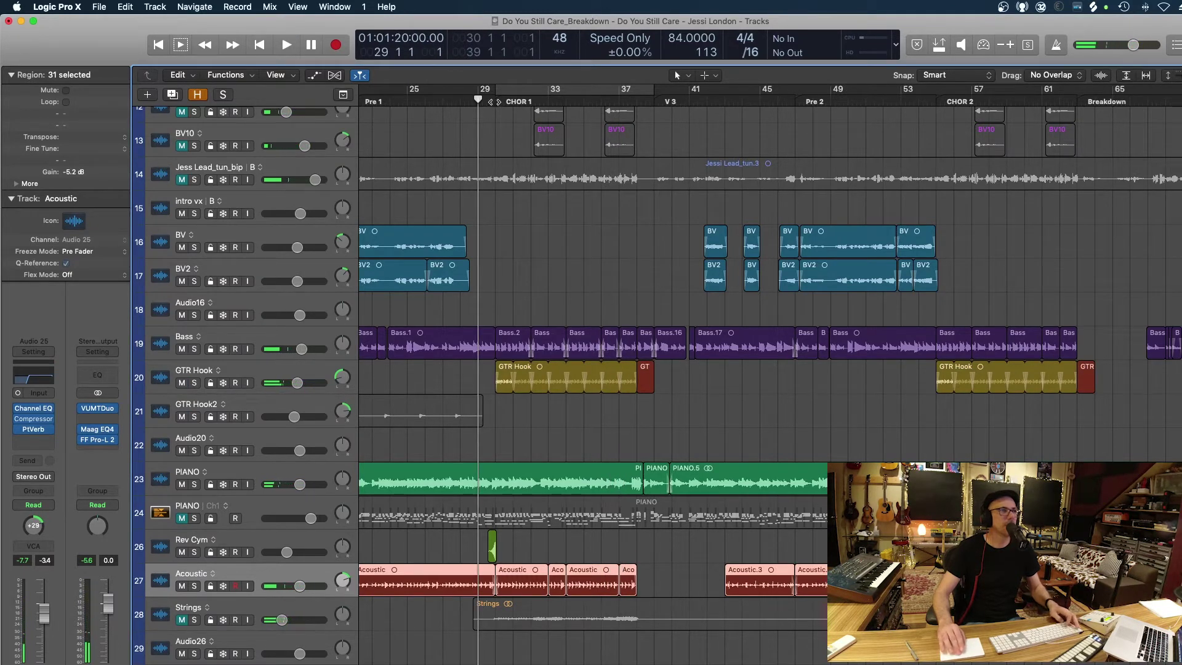
{"action": "left_click", "coordinate": [294, 368]}
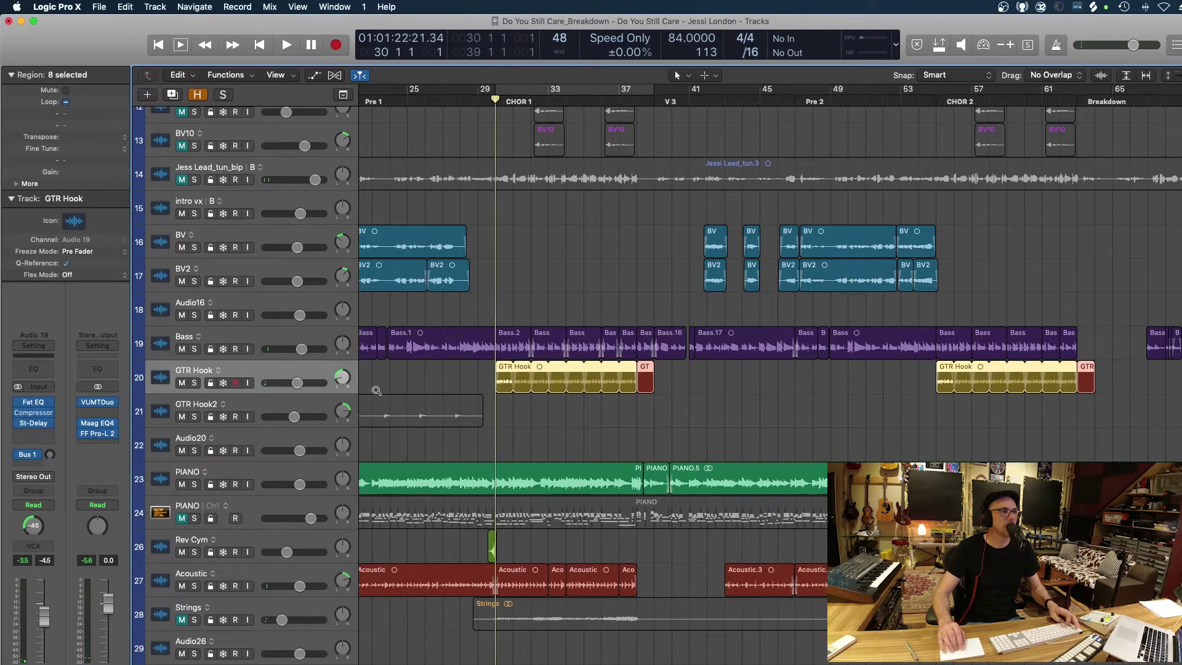
{"action": "key", "text": "ctrl+s"}
{"action": "key", "text": "space"}
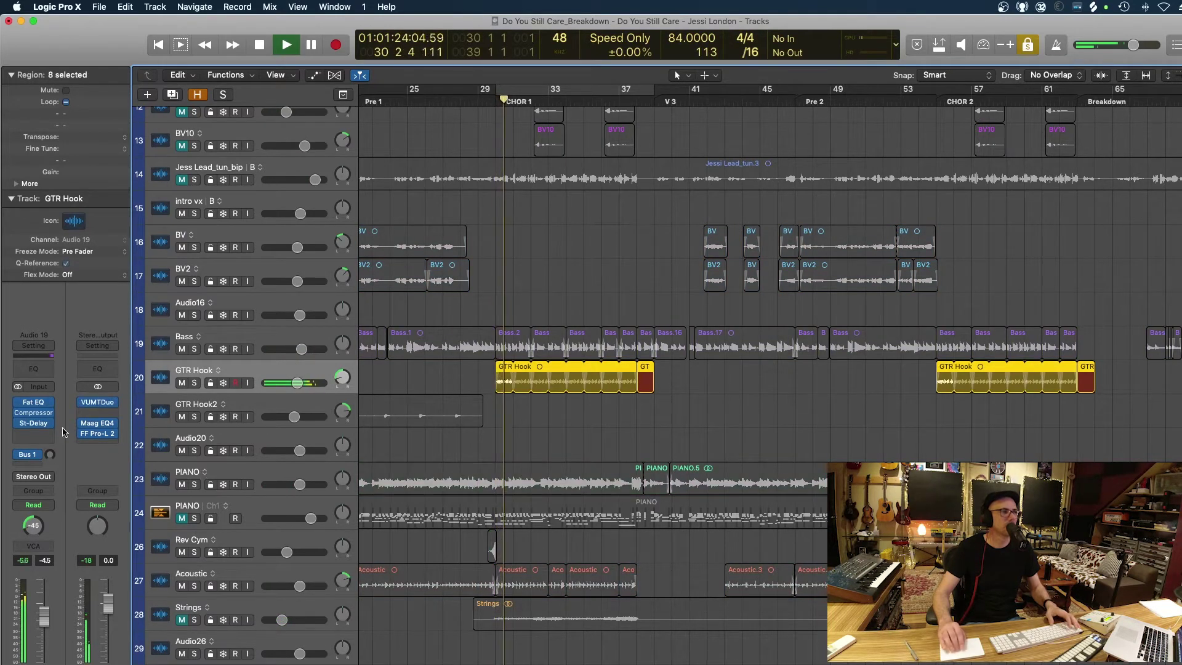
{"action": "mouse_move", "coordinate": [35, 416]}
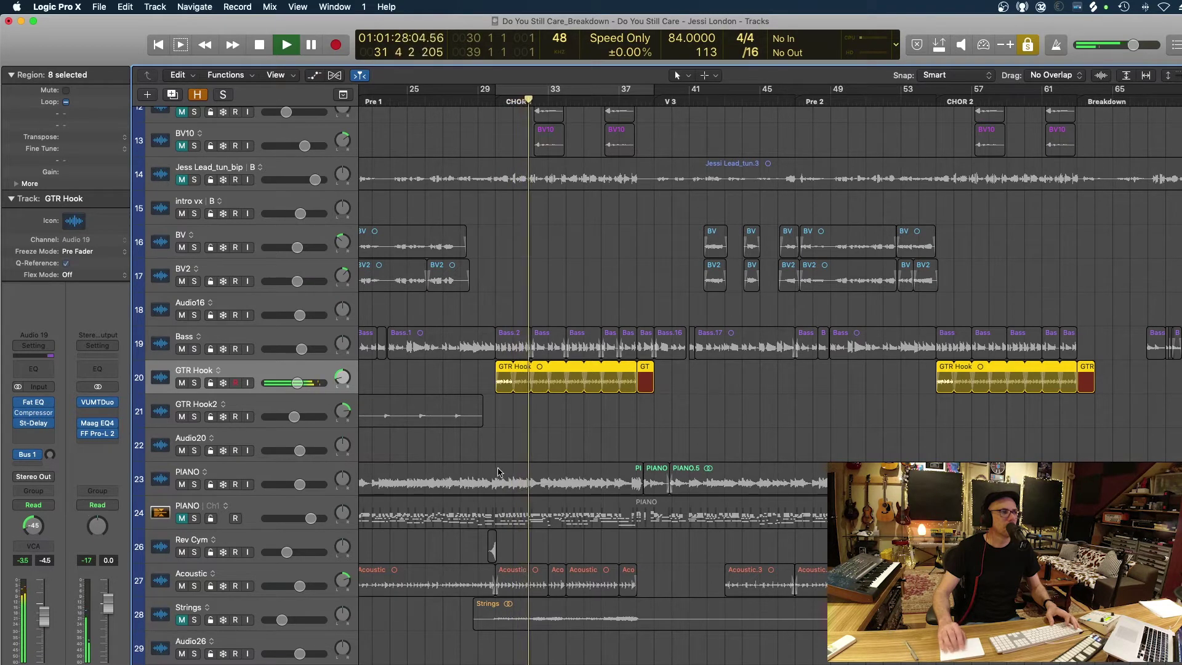
- Turn off the solo and lower the GTR Hook volume to -6.6 dB while CHOR 1 plays in the full mix
{"action": "key", "text": "ctrl+s"}
{"action": "key", "text": "alt+comma"}
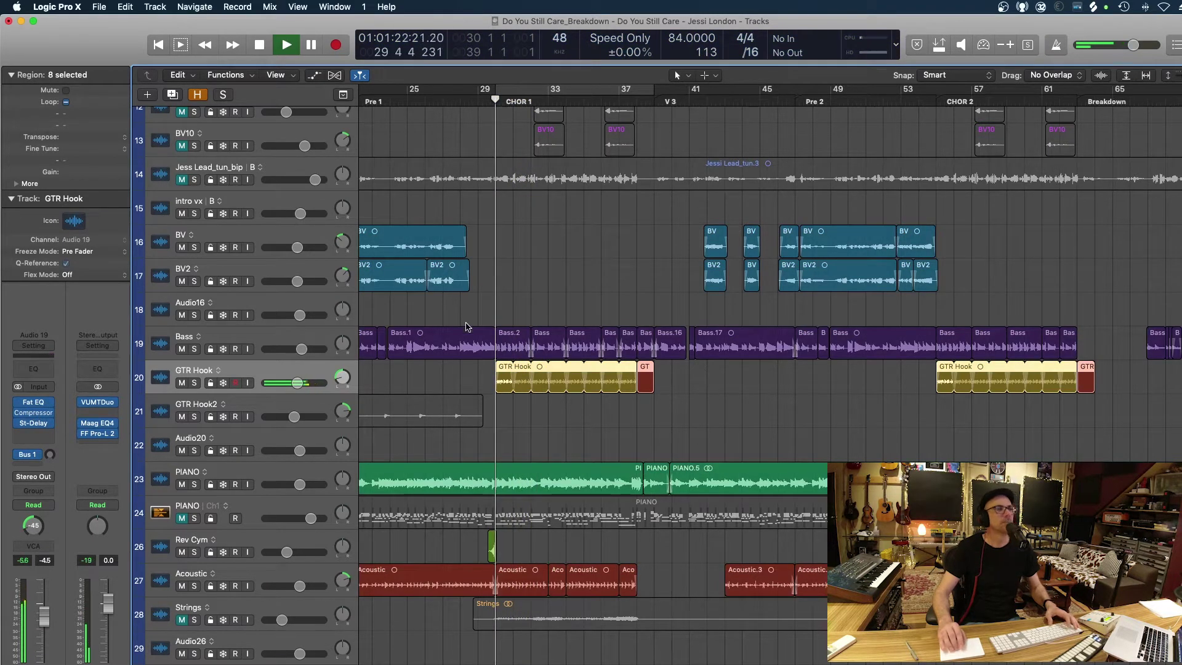
{"action": "key", "text": "super+Left"}
{"action": "key", "text": "super+Left"}
{"action": "key", "text": "super+Left"}
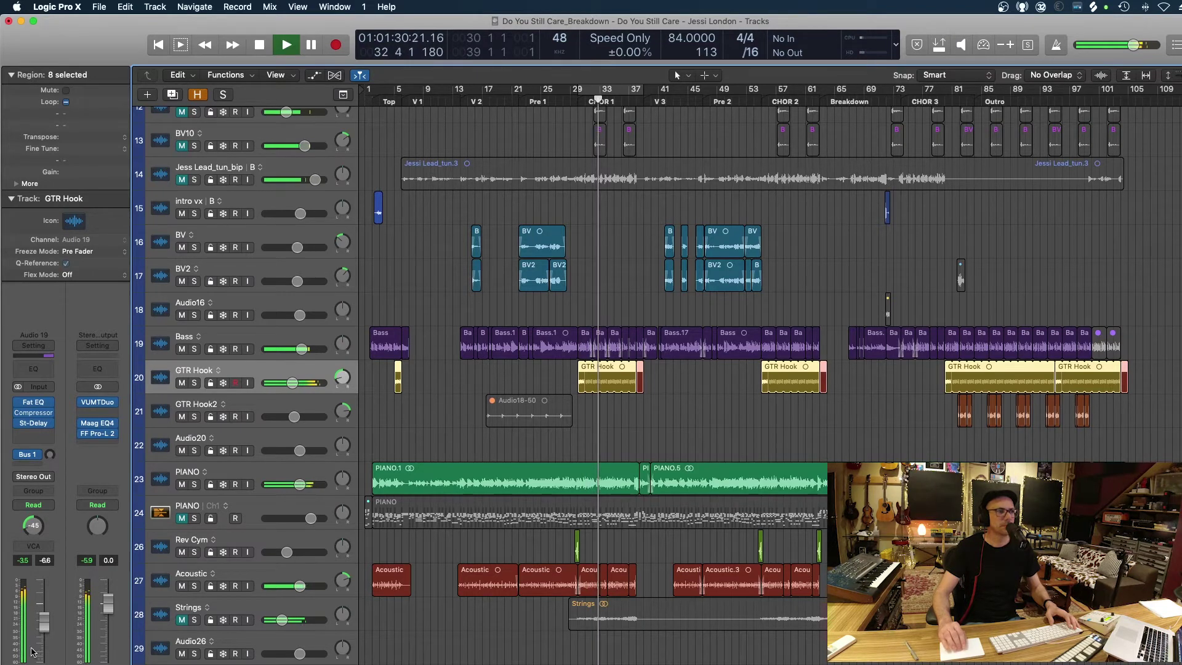
- Insert the stereo PSP oldTimer compressor between VUMTDuo and Maag EQ4 on the stereo output
{"action": "left_click", "coordinate": [114, 413]}
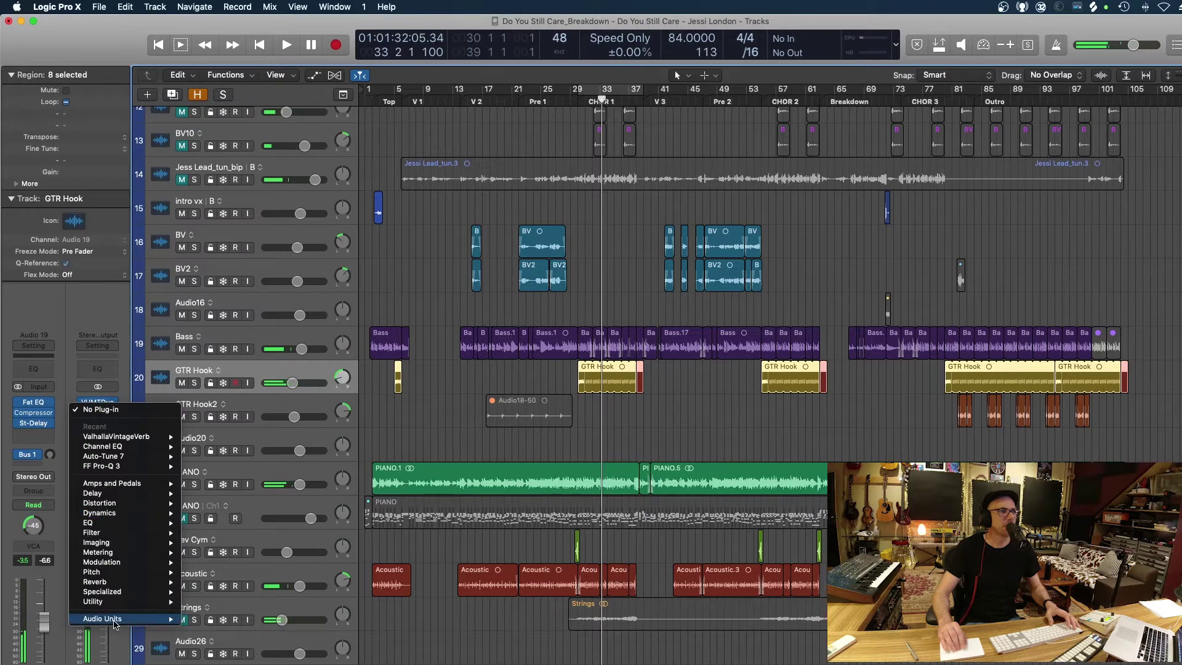
{"action": "mouse_move", "coordinate": [114, 620]}
{"action": "mouse_move", "coordinate": [237, 472]}
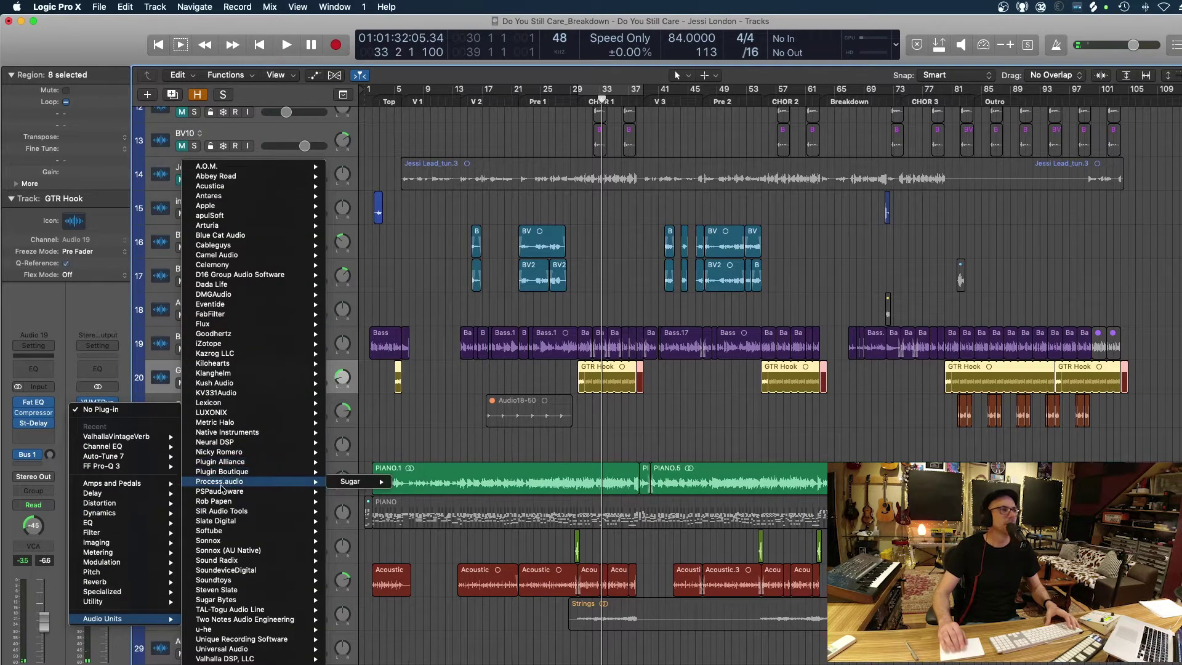
{"action": "mouse_move", "coordinate": [223, 494]}
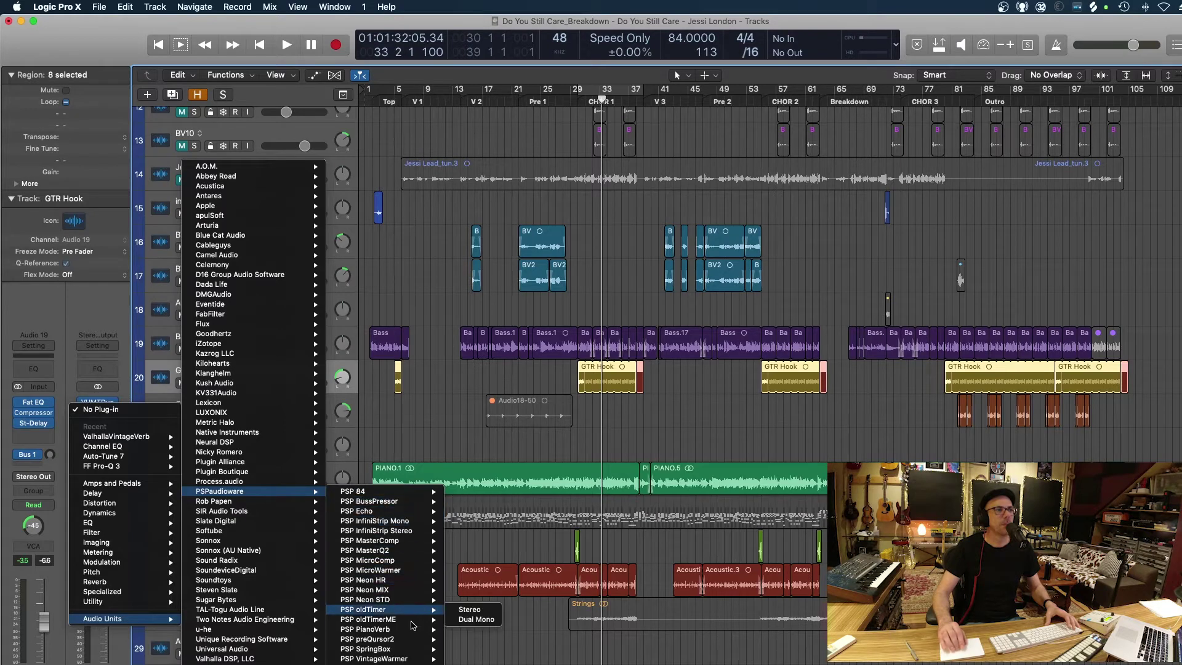
{"action": "mouse_move", "coordinate": [385, 610]}
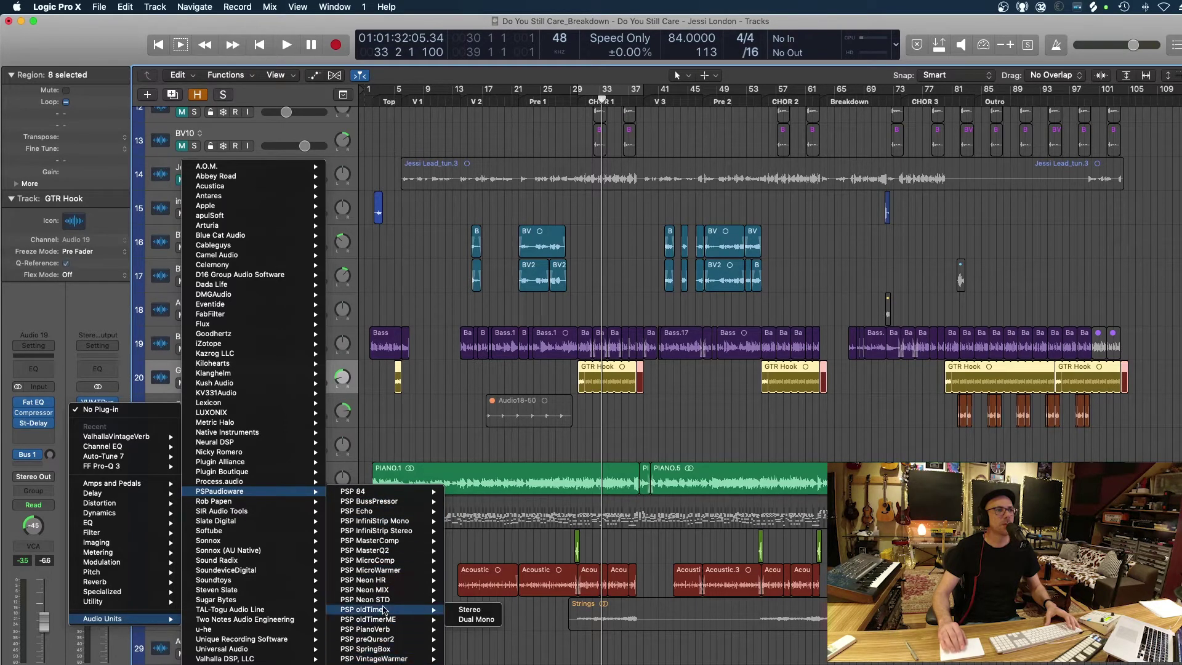
{"action": "left_click", "coordinate": [475, 609]}
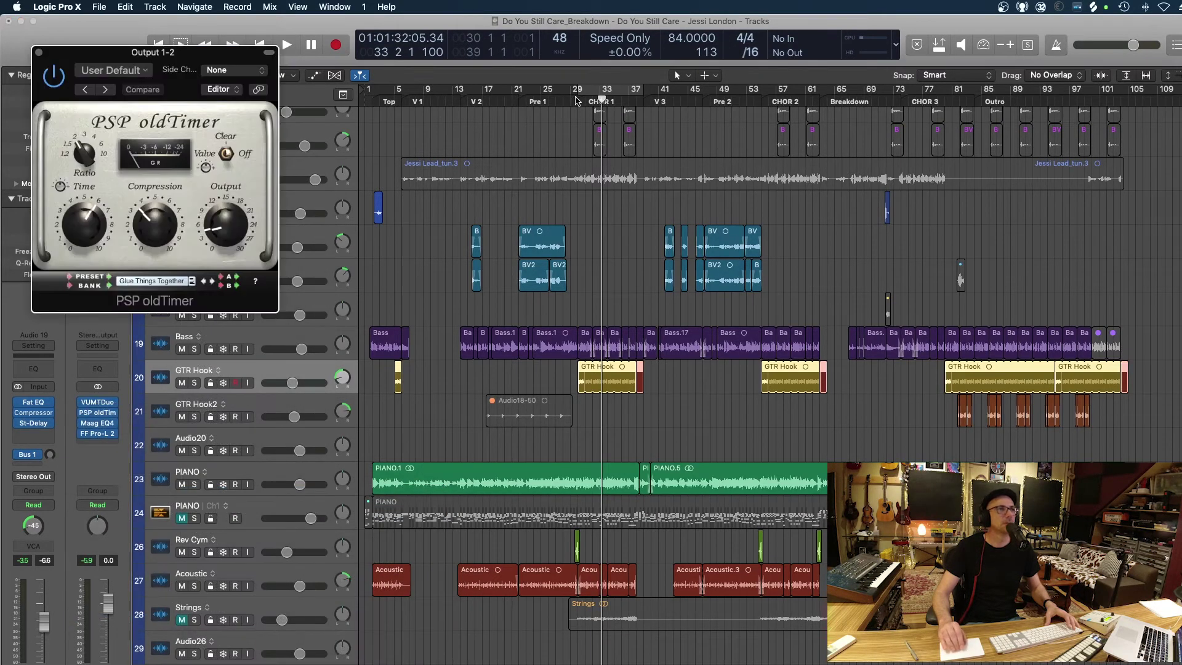
- Adjust the PSP oldTimer's ratio, time, compression and output while playing CHOR 1, and close the plug-in window
{"action": "left_click", "coordinate": [577, 101]}
{"action": "key", "text": "space"}
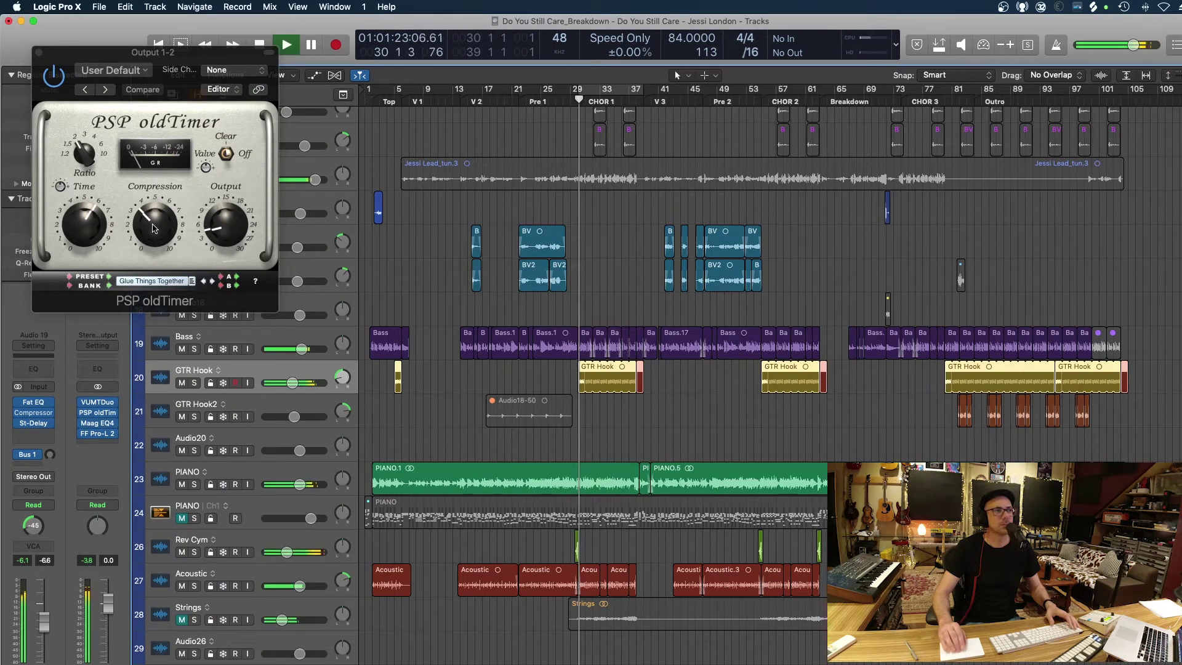
{"action": "left_click", "coordinate": [229, 238]}
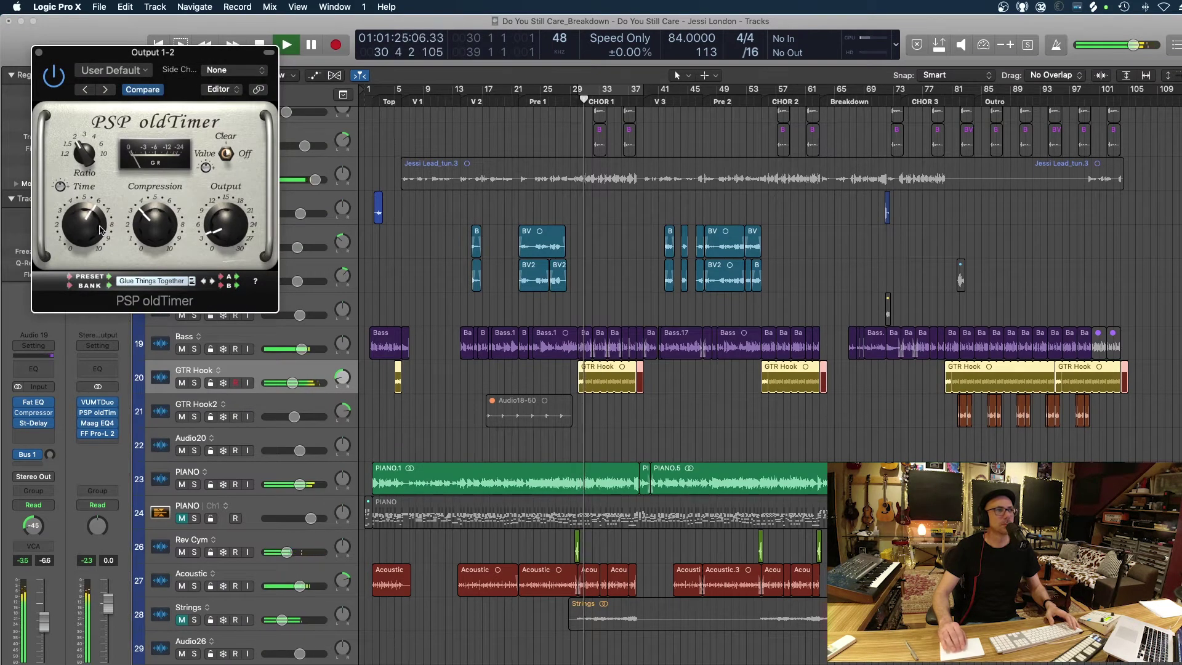
{"action": "left_click_drag", "start_coordinate": [152, 228], "coordinate": [152, 217]}
{"action": "mouse_move", "coordinate": [81, 226]}
{"action": "left_mouse_down"}
{"action": "mouse_move", "coordinate": [79, 247]}
{"action": "mouse_move", "coordinate": [103, 231]}
{"action": "left_mouse_up"}
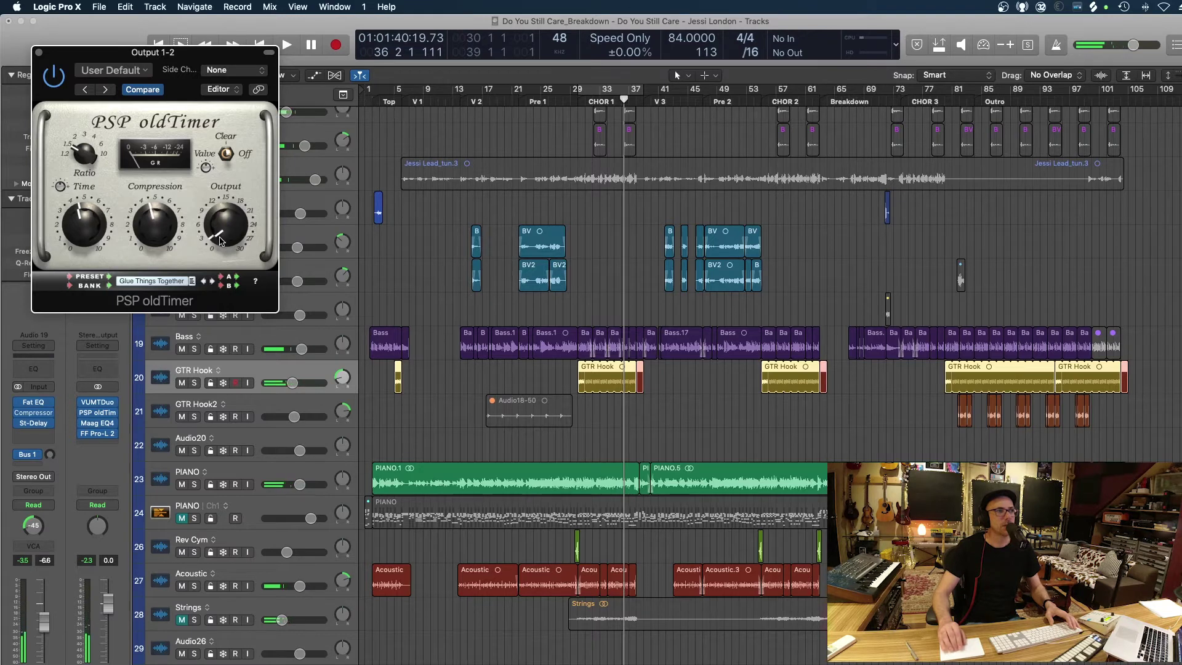
{"action": "left_click", "coordinate": [38, 54]}
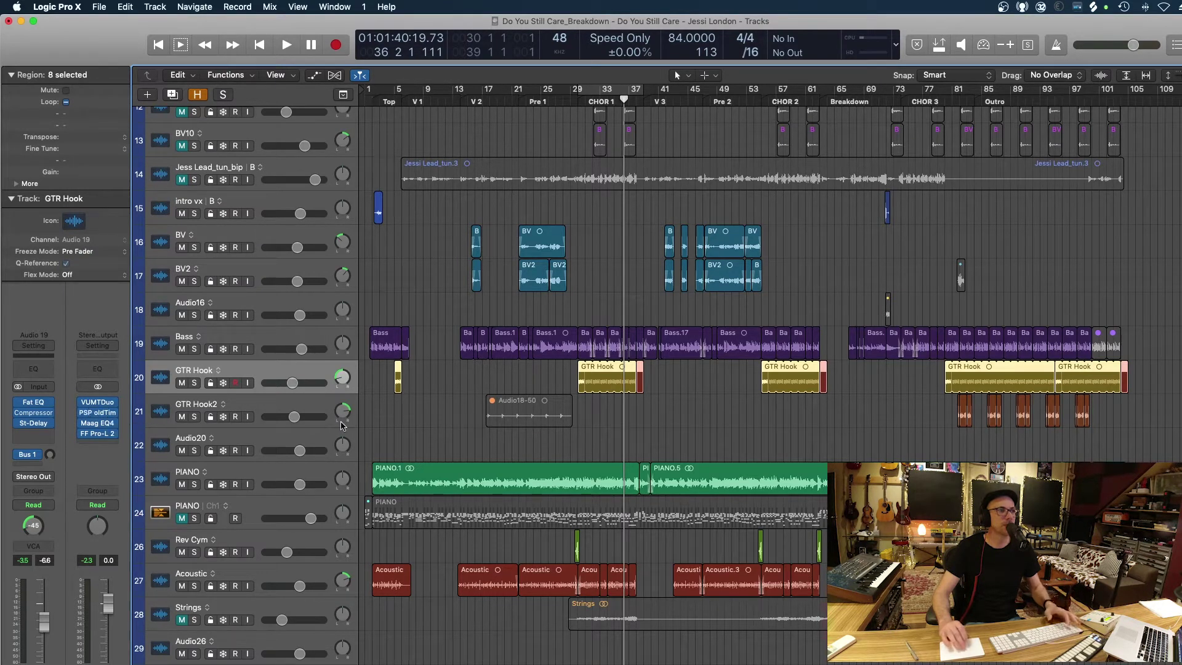
- Clear the region selection, play the mix from bar 36 into V 3, and stop playback
{"action": "left_click", "coordinate": [762, 422]}
{"action": "key", "text": "space"}
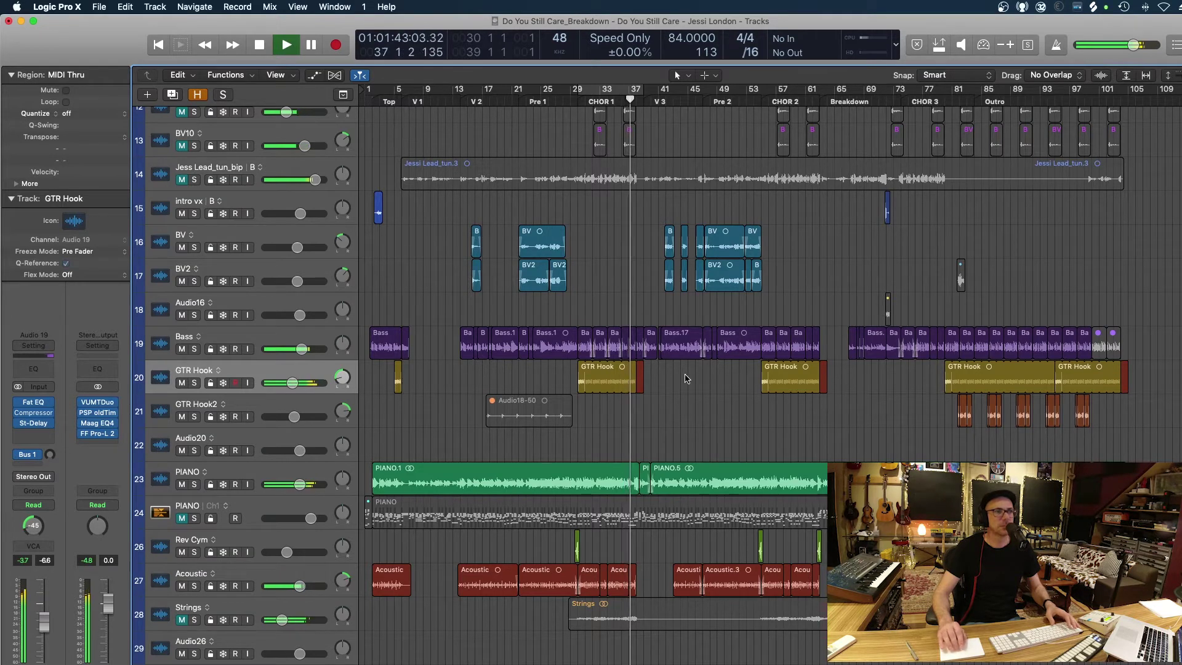
{"action": "scroll", "coordinate": [645, 320], "scroll_direction": "down", "scroll_amount": 3}
{"action": "scroll", "coordinate": [650, 380], "scroll_direction": "down", "scroll_amount": 8}
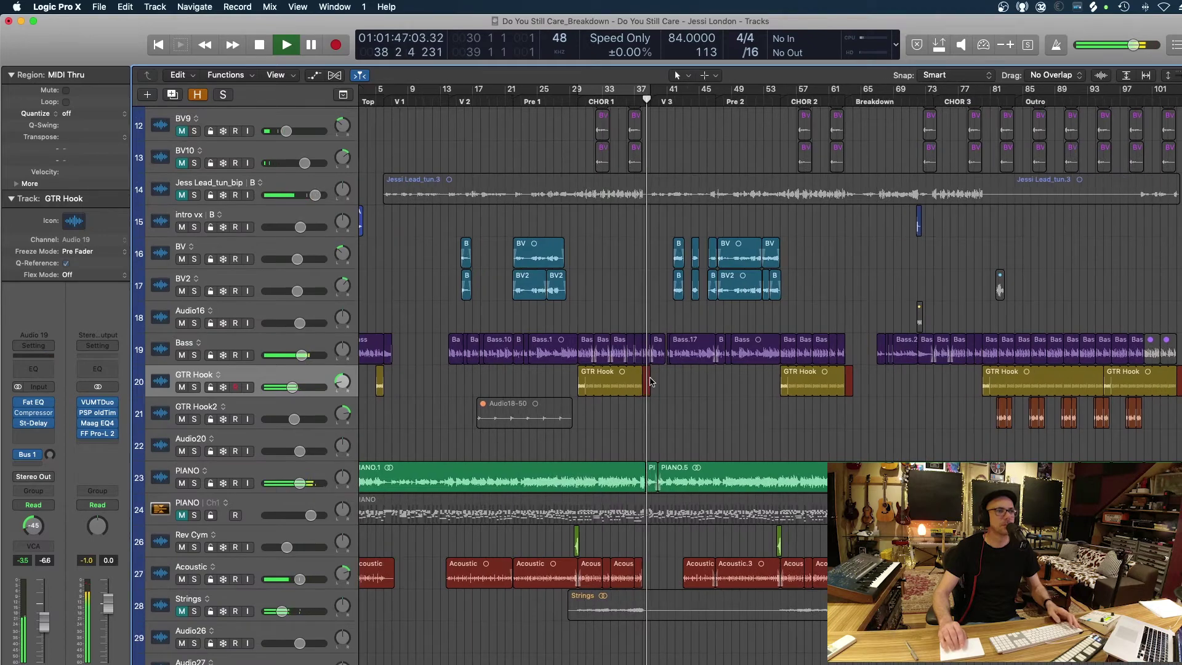
{"action": "scroll", "coordinate": [649, 381], "scroll_direction": "up", "scroll_amount": 4}
{"action": "scroll", "coordinate": [651, 382], "scroll_direction": "down", "scroll_amount": 2}
{"action": "scroll", "coordinate": [651, 381], "scroll_direction": "up", "scroll_amount": 10}
{"action": "key", "text": "space"}
{"action": "scroll", "coordinate": [622, 367], "scroll_direction": "up", "scroll_amount": 1}
{"action": "scroll", "coordinate": [593, 351], "scroll_direction": "down", "scroll_amount": 1}
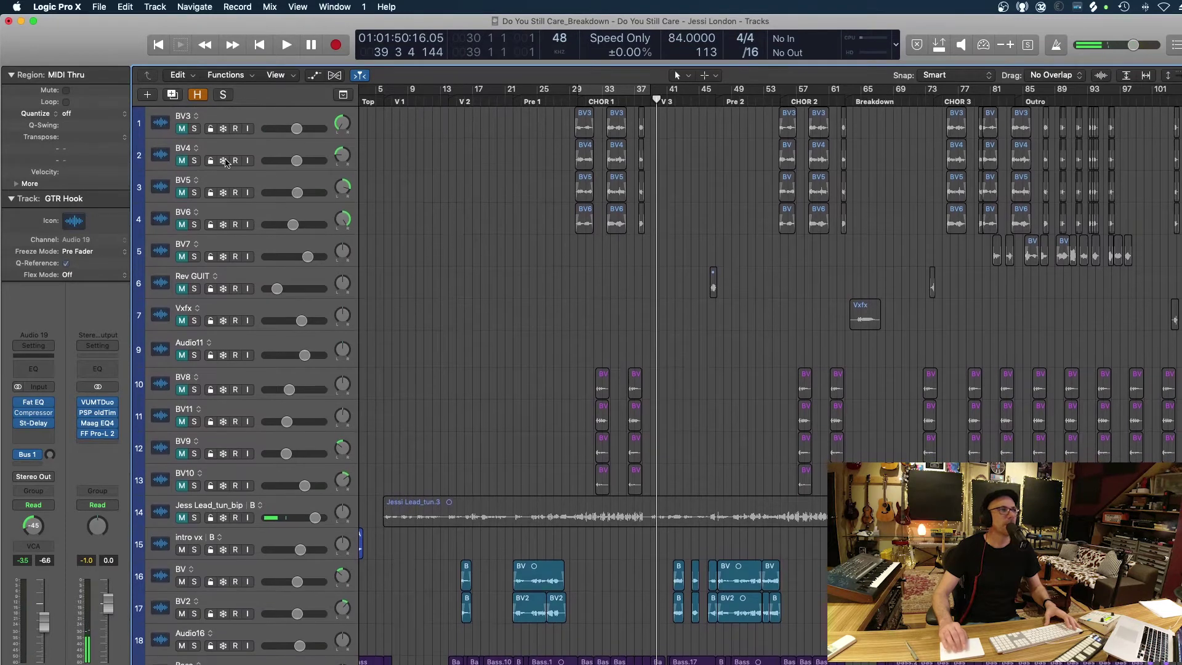
{"action": "scroll", "coordinate": [491, 329], "scroll_direction": "down", "scroll_amount": 3}
{"action": "scroll", "coordinate": [480, 332], "scroll_direction": "up", "scroll_amount": 1}
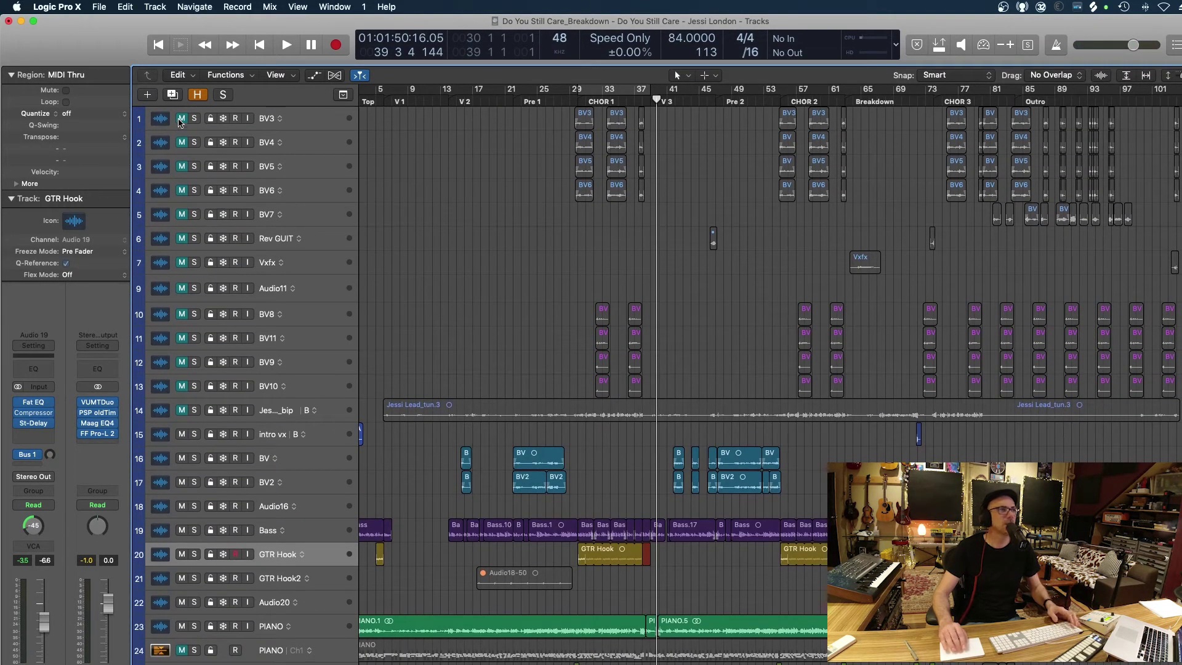
- Unmute the backing vocal tracks BV3, BV4, BV5 and BV6
{"action": "scroll", "coordinate": [664, 411], "scroll_direction": "down", "scroll_amount": 10}
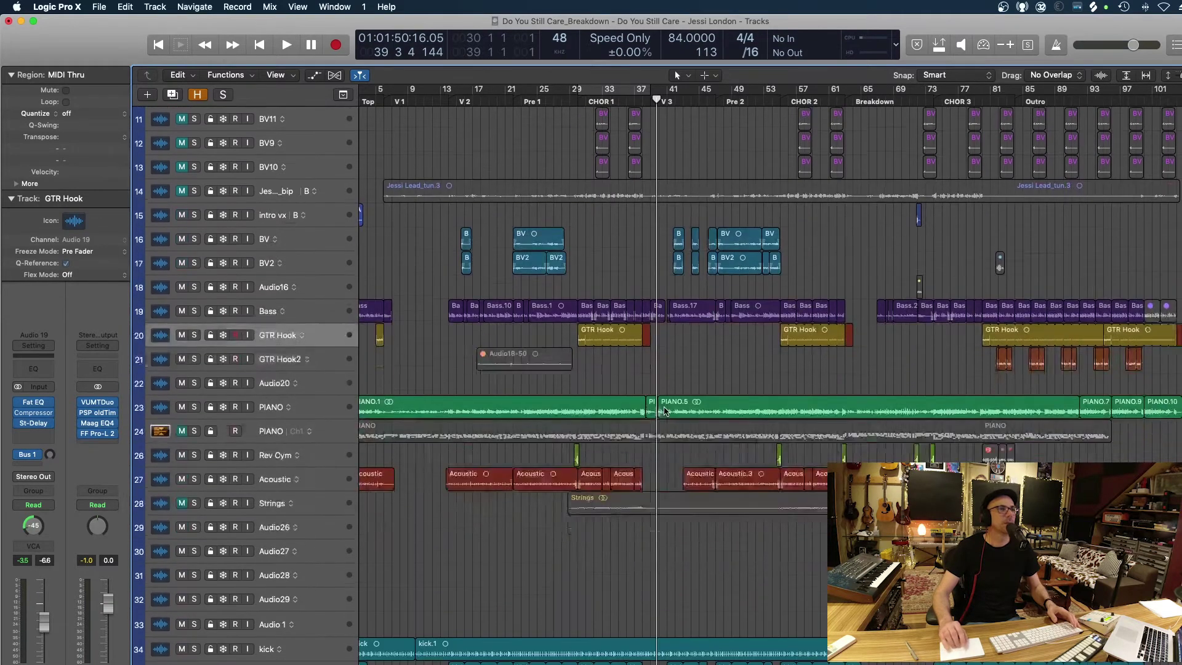
{"action": "scroll", "coordinate": [613, 263], "scroll_direction": "up", "scroll_amount": 15}
{"action": "scroll", "coordinate": [612, 263], "scroll_direction": "down", "scroll_amount": 1}
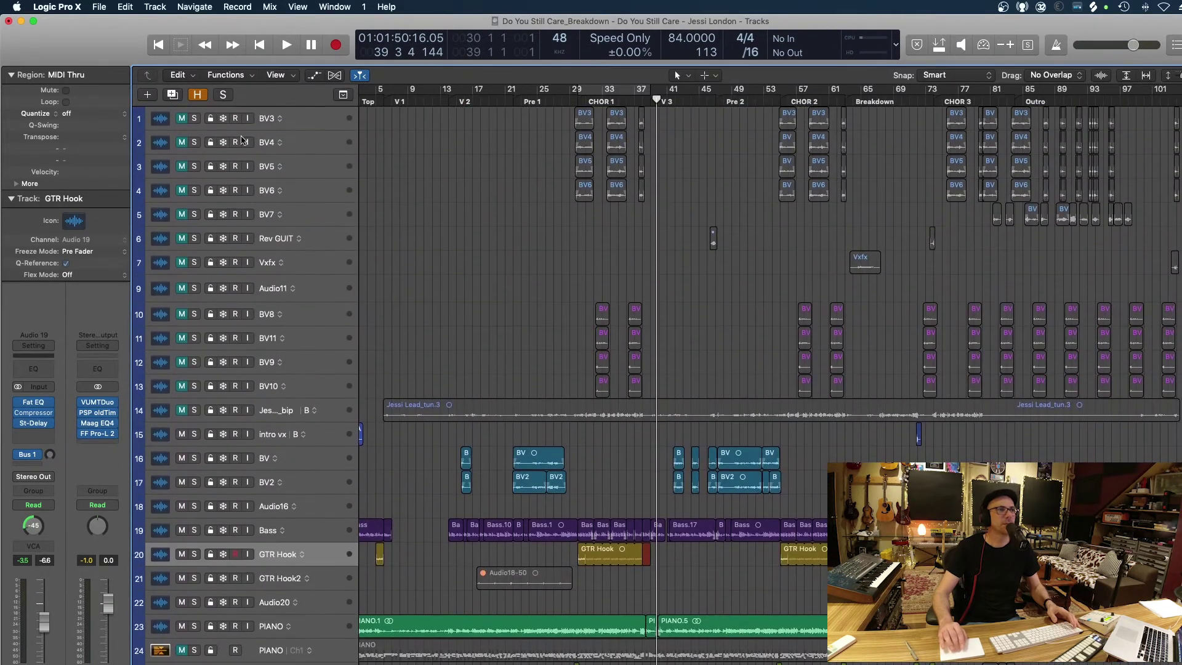
{"action": "left_click_drag", "start_coordinate": [179, 121], "coordinate": [180, 197]}
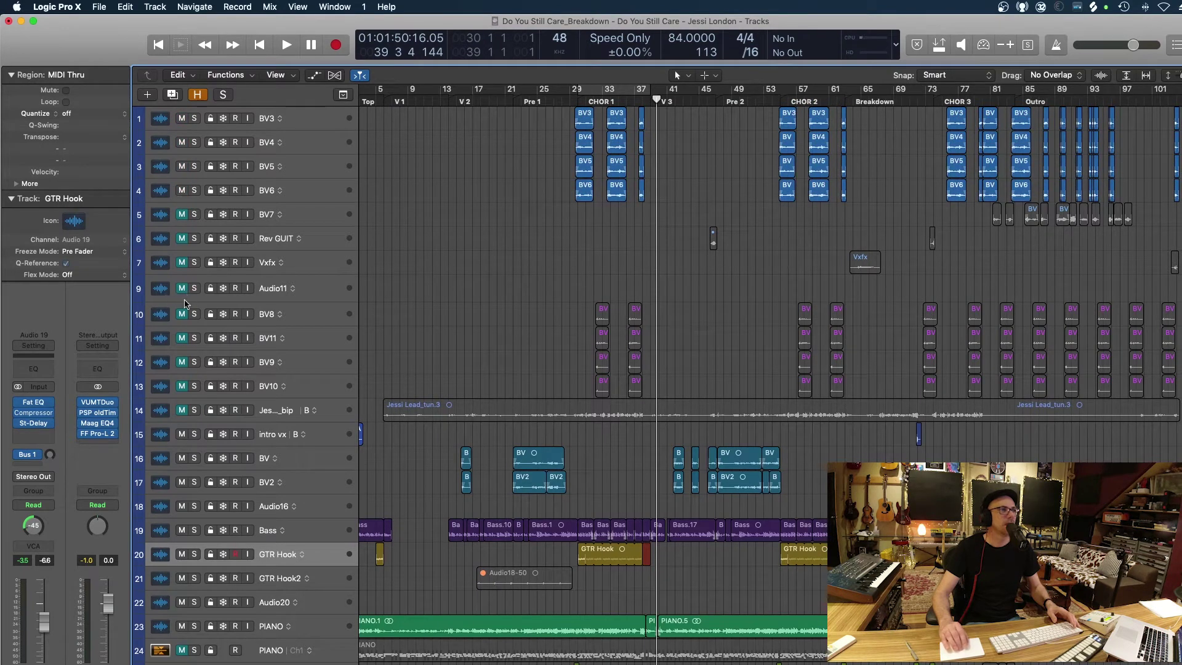
- Play CHOR 1 from bar 29 with the BV3 to BV6 backing vocals in the full mix, and stop playback
{"action": "left_click_drag", "start_coordinate": [621, 342], "coordinate": [636, 360]}
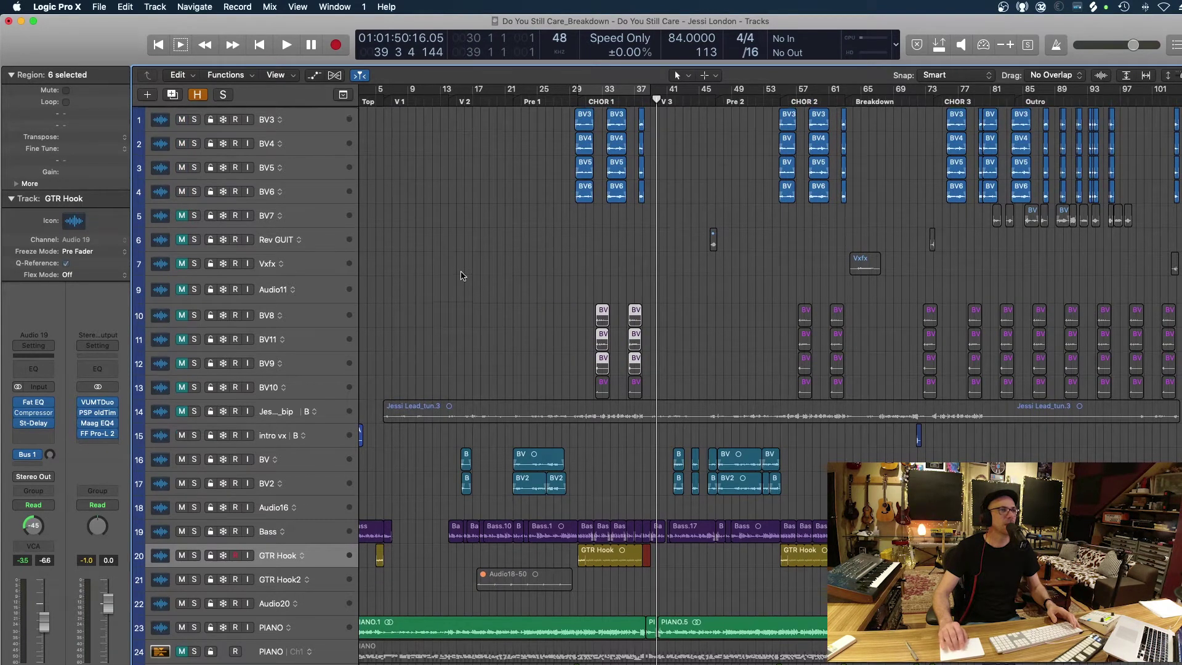
{"action": "left_click", "coordinate": [572, 103]}
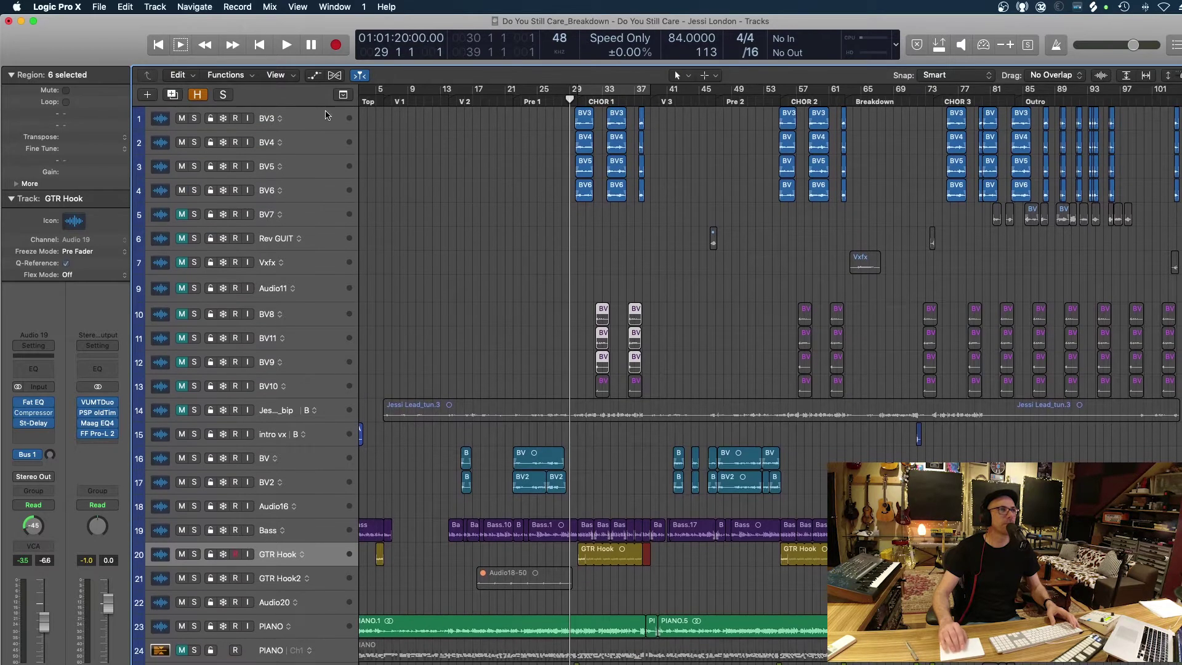
{"action": "left_click", "coordinate": [311, 117]}
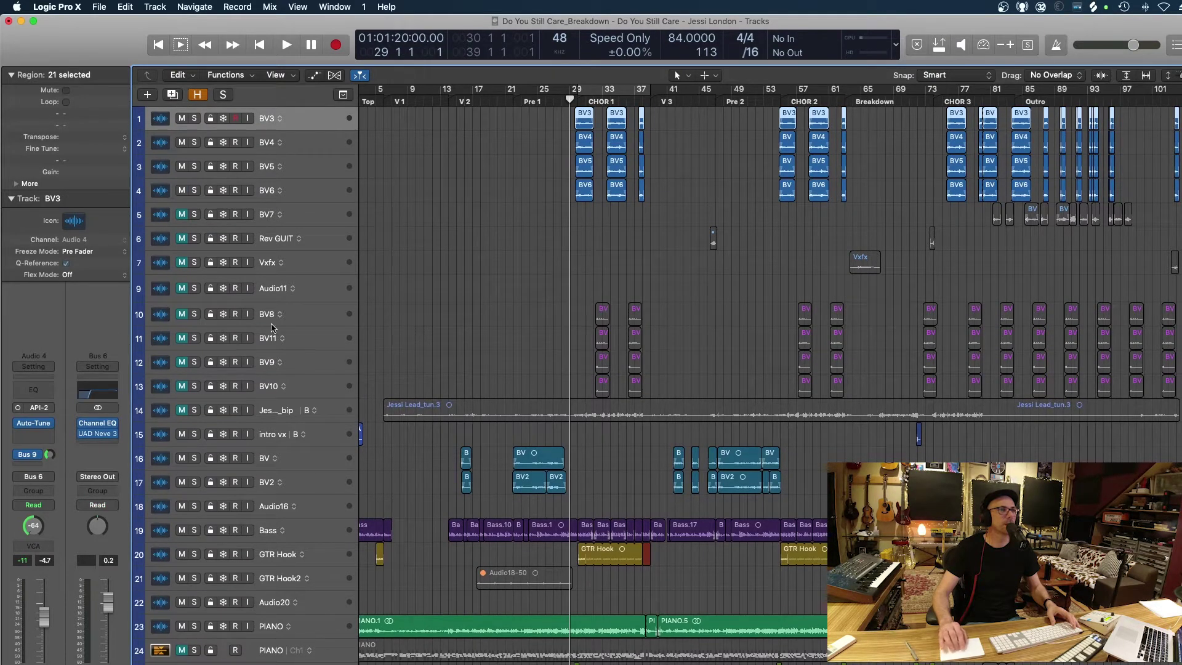
{"action": "left_click", "coordinate": [311, 318]}
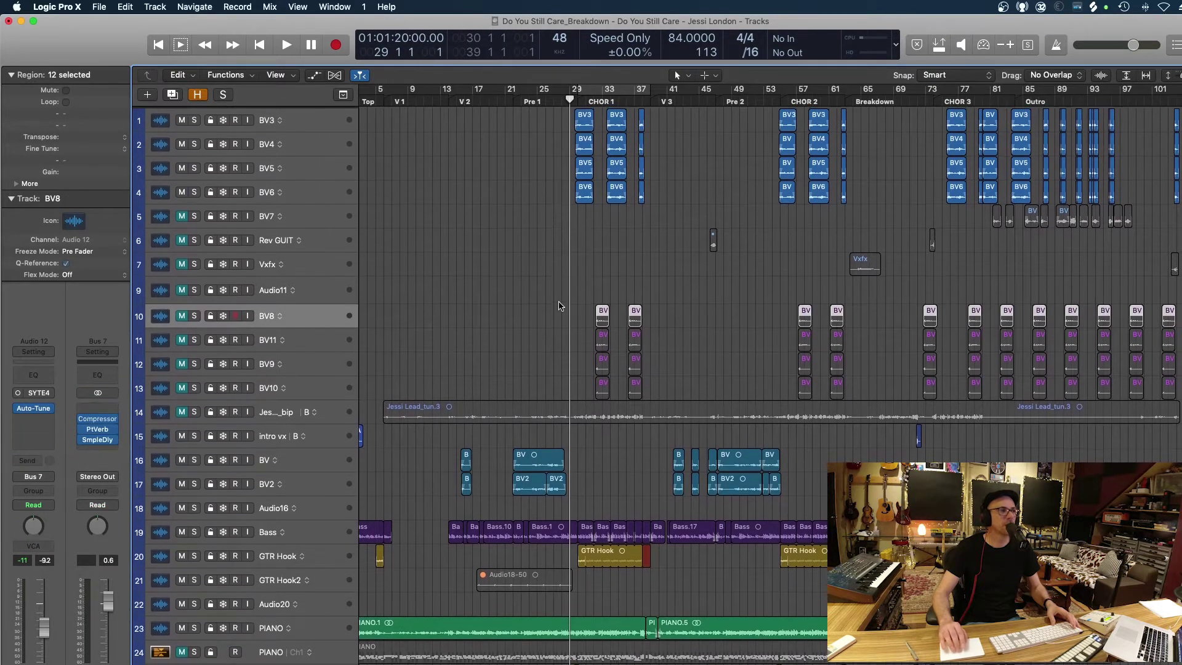
{"action": "key", "text": "space"}
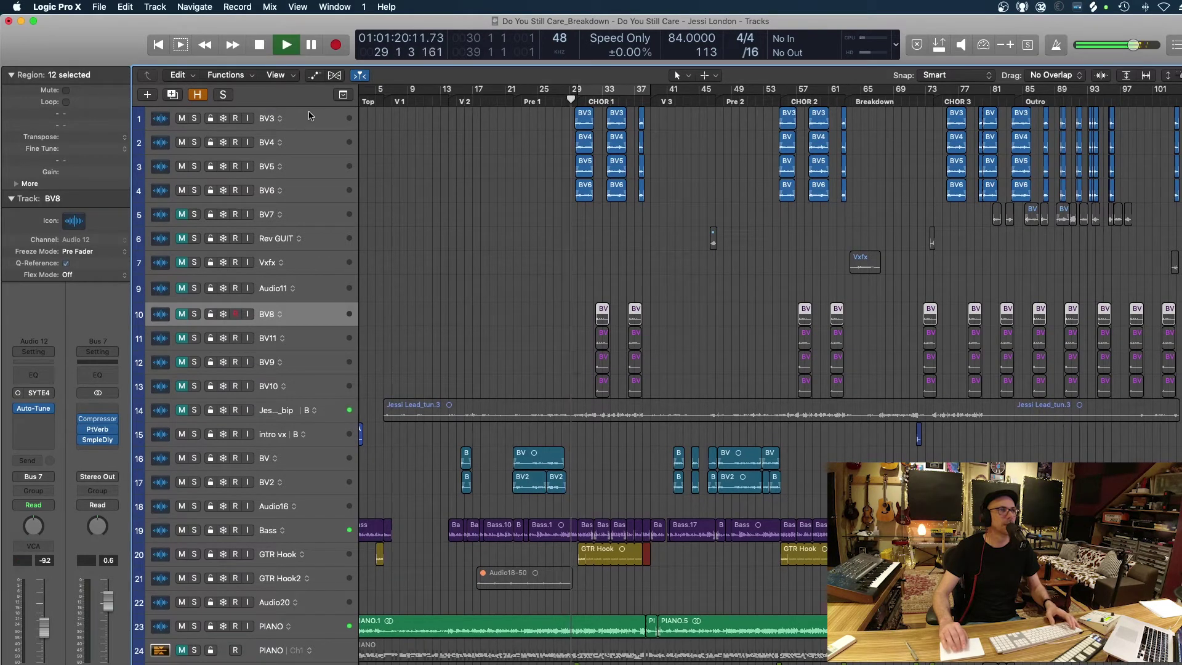
{"action": "left_click", "coordinate": [322, 119]}
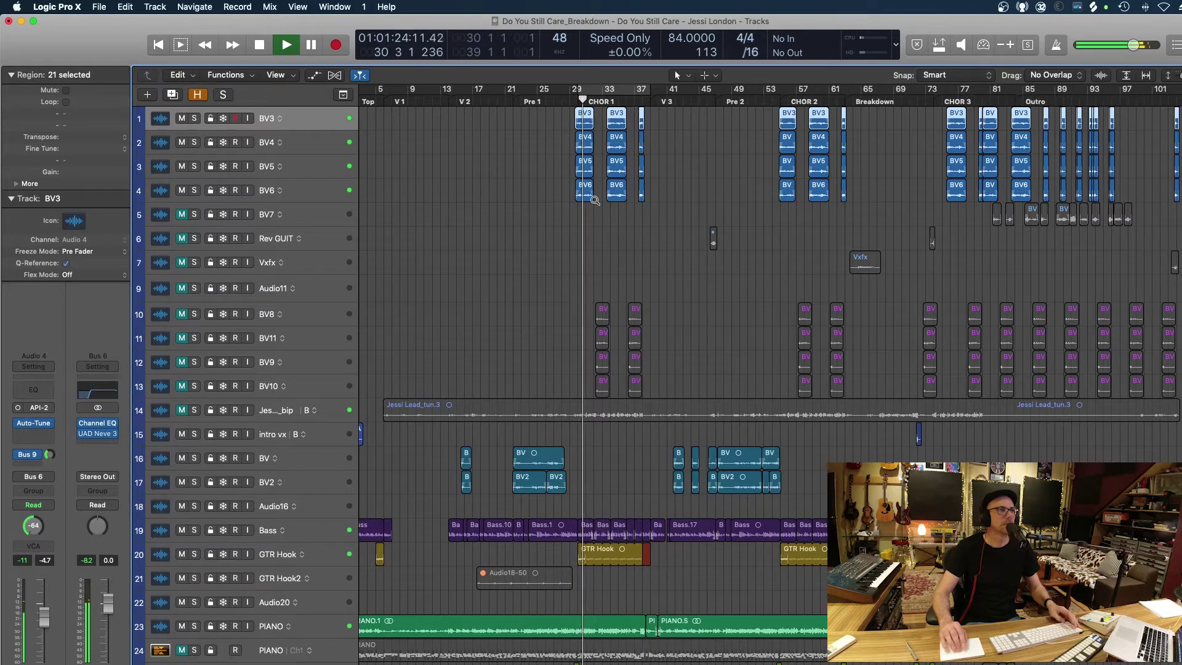
{"action": "key", "text": "super+Down"}
{"action": "key", "text": "super+Down"}
{"action": "key", "text": "super+Right"}
{"action": "key", "text": "space"}
- Show the mixer and set the pan of BV3 to -64
{"action": "key", "text": "super+Down"}
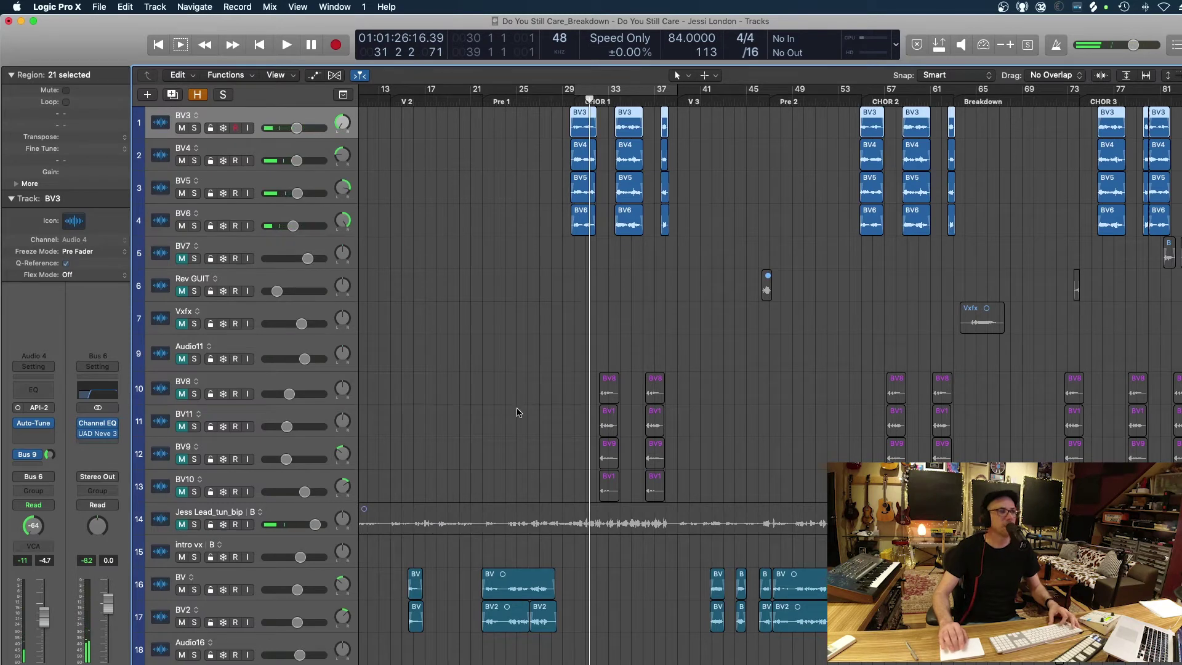
{"action": "key", "text": "x"}
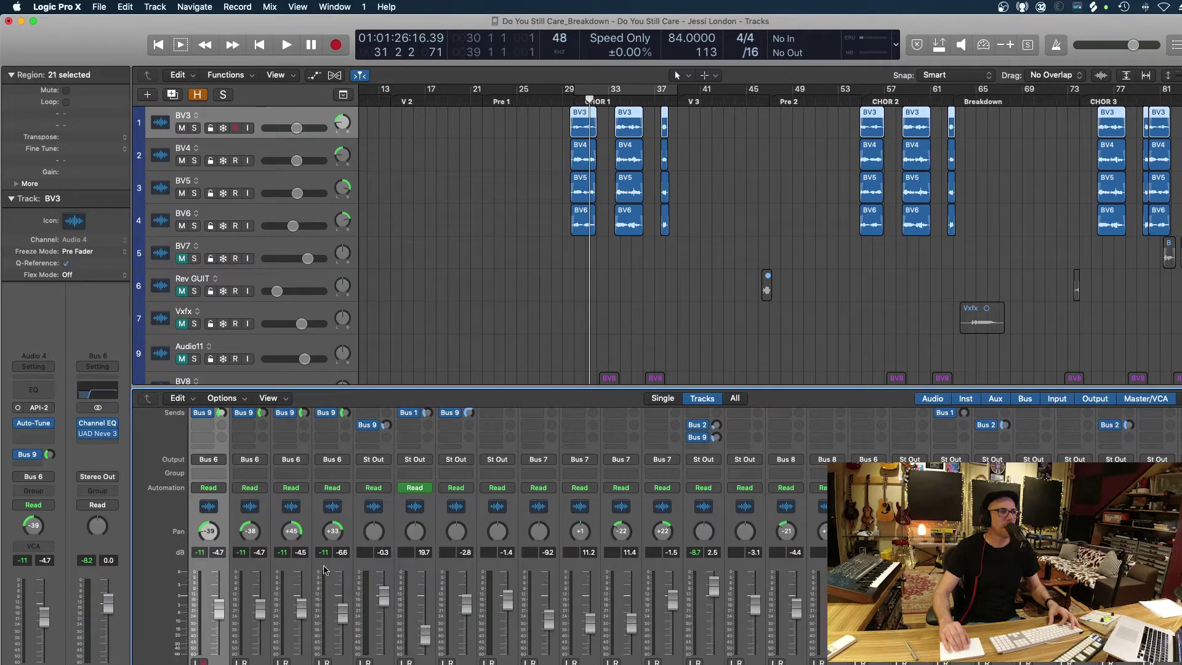
{"action": "left_click_drag", "start_coordinate": [216, 531], "coordinate": [213, 533]}
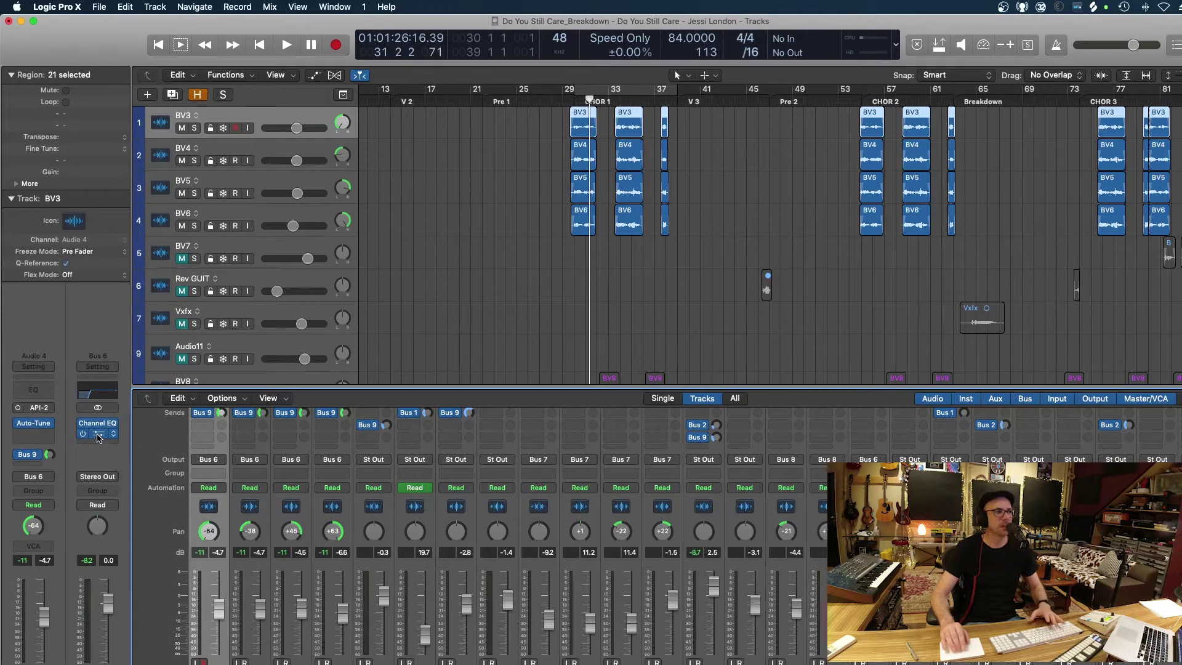
- Examine the UAD Neve 33609 C and Channel EQ settings on the BV bus alongside the backing vocal channel strips
{"action": "left_click", "coordinate": [98, 435]}
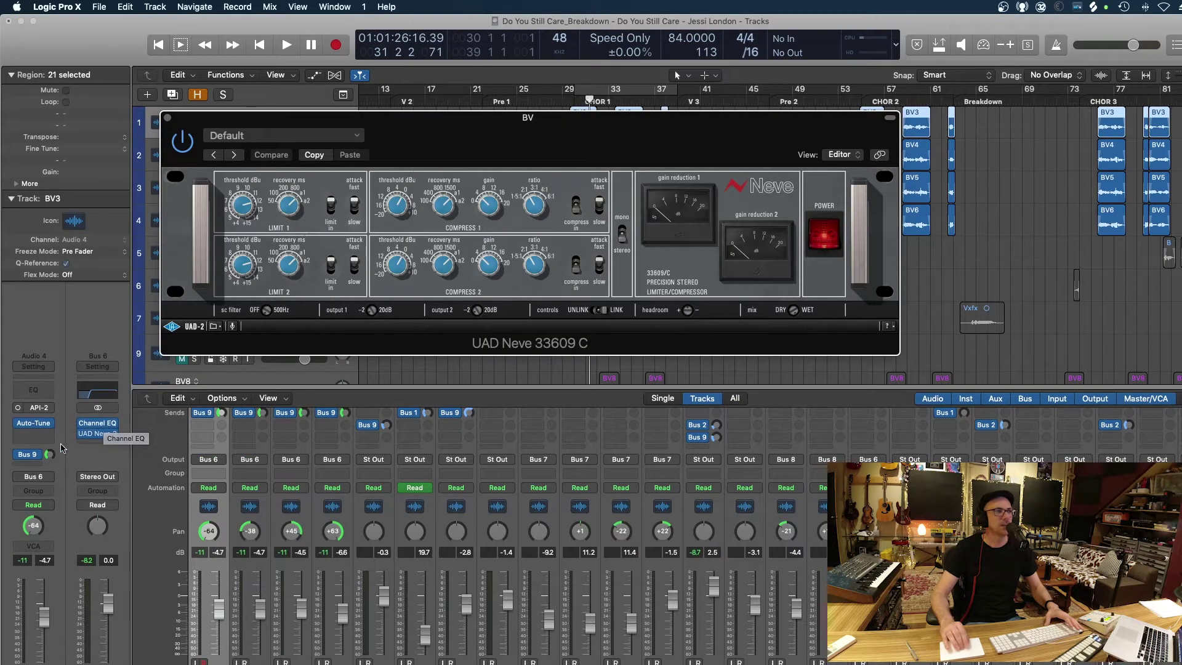
{"action": "left_click_drag", "start_coordinate": [200, 130], "coordinate": [604, 167]}
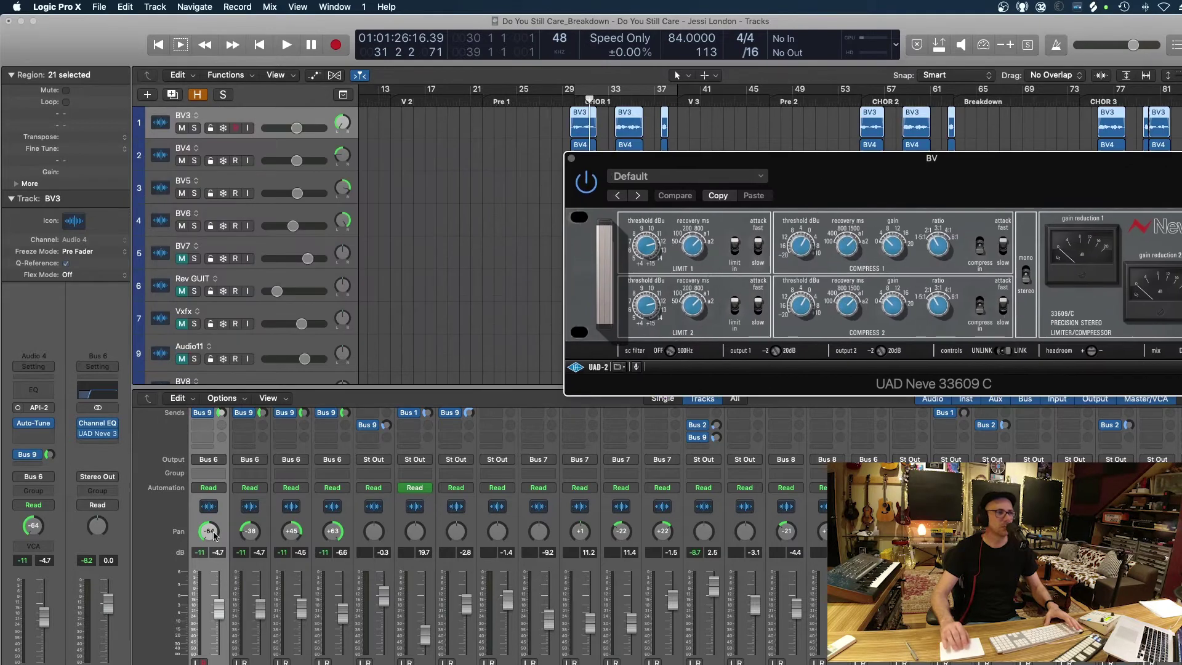
{"action": "scroll", "coordinate": [215, 533], "scroll_direction": "up", "scroll_amount": 4}
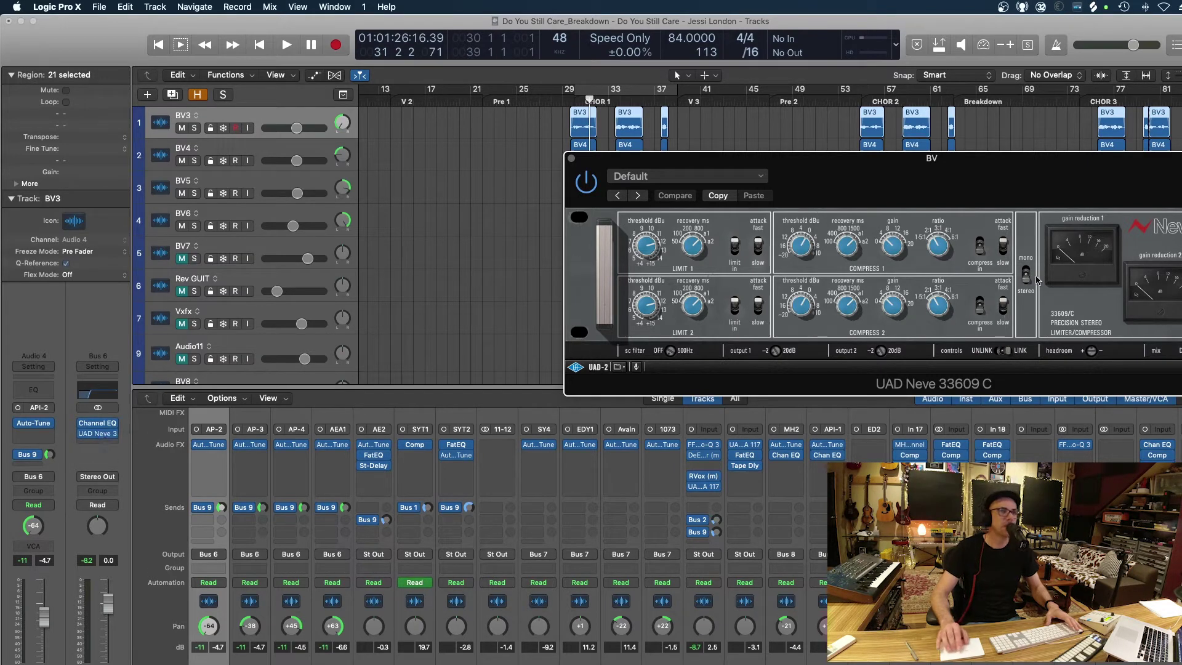
{"action": "left_click_drag", "start_coordinate": [948, 174], "coordinate": [841, 242]}
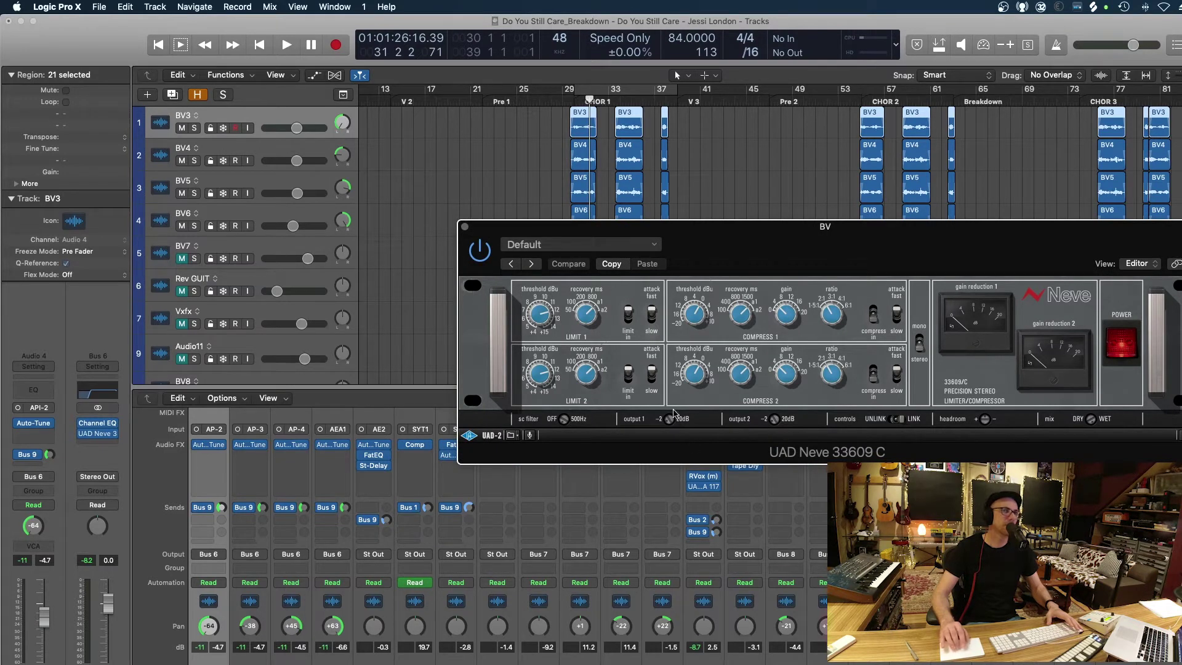
{"action": "left_click_drag", "start_coordinate": [506, 234], "coordinate": [472, 285]}
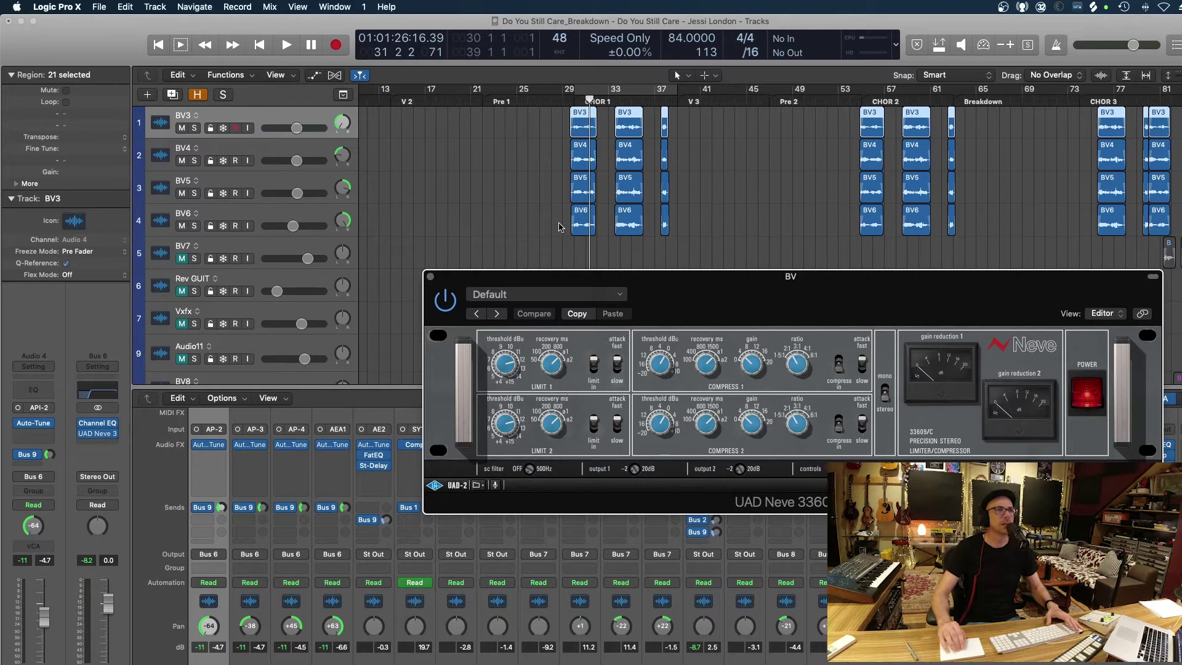
{"action": "left_click", "coordinate": [567, 103]}
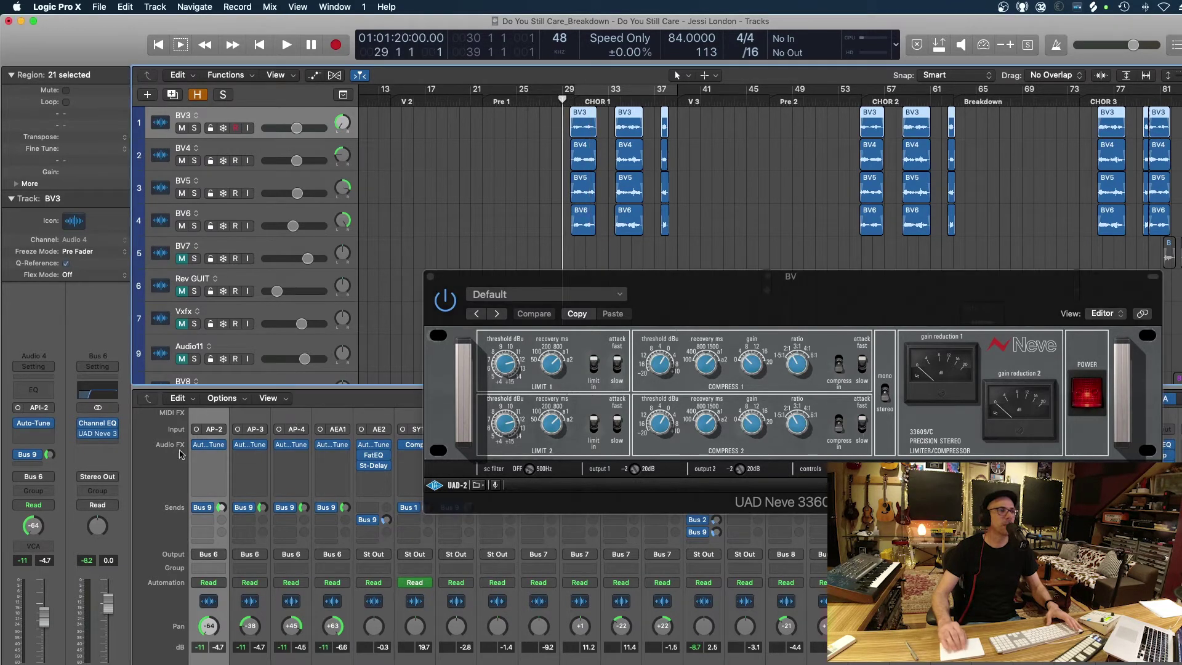
{"action": "left_click", "coordinate": [100, 425]}
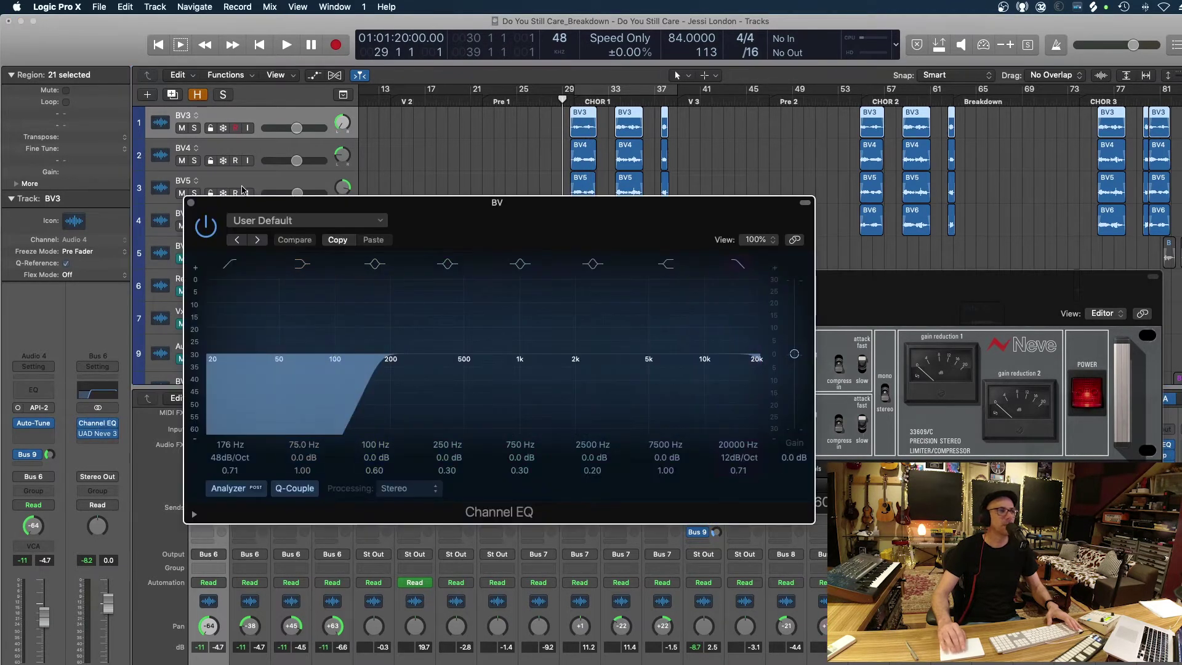
{"action": "left_click", "coordinate": [192, 203]}
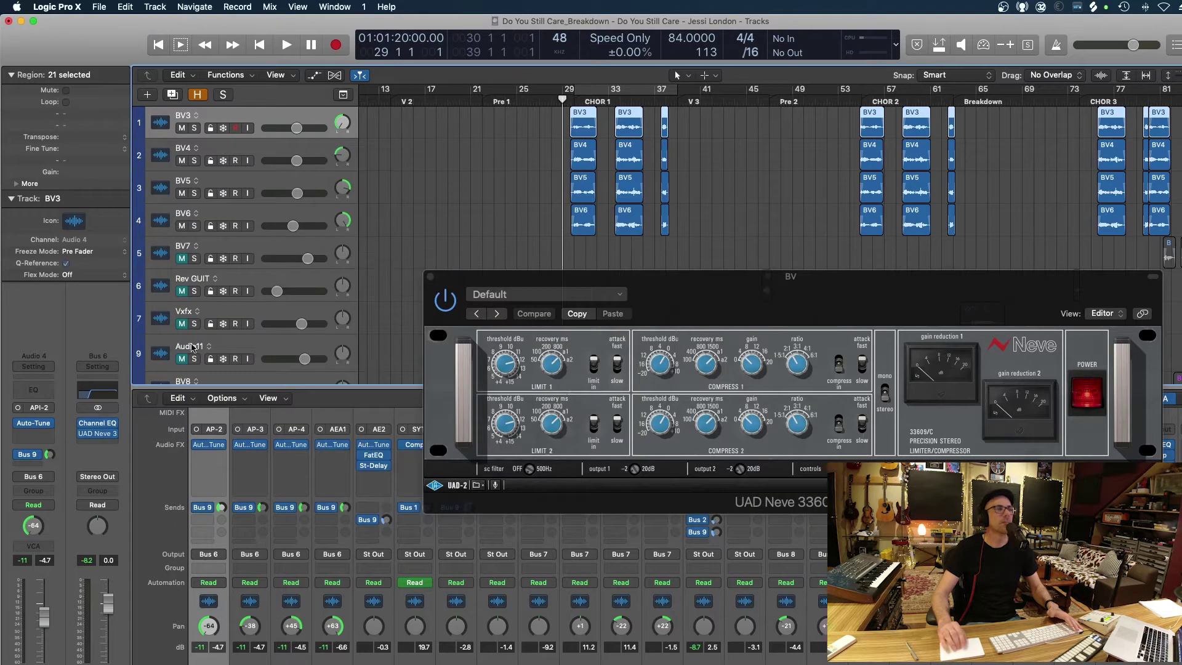
- Solo the CHOR 1 regions of BV3 to BV6, close the UAD Neve 33609 C window and play the regions
{"action": "key", "text": "ctrl+s"}
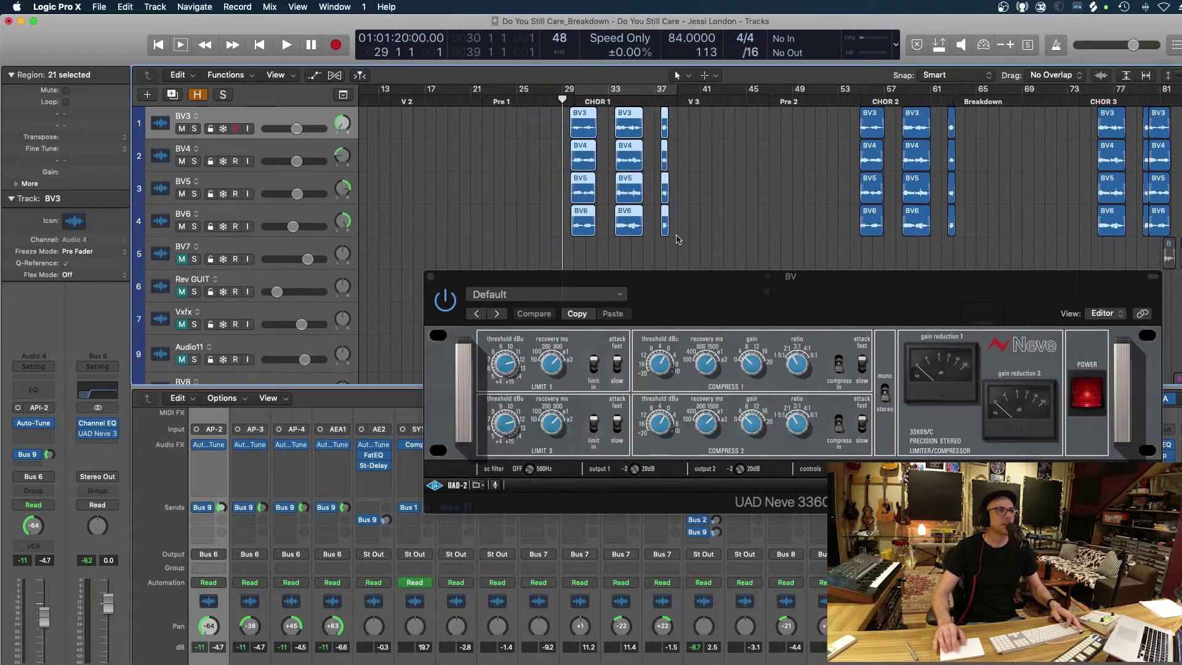
{"action": "key", "text": "space"}
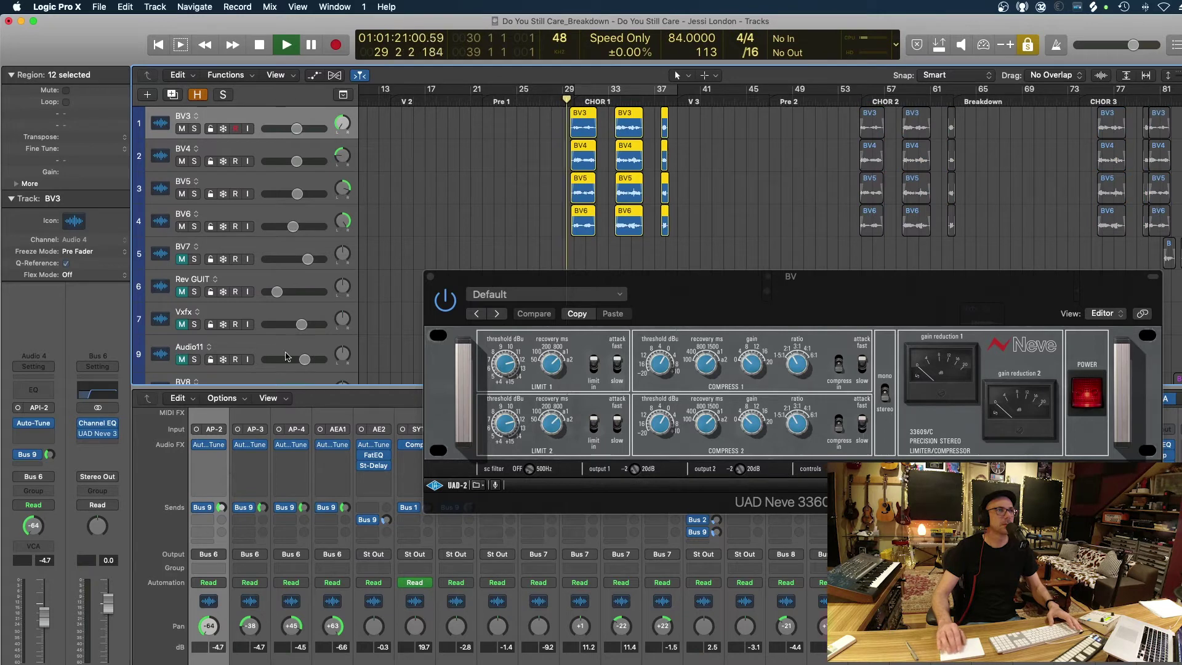
{"action": "key", "text": "space"}
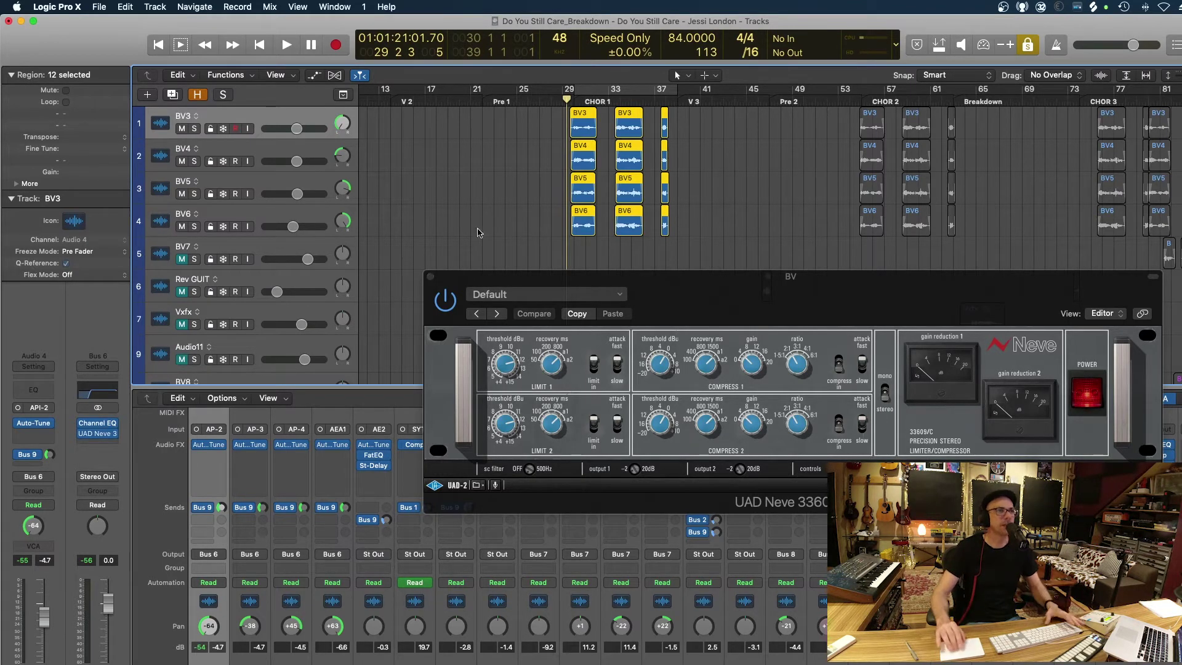
{"action": "left_click", "coordinate": [431, 277]}
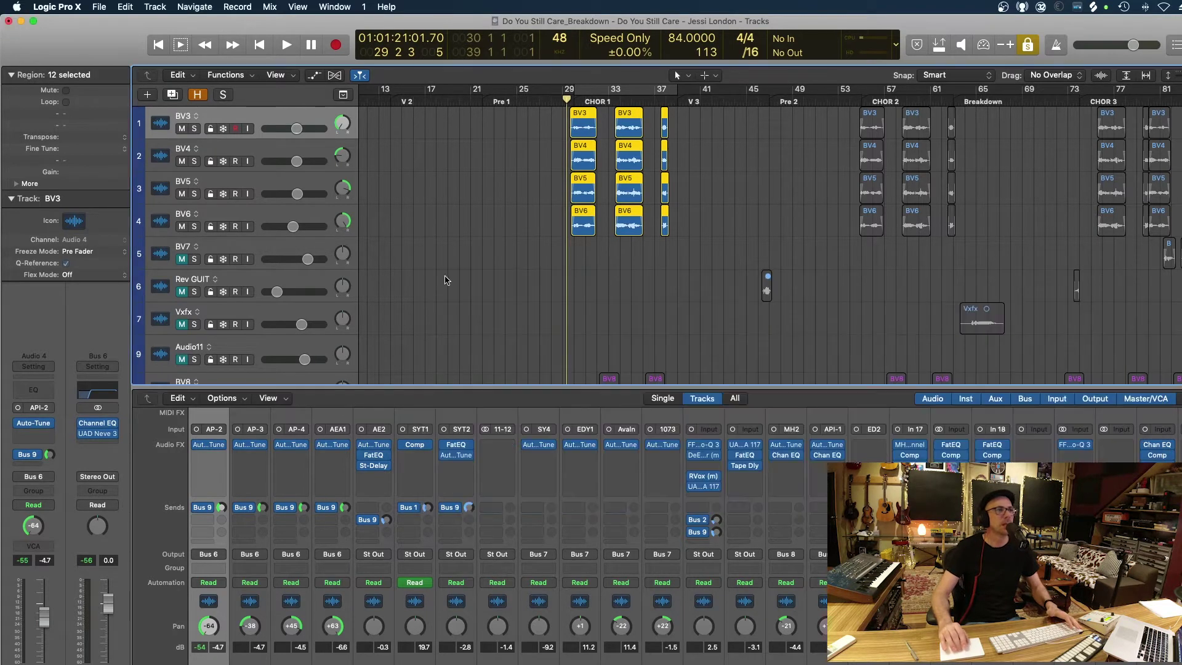
{"action": "key", "text": "space"}
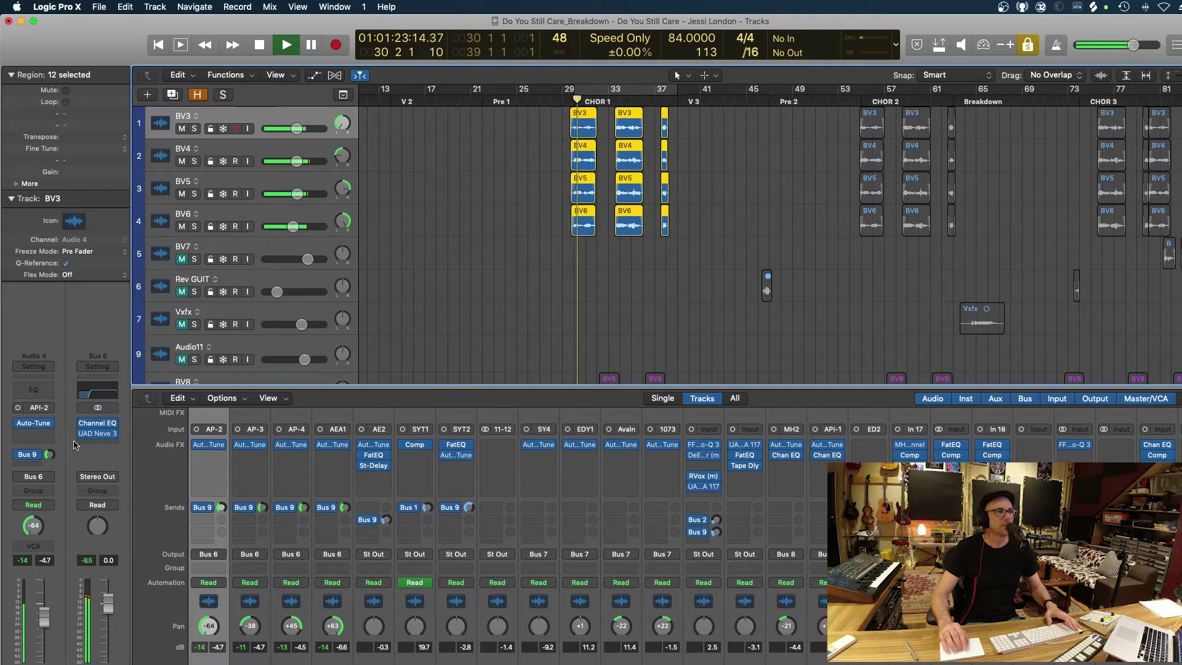
{"action": "scroll", "coordinate": [543, 267], "scroll_direction": "right", "scroll_amount": 1}
{"action": "key", "text": "z"}
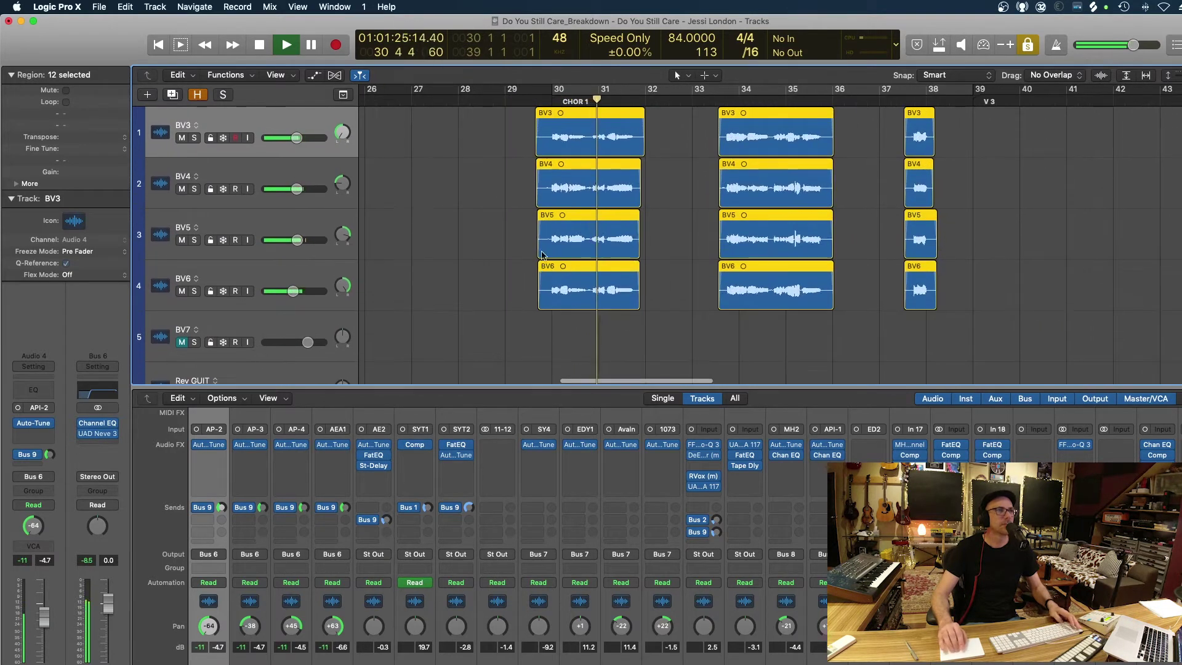
{"action": "scroll", "coordinate": [532, 219], "scroll_direction": "down", "scroll_amount": 2}
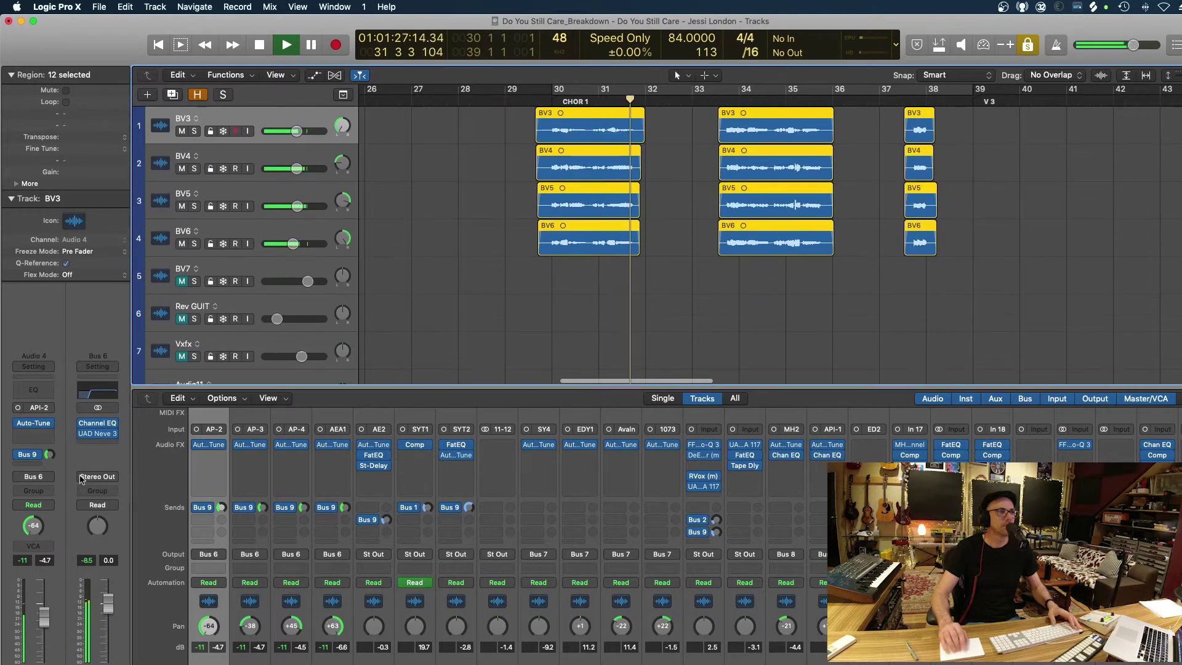
{"action": "scroll", "coordinate": [613, 202], "scroll_direction": "left", "scroll_amount": 3}
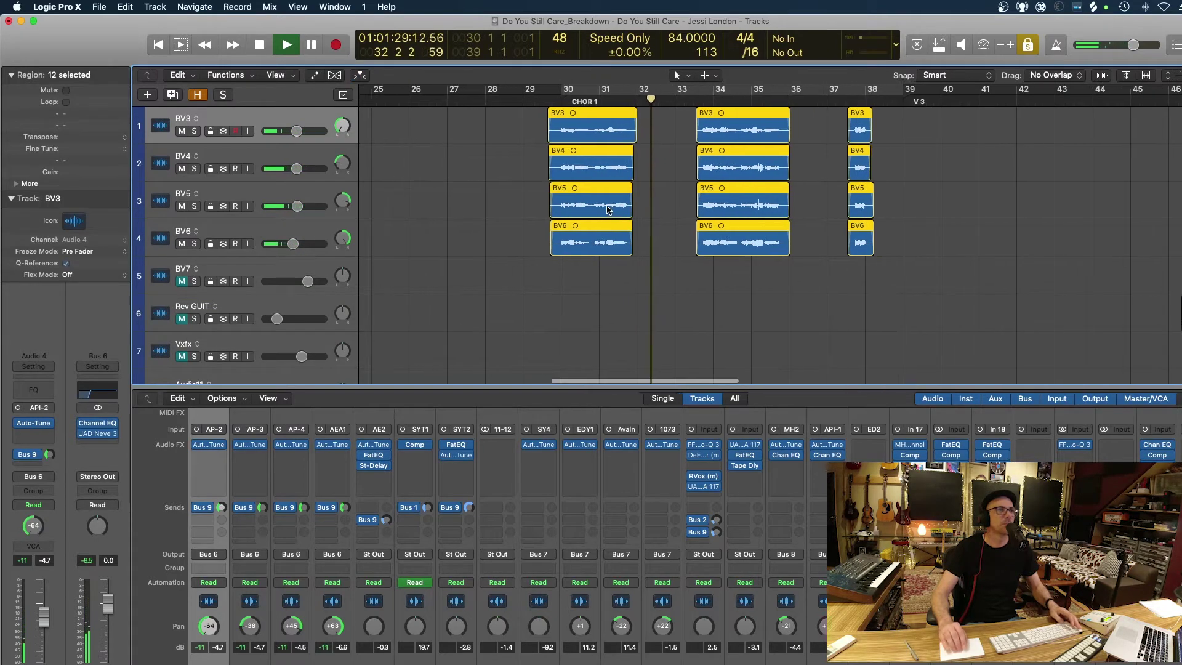
{"action": "key", "text": "super+Left"}
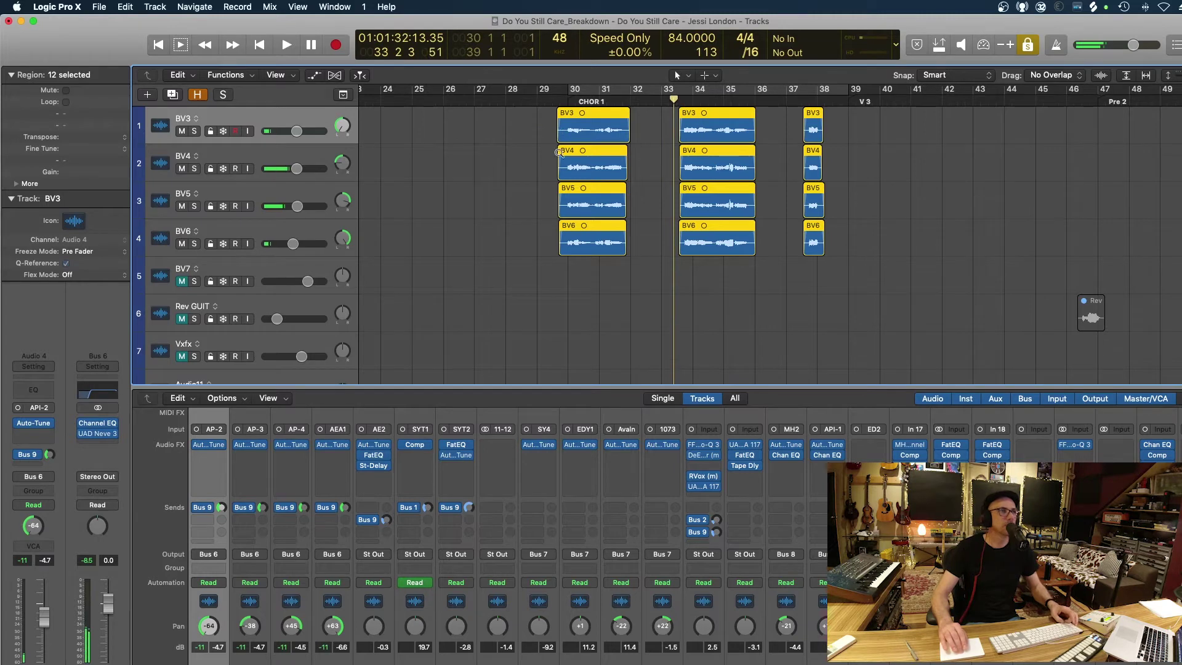
- Delete the silent lead-ins of the first CHOR 1 regions on BV3 to BV6 up to just before bar 30 with the Marquee tool
{"action": "left_click_drag", "start_coordinate": [538, 129], "coordinate": [628, 280]}
{"action": "scroll", "coordinate": [534, 197], "scroll_direction": "up", "scroll_amount": 2}
{"action": "key", "text": "t"}
{"action": "key", "text": "r"}
{"action": "left_click_drag", "start_coordinate": [470, 139], "coordinate": [583, 248]}
{"action": "key", "text": "t"}
{"action": "key", "text": "t"}
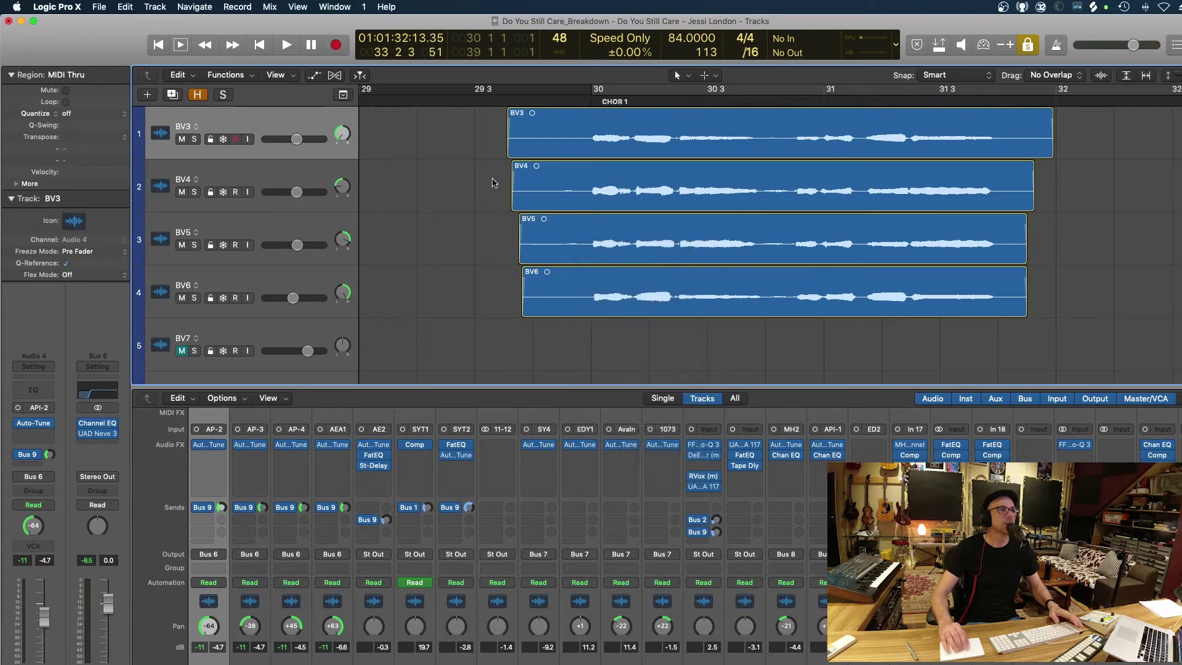
{"action": "key", "text": "super+a"}
{"action": "key", "text": "t"}
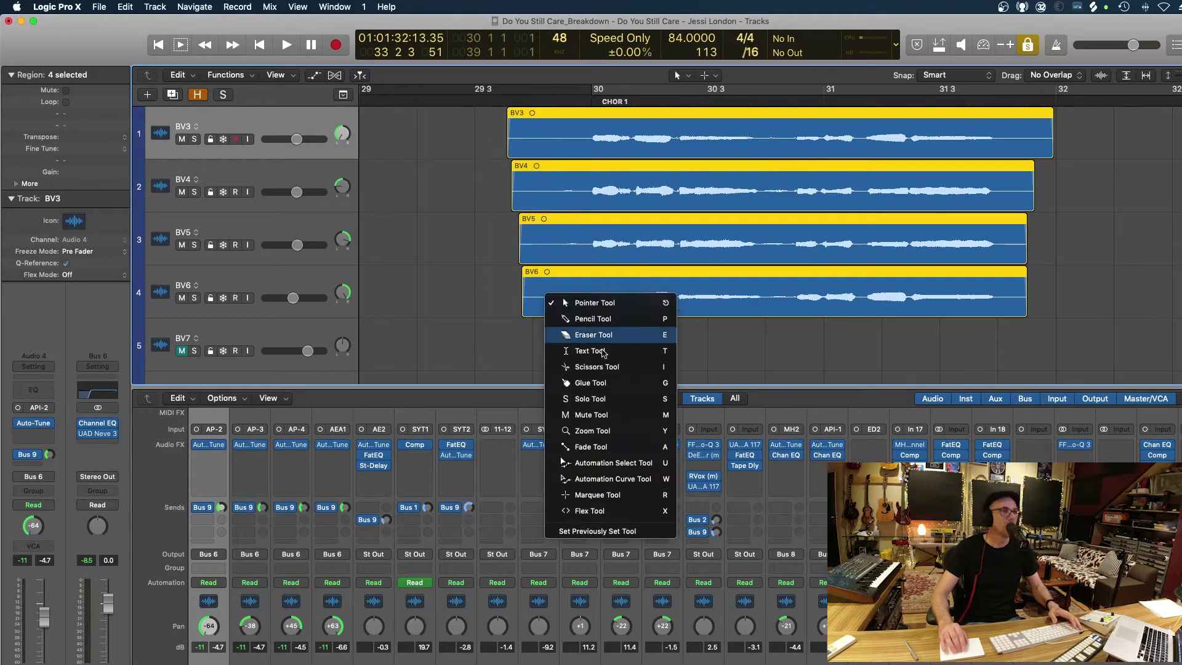
{"action": "key", "text": "r"}
{"action": "left_click_drag", "start_coordinate": [490, 143], "coordinate": [587, 312]}
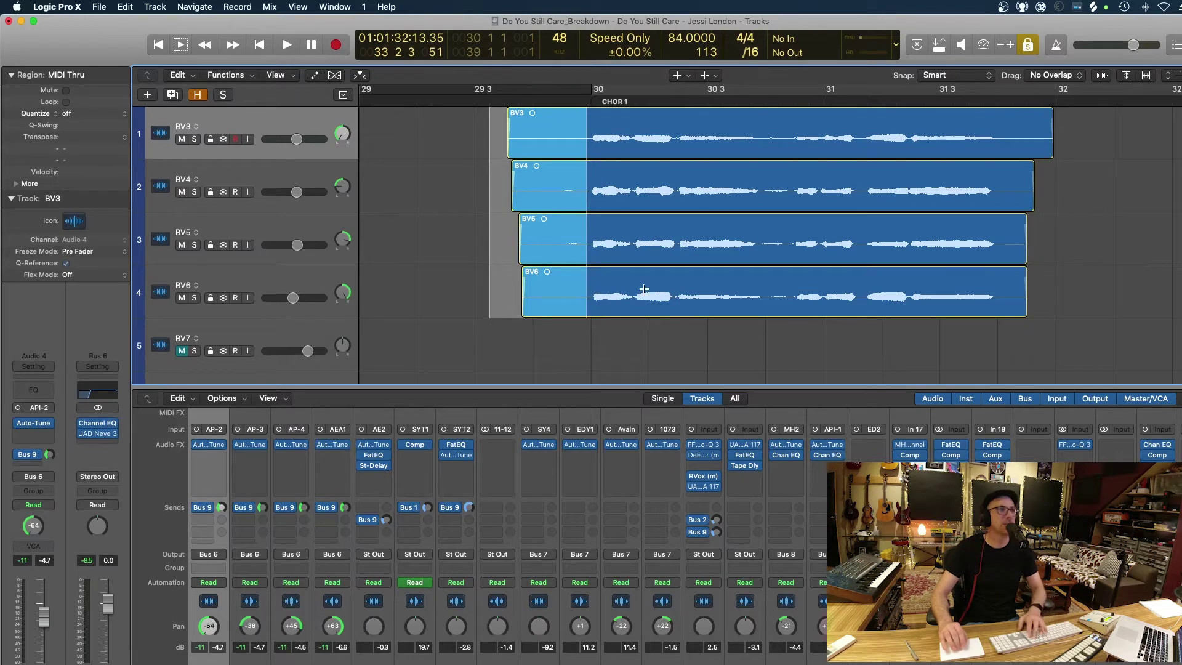
{"action": "key", "text": "Delete"}
- Delete the silent tails of the same four regions after the sung phrase, and return to the Pointer tool
{"action": "left_click_drag", "start_coordinate": [1102, 140], "coordinate": [1003, 345]}
{"action": "key", "text": "Delete"}
{"action": "key", "text": "t"}
{"action": "key", "text": "Escape"}
{"action": "key", "text": "super+Up"}
{"action": "key", "text": "super+Up"}
{"action": "key", "text": "super+Up"}
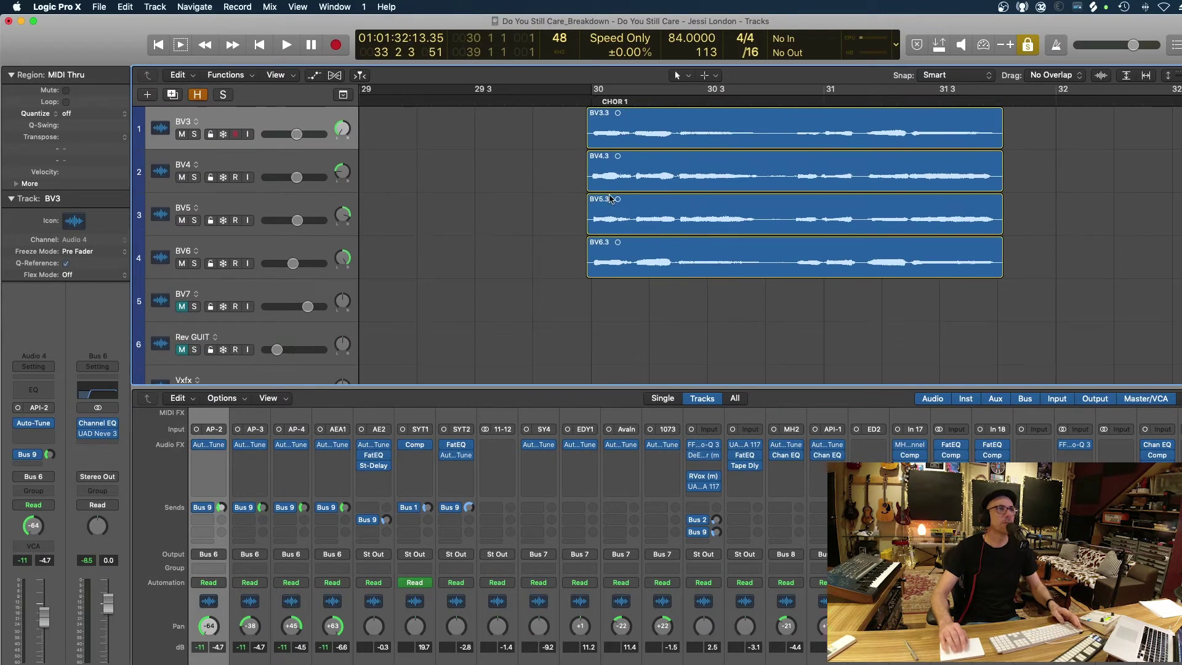
- Give the four trimmed CHOR 1 regions on BV3 to BV6 a fade-in of 6
{"action": "left_click_drag", "start_coordinate": [535, 117], "coordinate": [629, 217]}
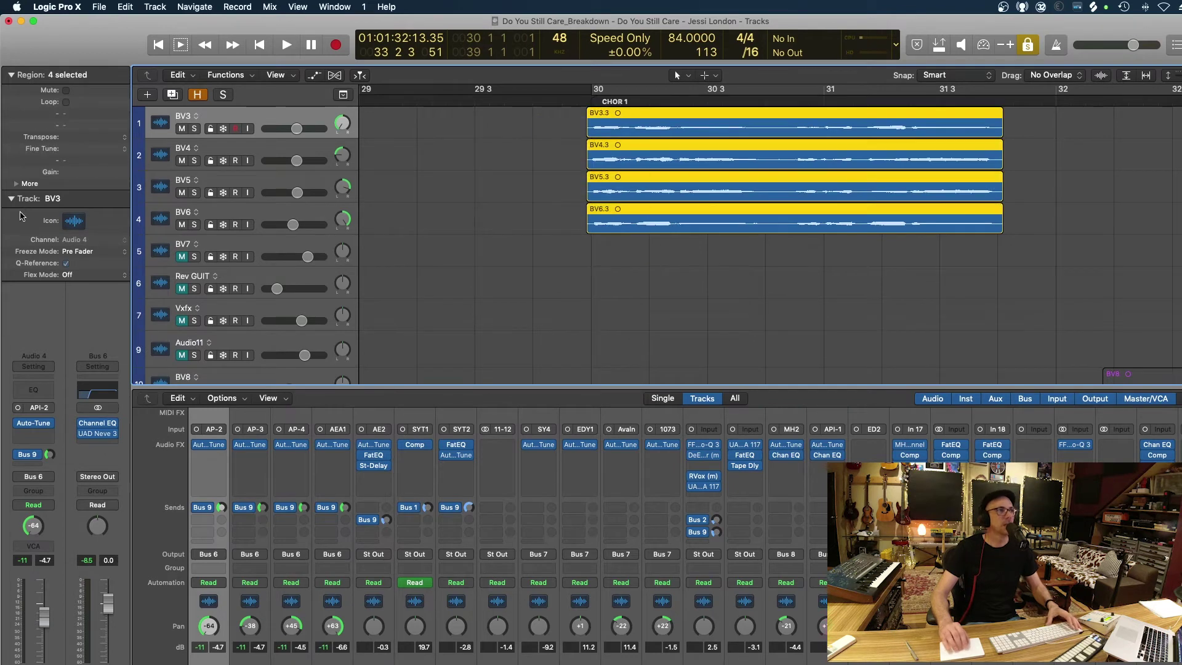
{"action": "left_click", "coordinate": [13, 184]}
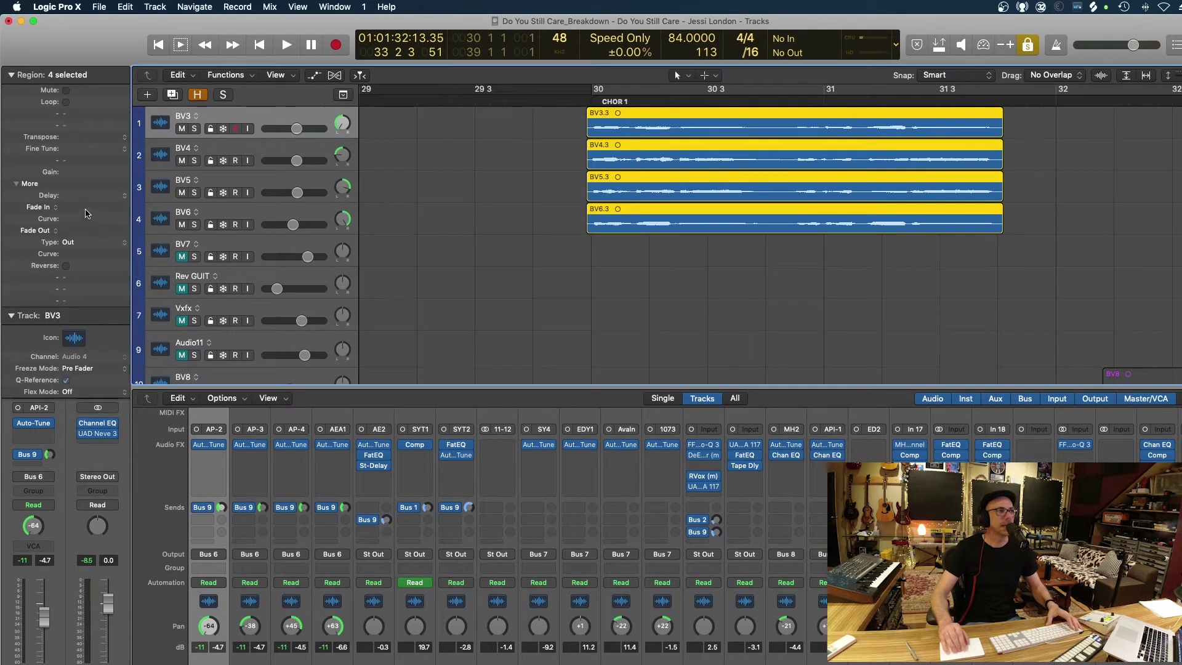
{"action": "key", "text": "super+Up"}
{"action": "key", "text": "super+Up"}
{"action": "scroll", "coordinate": [646, 211], "scroll_direction": "down", "scroll_amount": 6}
{"action": "key", "text": "super+Down"}
{"action": "scroll", "coordinate": [645, 211], "scroll_direction": "up", "scroll_amount": 7}
- Turn off solo mode, place the playhead around bar 29.3 and unmute the lead vocal on track 14
{"action": "key", "text": "ctrl+s"}
{"action": "left_click", "coordinate": [522, 100]}
{"action": "scroll", "coordinate": [478, 178], "scroll_direction": "down", "scroll_amount": 5}
{"action": "left_click", "coordinate": [182, 234]}
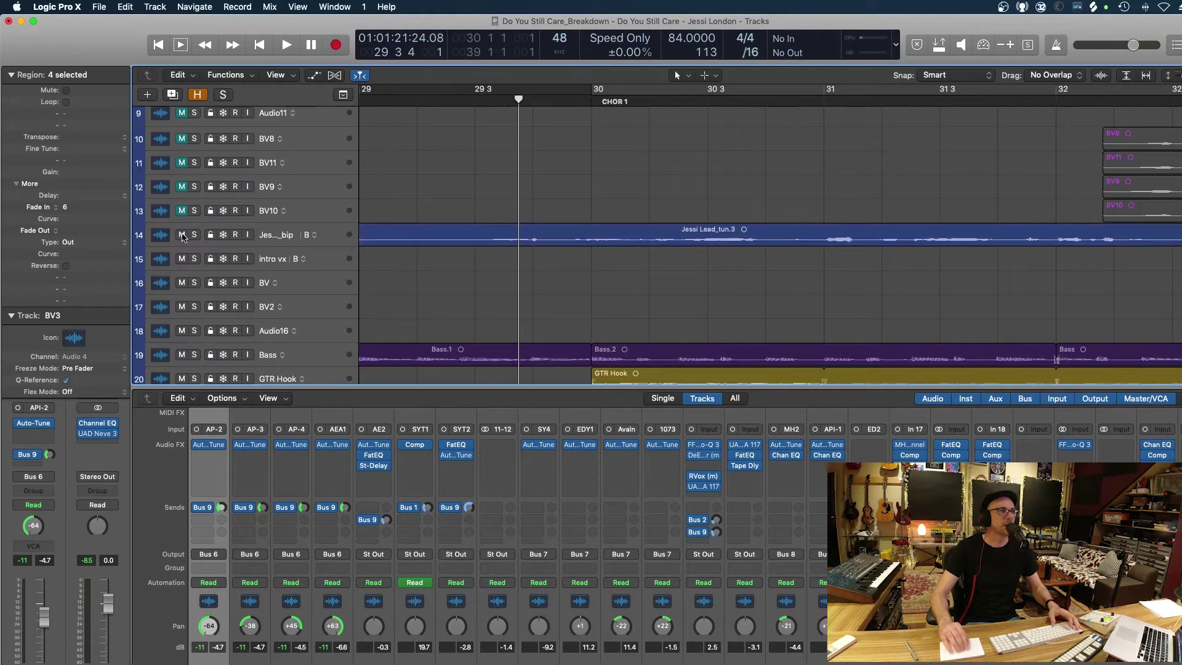
{"action": "scroll", "coordinate": [609, 249], "scroll_direction": "up", "scroll_amount": 3}
{"action": "left_click", "coordinate": [534, 344]}
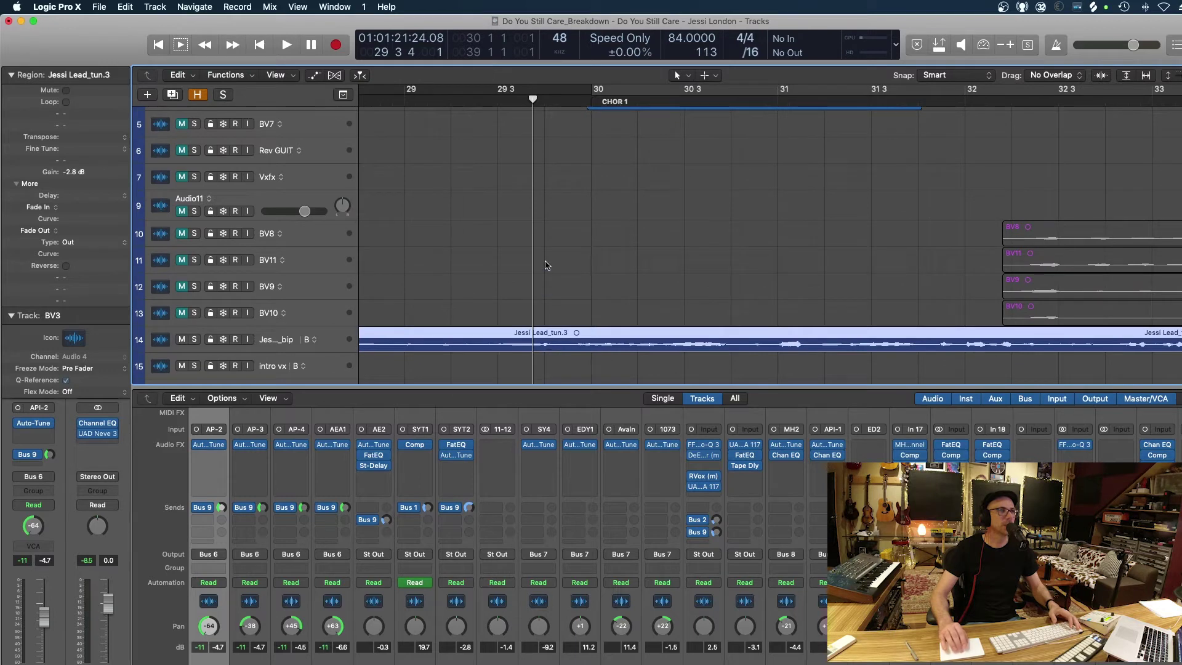
- Play CHOR 1 with the lead and backing vocals, hiding the mixer to show the arrangement of all song sections
{"action": "scroll", "coordinate": [559, 227], "scroll_direction": "up", "scroll_amount": 4}
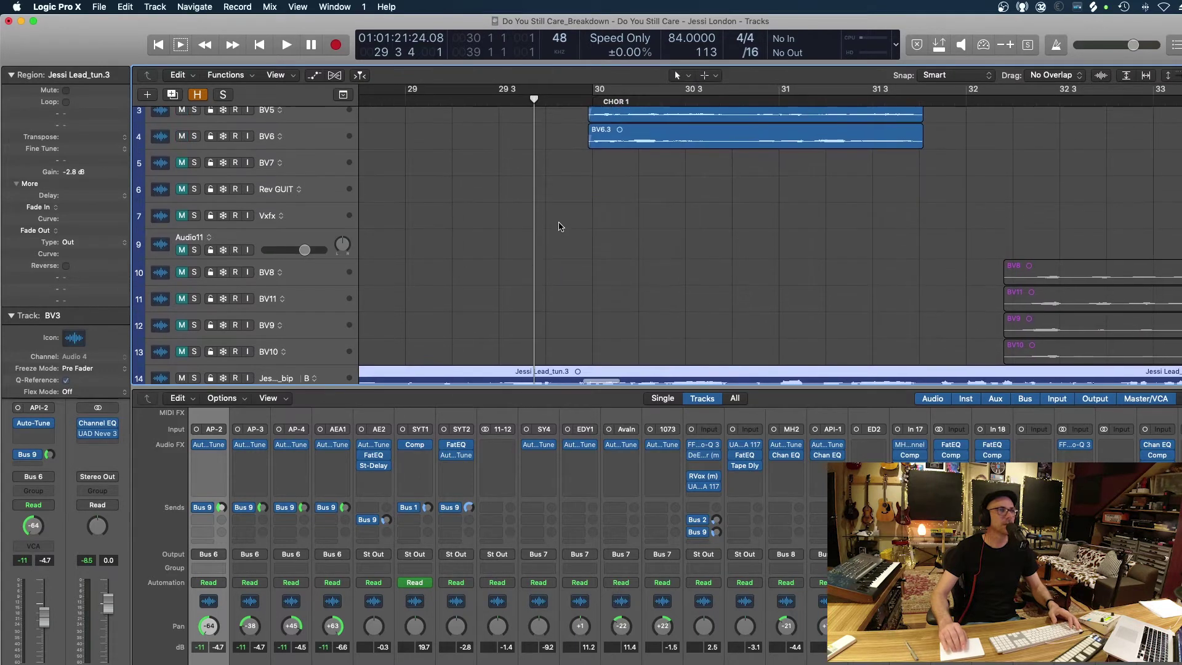
{"action": "scroll", "coordinate": [559, 226], "scroll_direction": "down", "scroll_amount": 1}
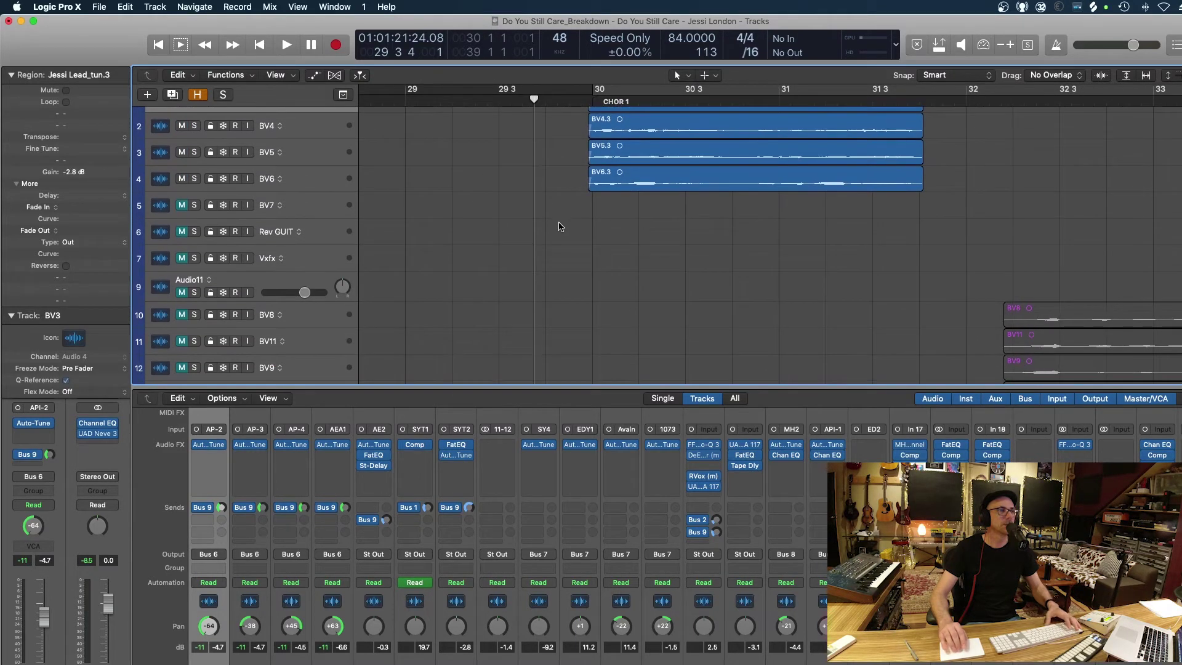
{"action": "key", "text": "space"}
{"action": "key", "text": "super+Left"}
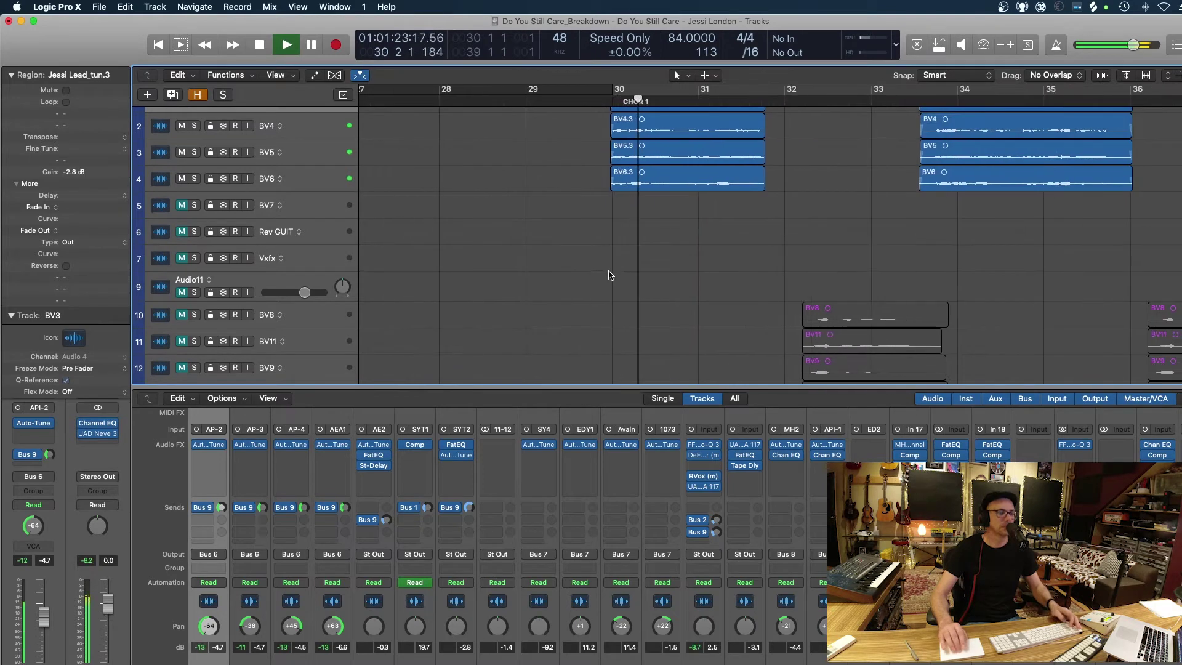
{"action": "key", "text": "x"}
{"action": "key", "text": "super+Left"}
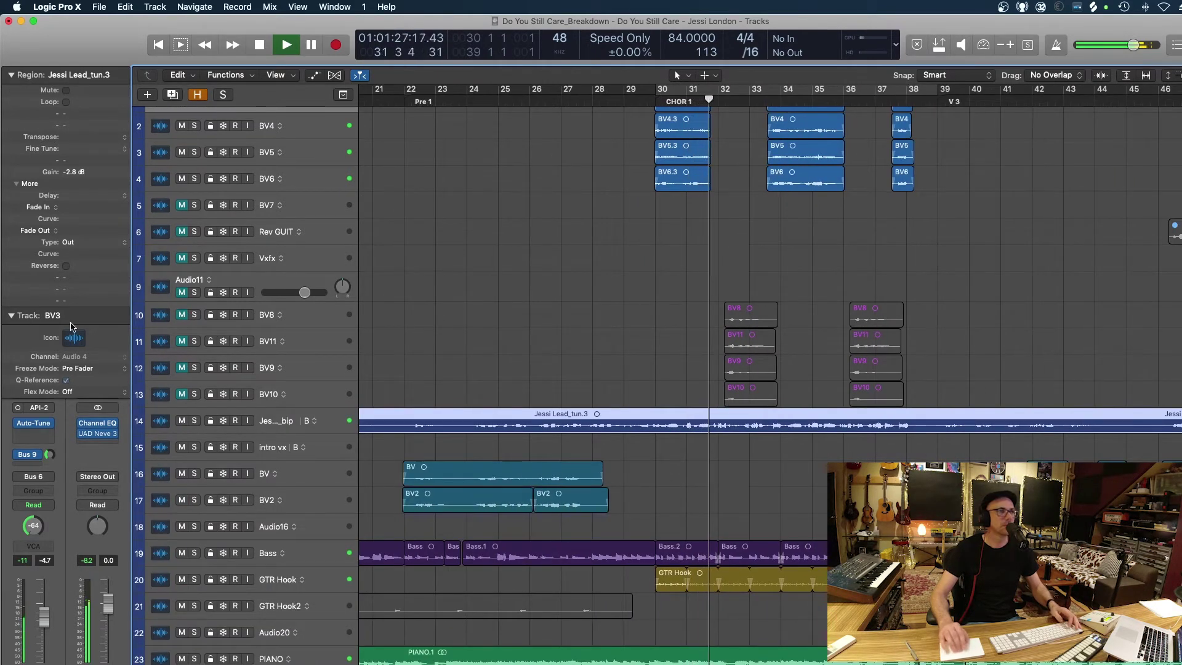
{"action": "key", "text": "super+Left"}
{"action": "key", "text": "super+Left"}
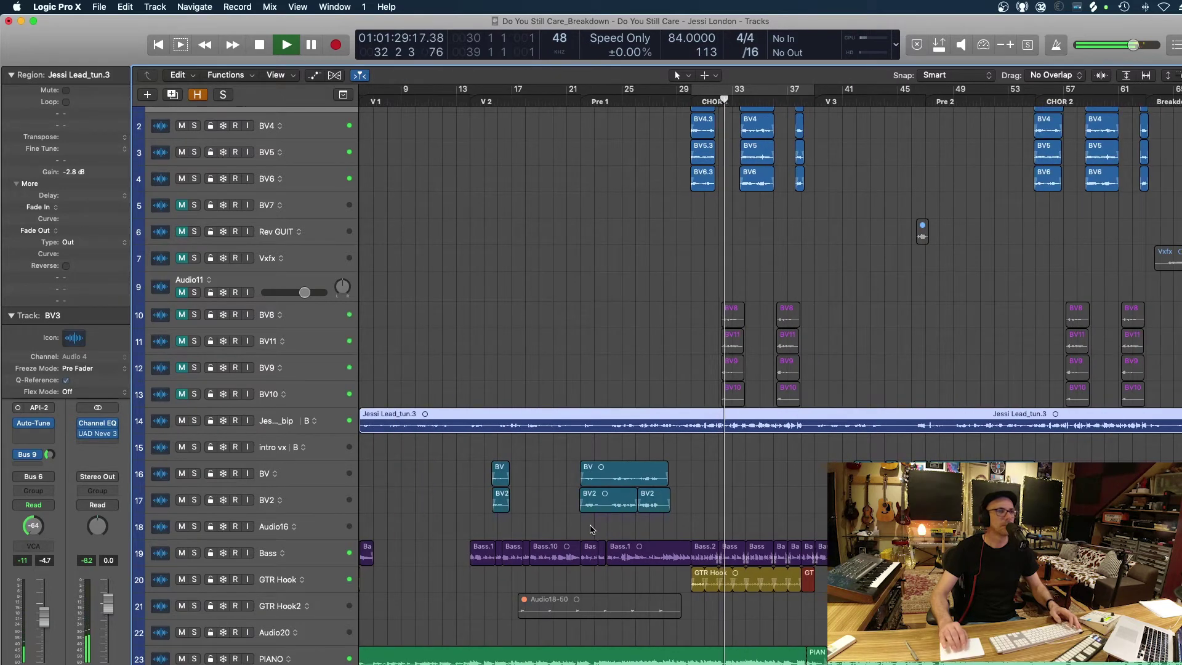
{"action": "key", "text": "super+Left"}
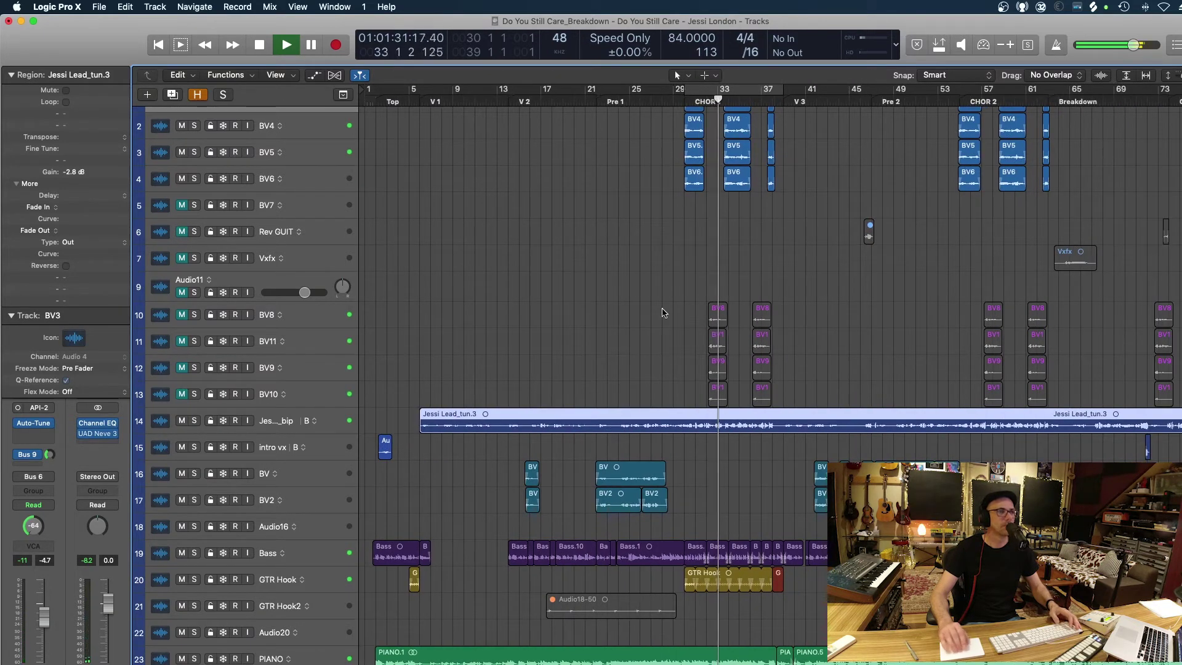
- Unmute the BV8, BV11, BV9 and BV10 tracks
{"action": "scroll", "coordinate": [662, 312], "scroll_direction": "right", "scroll_amount": 3}
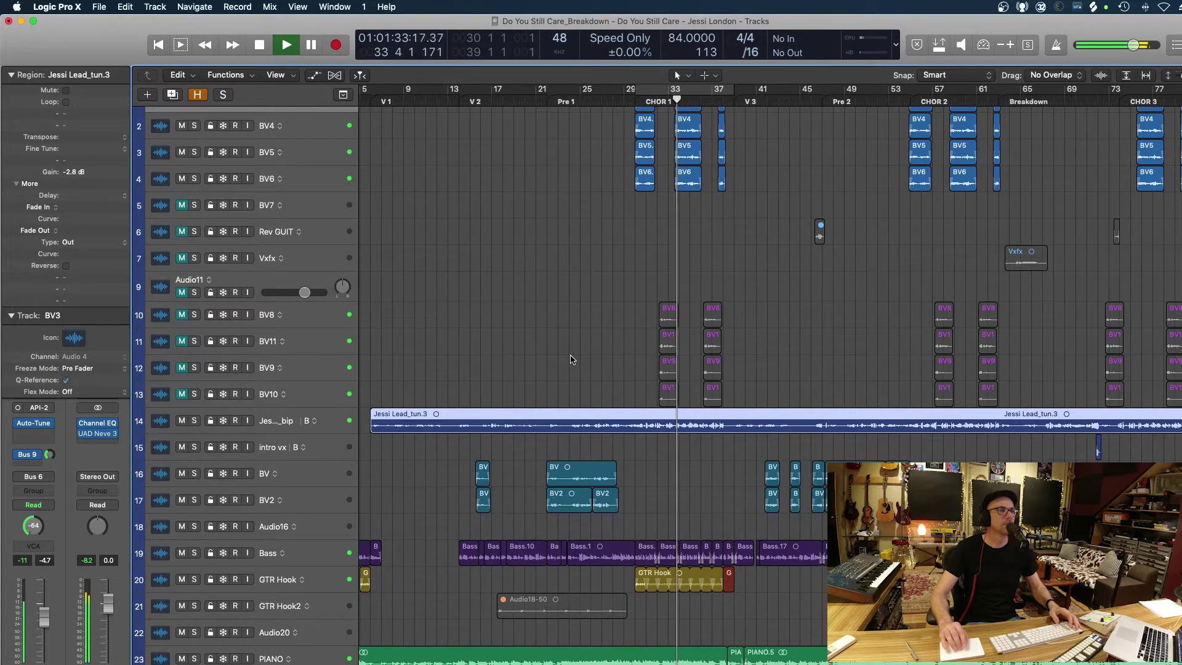
{"action": "scroll", "coordinate": [570, 355], "scroll_direction": "down", "scroll_amount": 2}
{"action": "scroll", "coordinate": [570, 354], "scroll_direction": "down", "scroll_amount": 15}
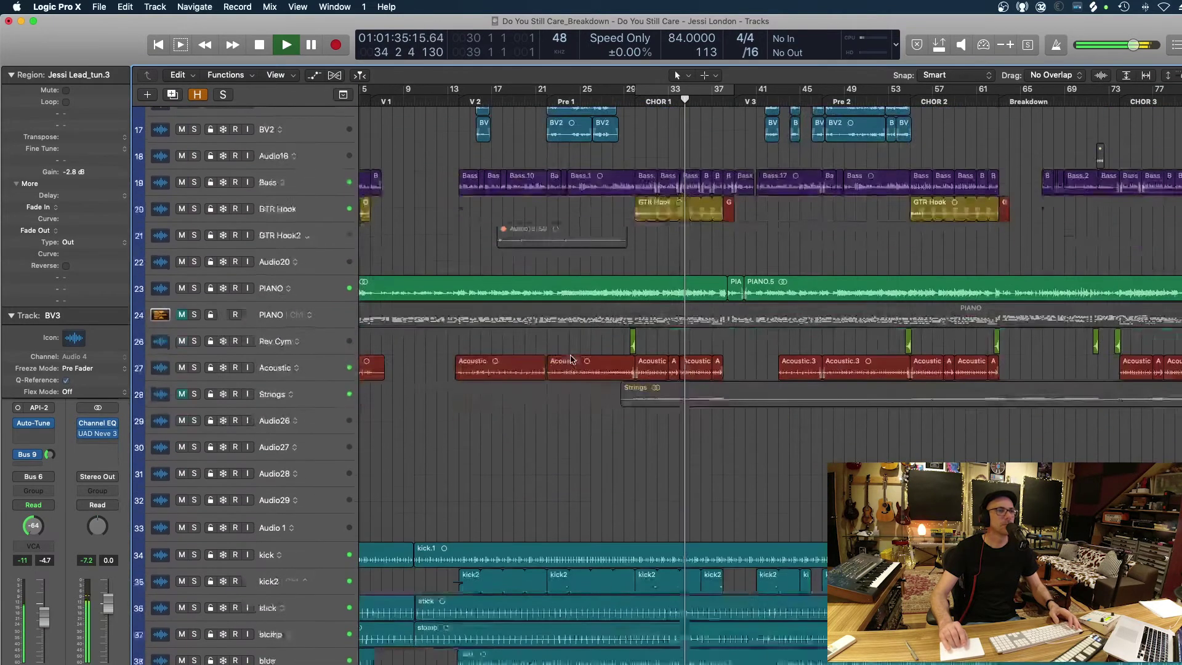
{"action": "scroll", "coordinate": [571, 357], "scroll_direction": "up", "scroll_amount": 14}
{"action": "scroll", "coordinate": [570, 359], "scroll_direction": "up", "scroll_amount": 4}
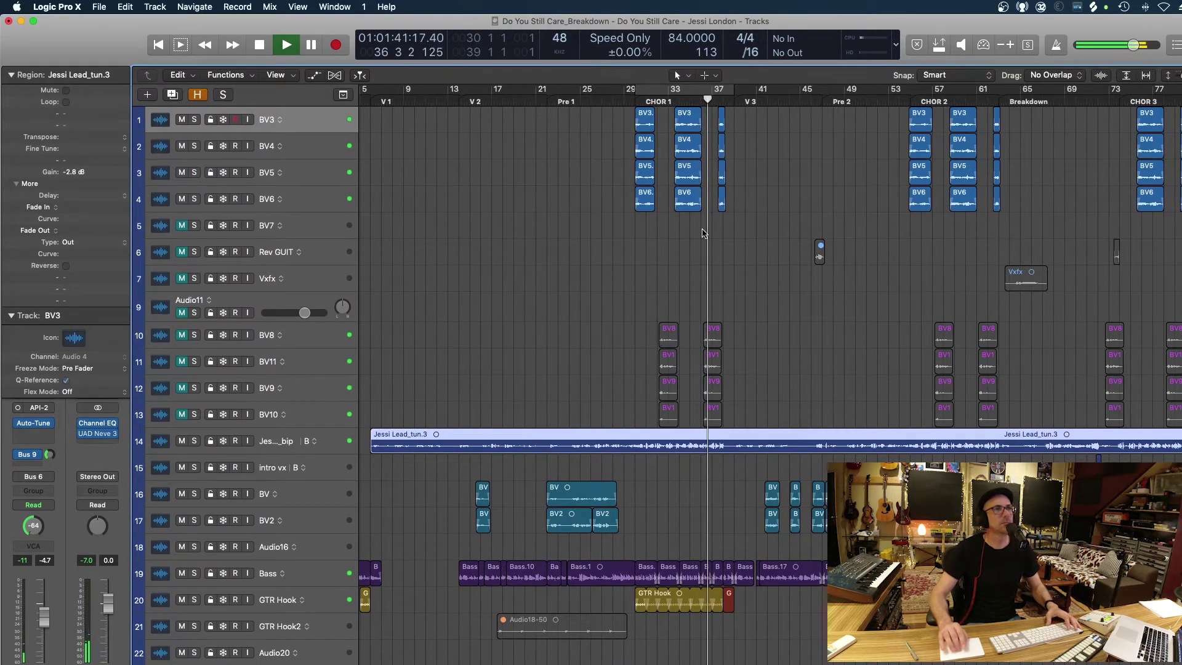
{"action": "left_click_drag", "start_coordinate": [181, 335], "coordinate": [181, 414]}
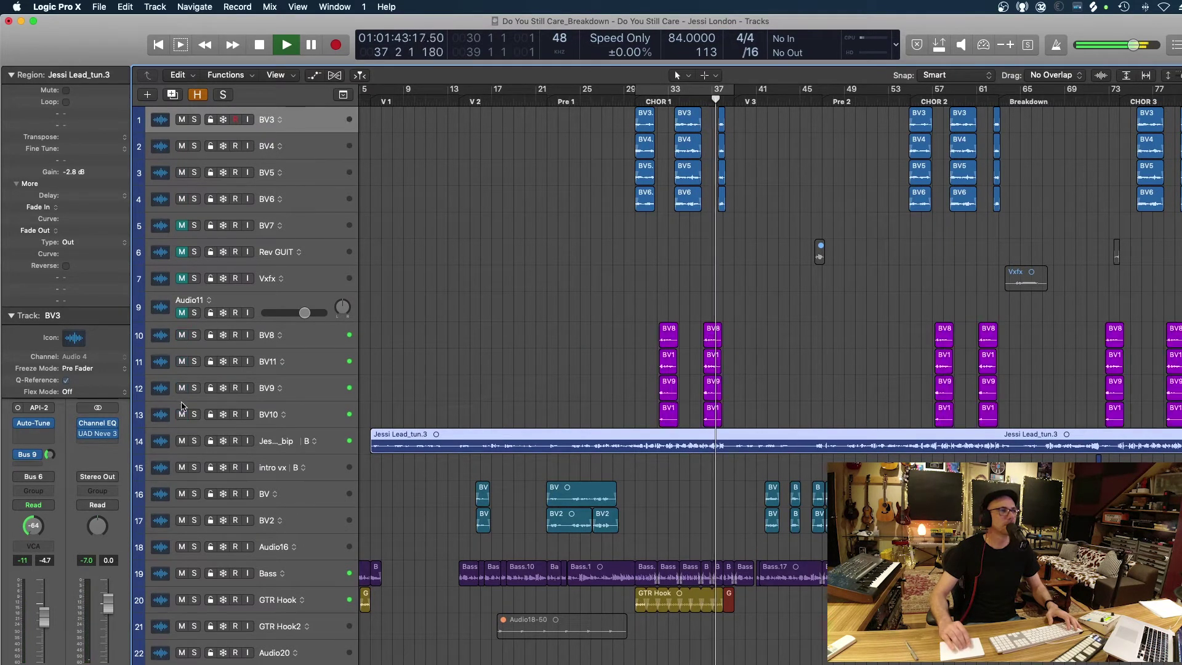
{"action": "key", "text": "space"}
- Select the CHOR 1 regions on BV8 to BV11 and the BV8 track, and audition them in the mix
{"action": "left_click_drag", "start_coordinate": [626, 306], "coordinate": [767, 419]}
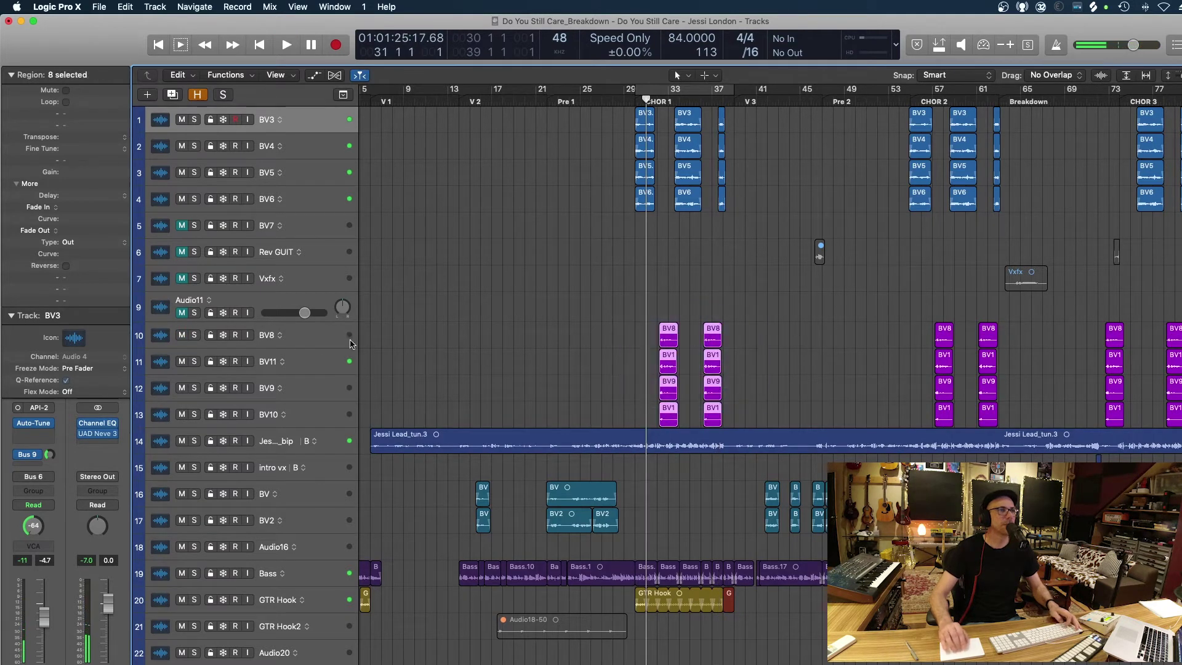
{"action": "left_click", "coordinate": [326, 339]}
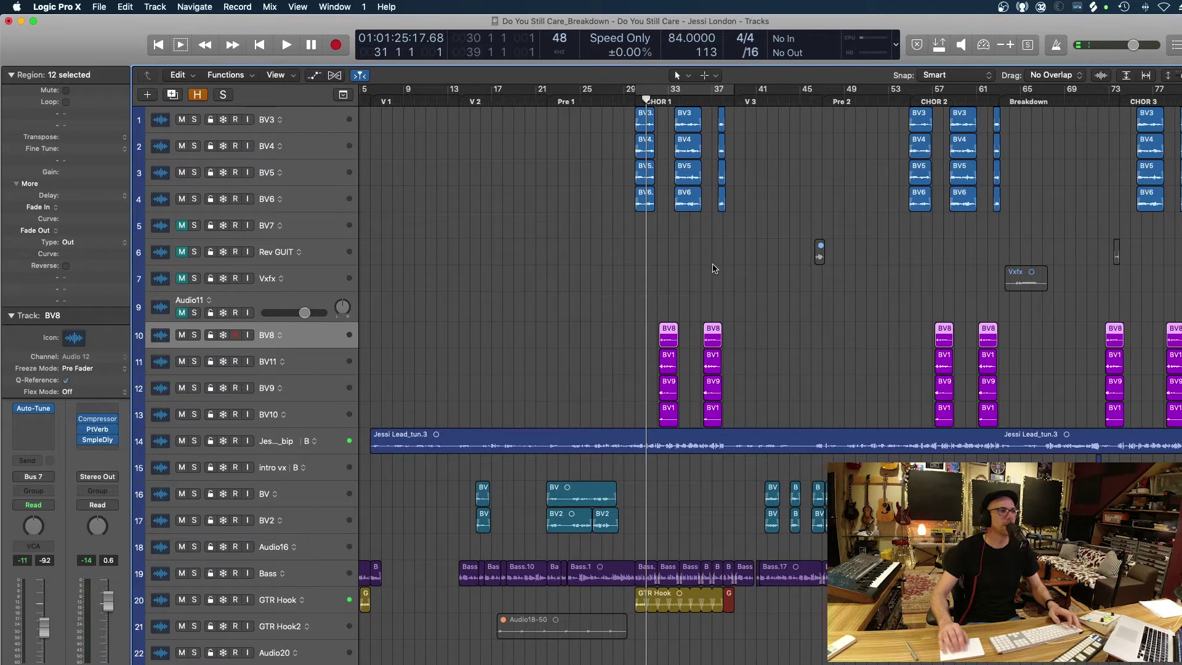
{"action": "key", "text": "space"}
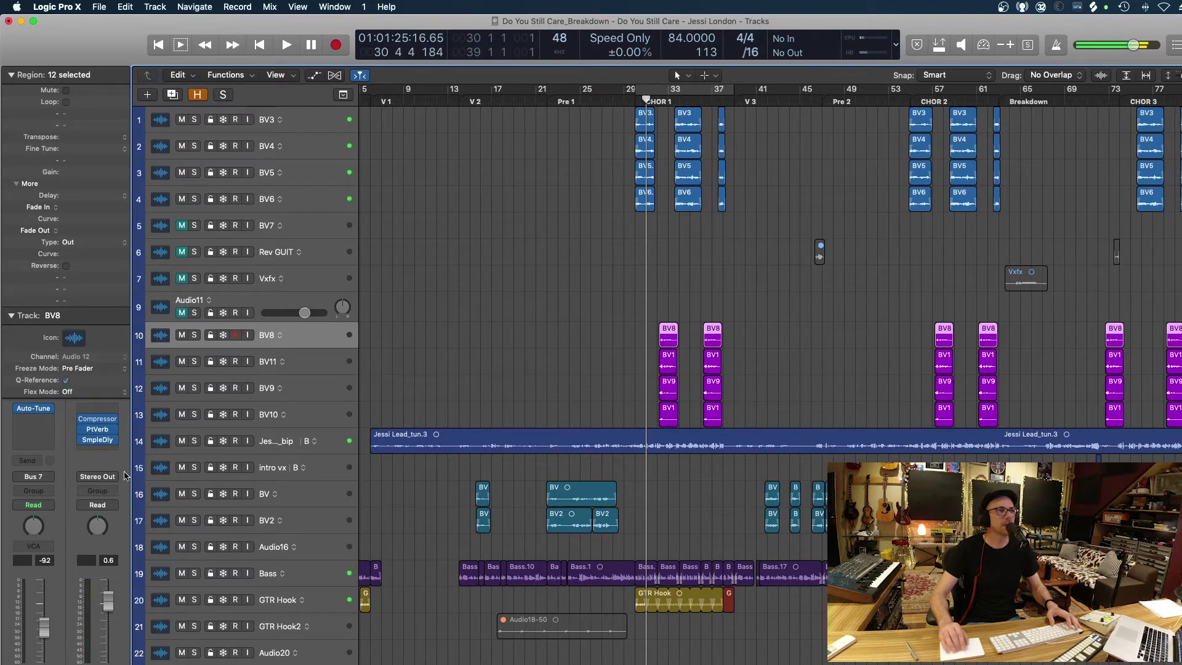
- Examine the PlatinumVerb settings on Bus 7, including its extended parameters, and close the plug-in window
{"action": "left_click", "coordinate": [97, 429]}
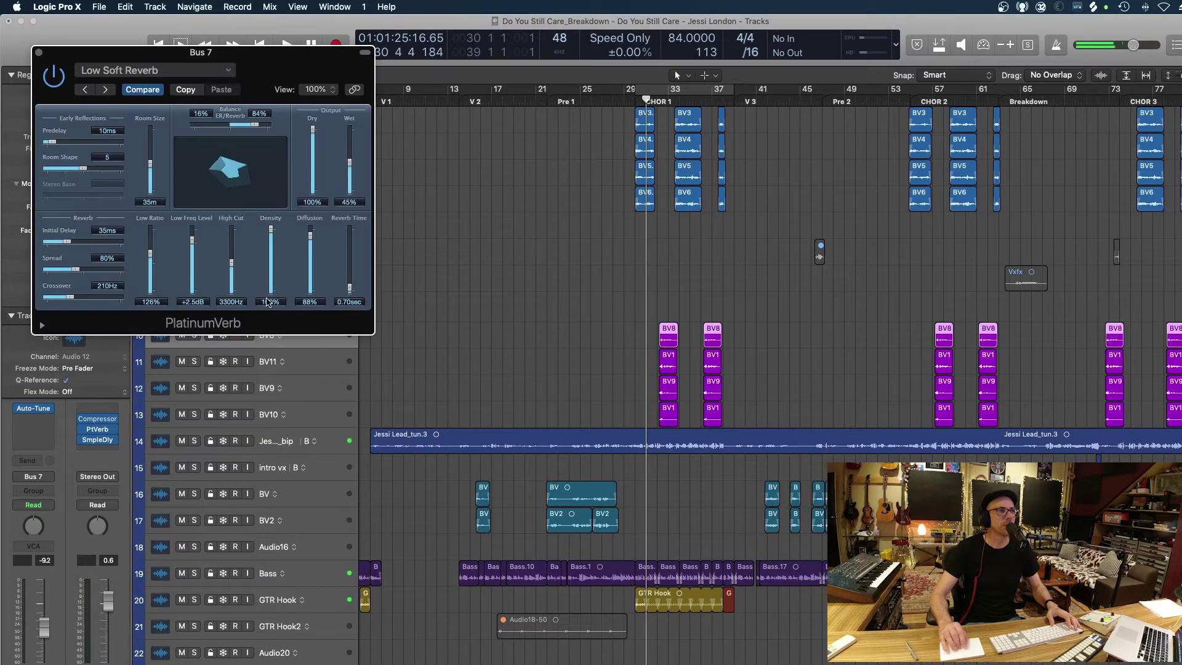
{"action": "left_click_drag", "start_coordinate": [210, 56], "coordinate": [519, 316]}
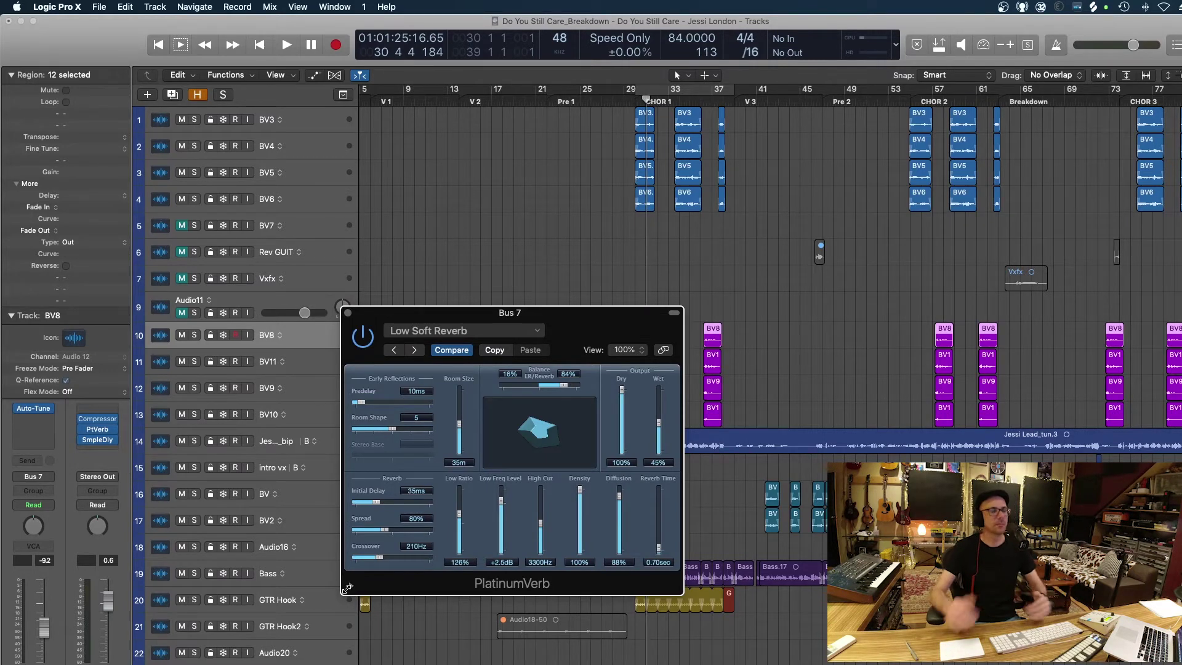
{"action": "left_click", "coordinate": [351, 587]}
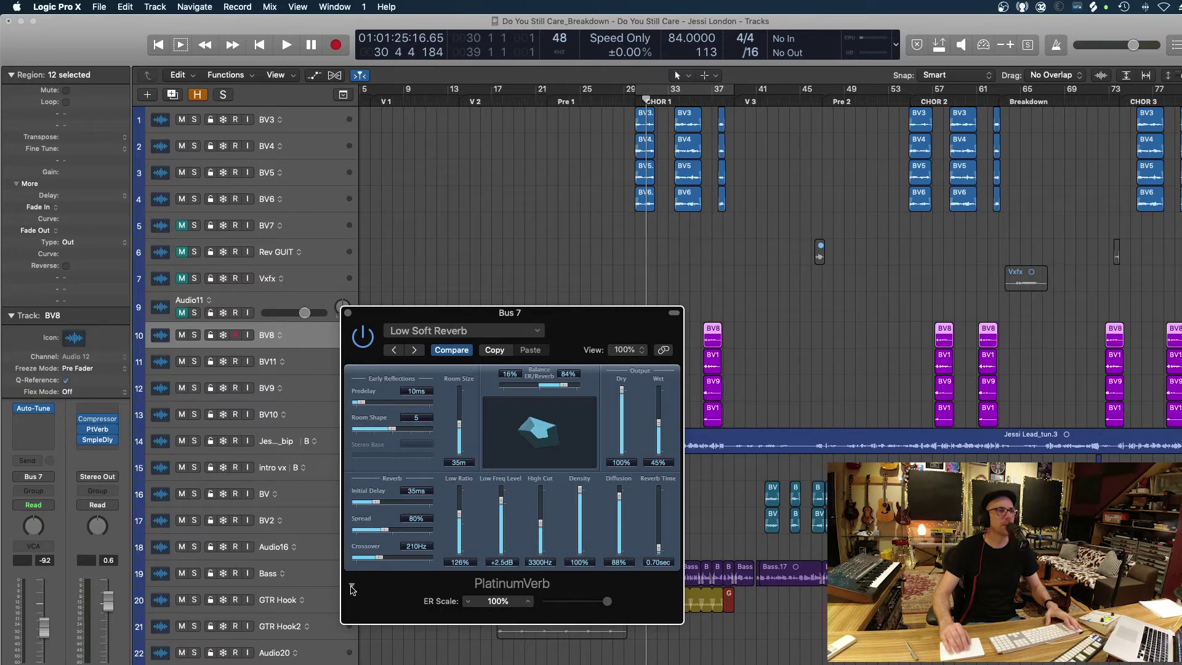
{"action": "left_click", "coordinate": [352, 587]}
{"action": "left_click_drag", "start_coordinate": [373, 308], "coordinate": [472, 301]}
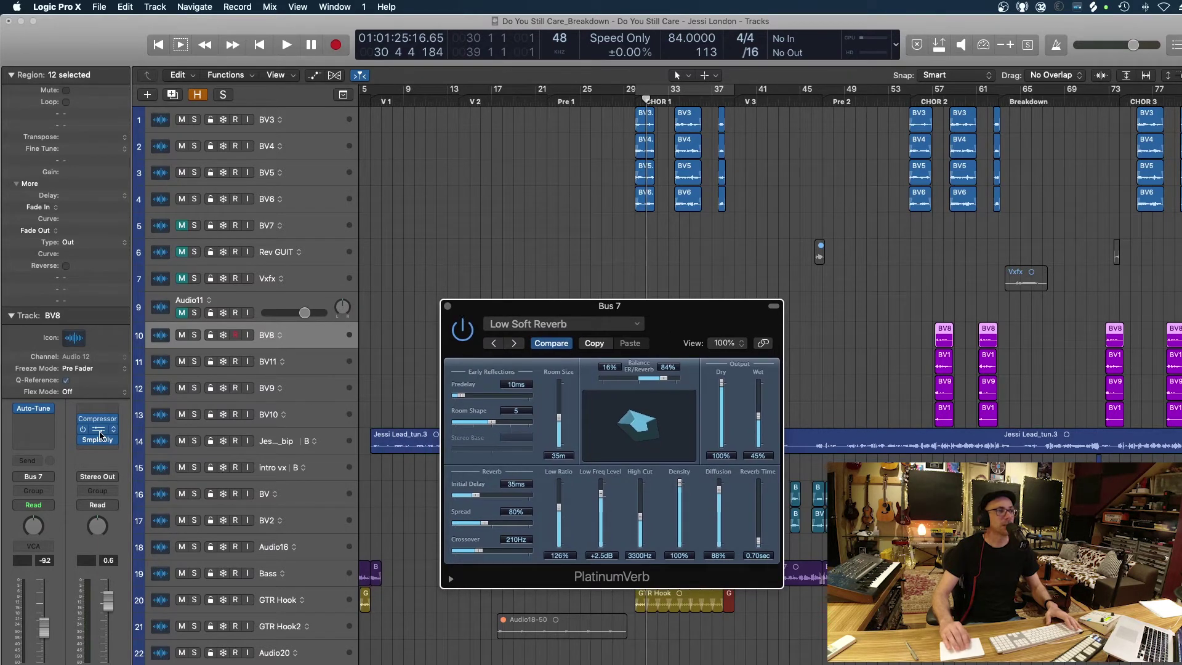
{"action": "left_click", "coordinate": [447, 306]}
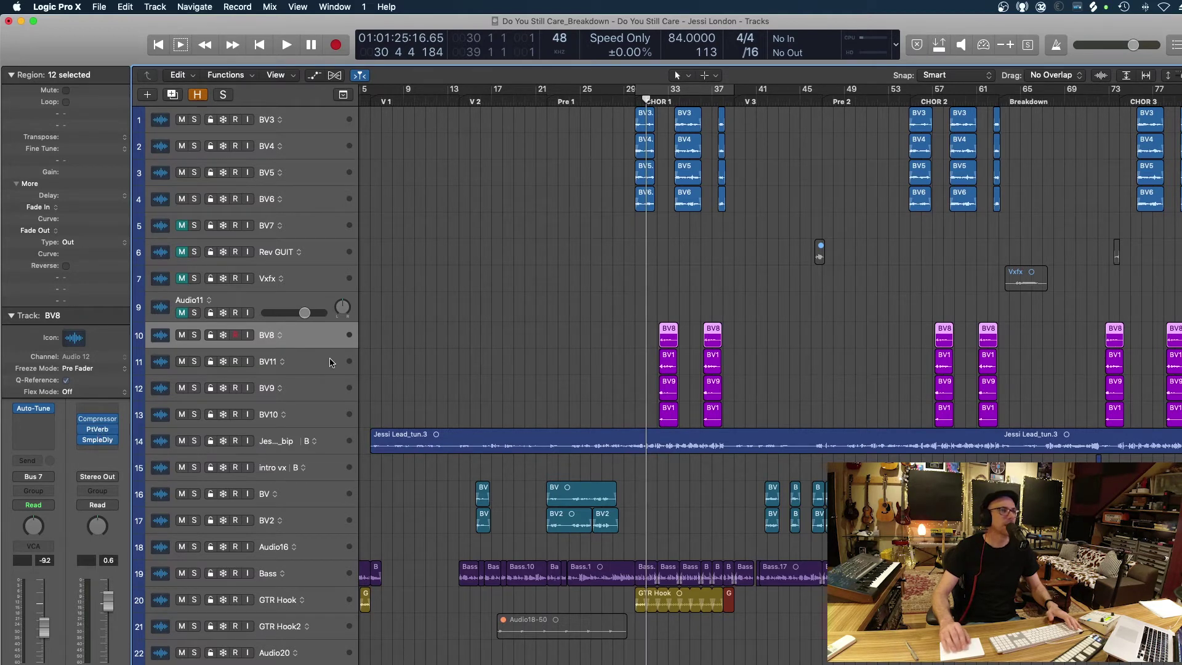
{"action": "left_click", "coordinate": [115, 432]}
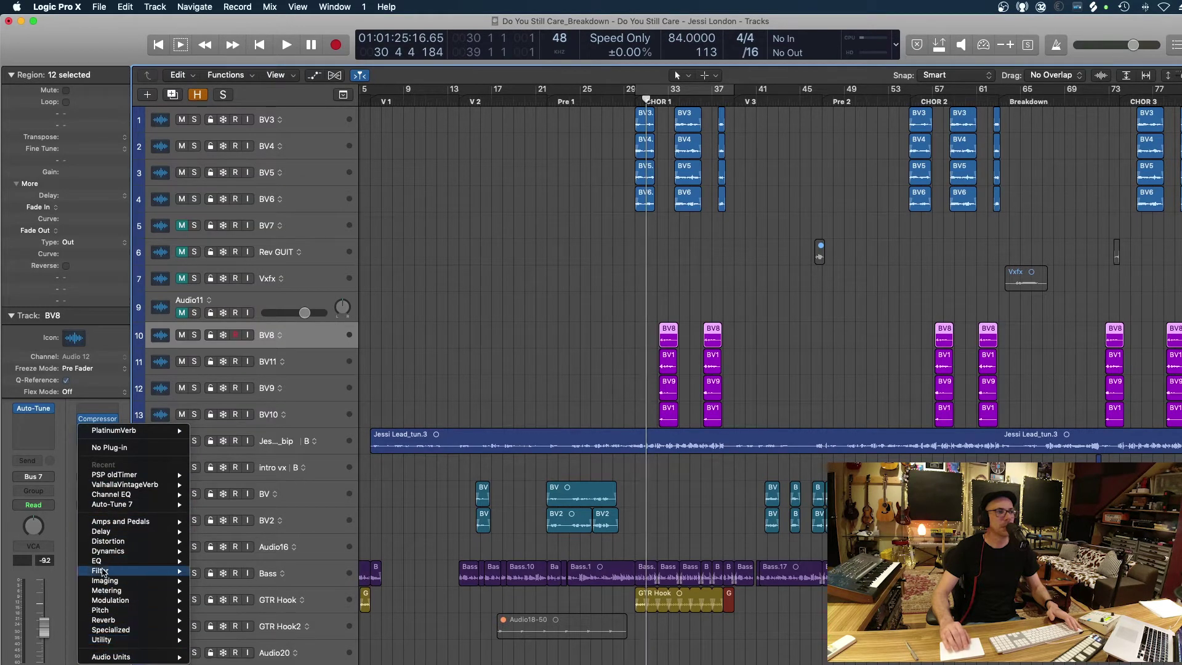
{"action": "mouse_move", "coordinate": [105, 533]}
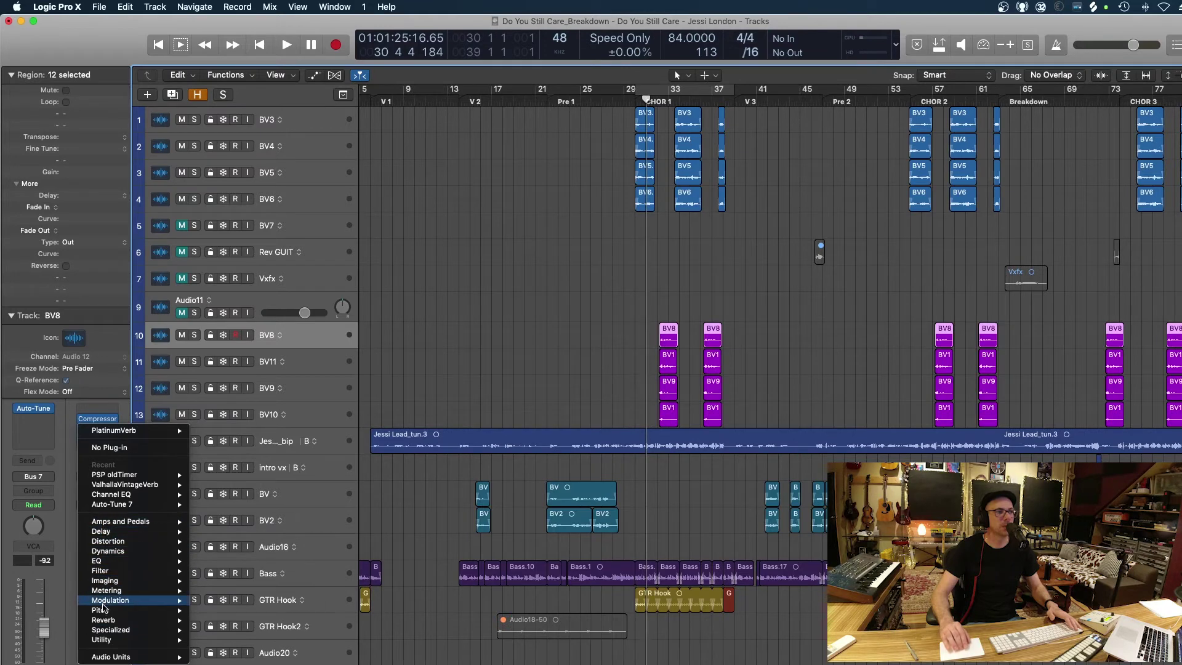
{"action": "mouse_move", "coordinate": [105, 621]}
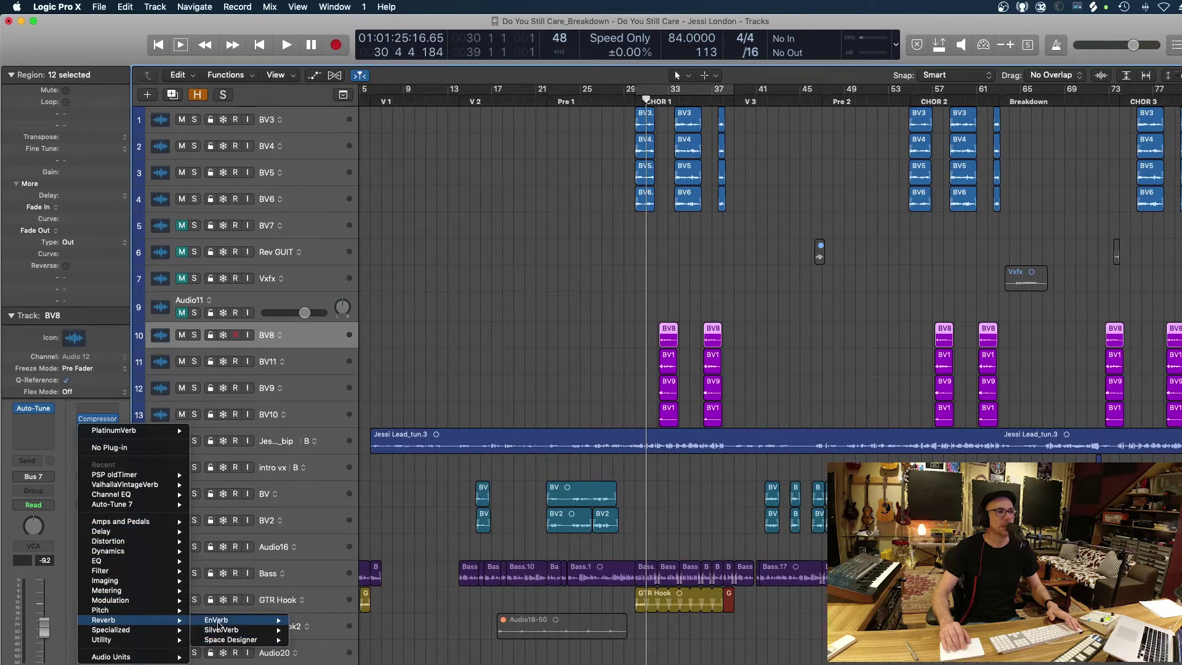
{"action": "mouse_move", "coordinate": [221, 630]}
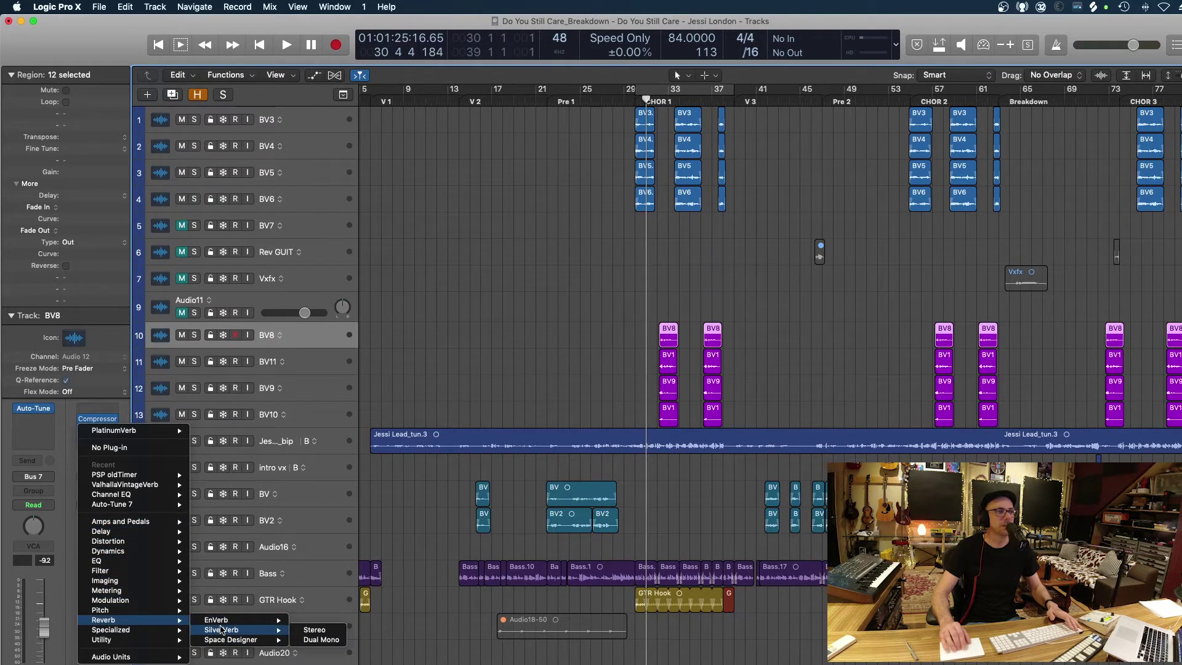
{"action": "left_click", "coordinate": [472, 314]}
{"action": "left_click", "coordinate": [472, 314]}
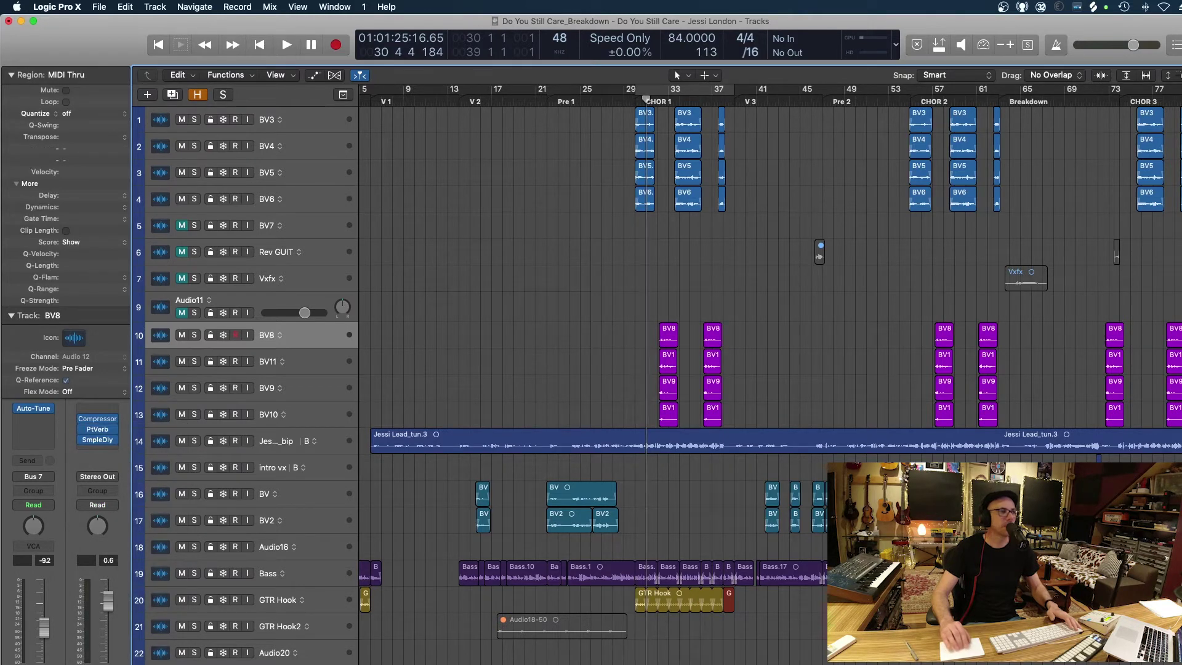
- Solo the BV8 to BV11 parts and replace the PlatinumVerb on Bus 7 with a stereo ValhallaVintageVerb
{"action": "key", "text": "s"}
{"action": "key", "text": "space"}
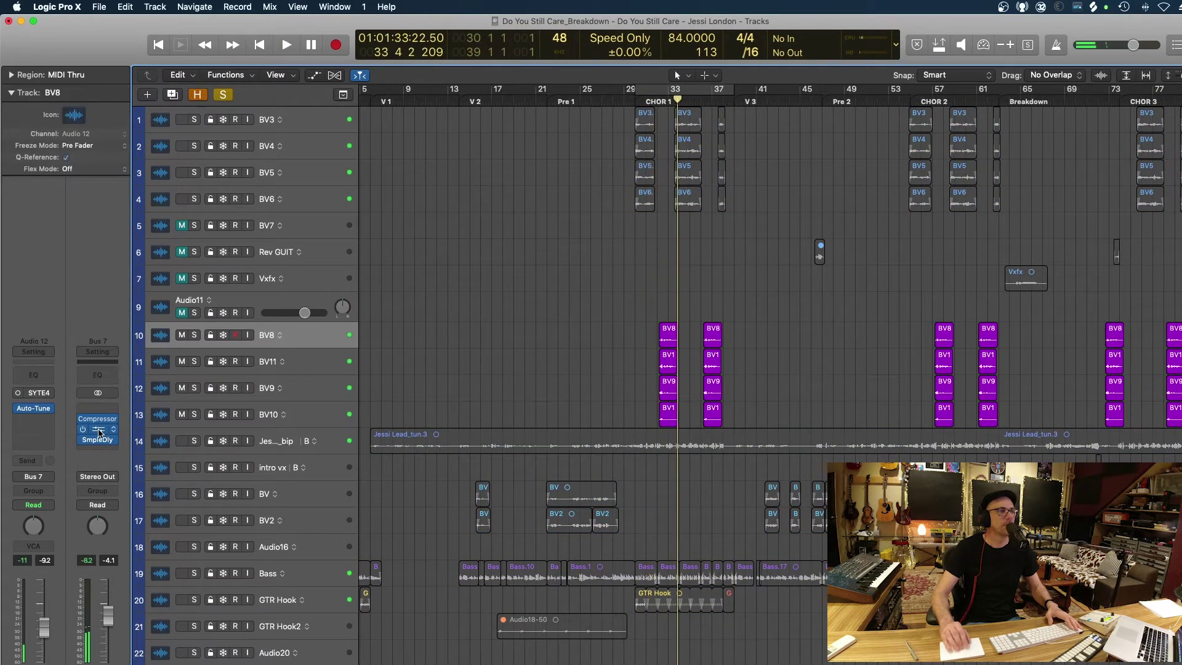
{"action": "left_click", "coordinate": [99, 432]}
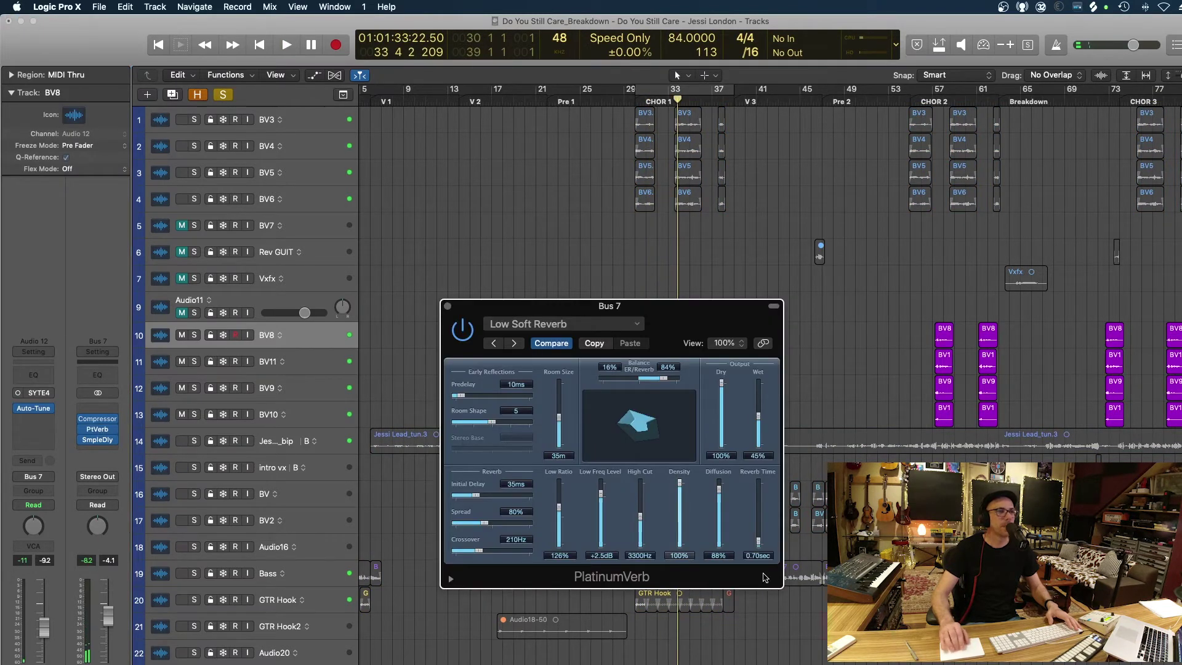
{"action": "left_click", "coordinate": [114, 433]}
{"action": "mouse_move", "coordinate": [117, 486]}
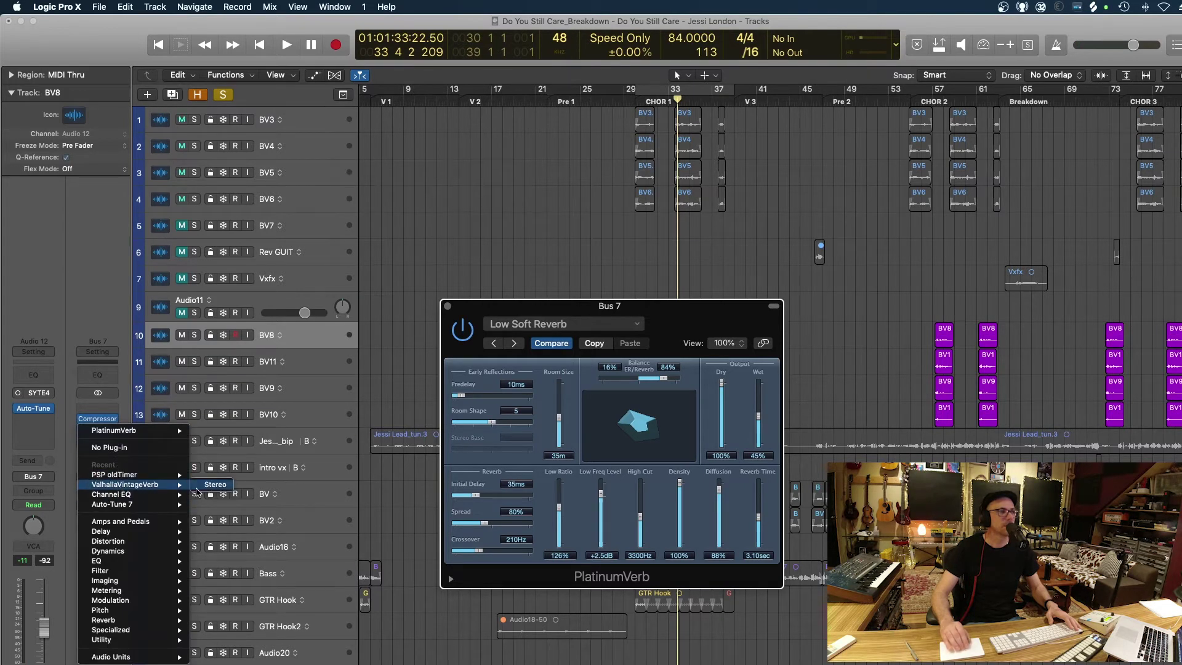
{"action": "left_click", "coordinate": [209, 485]}
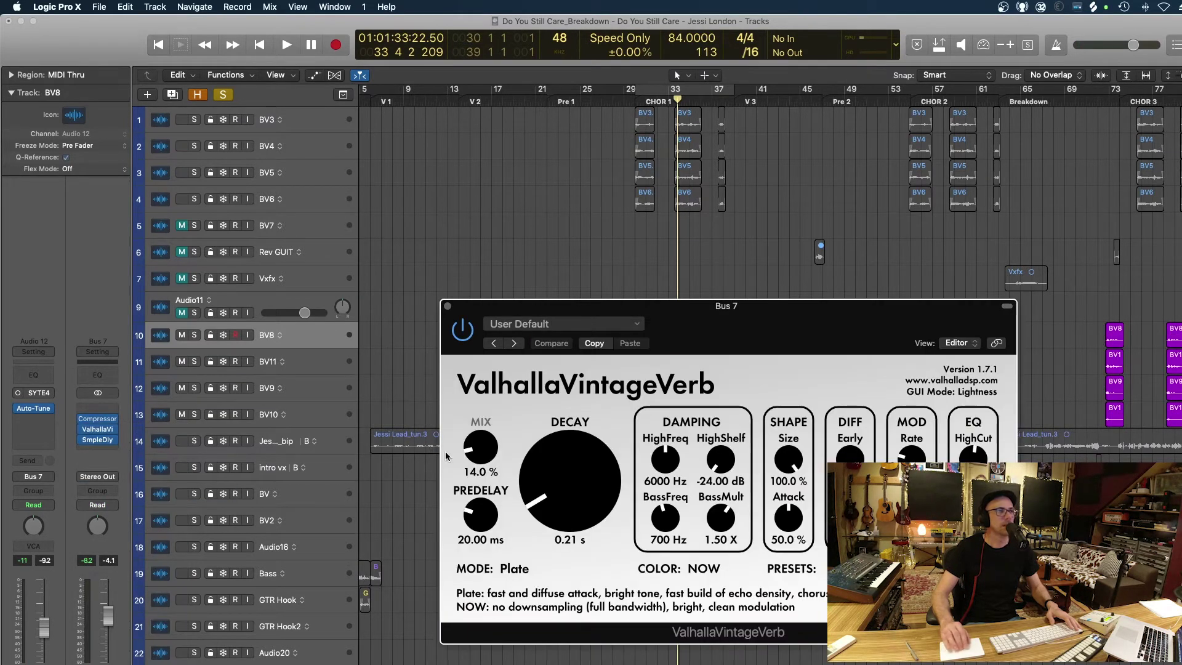
- During playback, set the ValhallaVintageVerb mix to 44.8 %, predelay to 58.87 ms and decay to 2.90 s, and close its window
{"action": "left_click_drag", "start_coordinate": [553, 471], "coordinate": [551, 403]}
{"action": "key", "text": "space"}
{"action": "left_click_drag", "start_coordinate": [482, 438], "coordinate": [483, 391]}
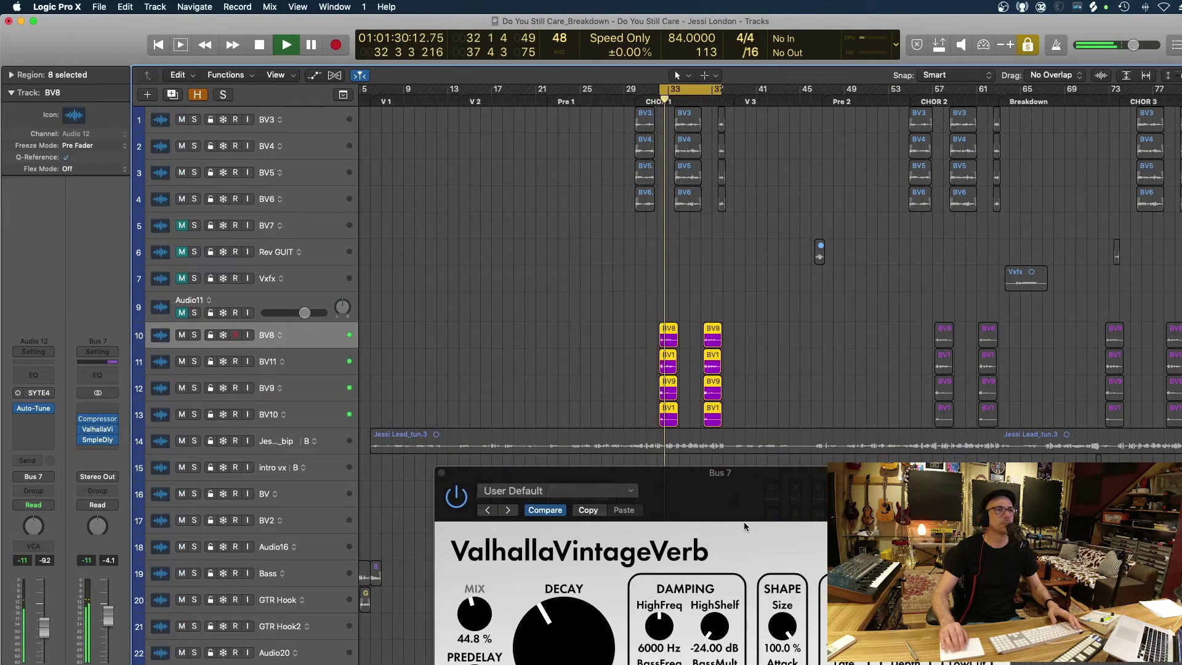
{"action": "left_click_drag", "start_coordinate": [745, 473], "coordinate": [717, 339]}
{"action": "left_click_drag", "start_coordinate": [445, 547], "coordinate": [446, 530]}
{"action": "left_click_drag", "start_coordinate": [534, 511], "coordinate": [533, 529]}
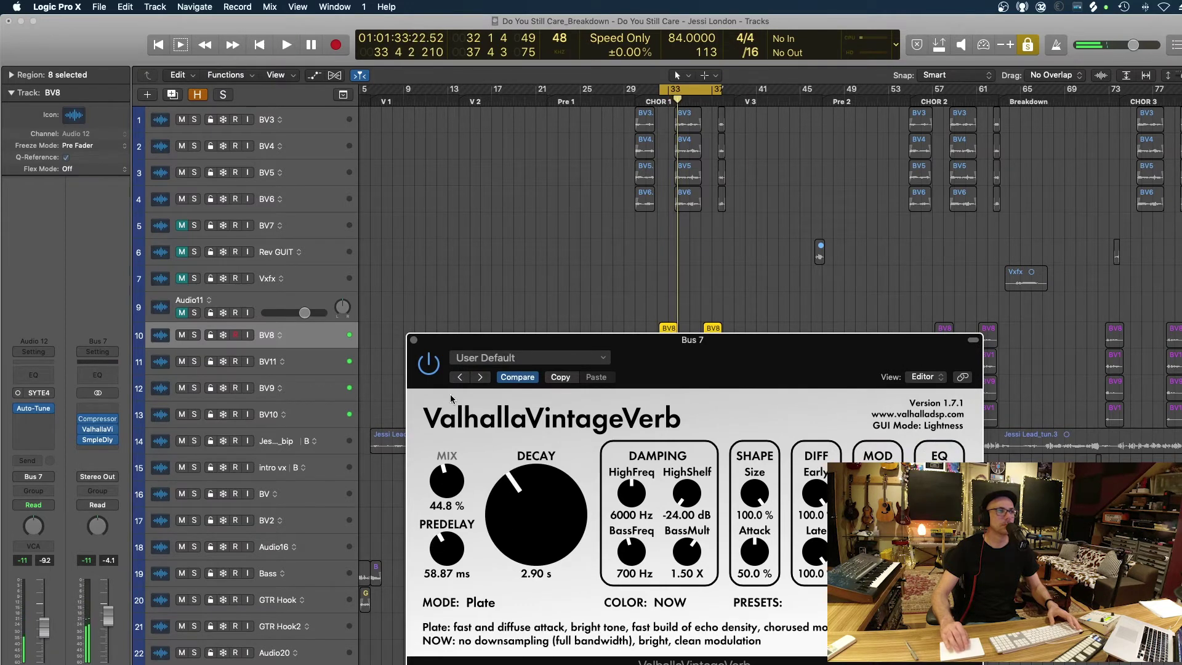
{"action": "left_click", "coordinate": [414, 339]}
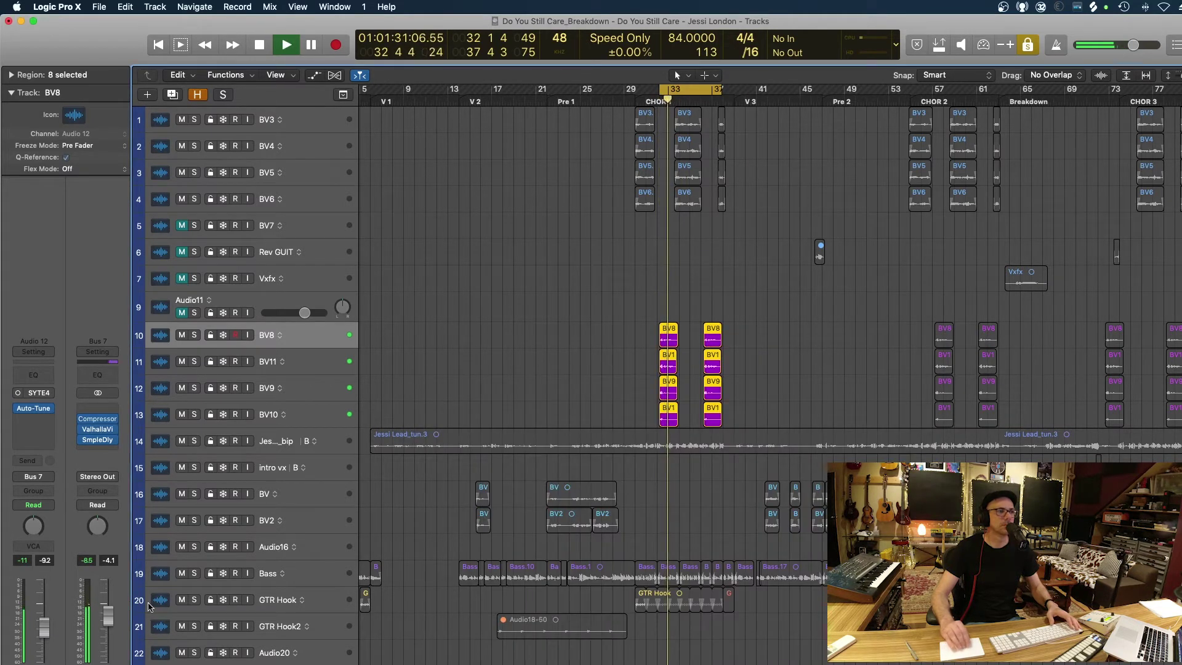
- Turn off solo mode and play the BV8 to BV11 chorus parts within the full mix
{"action": "key", "text": "ctrl+s"}
{"action": "key", "text": "space"}
{"action": "key", "text": "space"}
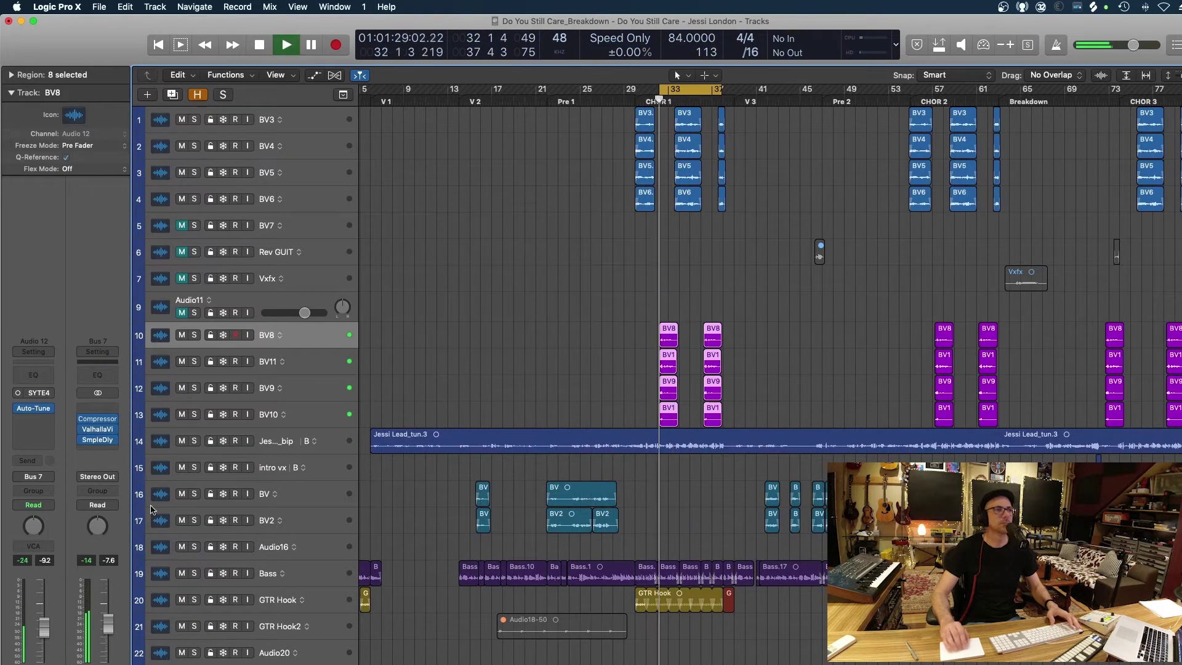
- Raise the Bus 7 fader to -7.0 dB, set the ValhallaVintageVerb mix on Bus 7 to 30.8 %, and close the plug-in window
{"action": "left_click_drag", "start_coordinate": [107, 618], "coordinate": [107, 613]}
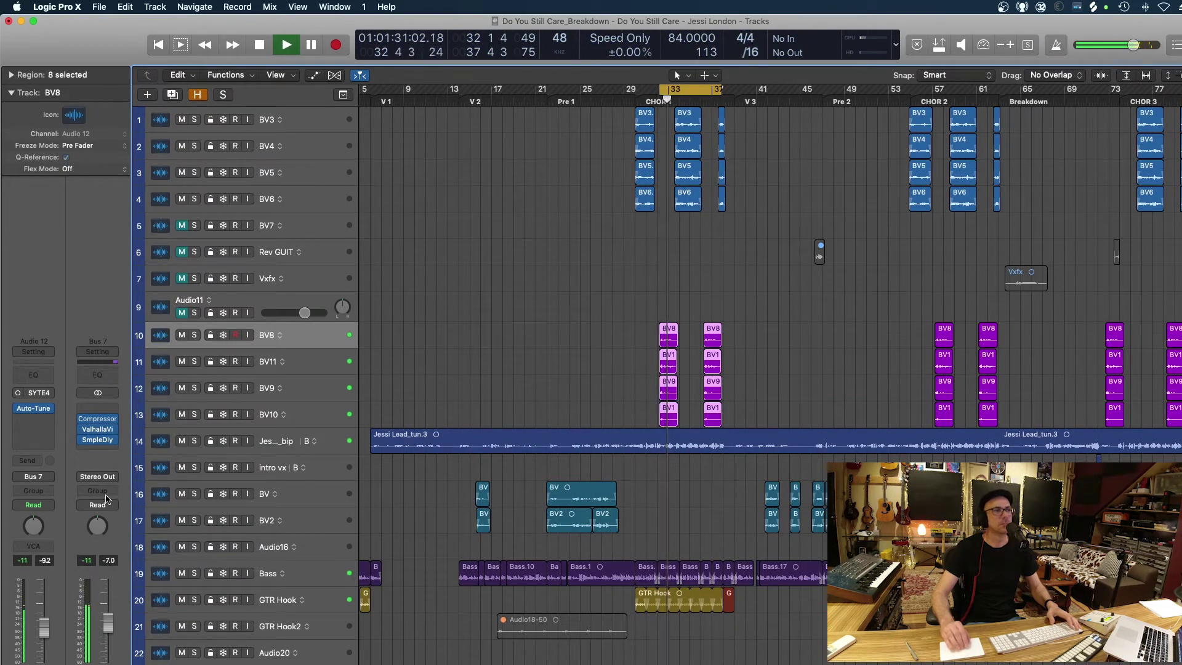
{"action": "left_click", "coordinate": [98, 430]}
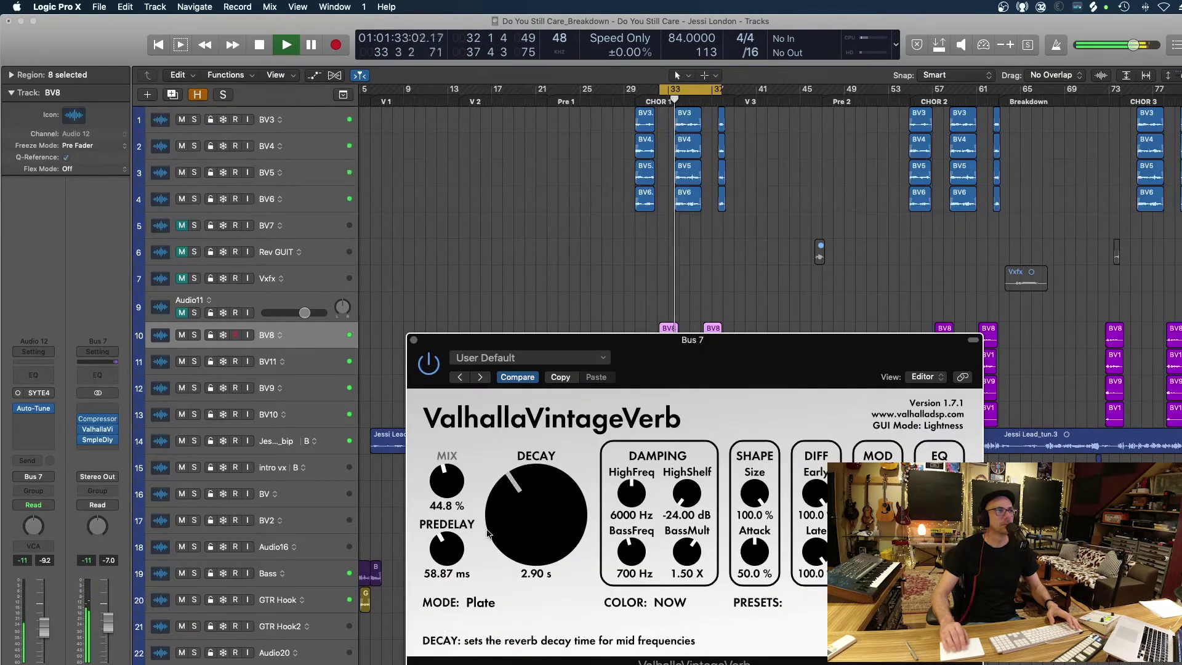
{"action": "left_click_drag", "start_coordinate": [447, 500], "coordinate": [447, 504]}
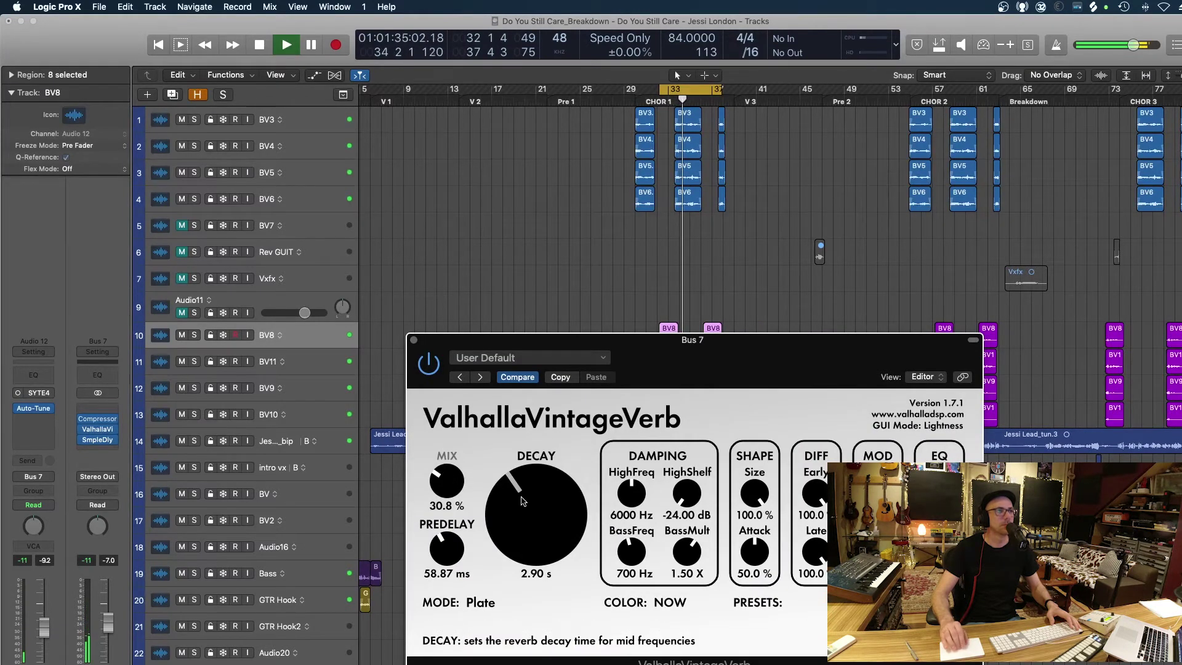
{"action": "left_click", "coordinate": [414, 341]}
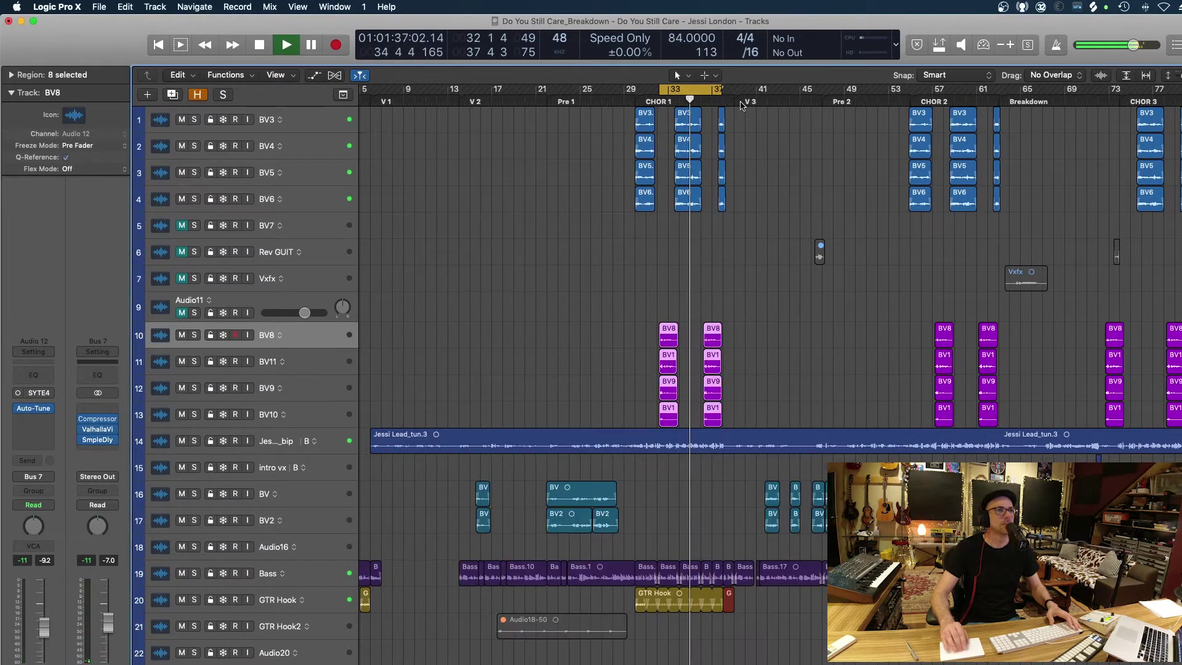
- Turn off cycle playback and unmute the Strings track while the song keeps playing, selecting the Strings region
{"action": "left_click", "coordinate": [695, 93]}
{"action": "key", "text": "super+Left"}
{"action": "key", "text": "super+Left"}
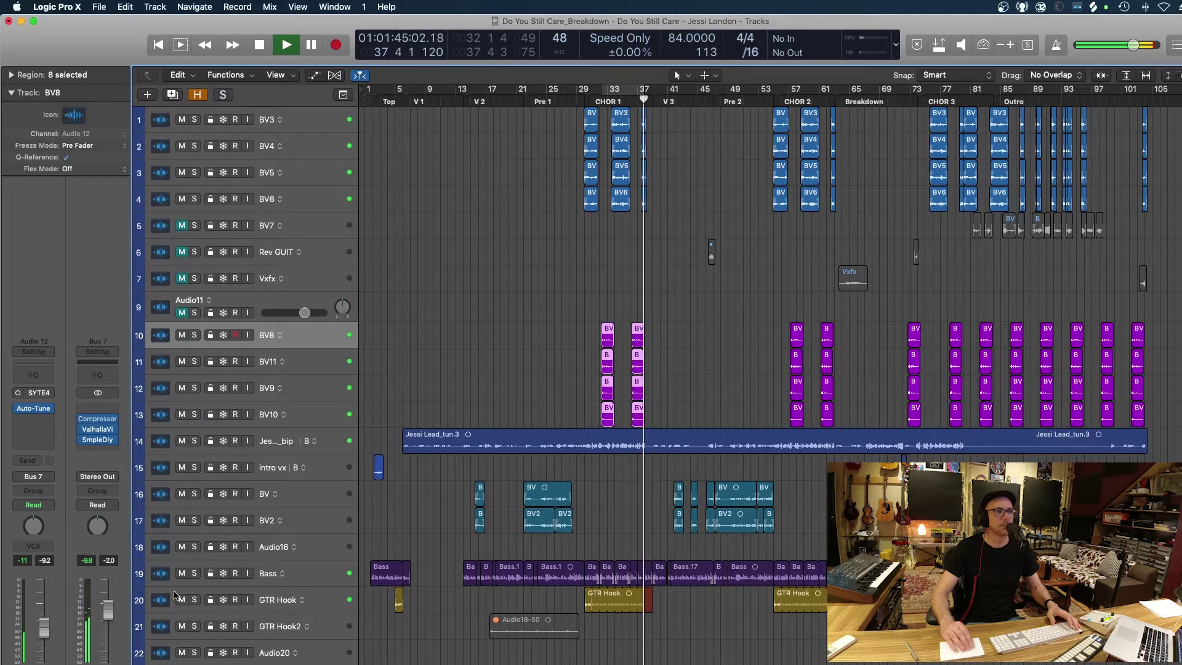
{"action": "scroll", "coordinate": [743, 364], "scroll_direction": "down", "scroll_amount": 10}
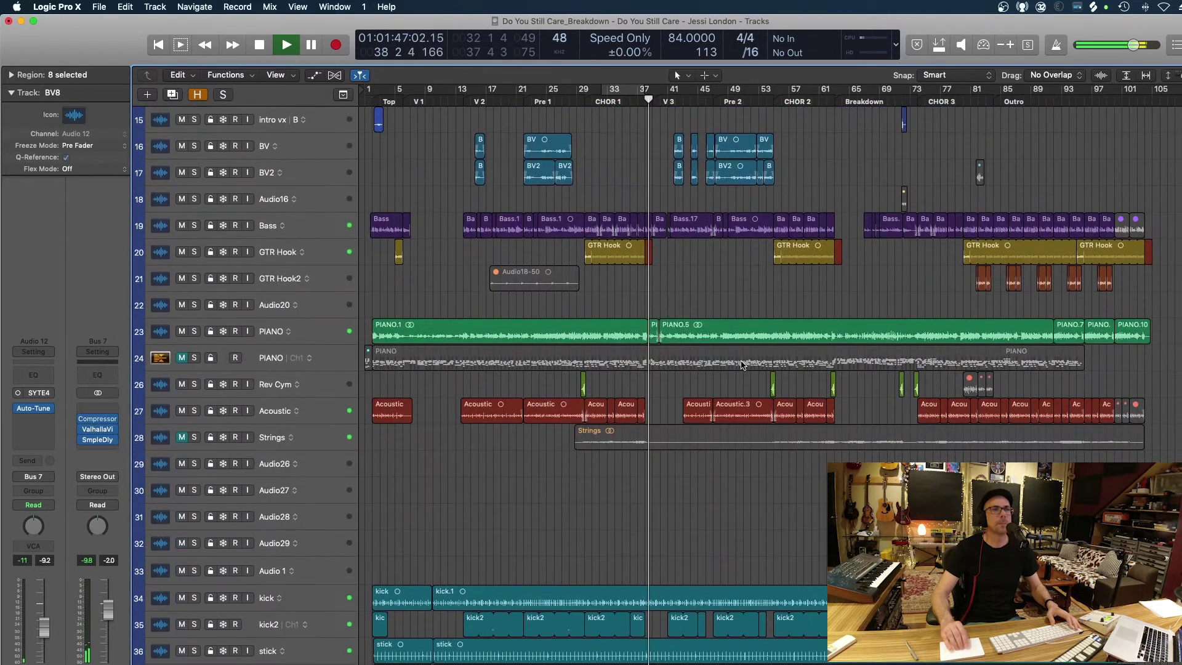
{"action": "scroll", "coordinate": [638, 186], "scroll_direction": "up", "scroll_amount": 3}
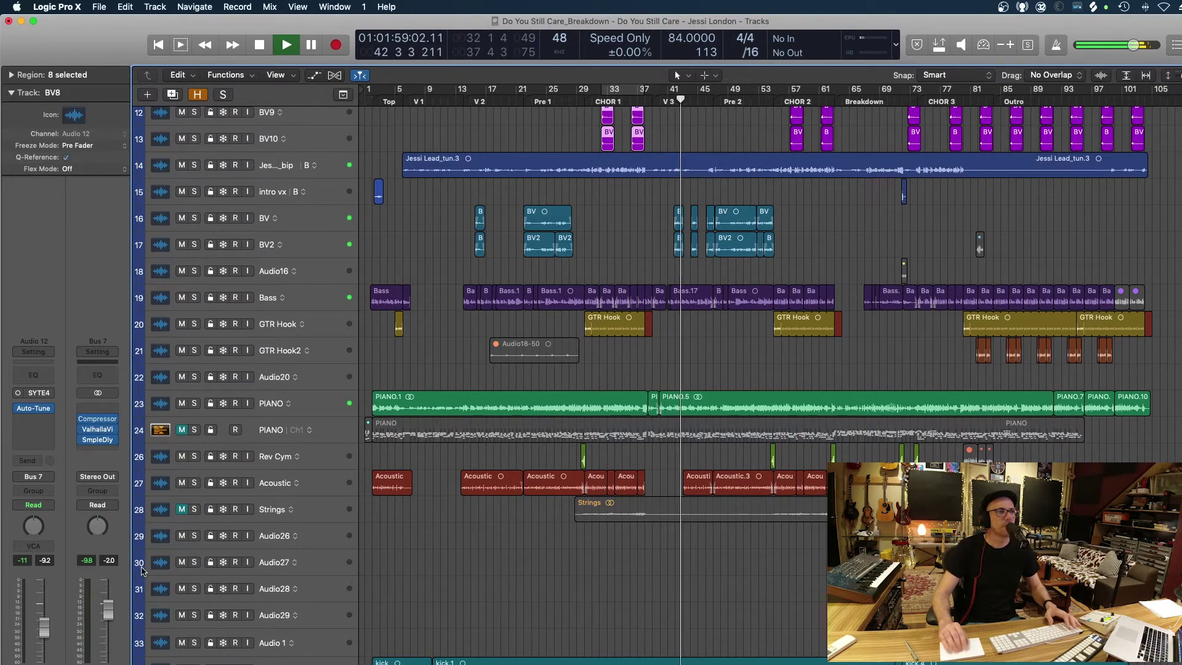
{"action": "left_click", "coordinate": [183, 509]}
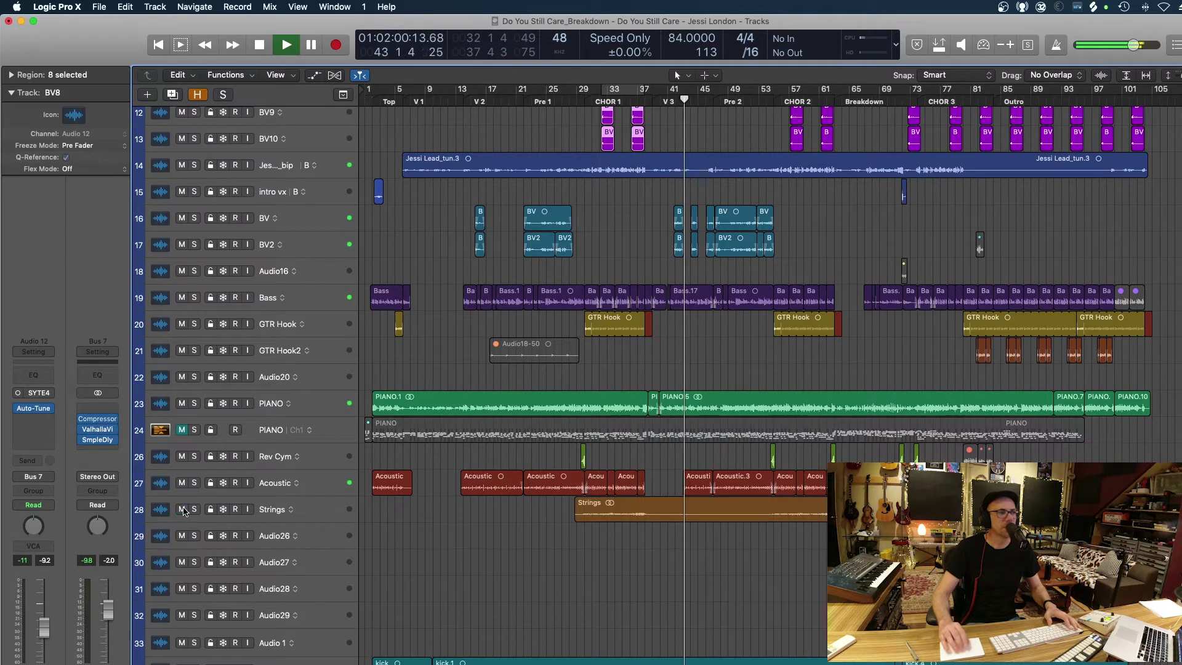
{"action": "left_click", "coordinate": [710, 517]}
- Play through Pre 2 into CHOR 2 while looking over the vocal, bass, guitar and piano regions in the arrangement
{"action": "scroll", "coordinate": [710, 517], "scroll_direction": "up", "scroll_amount": 2}
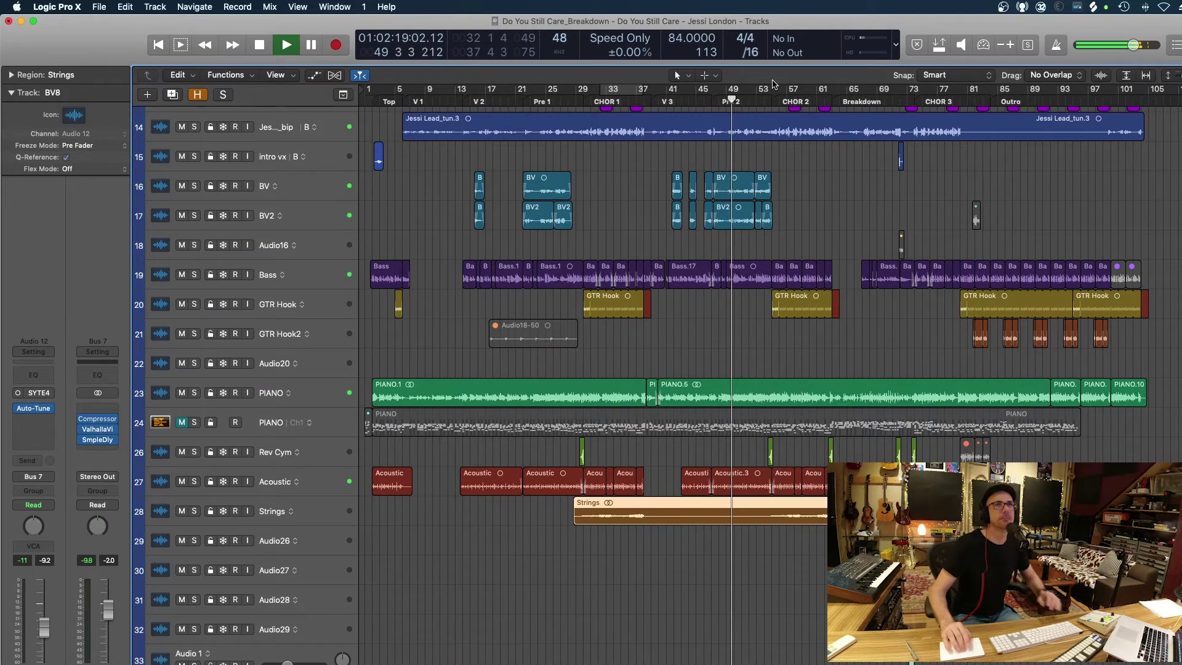
{"action": "scroll", "coordinate": [889, 312], "scroll_direction": "up", "scroll_amount": 6}
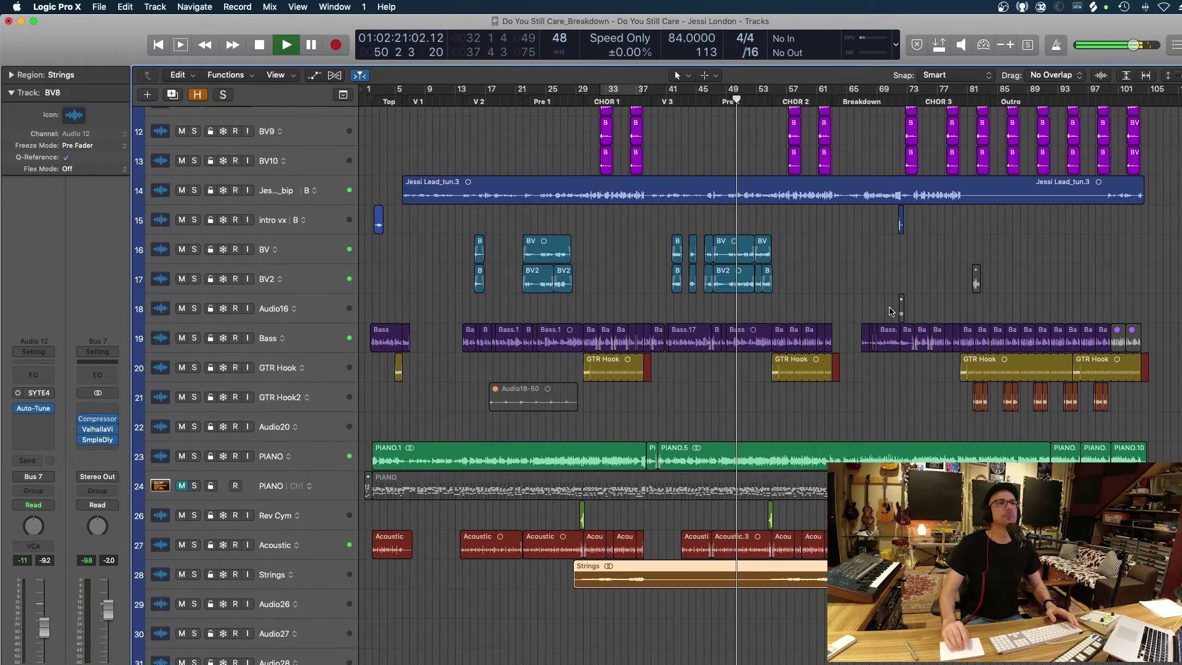
{"action": "scroll", "coordinate": [893, 406], "scroll_direction": "up", "scroll_amount": 4}
{"action": "scroll", "coordinate": [892, 412], "scroll_direction": "down", "scroll_amount": 3}
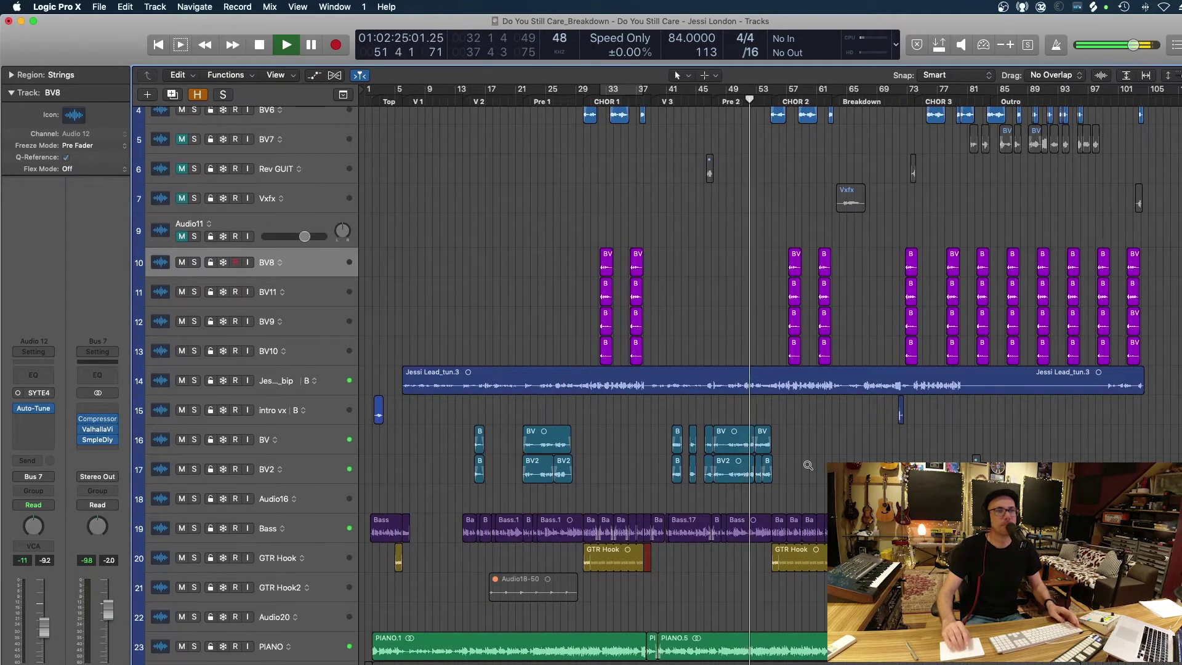
{"action": "scroll", "coordinate": [808, 465], "scroll_direction": "right", "scroll_amount": 4}
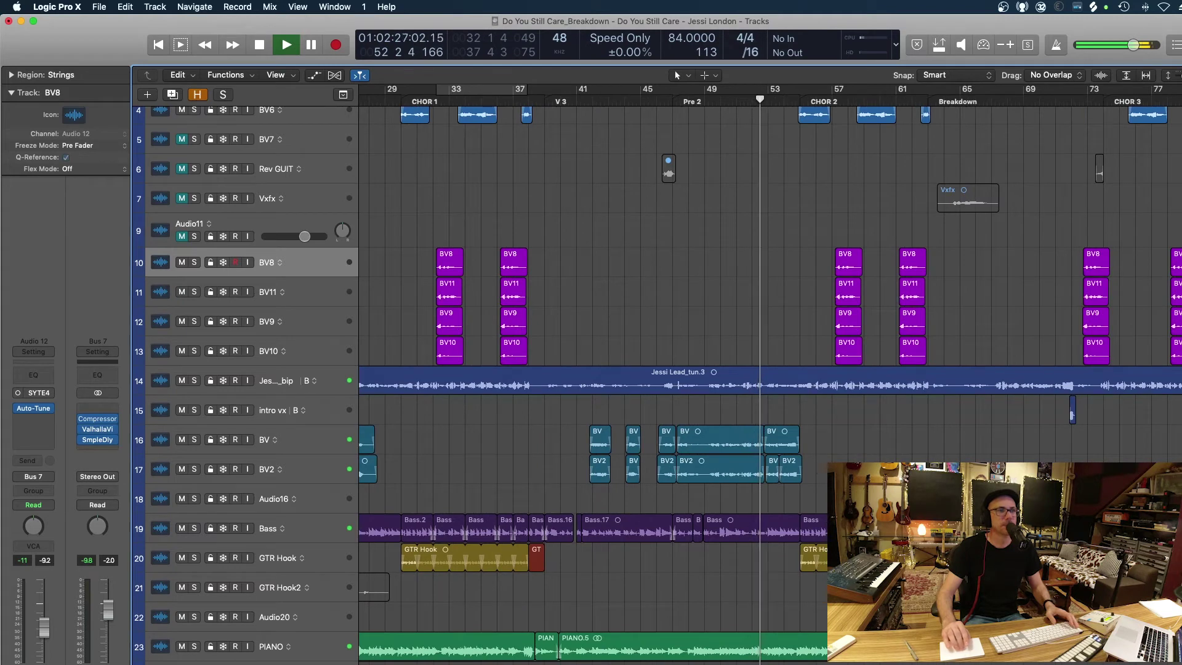
{"action": "scroll", "coordinate": [769, 382], "scroll_direction": "left", "scroll_amount": 4}
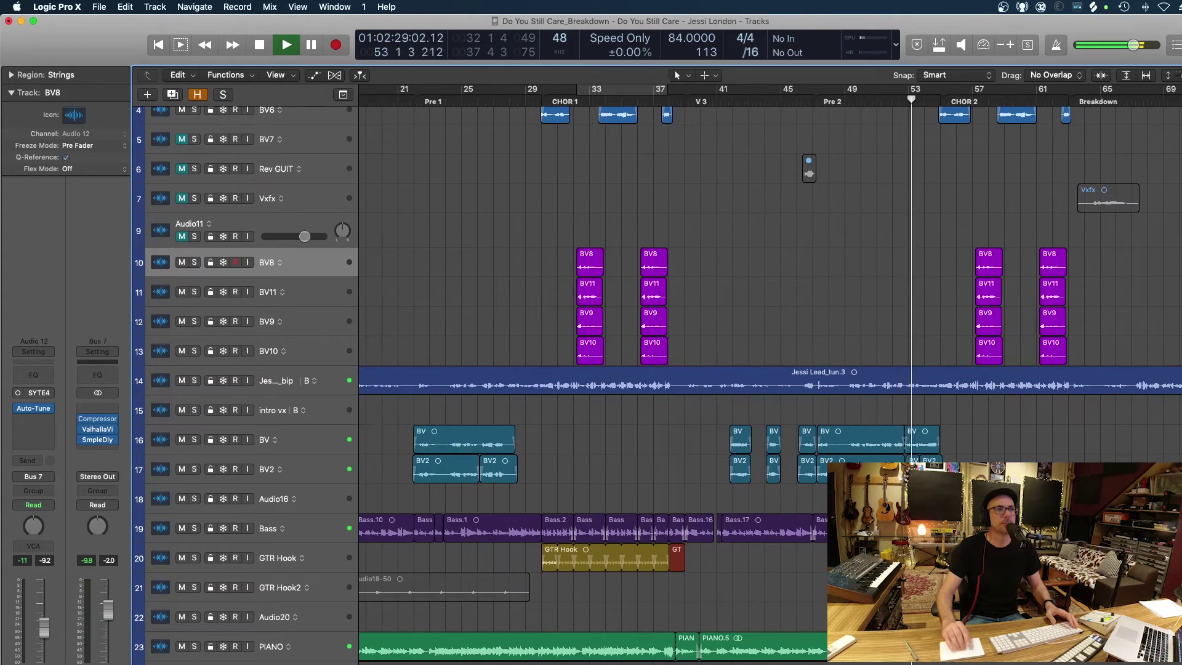
{"action": "scroll", "coordinate": [769, 382], "scroll_direction": "right", "scroll_amount": 2}
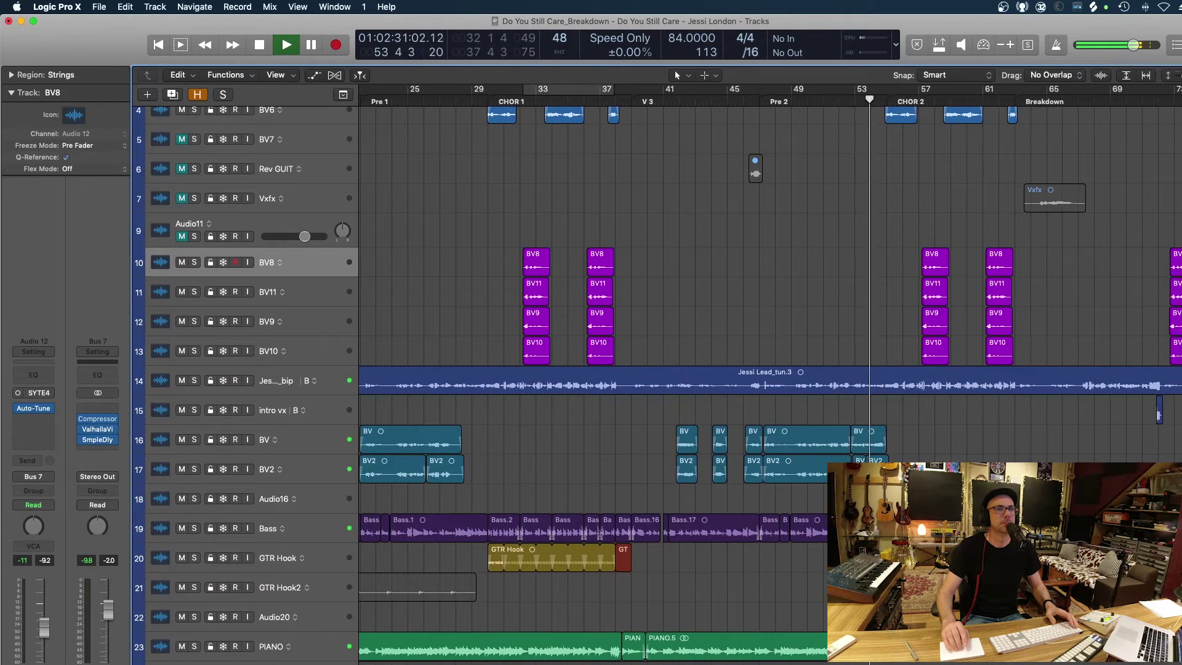
{"action": "scroll", "coordinate": [770, 382], "scroll_direction": "down", "scroll_amount": 5}
{"action": "scroll", "coordinate": [769, 381], "scroll_direction": "up", "scroll_amount": 6}
{"action": "scroll", "coordinate": [770, 381], "scroll_direction": "right", "scroll_amount": 2}
{"action": "scroll", "coordinate": [799, 379], "scroll_direction": "up", "scroll_amount": 3}
{"action": "scroll", "coordinate": [799, 379], "scroll_direction": "right", "scroll_amount": 3}
{"action": "scroll", "coordinate": [799, 380], "scroll_direction": "down", "scroll_amount": 3}
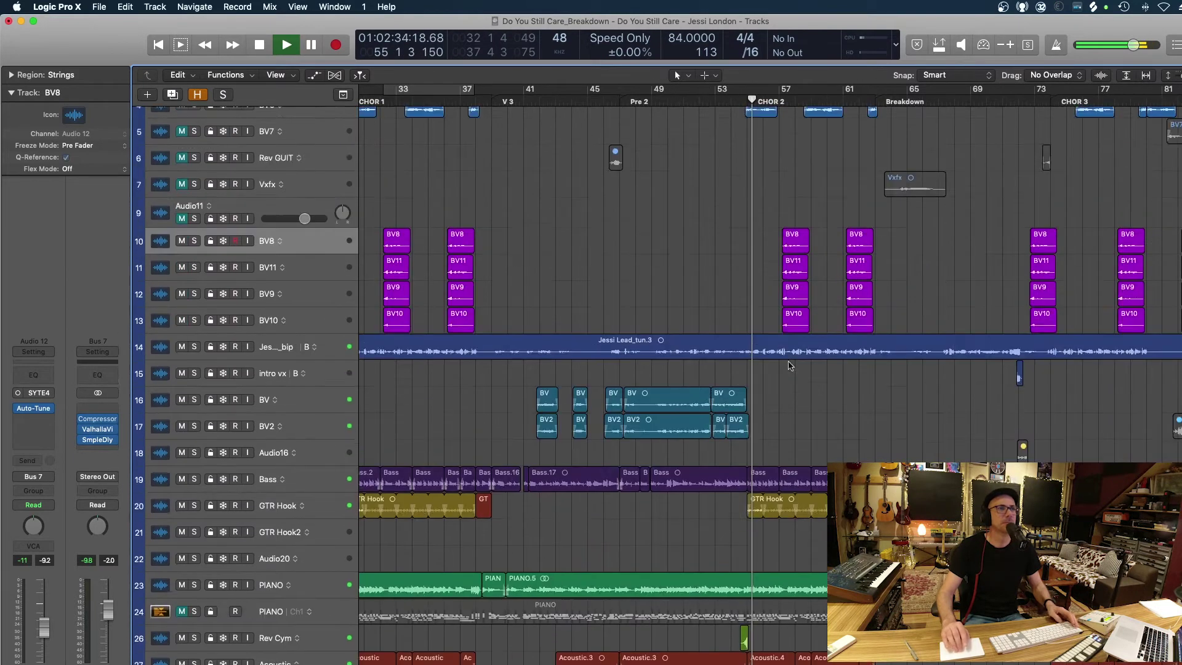
- Stop playback and unmute the Vxfx and BV7 tracks
{"action": "scroll", "coordinate": [799, 379], "scroll_direction": "up", "scroll_amount": 3}
{"action": "scroll", "coordinate": [800, 377], "scroll_direction": "left", "scroll_amount": 5}
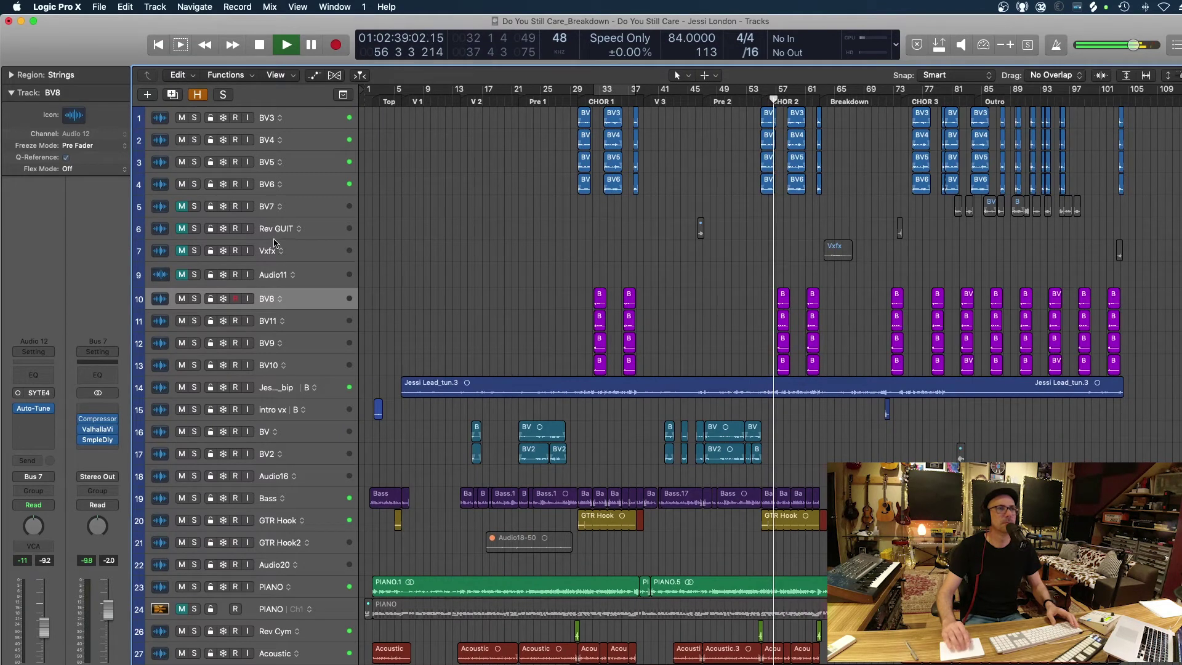
{"action": "key", "text": "space"}
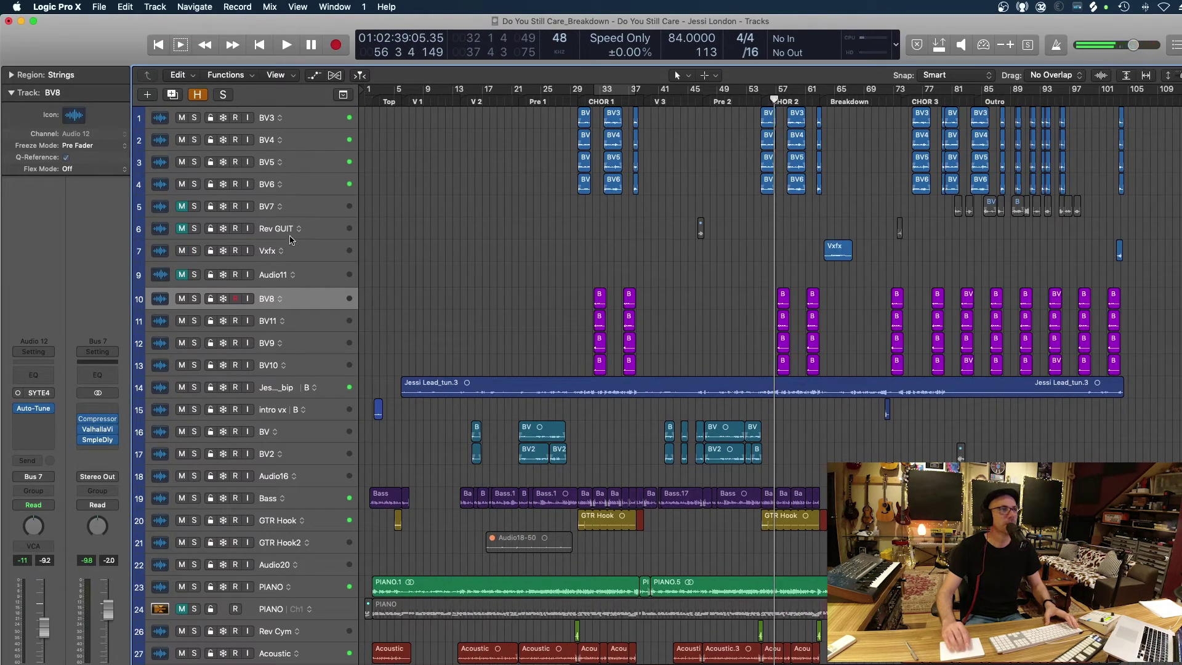
{"action": "left_click", "coordinate": [182, 206]}
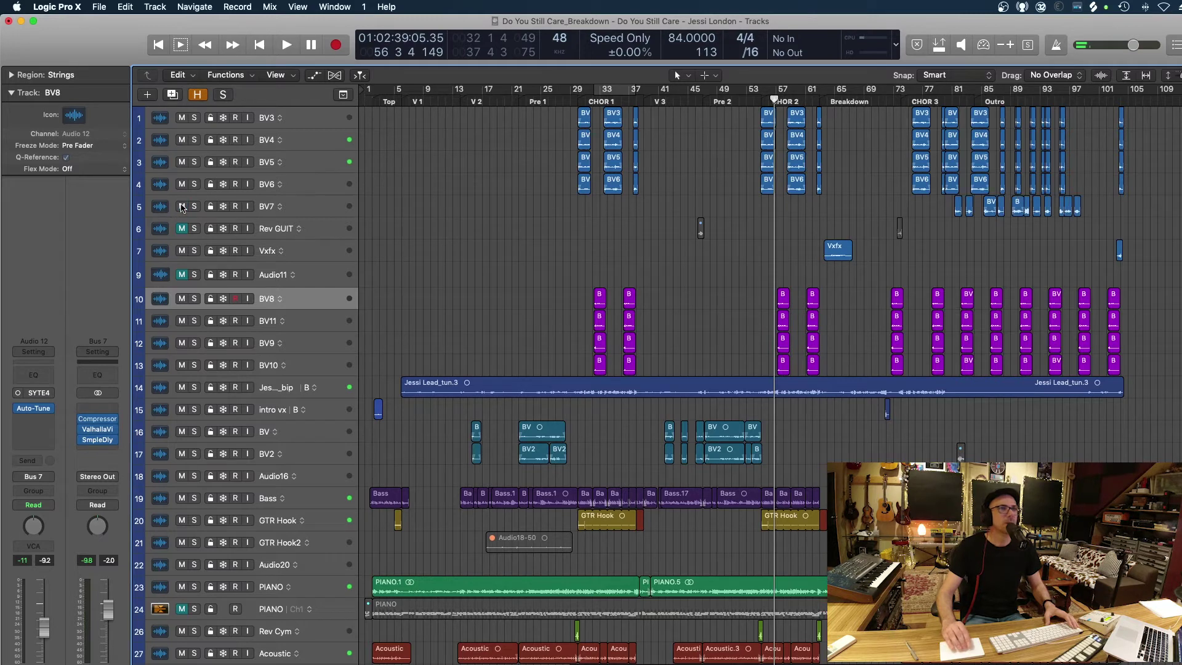
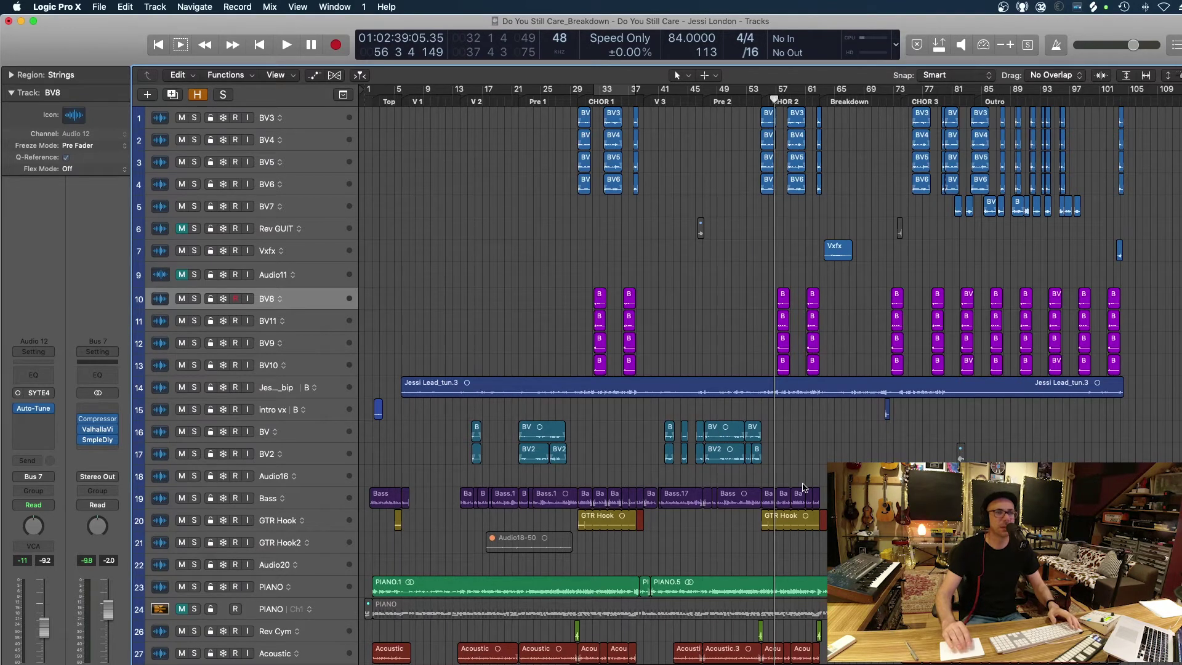
- Audition the Strings region in solo at CHOR 2, enlarging the track rows, and stop playback with solo turned off
{"action": "scroll", "coordinate": [804, 487], "scroll_direction": "down", "scroll_amount": 3}
{"action": "scroll", "coordinate": [804, 567], "scroll_direction": "down", "scroll_amount": 3}
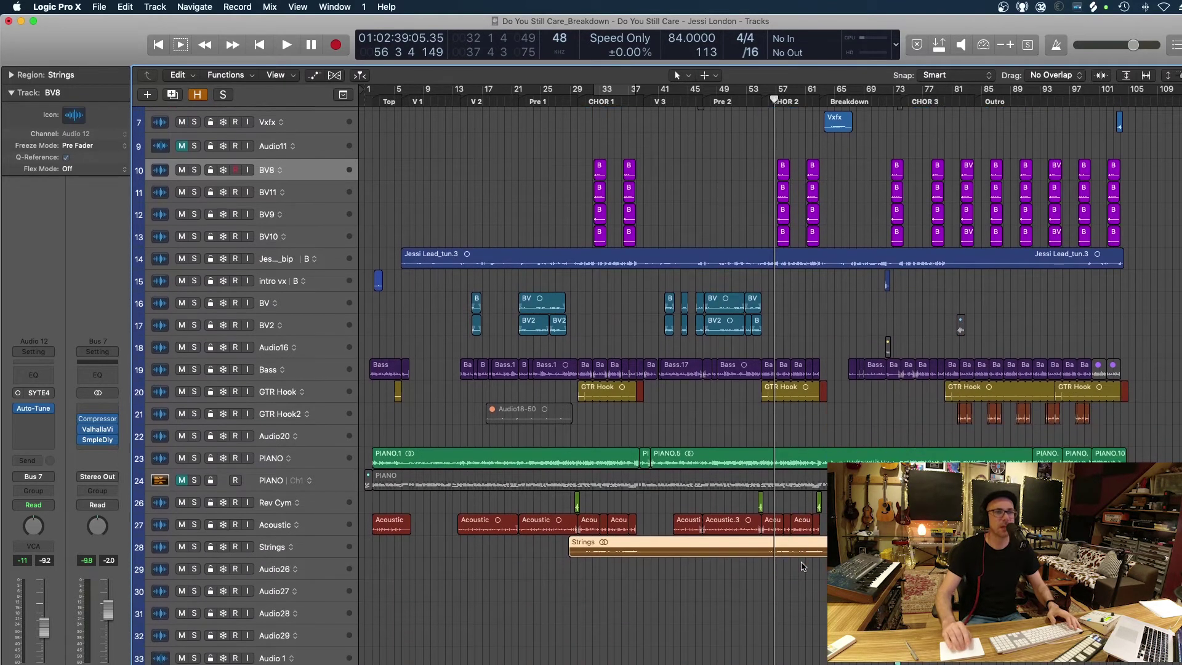
{"action": "key", "text": "ctrl+s"}
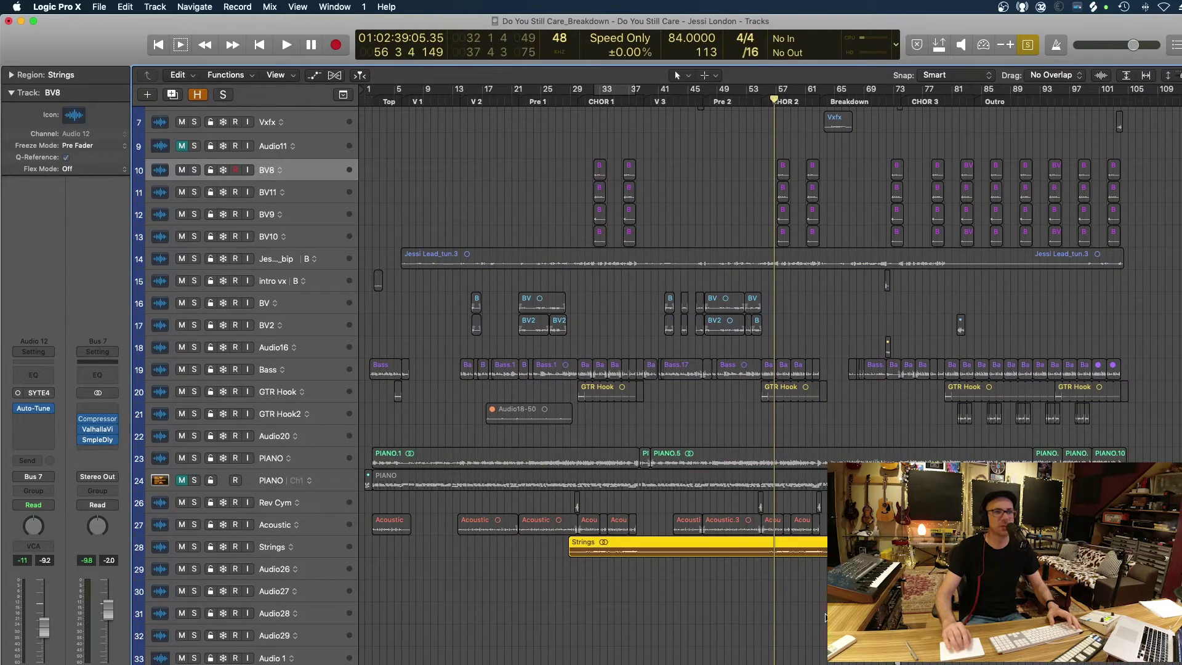
{"action": "key", "text": "space"}
{"action": "key", "text": "super+Down"}
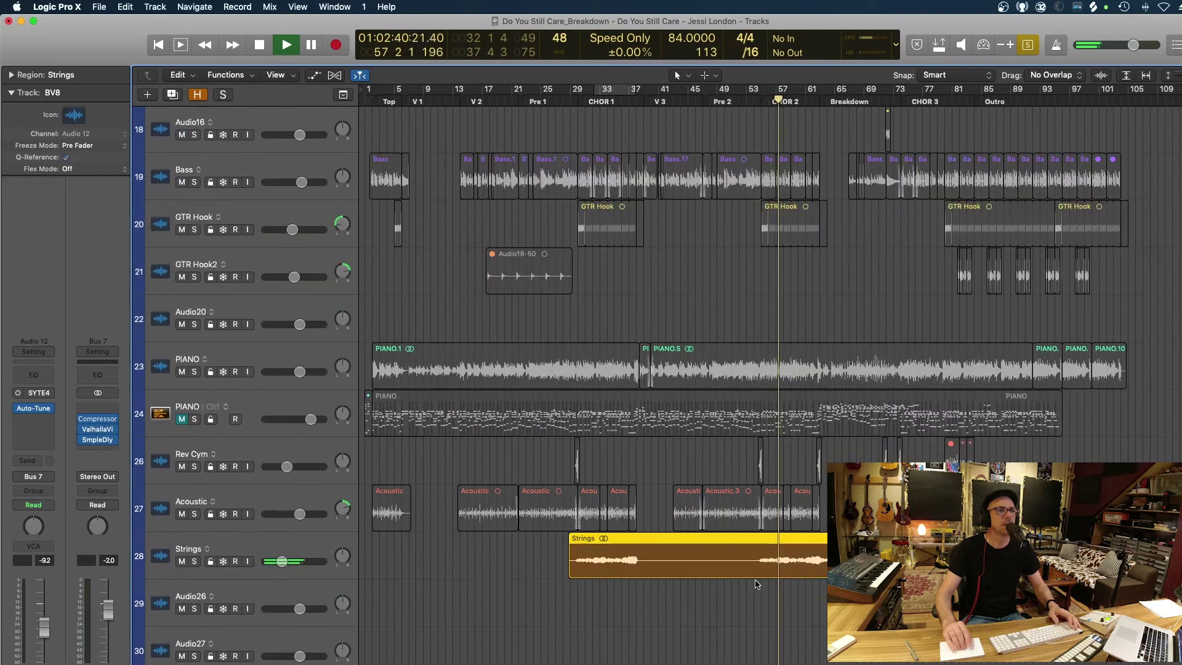
{"action": "scroll", "coordinate": [746, 584], "scroll_direction": "down", "scroll_amount": 20}
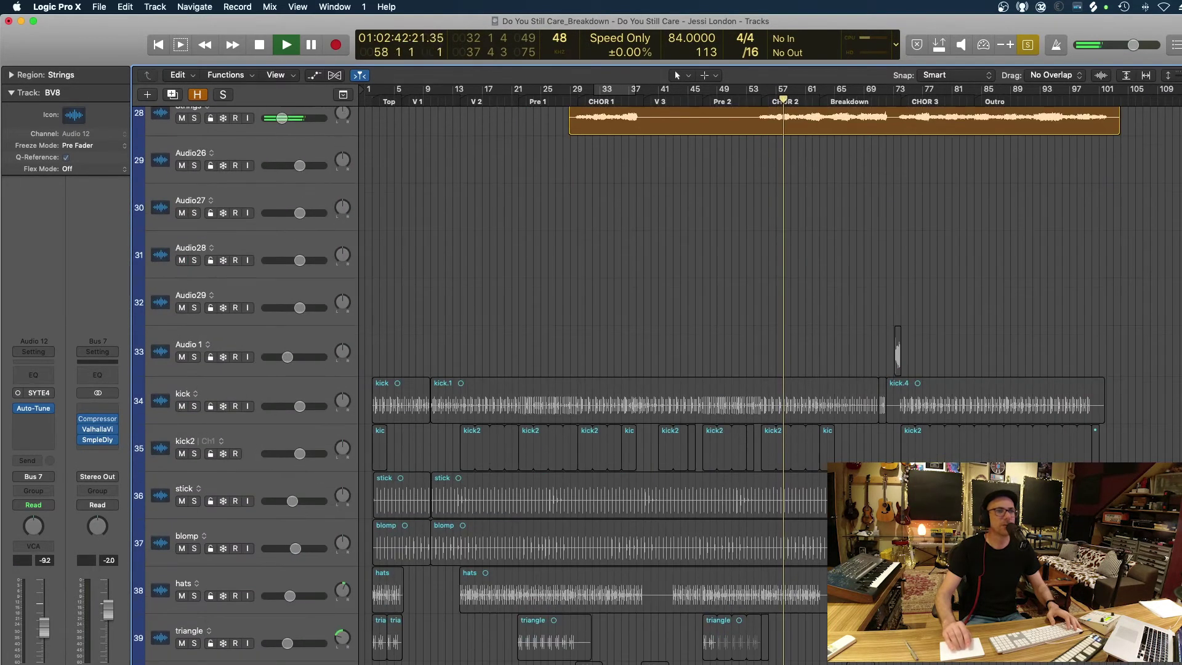
{"action": "key", "text": "space"}
{"action": "key", "text": "ctrl+s"}
- Play the full mix from bar 62 and select the Rev GUIT track
{"action": "scroll", "coordinate": [746, 430], "scroll_direction": "up", "scroll_amount": 20}
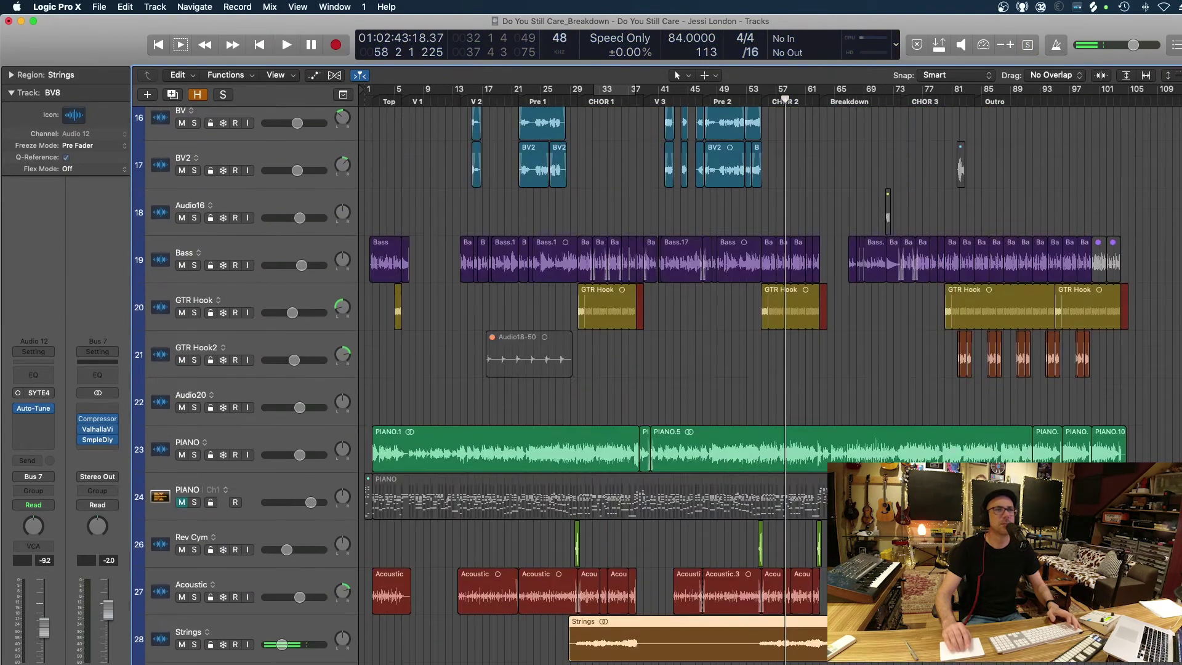
{"action": "scroll", "coordinate": [850, 324], "scroll_direction": "up", "scroll_amount": 20}
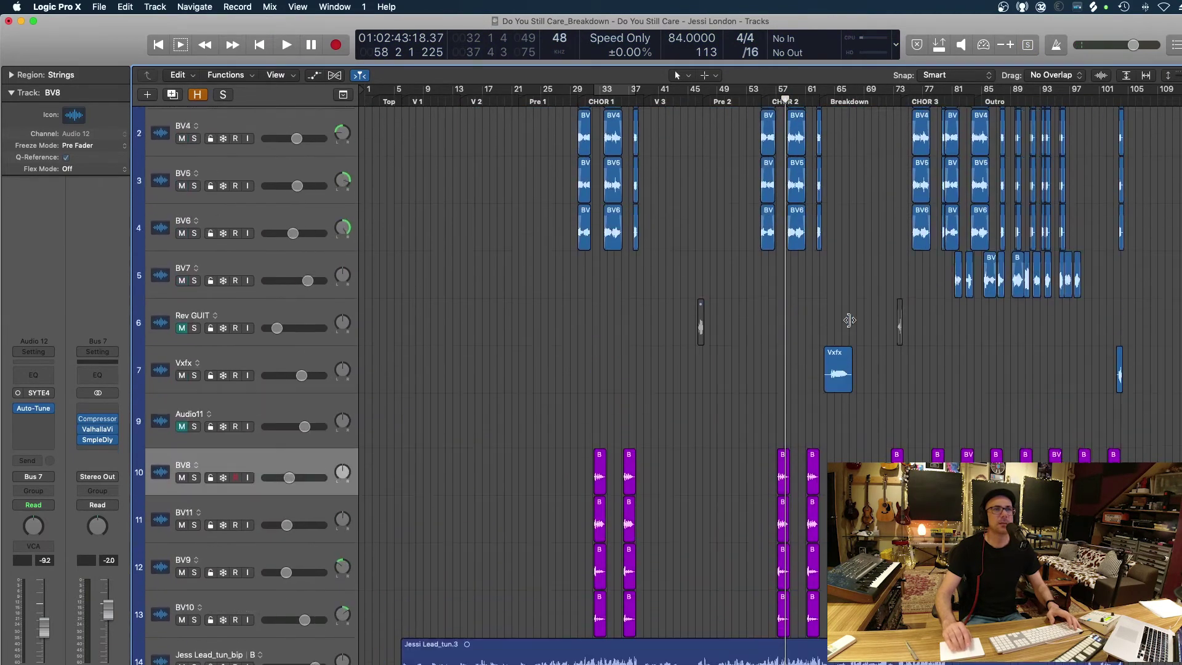
{"action": "left_click", "coordinate": [814, 90]}
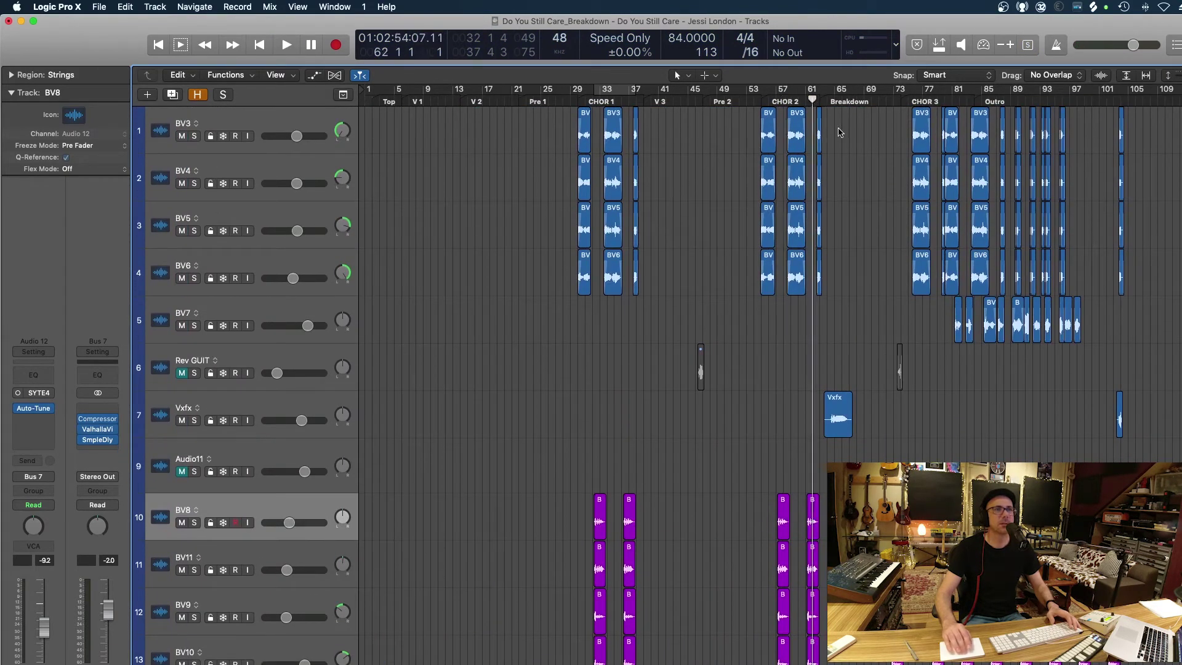
{"action": "key", "text": "space"}
{"action": "left_click", "coordinate": [291, 358]}
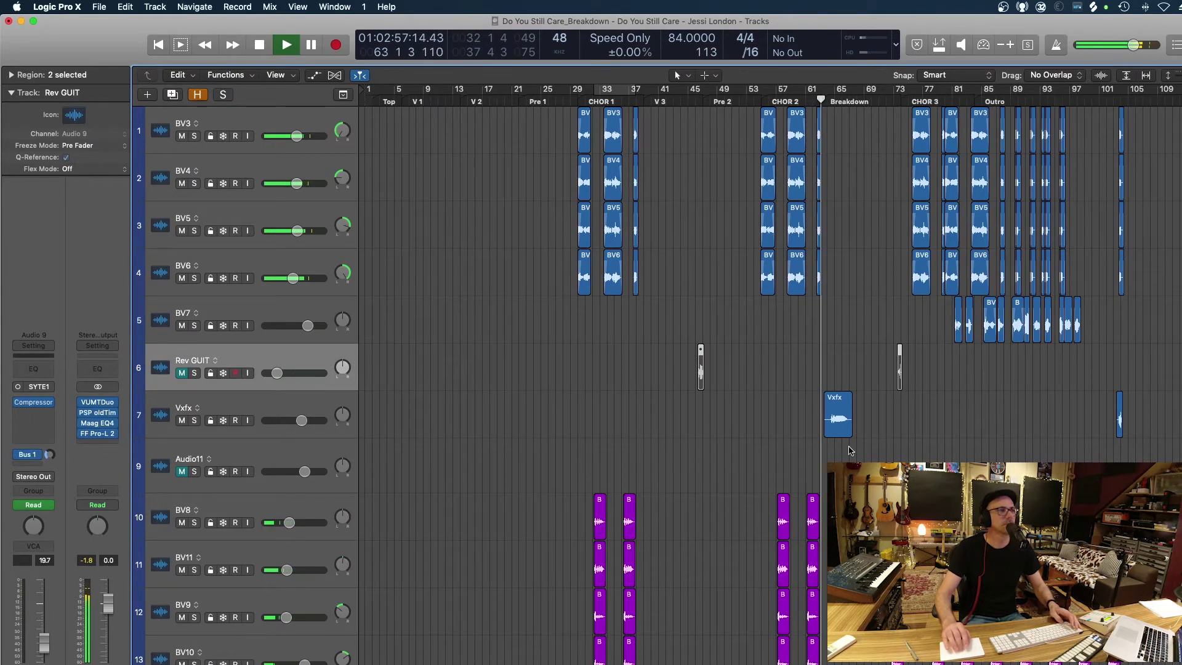
- Select the Vxfx track and listen to its region in the Breakdown within the full mix
{"action": "key", "text": "super+Right"}
{"action": "key", "text": "super+Right"}
{"action": "scroll", "coordinate": [791, 435], "scroll_direction": "down", "scroll_amount": 3}
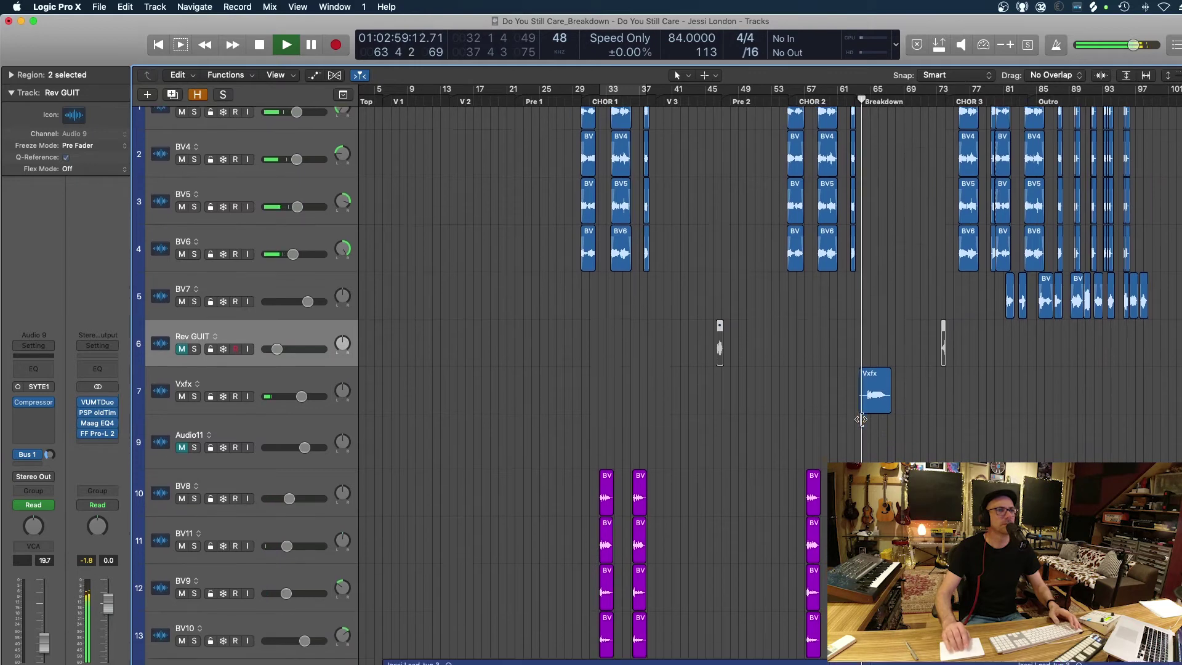
{"action": "left_click", "coordinate": [170, 306]}
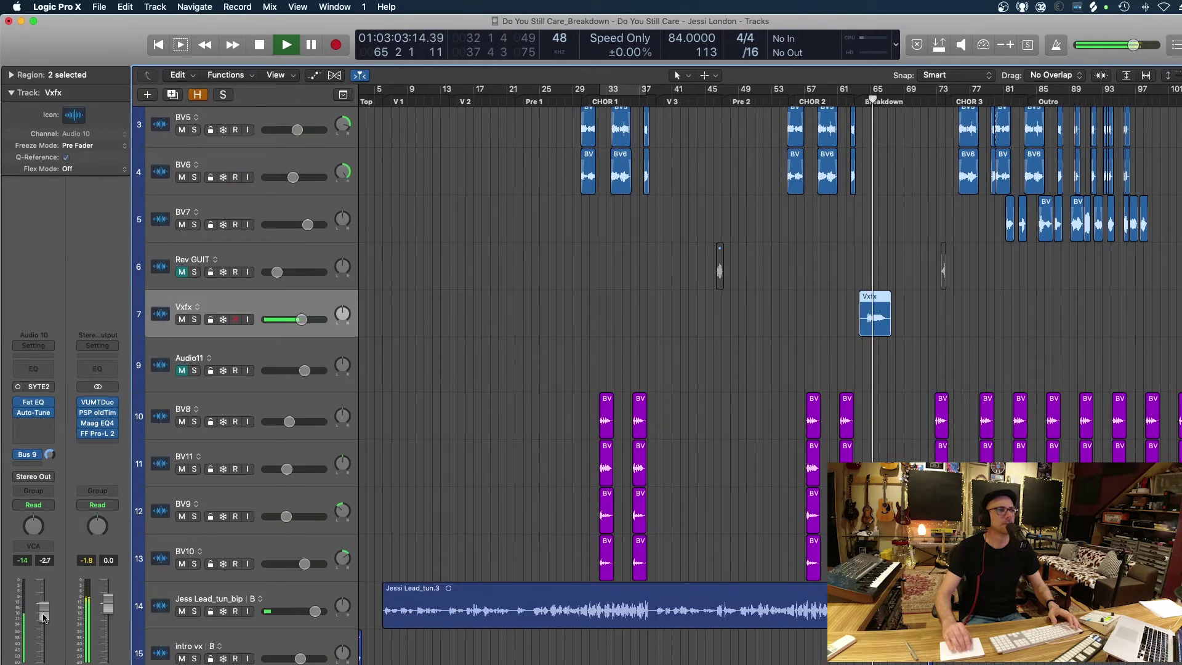
{"action": "left_click", "coordinate": [819, 321]}
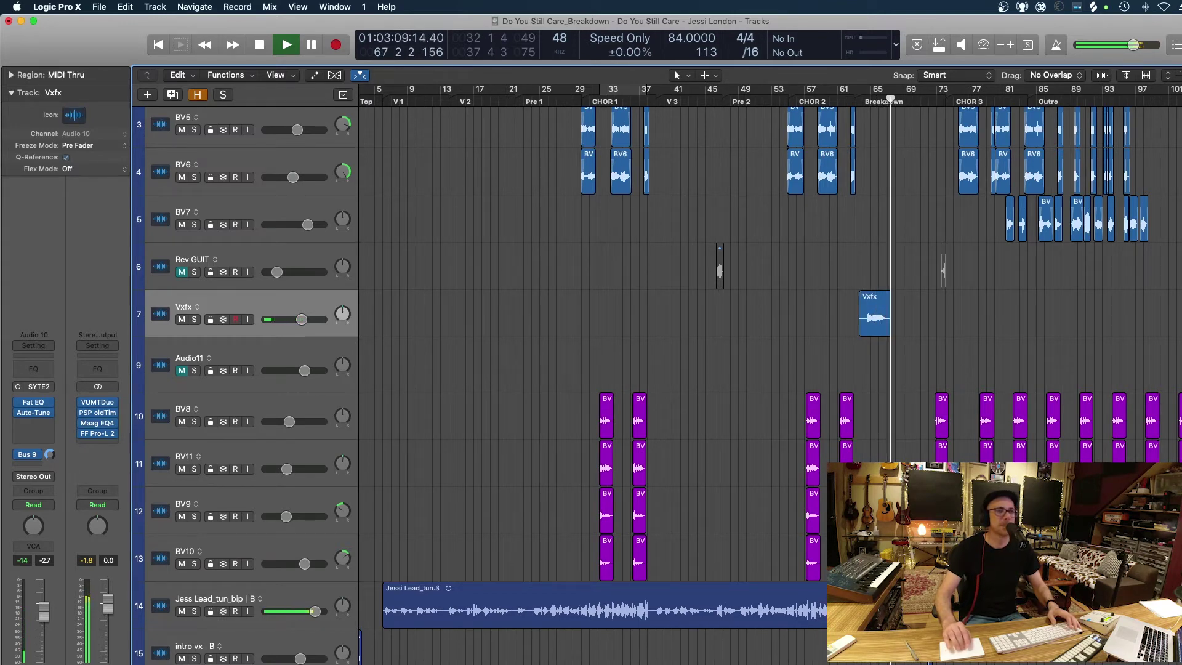
- Find the intro vx region at the end of the Breakdown, select its track and open its Tape Delay settings
{"action": "scroll", "coordinate": [979, 423], "scroll_direction": "right", "scroll_amount": 2}
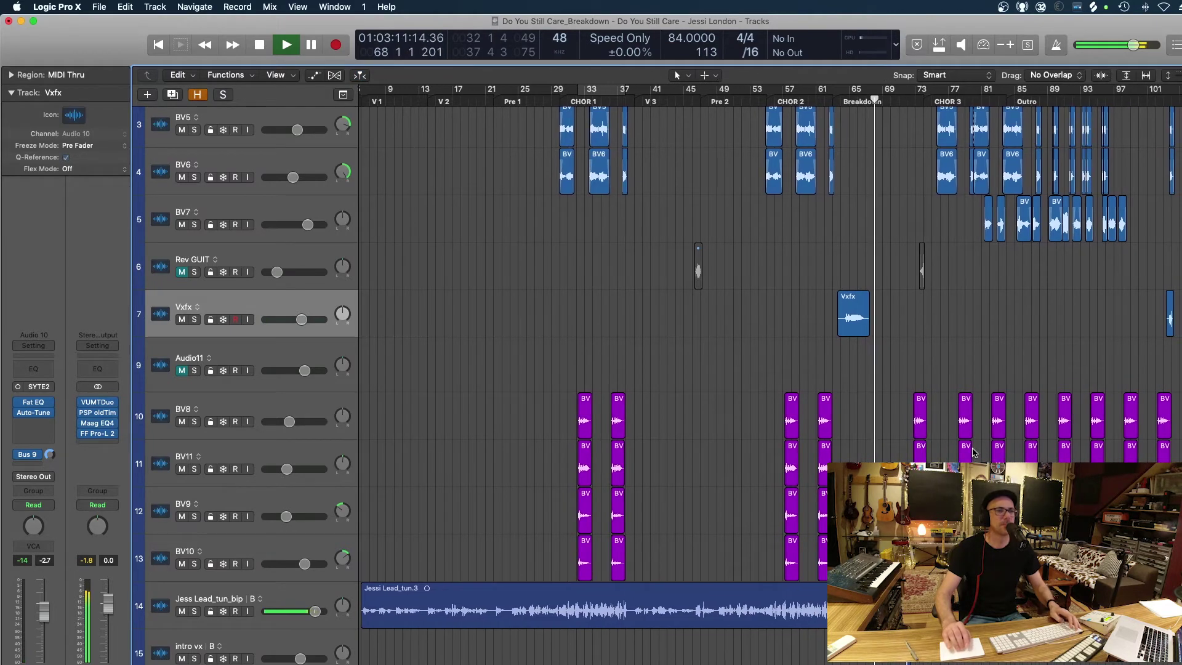
{"action": "scroll", "coordinate": [973, 453], "scroll_direction": "up", "scroll_amount": 3}
{"action": "scroll", "coordinate": [973, 450], "scroll_direction": "up", "scroll_amount": 3}
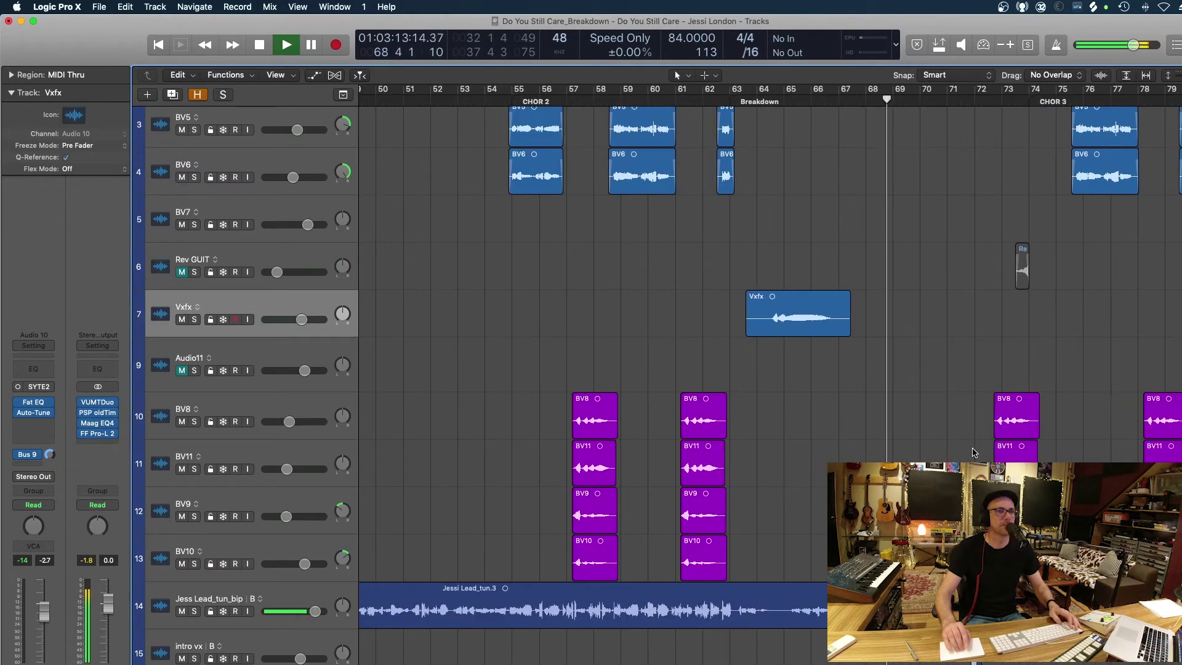
{"action": "scroll", "coordinate": [974, 451], "scroll_direction": "down", "scroll_amount": 5}
{"action": "scroll", "coordinate": [973, 451], "scroll_direction": "up", "scroll_amount": 1}
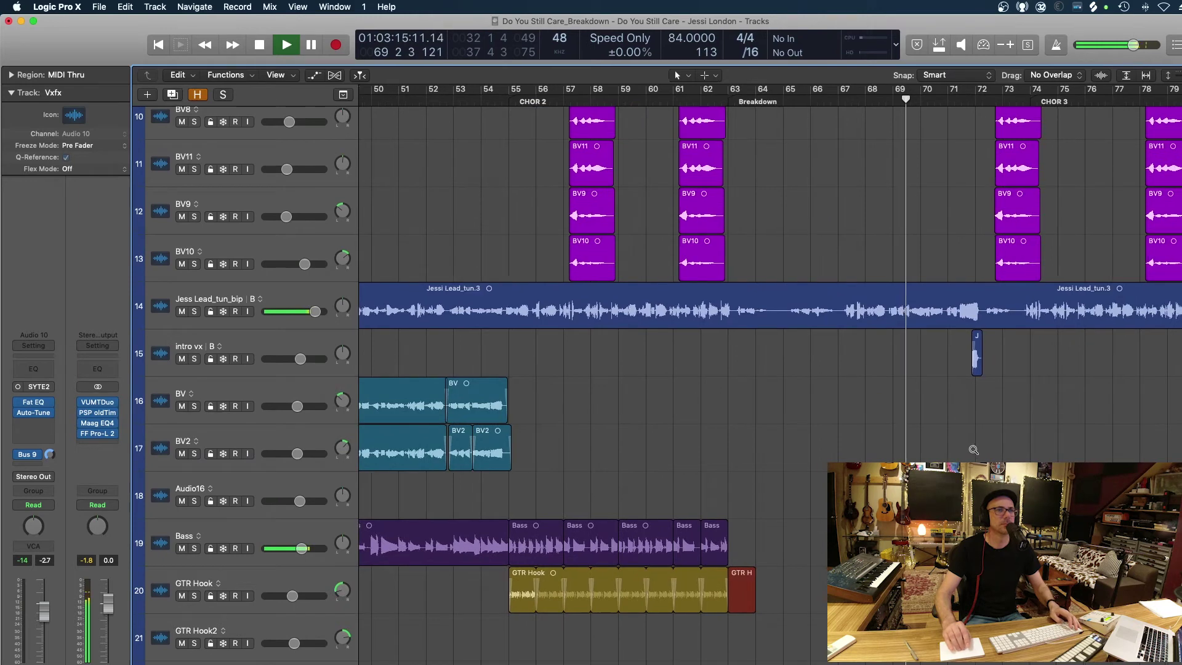
{"action": "left_click", "coordinate": [240, 340]}
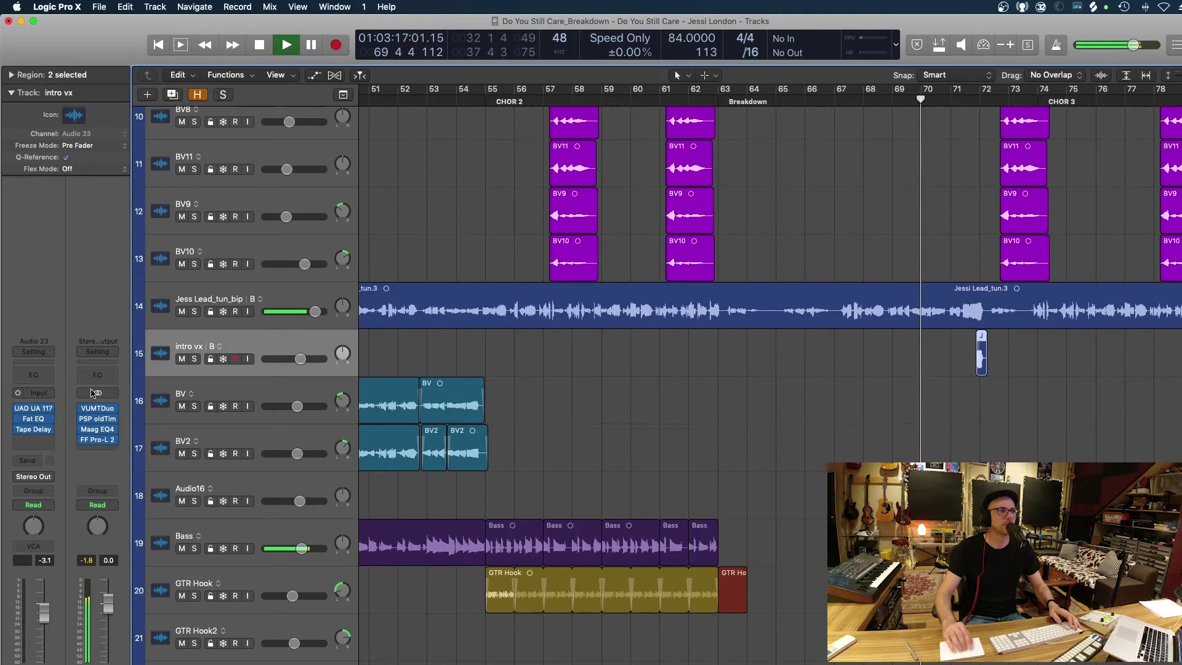
{"action": "left_click", "coordinate": [32, 429]}
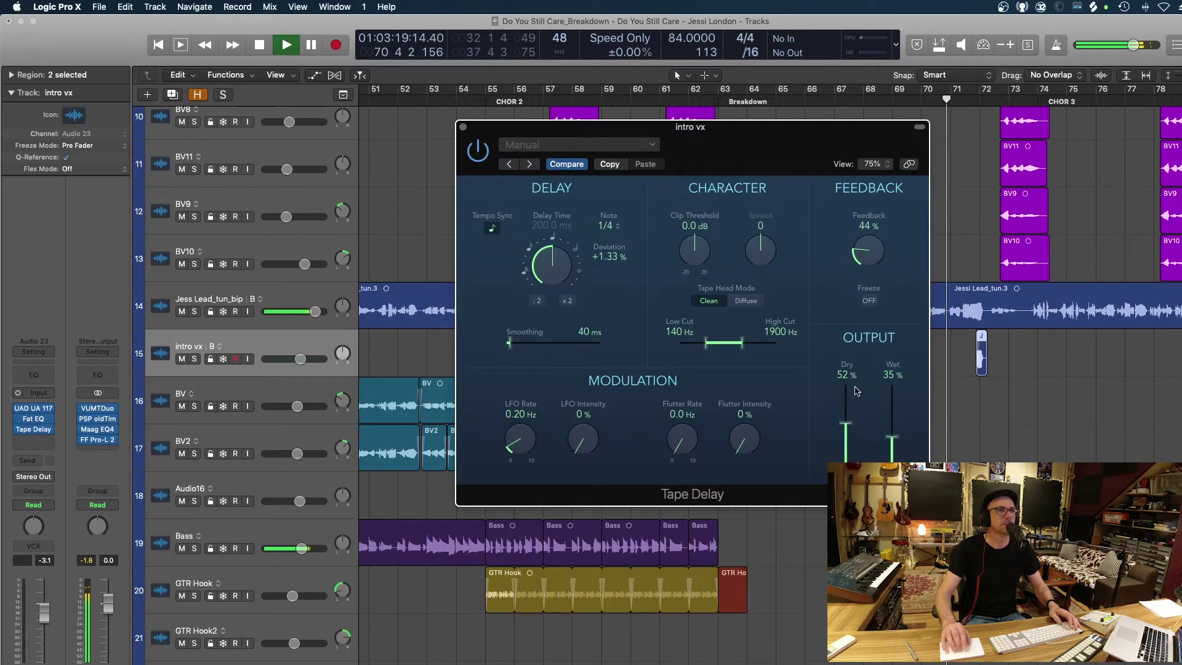
- Raise the wet output of the intro vx Tape Delay to 69 % and close the plug-in window
{"action": "left_click_drag", "start_coordinate": [887, 443], "coordinate": [890, 414]}
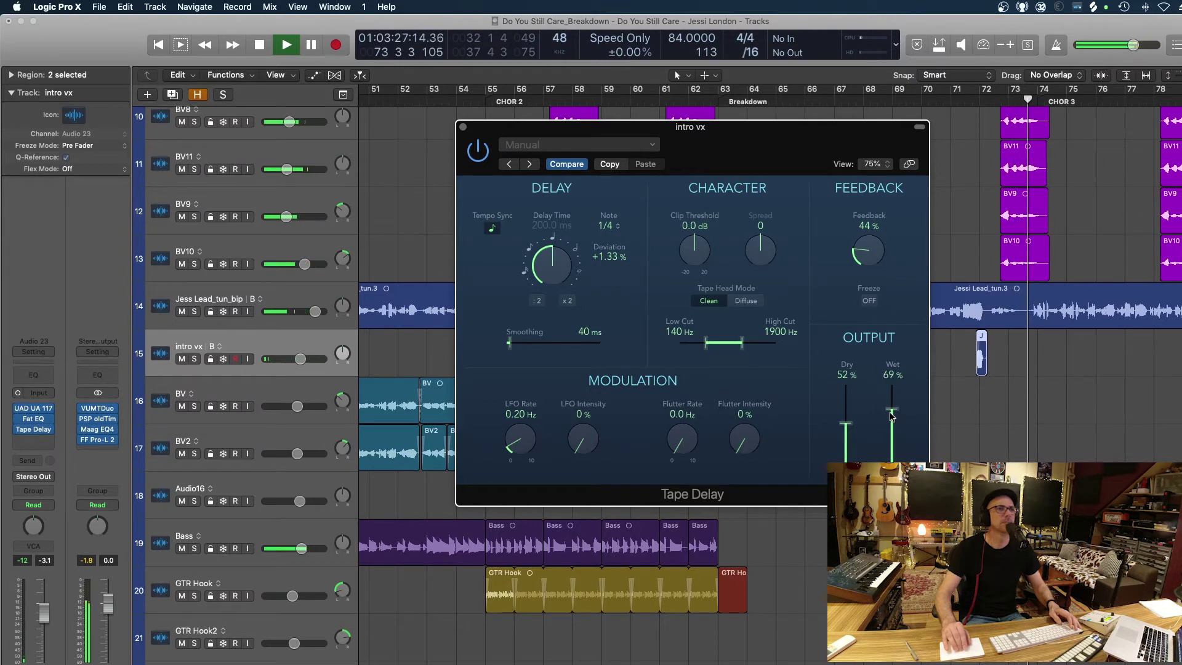
{"action": "left_click", "coordinate": [463, 127]}
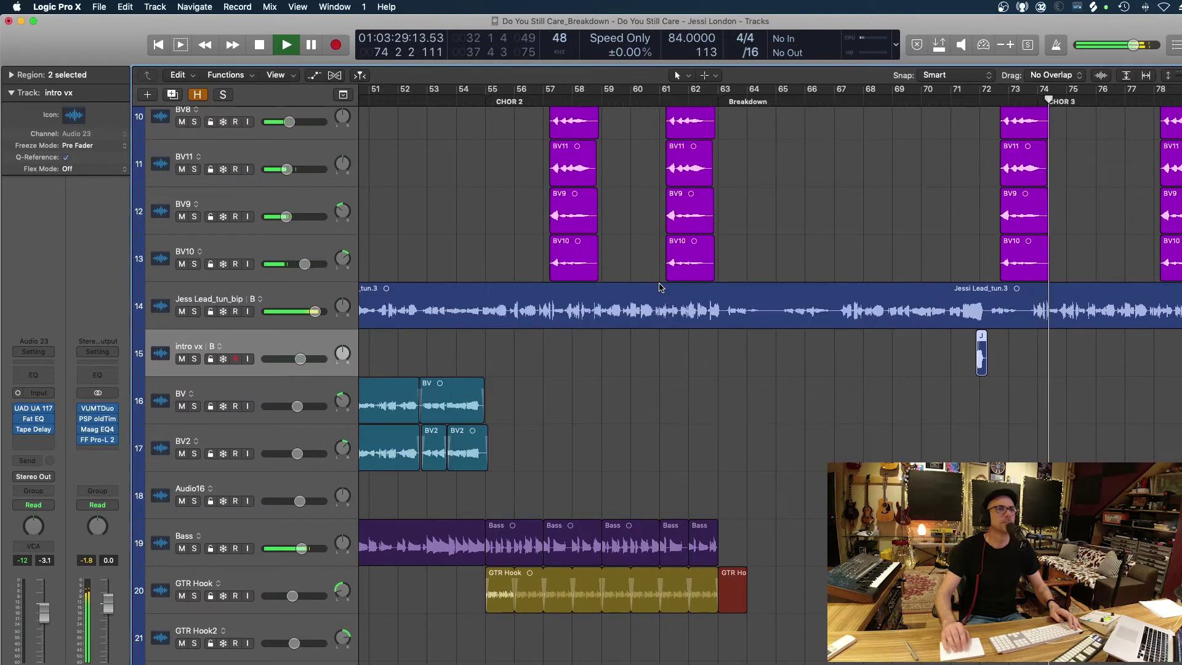
- Stop playback and select the kick region at CHOR 3, enlarging the track rows and timeline around it
{"action": "scroll", "coordinate": [786, 326], "scroll_direction": "down", "scroll_amount": 5}
{"action": "scroll", "coordinate": [784, 326], "scroll_direction": "down", "scroll_amount": 3}
{"action": "scroll", "coordinate": [785, 327], "scroll_direction": "down", "scroll_amount": 10}
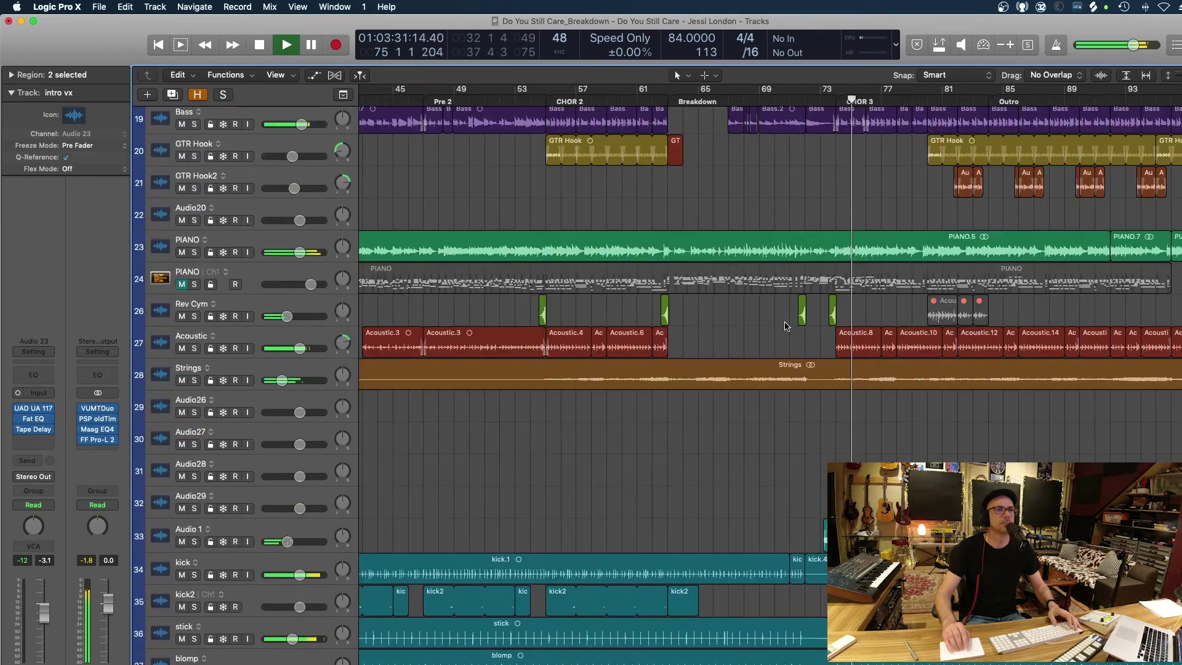
{"action": "left_click_drag", "start_coordinate": [808, 517], "coordinate": [902, 647]}
{"action": "left_click", "coordinate": [751, 345]}
{"action": "key", "text": "space"}
{"action": "key", "text": "super+Up"}
{"action": "key", "text": "super+Up"}
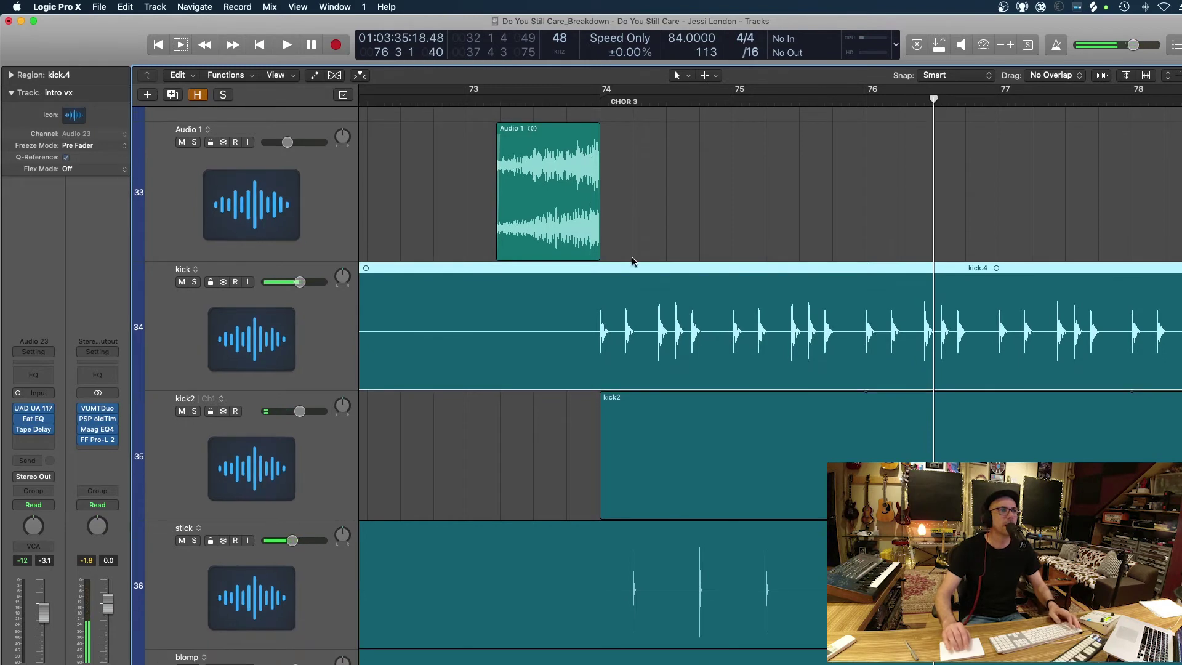
- Set a cycle range from 74 1 1 1 to 74 2 2 121 and split the kick region at its locators
{"action": "left_click_drag", "start_coordinate": [595, 90], "coordinate": [866, 154]}
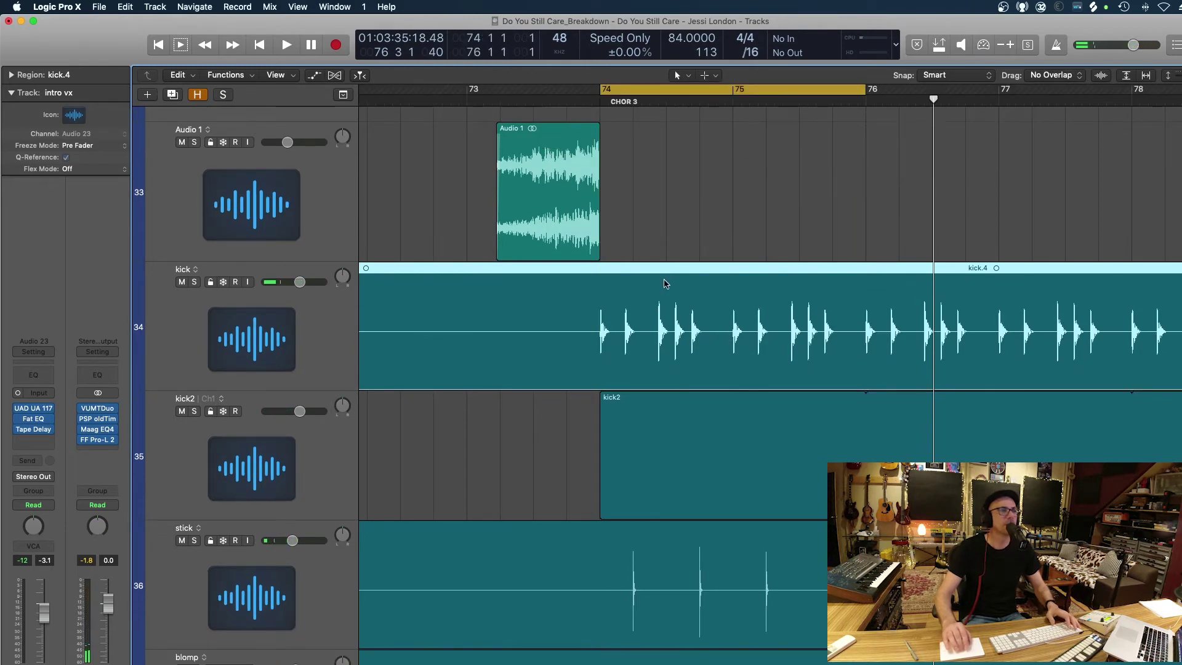
{"action": "left_click", "coordinate": [680, 176]}
{"action": "left_click", "coordinate": [621, 315]}
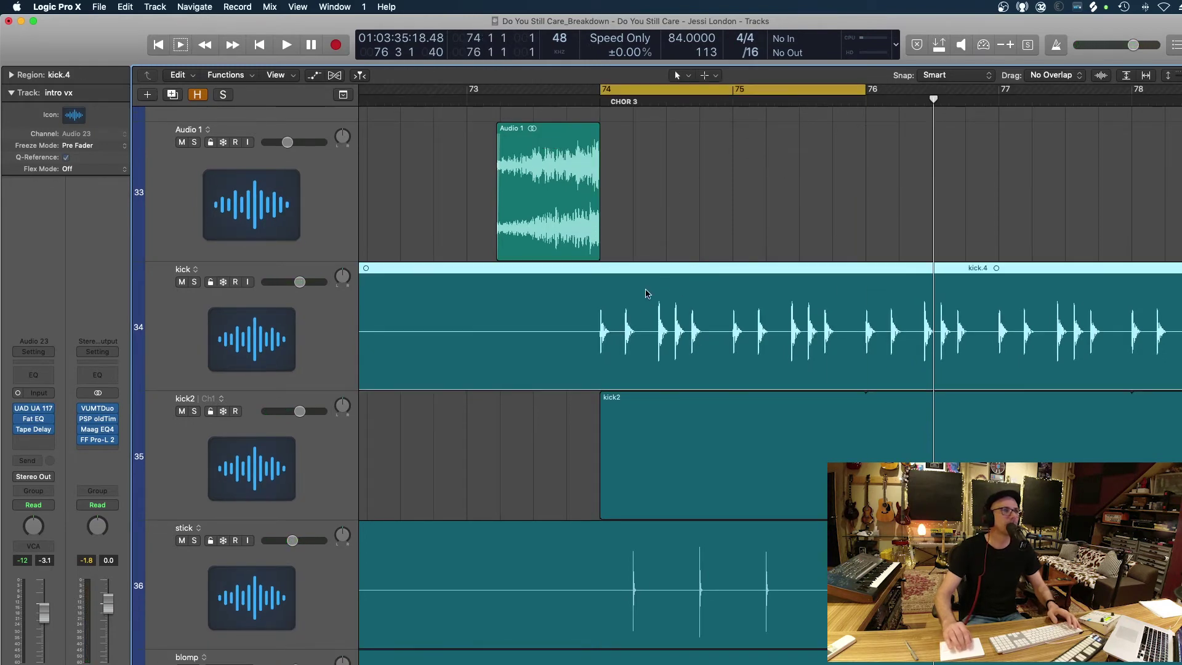
{"action": "left_click_drag", "start_coordinate": [864, 93], "coordinate": [644, 97]}
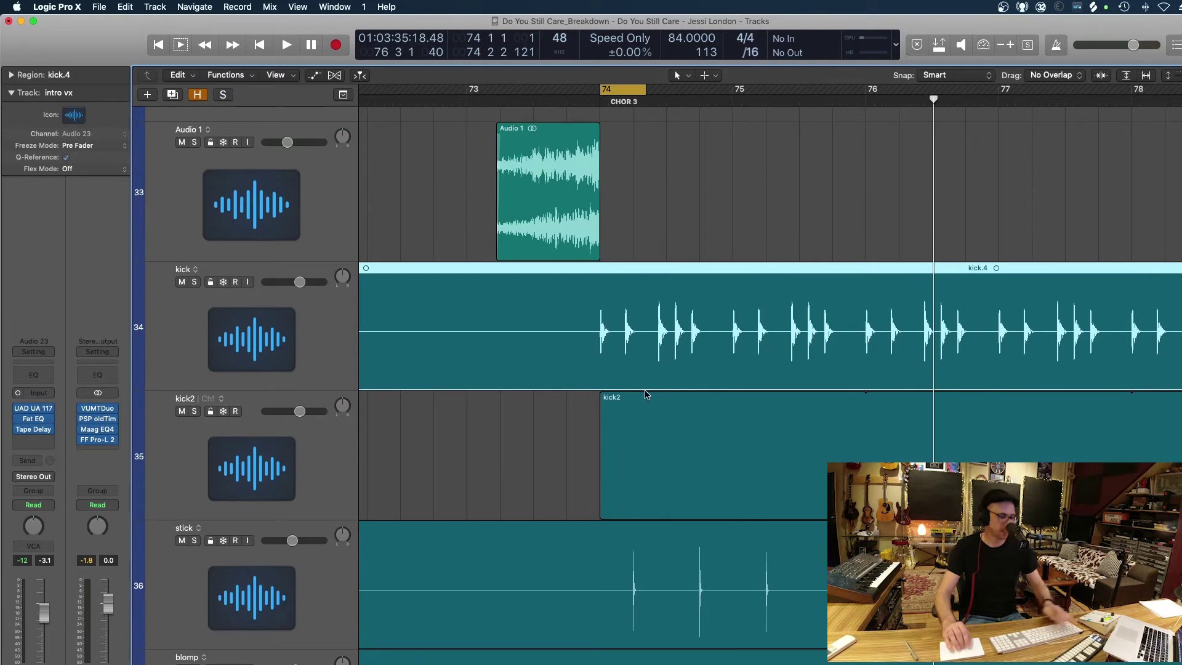
{"action": "key", "text": "super+backslash"}
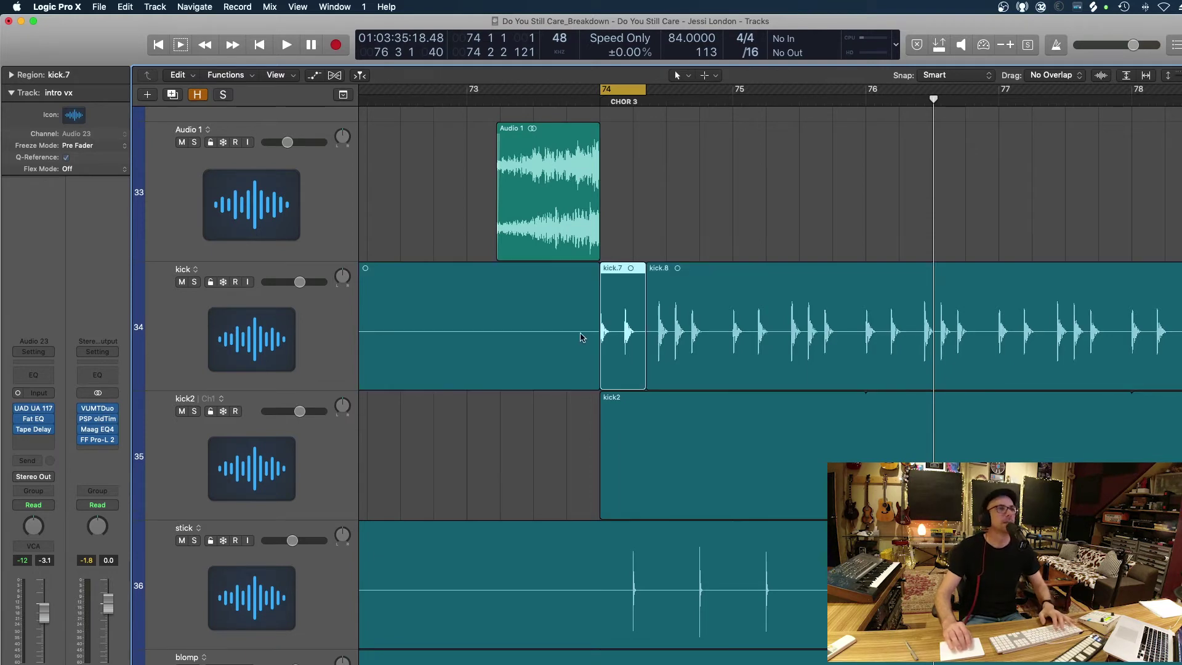
- Trim the start of the short kick region at bar 74 to remove the first hit of CHOR 3
{"action": "scroll", "coordinate": [548, 327], "scroll_direction": "left", "scroll_amount": 2}
{"action": "scroll", "coordinate": [689, 370], "scroll_direction": "right", "scroll_amount": 1}
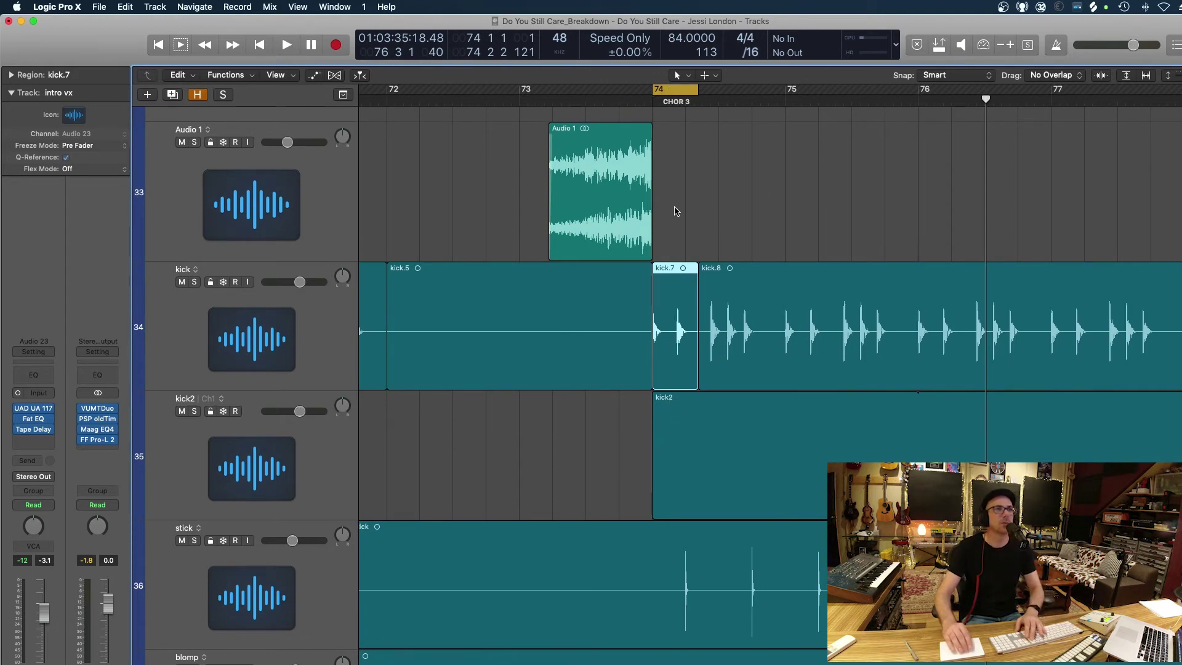
{"action": "left_click_drag", "start_coordinate": [654, 383], "coordinate": [670, 385]}
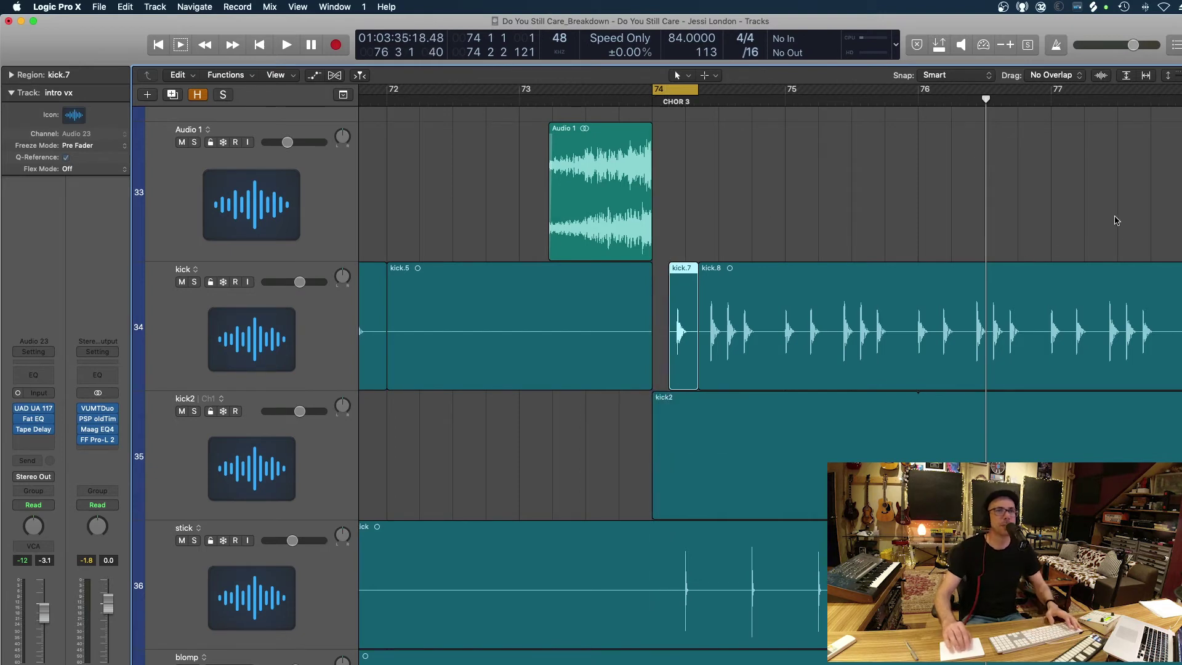
- Isolate a single kick hit by splitting the region with a cycle range from 77 2 4 1 to 77 3 1 121
{"action": "left_click_drag", "start_coordinate": [1119, 91], "coordinate": [1151, 92]}
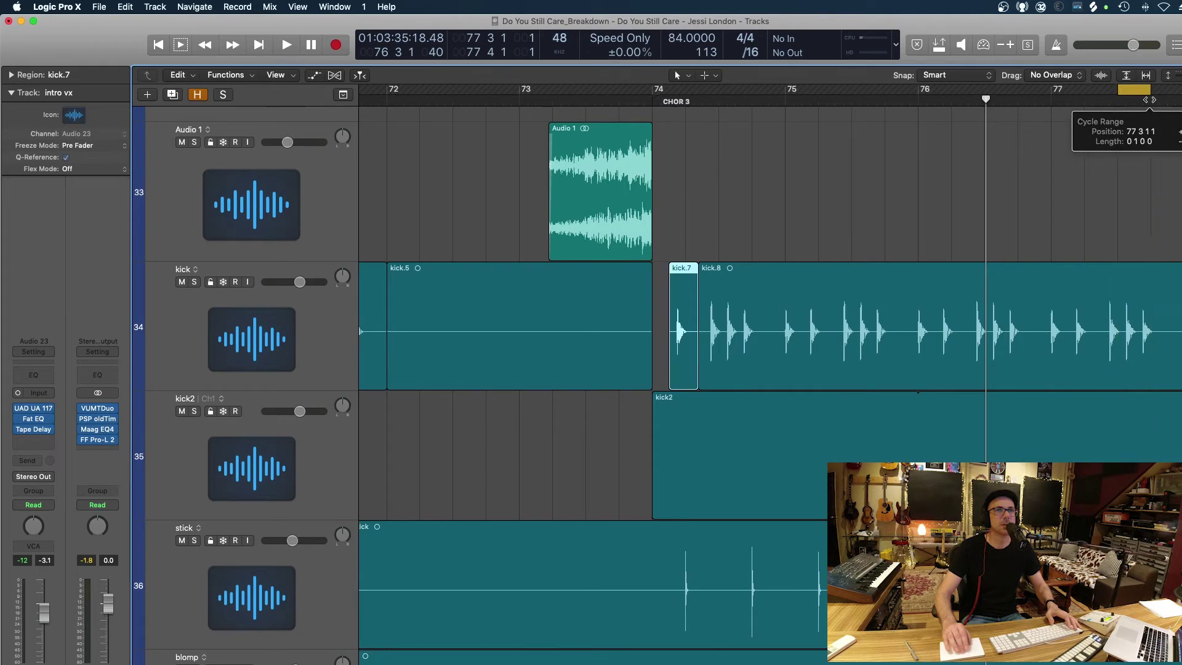
{"action": "left_click", "coordinate": [1136, 334]}
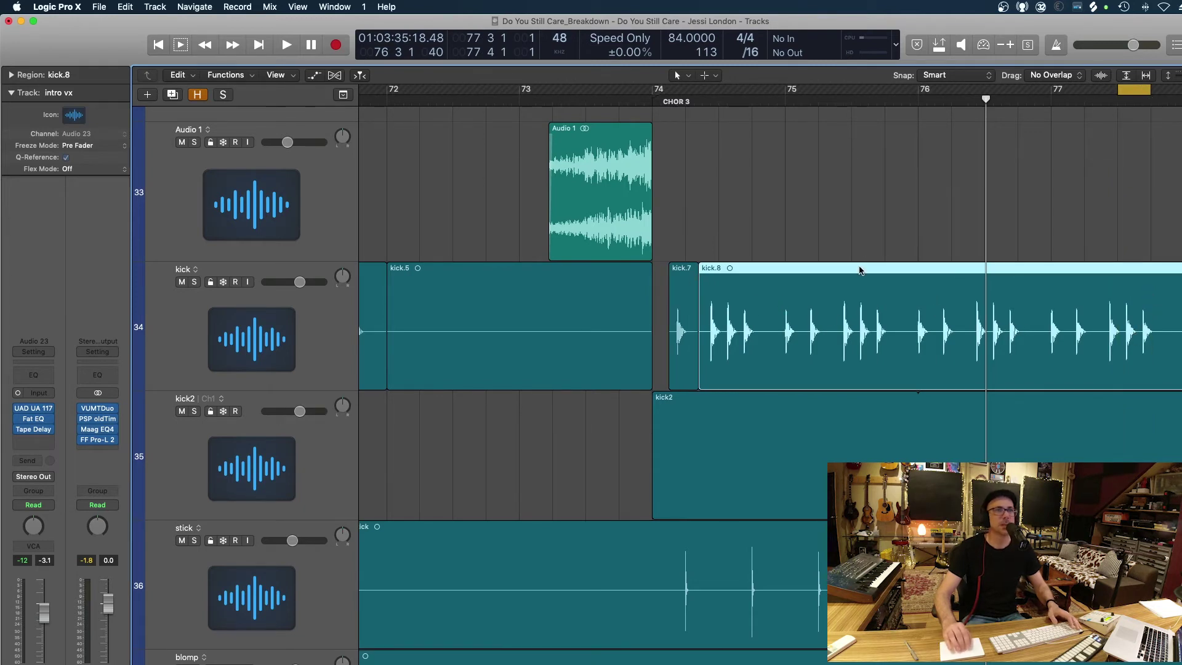
{"action": "key", "text": "super+Right"}
{"action": "key", "text": "super+Right"}
{"action": "key", "text": "super+Right"}
{"action": "key", "text": "super+Right"}
{"action": "key", "text": "super+Right"}
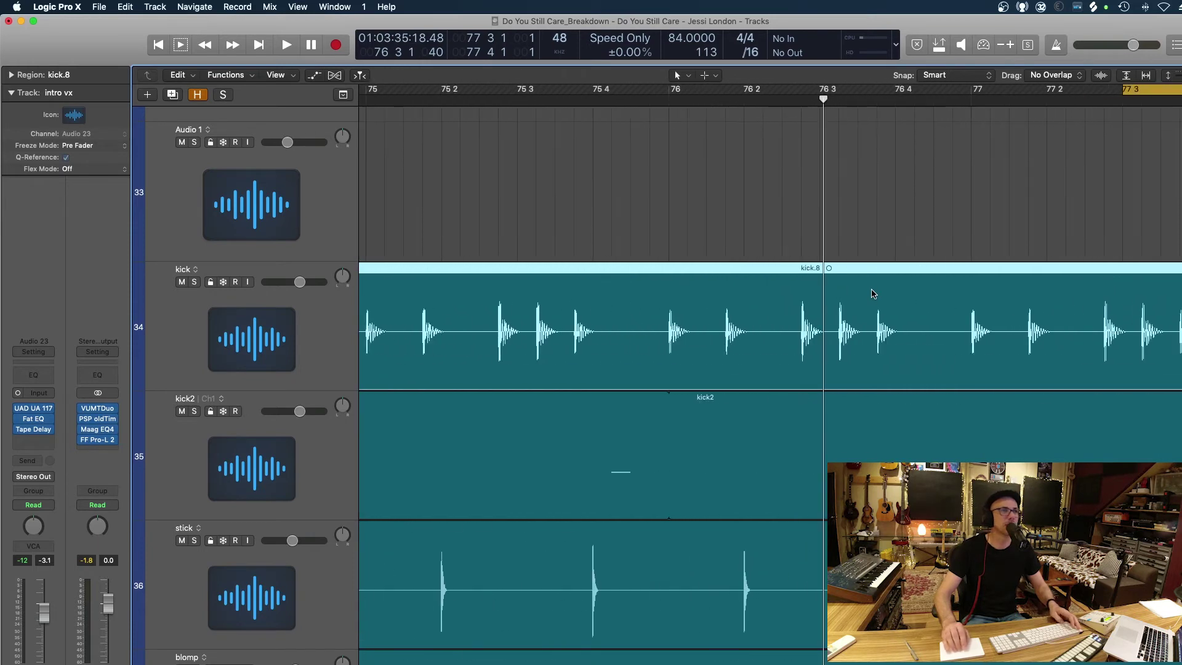
{"action": "scroll", "coordinate": [873, 293], "scroll_direction": "right", "scroll_amount": 5}
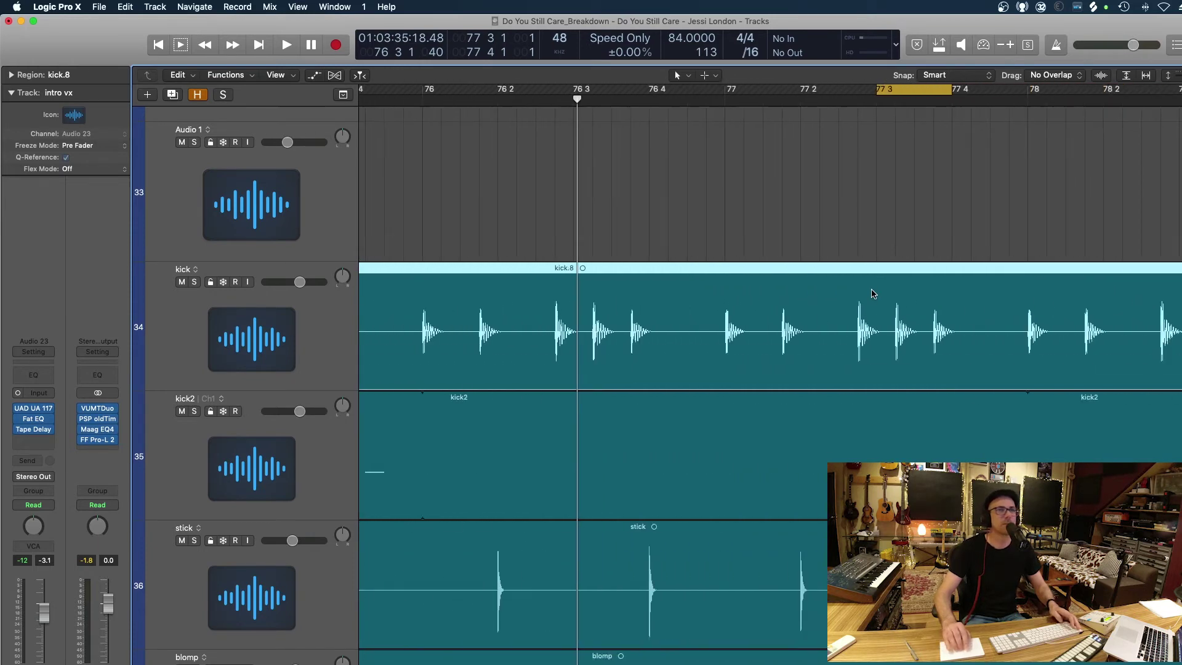
{"action": "left_click_drag", "start_coordinate": [860, 98], "coordinate": [886, 94]}
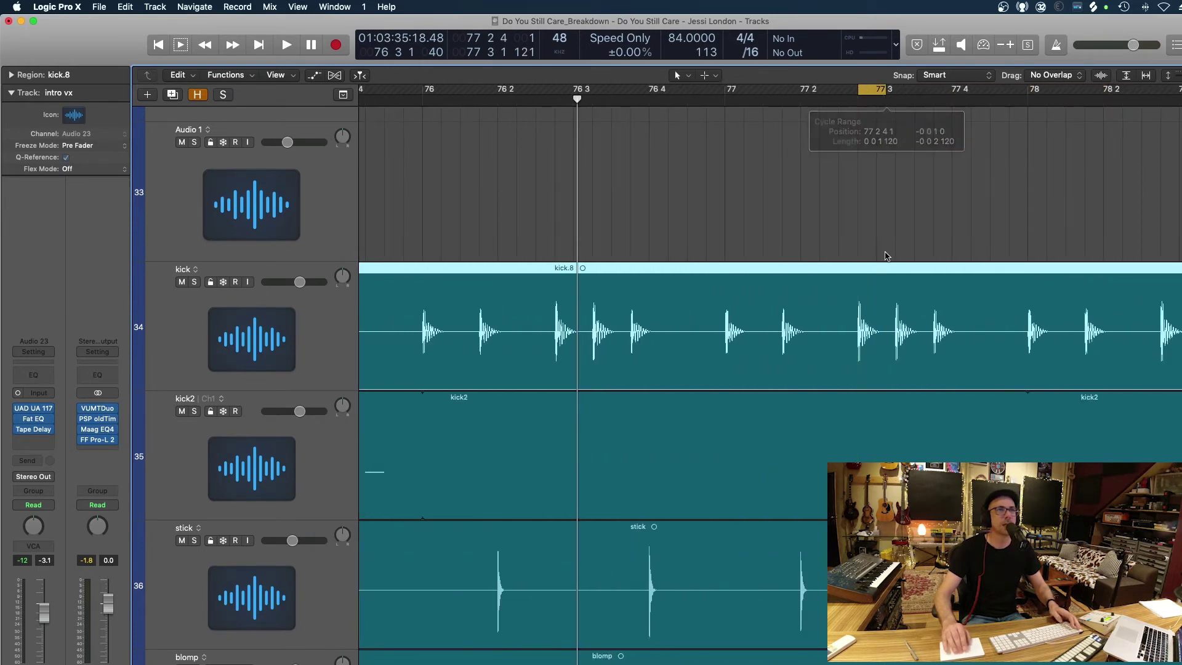
{"action": "key", "text": "super+t"}
- Copy the isolated kick hit to the empty gap at the start of bar 74
{"action": "scroll", "coordinate": [871, 296], "scroll_direction": "left", "scroll_amount": 7}
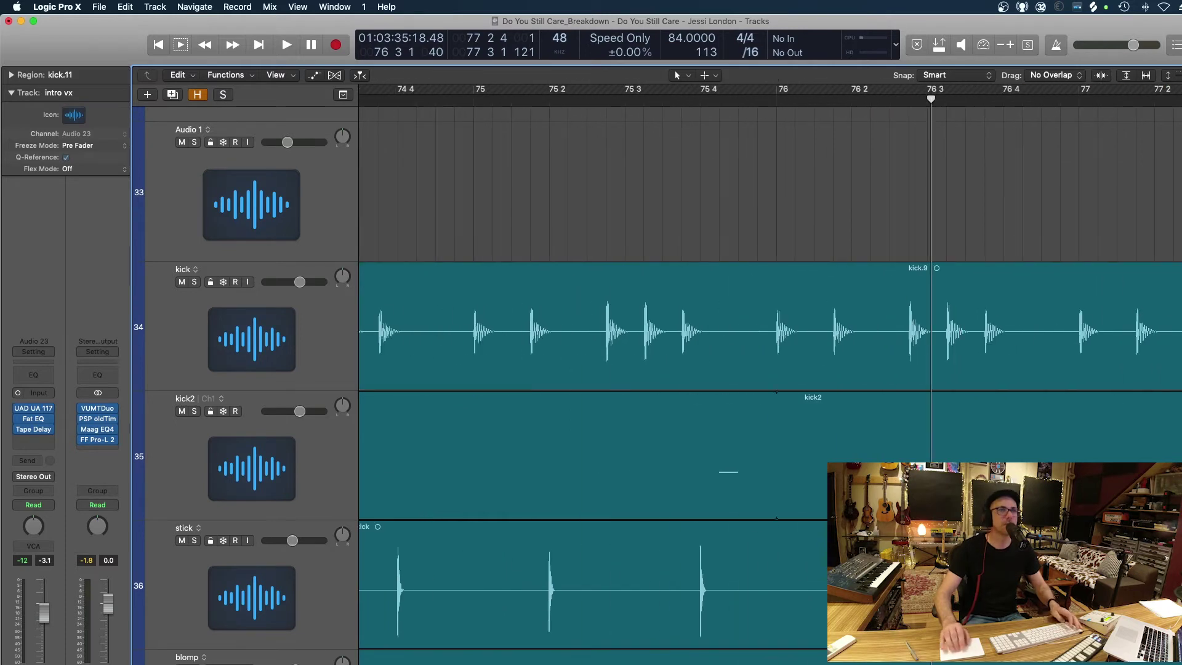
{"action": "key", "text": "super+Left"}
{"action": "key", "text": "super+Left"}
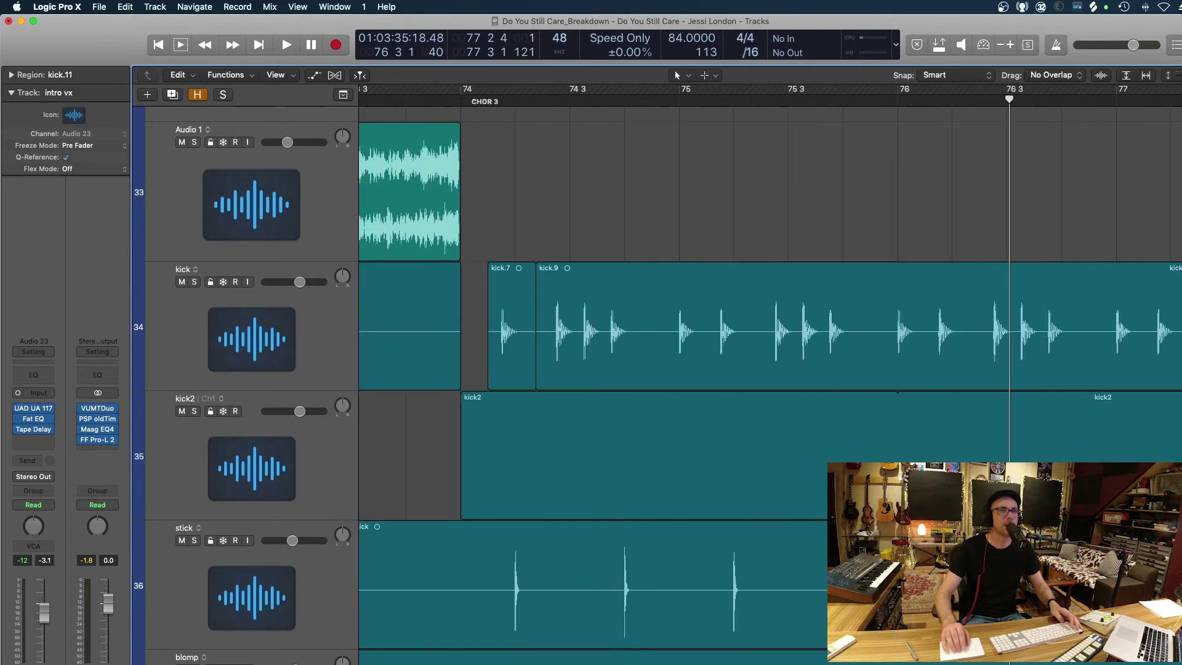
{"action": "left_click_drag", "start_coordinate": [1173, 327], "coordinate": [468, 322]}
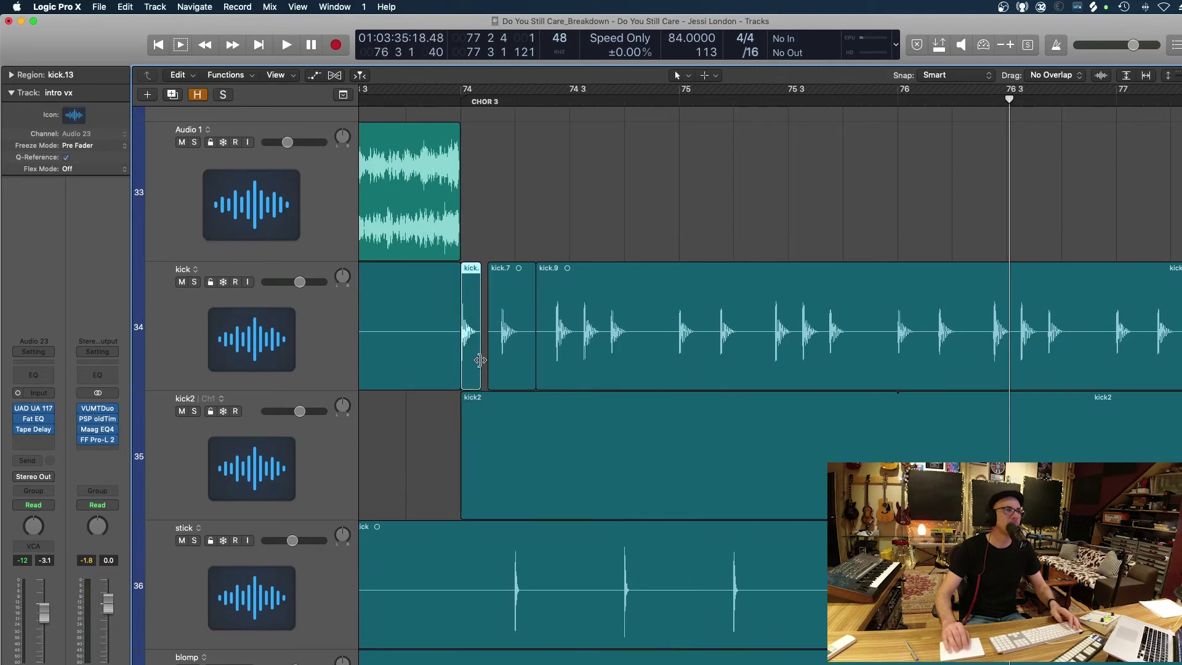
- Close the gap between the copied kick hit and the region following it
{"action": "key", "text": "super+Right"}
{"action": "key", "text": "super+Right"}
{"action": "key", "text": "super+Right"}
{"action": "left_click_drag", "start_coordinate": [578, 381], "coordinate": [607, 379]}
{"action": "key", "text": "super+Left"}
{"action": "key", "text": "super+Left"}
{"action": "key", "text": "super+Left"}
{"action": "key", "text": "super+Left"}
{"action": "key", "text": "super+Left"}
{"action": "key", "text": "super+Left"}
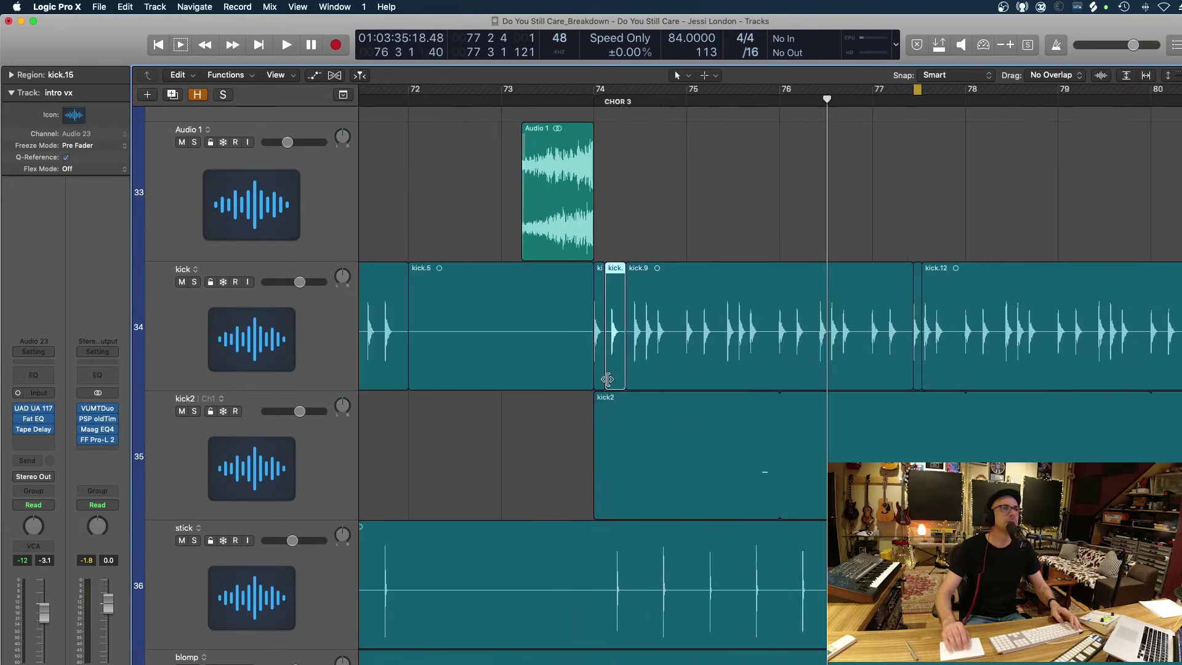
- Play the transition into CHOR 3 from bar 72 with cycle mode on, reducing the track height to see the drum tracks
{"action": "key", "text": "super+Up"}
{"action": "left_click", "coordinate": [490, 99]}
{"action": "key", "text": "super+Up"}
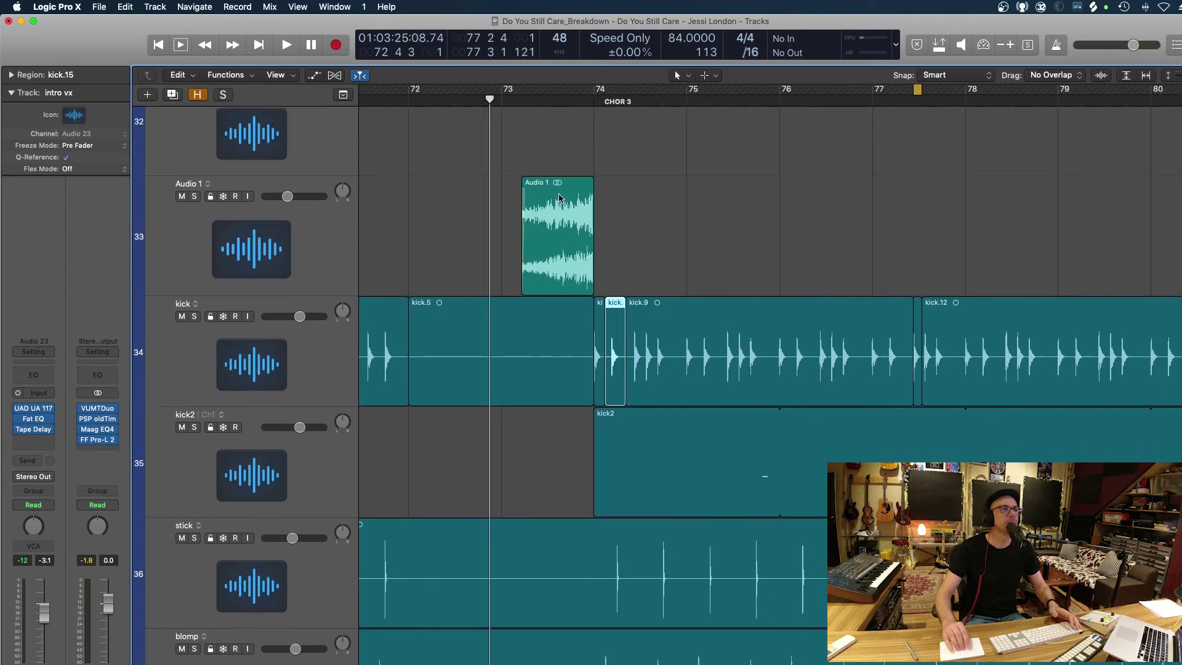
{"action": "key", "text": "space"}
{"action": "key", "text": "c"}
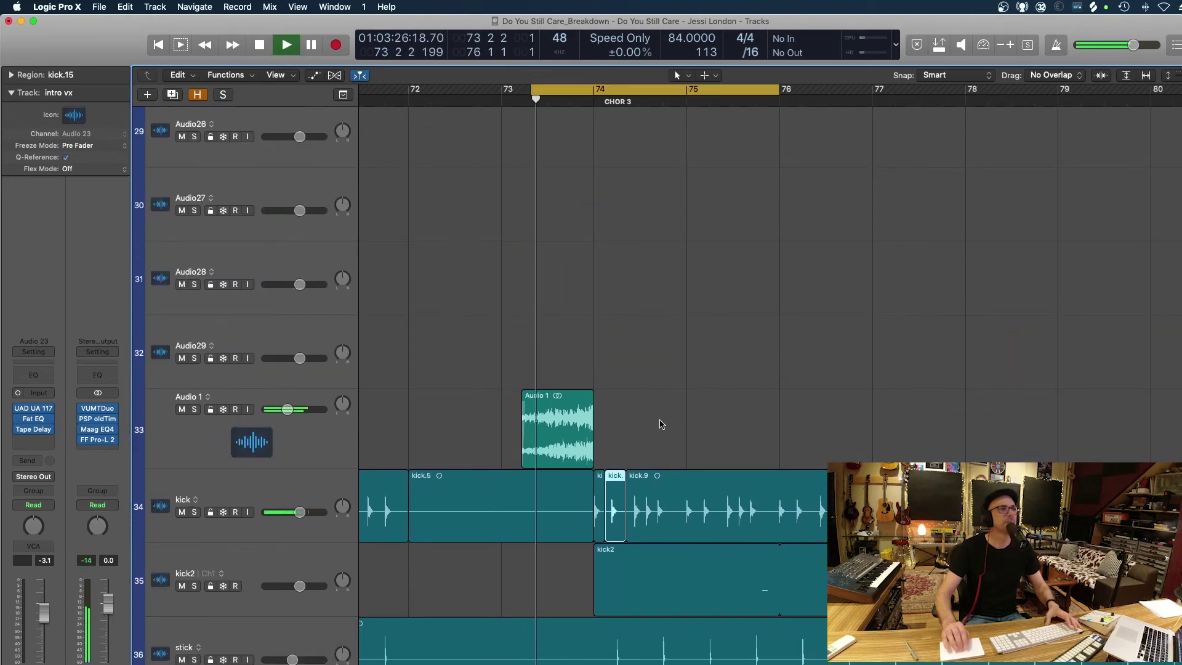
{"action": "scroll", "coordinate": [660, 424], "scroll_direction": "down", "scroll_amount": 5}
{"action": "key", "text": "super+Up"}
{"action": "key", "text": "super+Right"}
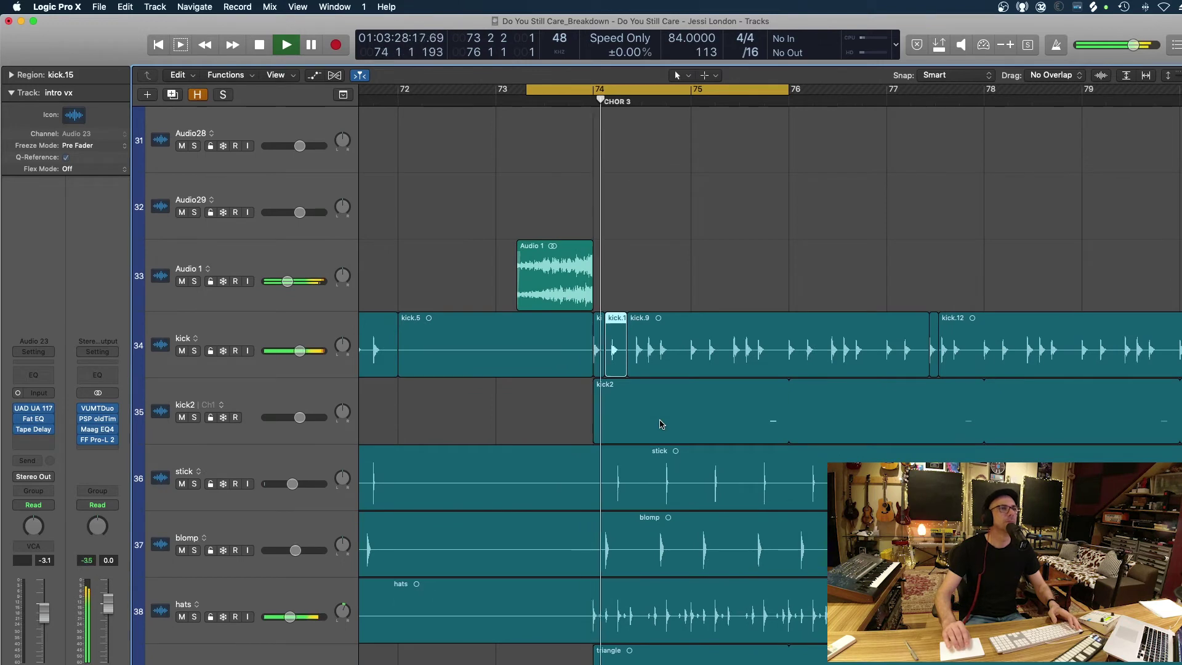
{"action": "key", "text": "super+Up"}
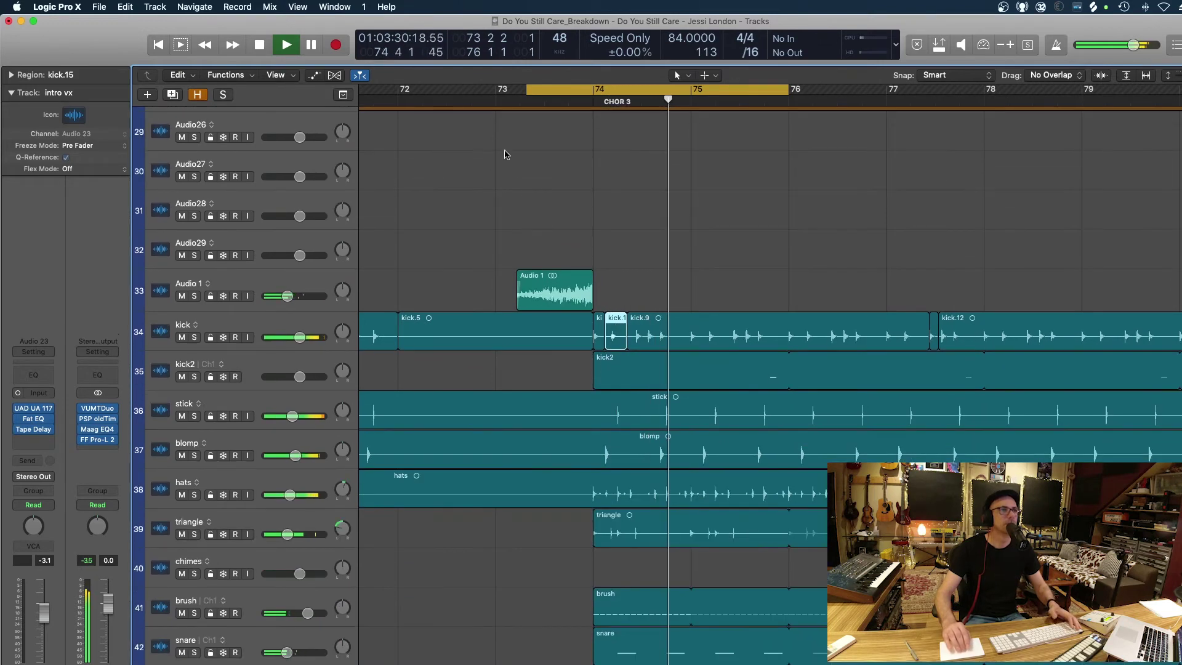
- Extend the cycle range back to bar 73 and restart playback from there
{"action": "left_click_drag", "start_coordinate": [496, 90], "coordinate": [496, 90]}
{"action": "key", "text": "Return"}
{"action": "key", "text": "space"}
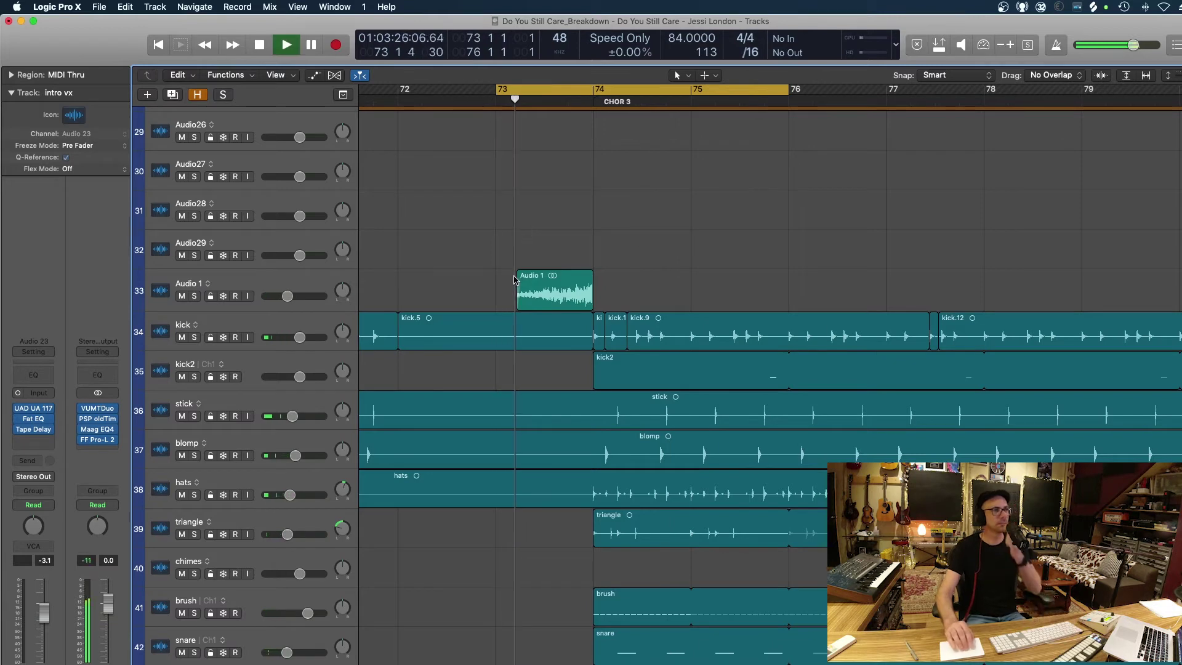
- Unmute the crashes track and open its region in the Piano Roll
{"action": "scroll", "coordinate": [483, 453], "scroll_direction": "down", "scroll_amount": 5}
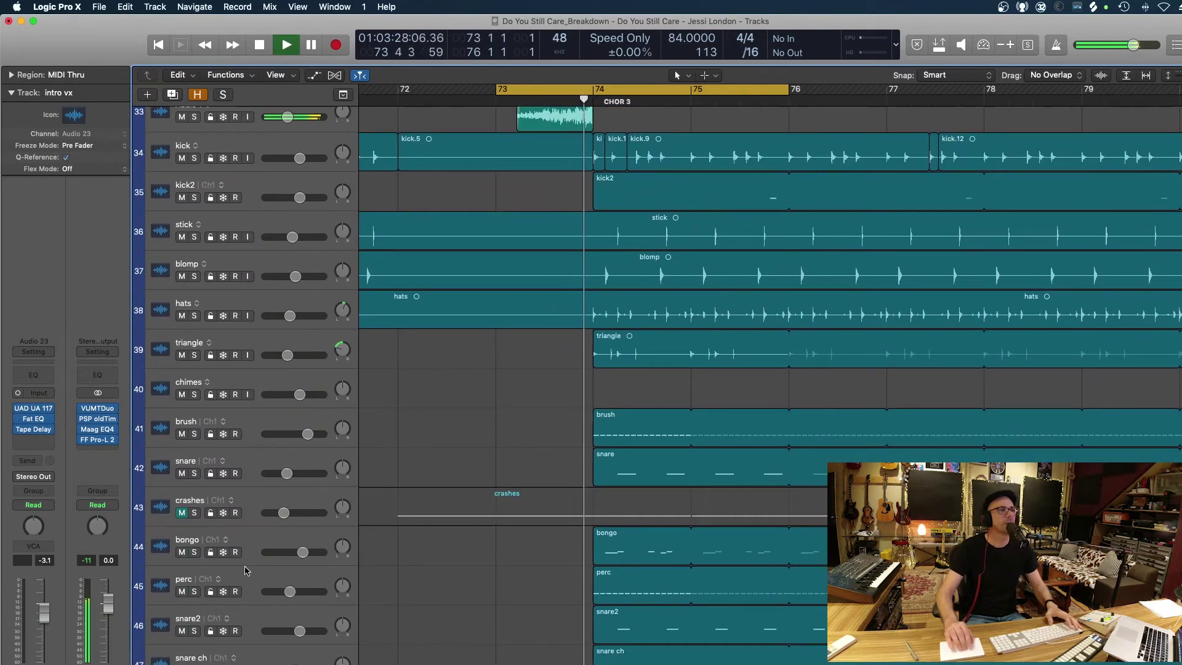
{"action": "left_click", "coordinate": [181, 512]}
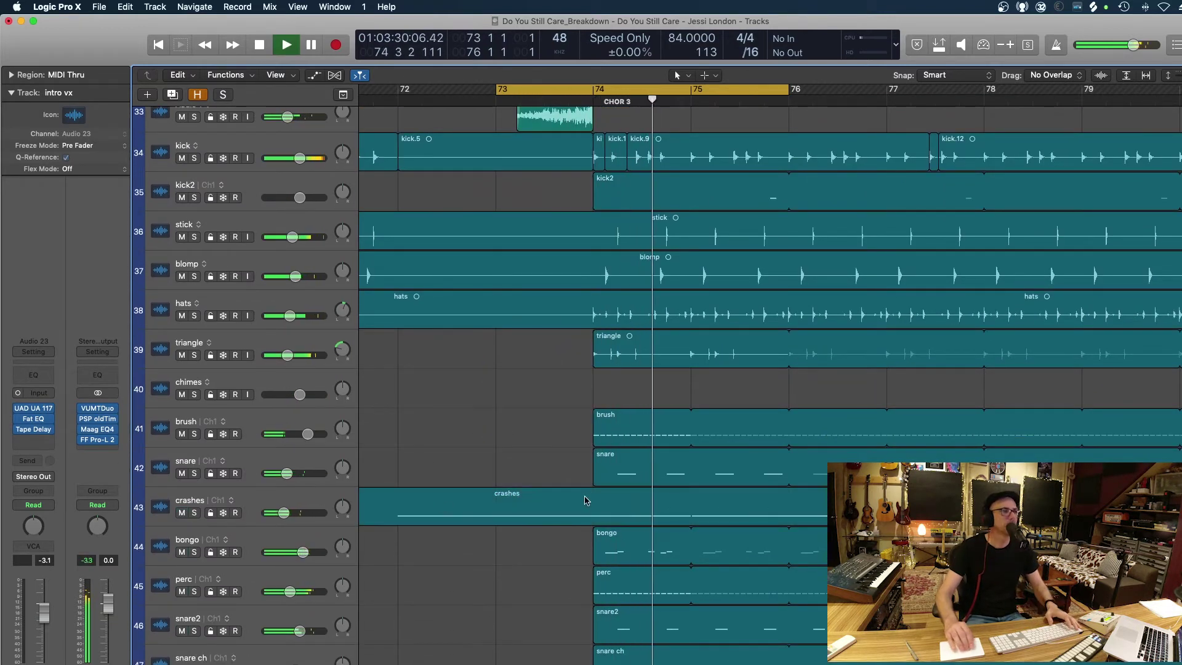
{"action": "key", "text": "super+Left"}
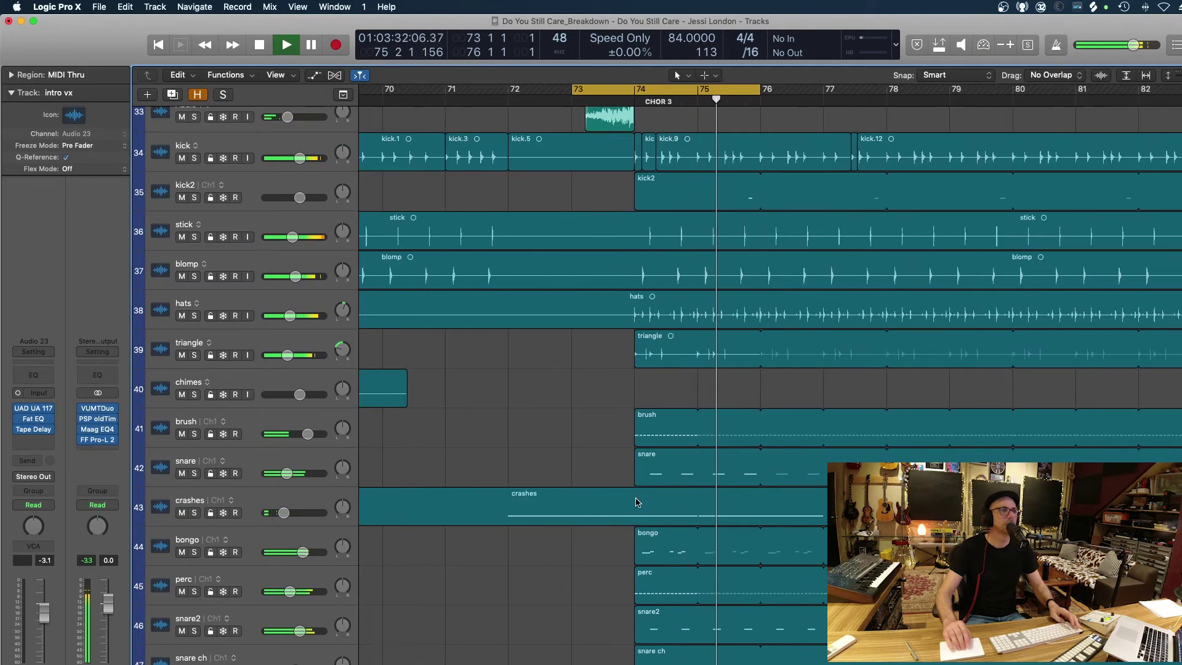
{"action": "left_click", "coordinate": [637, 502]}
{"action": "key", "text": "p"}
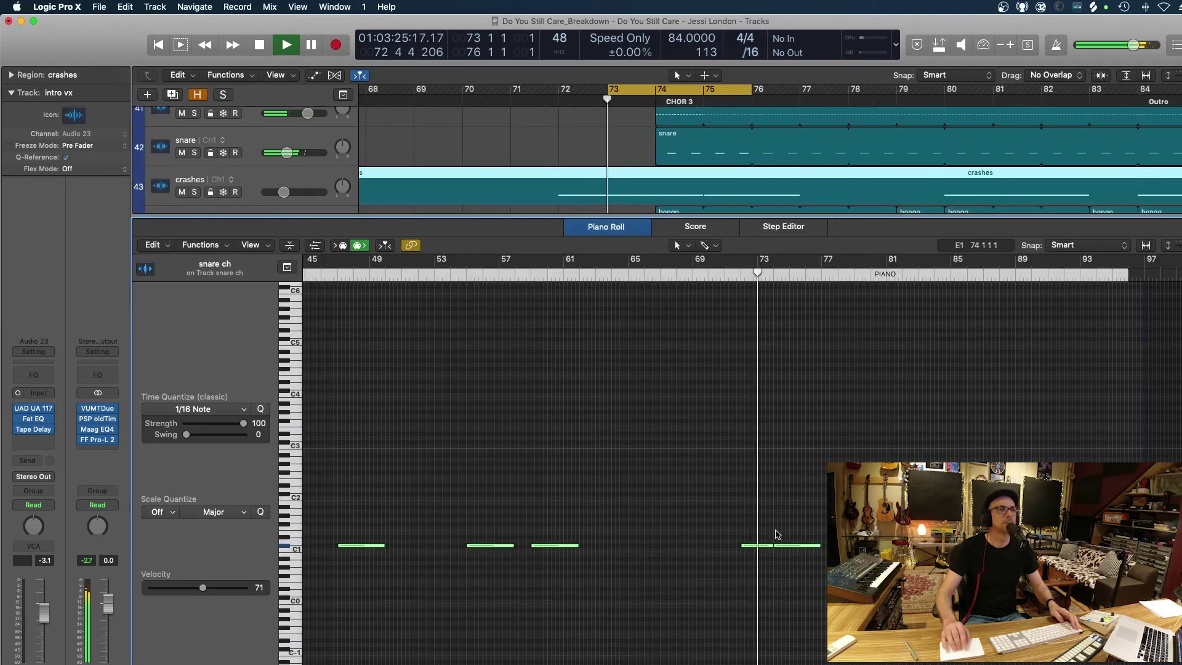
- Shorten the crash note leading into CHOR 3 so it ends just before bar 74
{"action": "key", "text": "super+Right"}
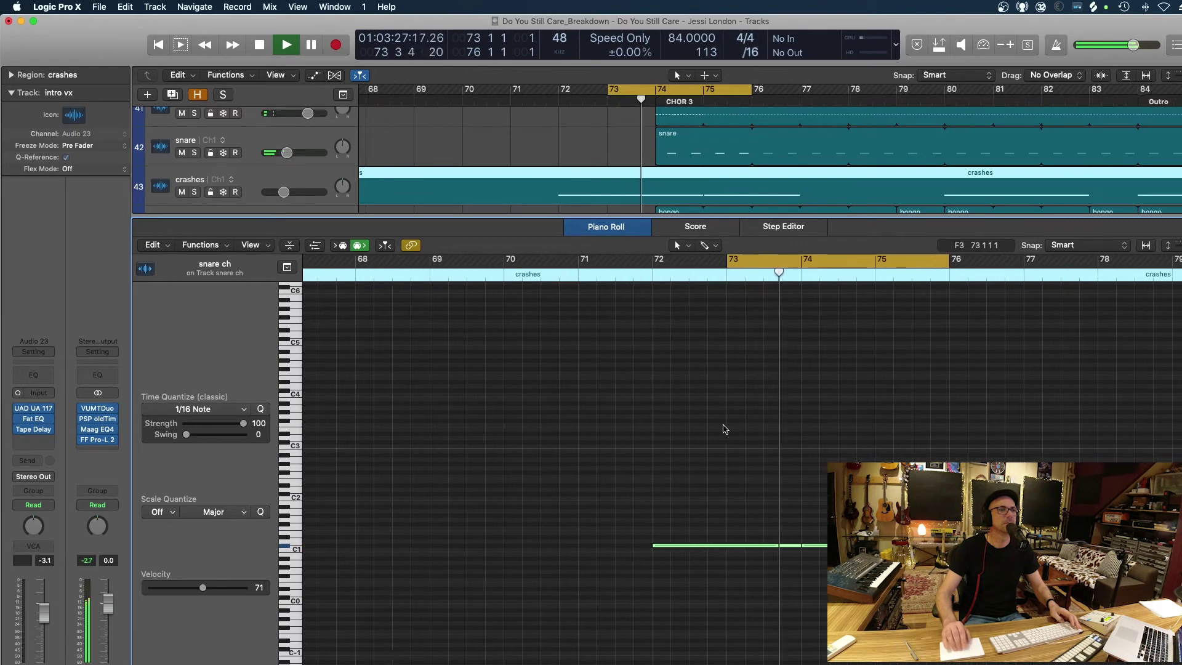
{"action": "left_click", "coordinate": [792, 546]}
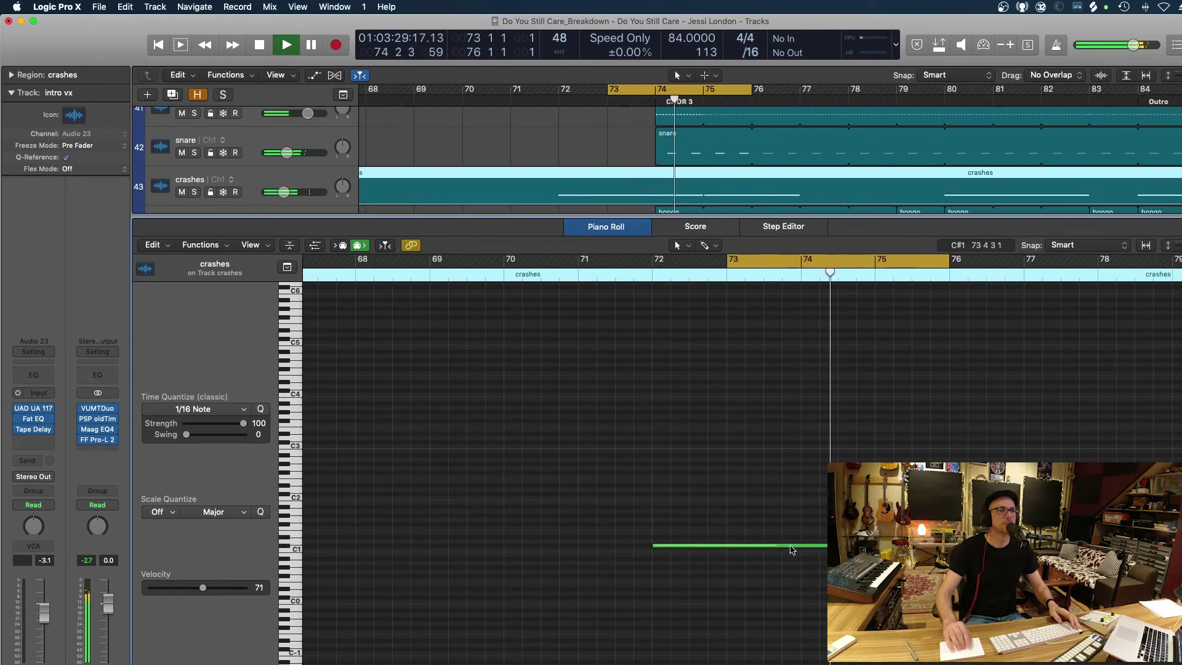
{"action": "left_click_drag", "start_coordinate": [750, 512], "coordinate": [825, 553]}
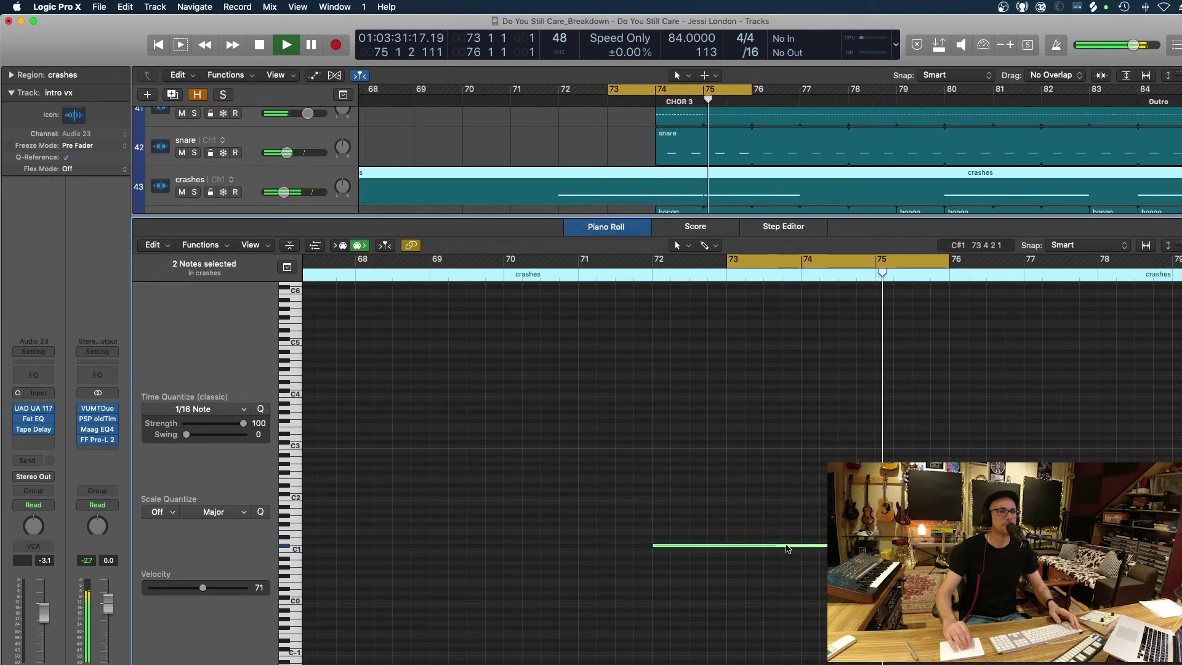
{"action": "left_click", "coordinate": [790, 596]}
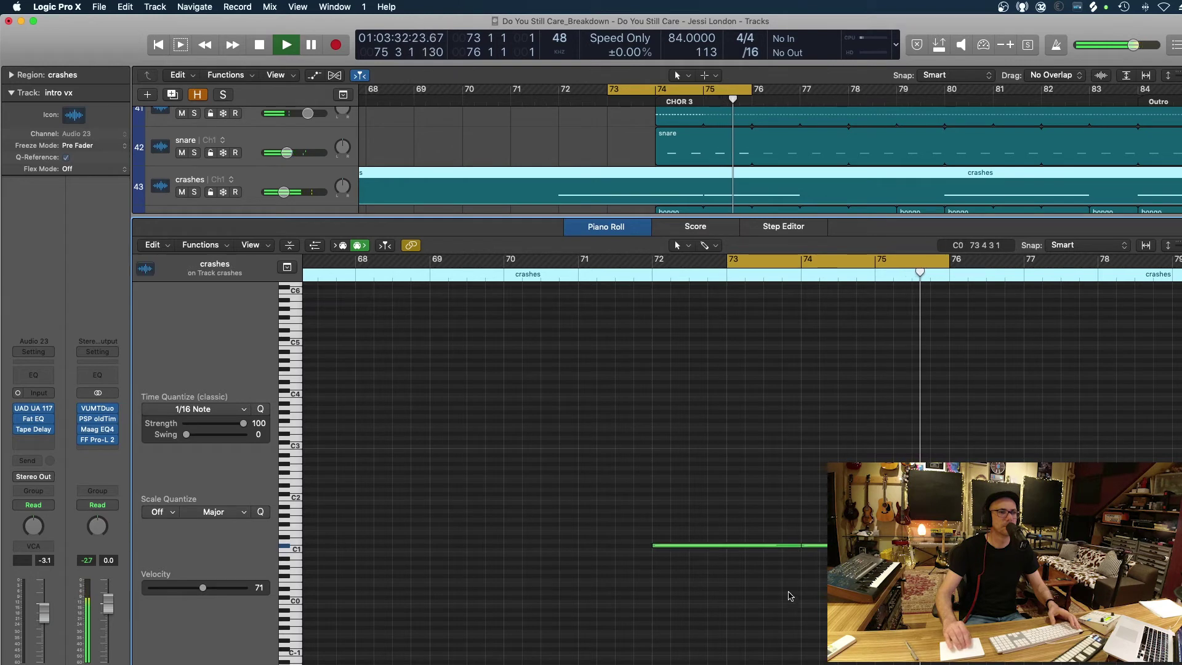
{"action": "left_click", "coordinate": [794, 546]}
{"action": "left_click_drag", "start_coordinate": [819, 545], "coordinate": [791, 546]}
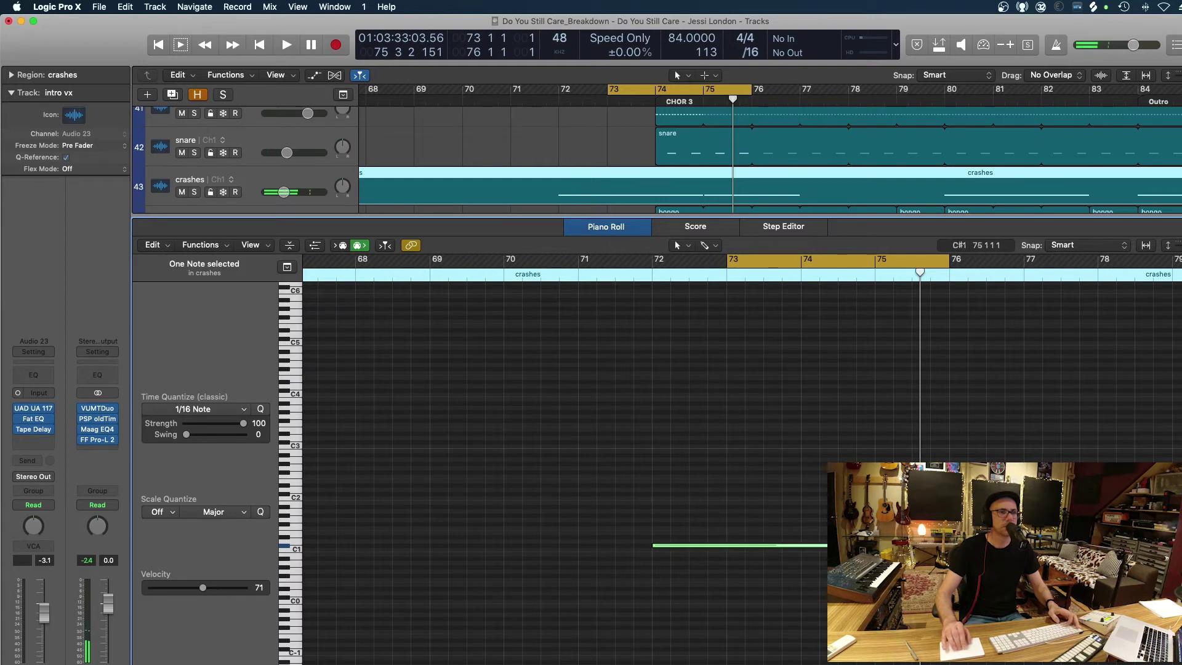
{"action": "left_click_drag", "start_coordinate": [874, 545], "coordinate": [791, 546]}
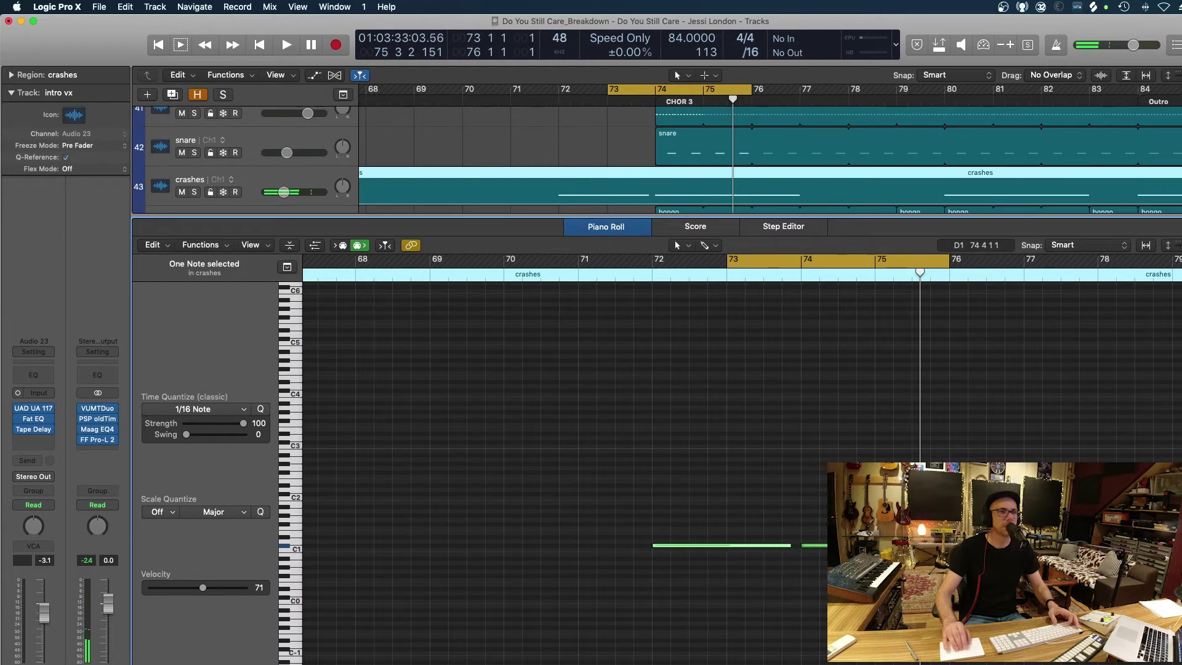
- Review the whole crashes region in the Piano Roll and audition the higher crash note around bar 39
{"action": "scroll", "coordinate": [971, 401], "scroll_direction": "down", "scroll_amount": 5}
{"action": "scroll", "coordinate": [970, 402], "scroll_direction": "right", "scroll_amount": 6}
{"action": "key", "text": "super+Left"}
{"action": "key", "text": "super+Left"}
{"action": "key", "text": "super+Left"}
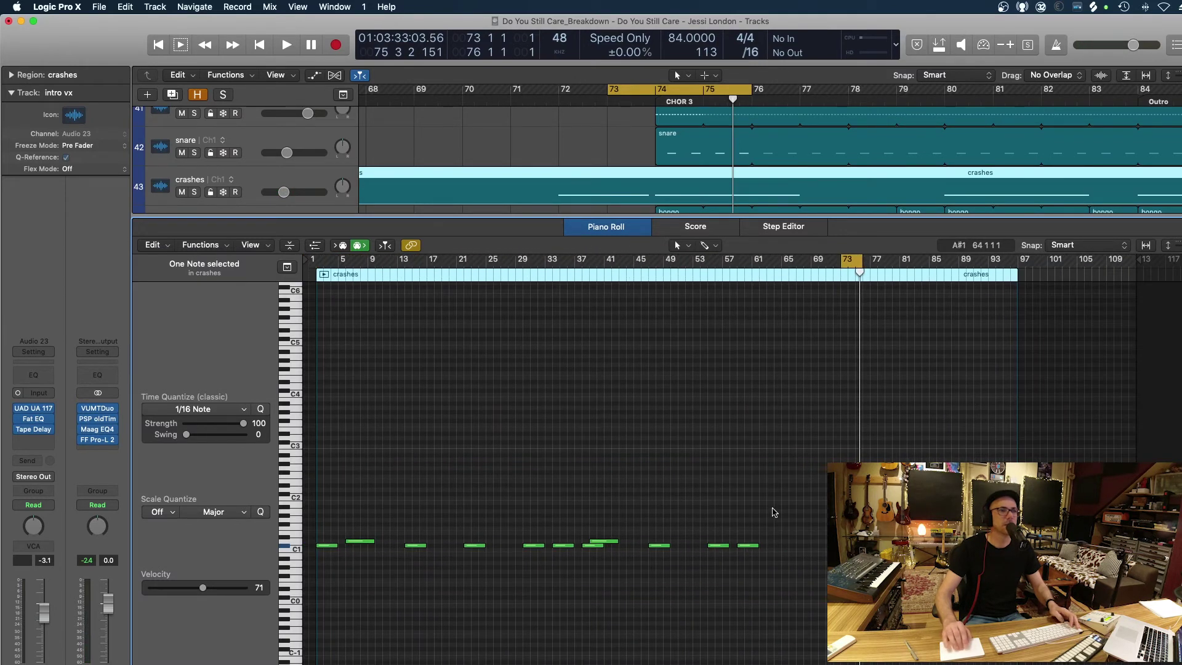
{"action": "left_click", "coordinate": [514, 598]}
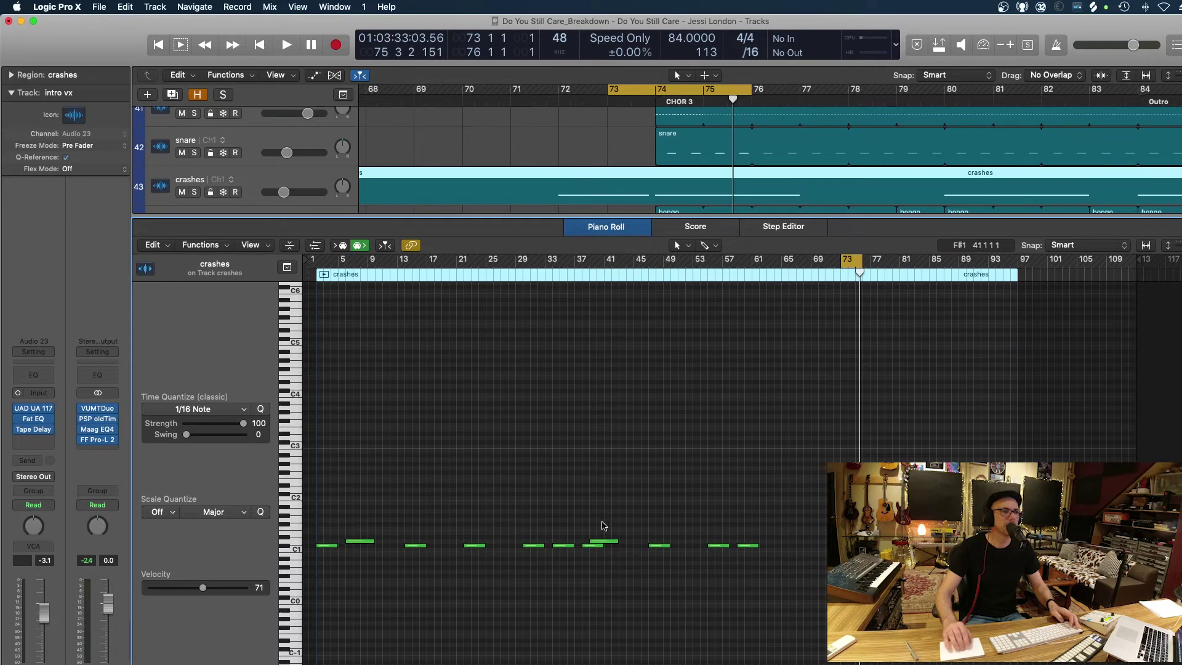
{"action": "left_click", "coordinate": [614, 542]}
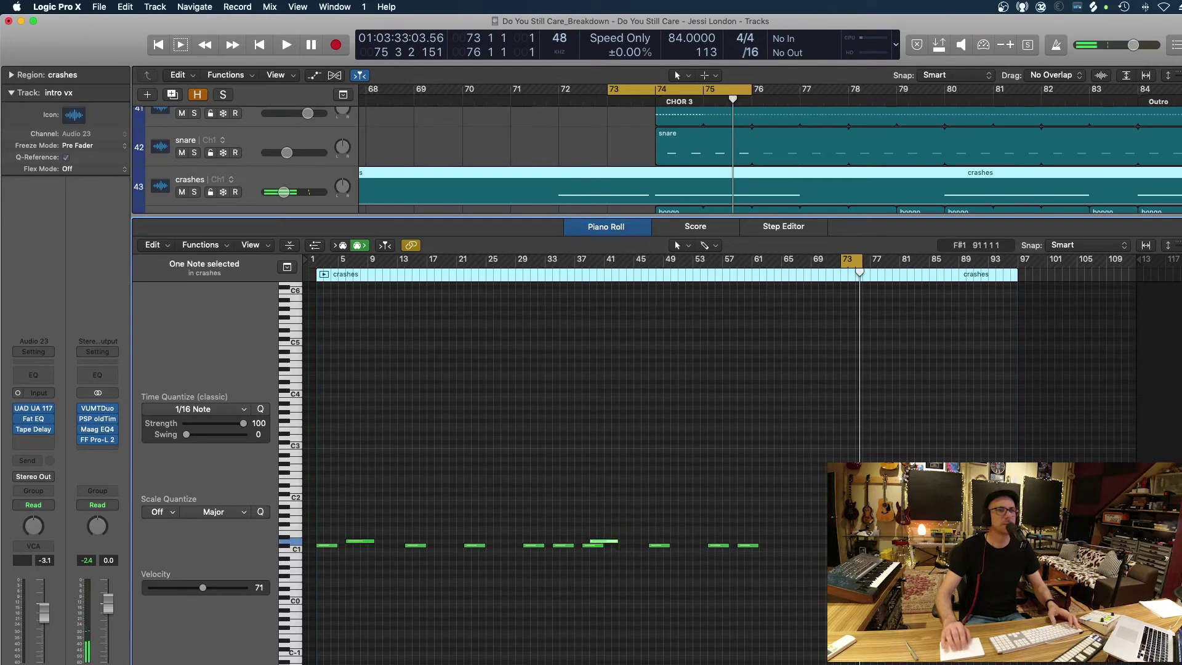
- Open the Mixer and play from bar 72 into CHOR 3, checking the channel levels across the strips
{"action": "key", "text": "x"}
{"action": "key", "text": "space"}
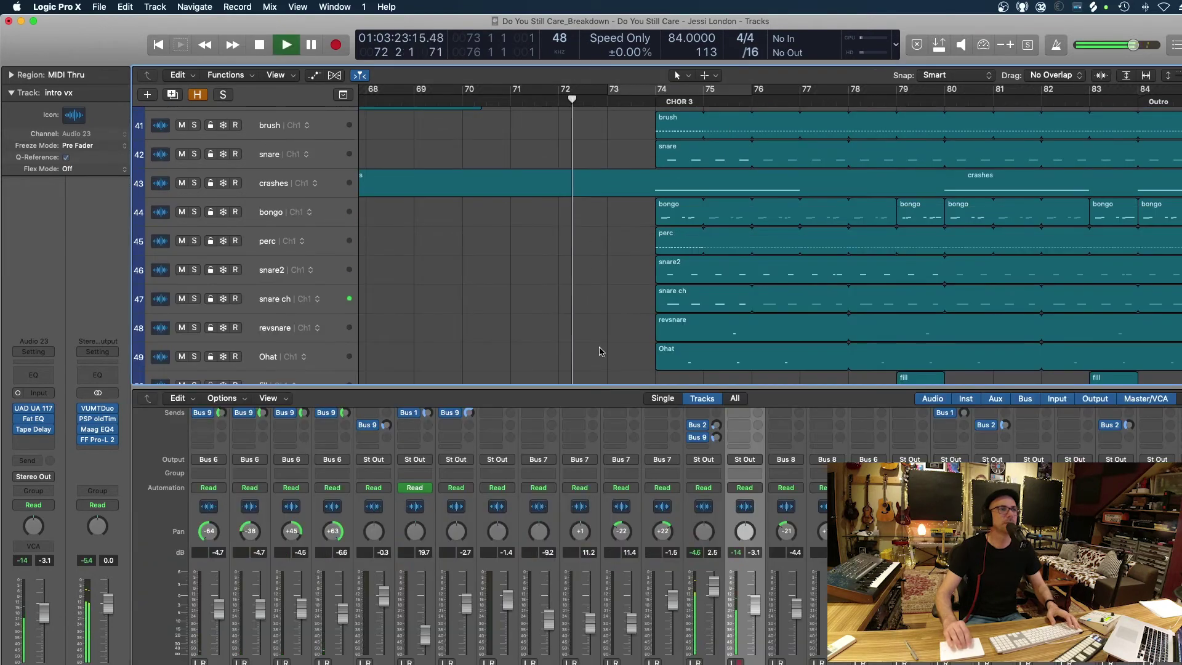
{"action": "scroll", "coordinate": [670, 601], "scroll_direction": "right", "scroll_amount": 10}
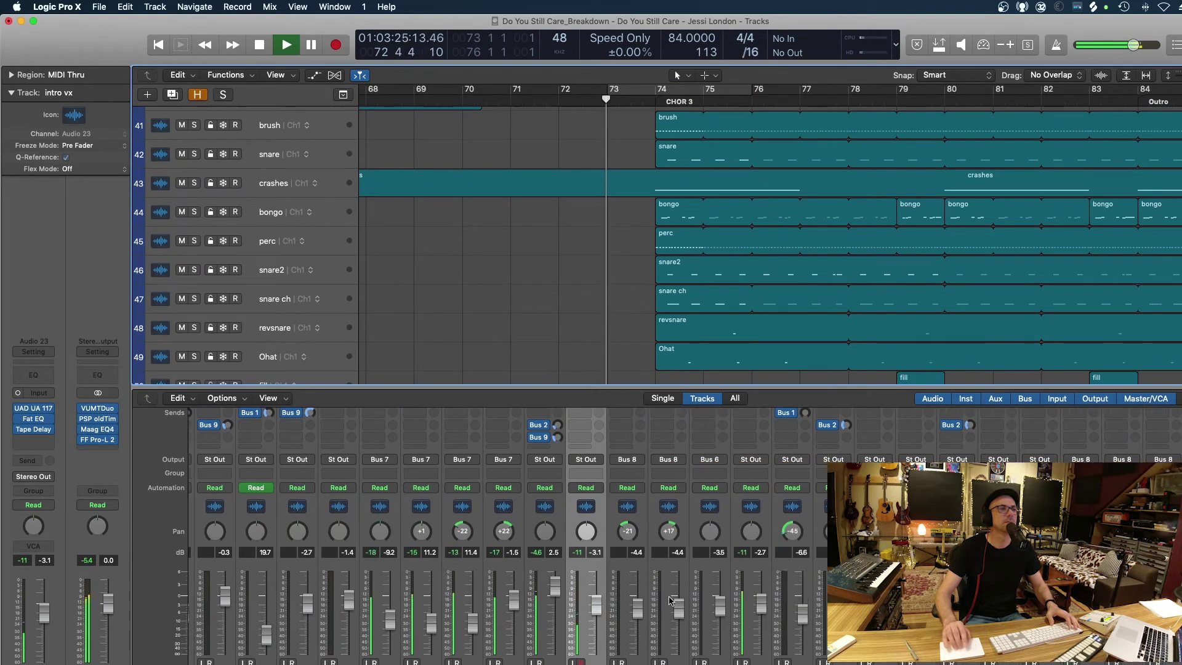
{"action": "scroll", "coordinate": [670, 600], "scroll_direction": "right", "scroll_amount": 1}
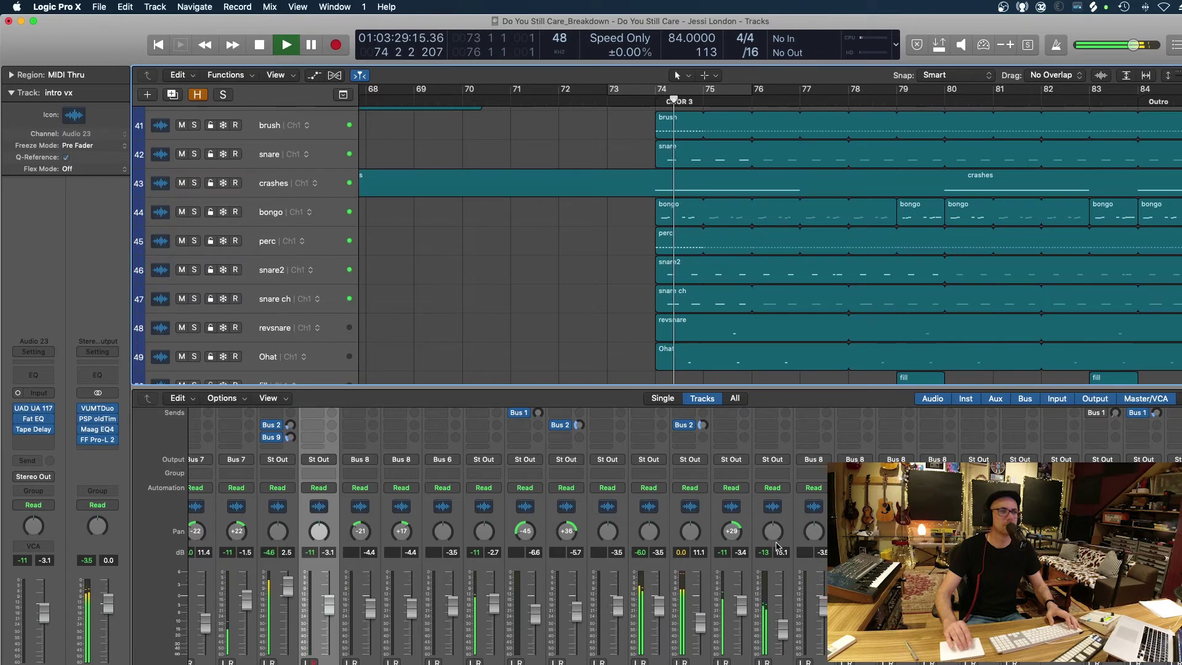
{"action": "scroll", "coordinate": [779, 546], "scroll_direction": "right", "scroll_amount": 6}
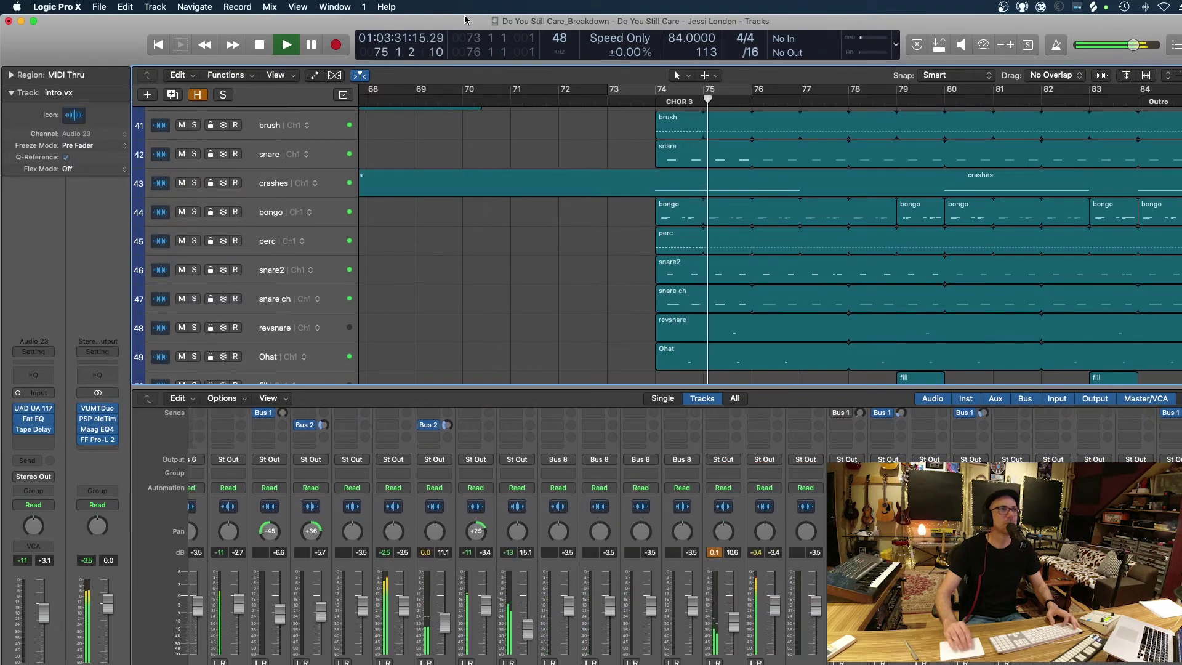
{"action": "key", "text": "space"}
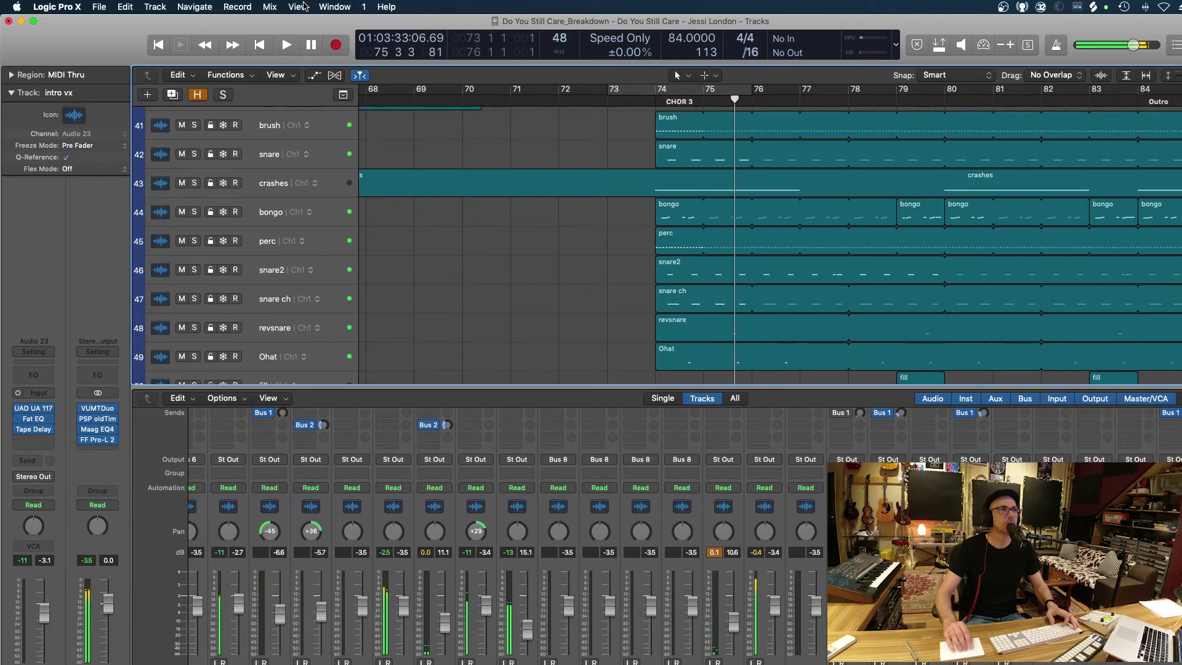
{"action": "left_click", "coordinate": [299, 7]}
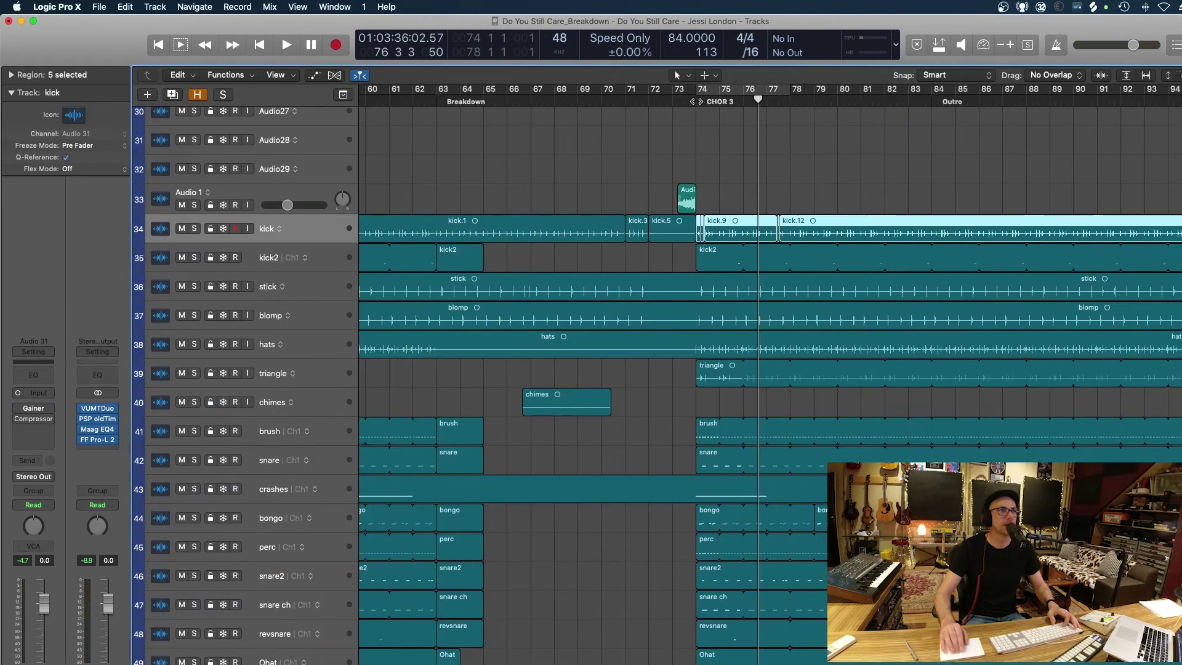
- Place the playhead at bar 81, just ahead of the Outro
{"action": "scroll", "coordinate": [545, 331], "scroll_direction": "left", "scroll_amount": 5}
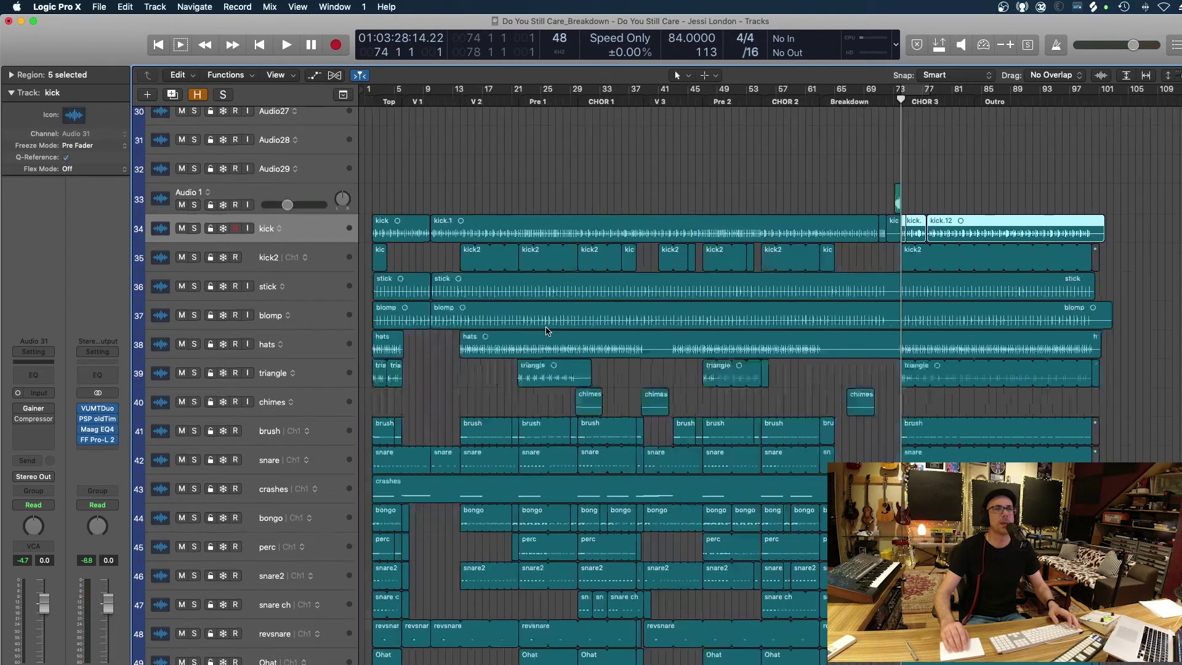
{"action": "scroll", "coordinate": [546, 331], "scroll_direction": "down", "scroll_amount": 6}
{"action": "scroll", "coordinate": [547, 330], "scroll_direction": "up", "scroll_amount": 10}
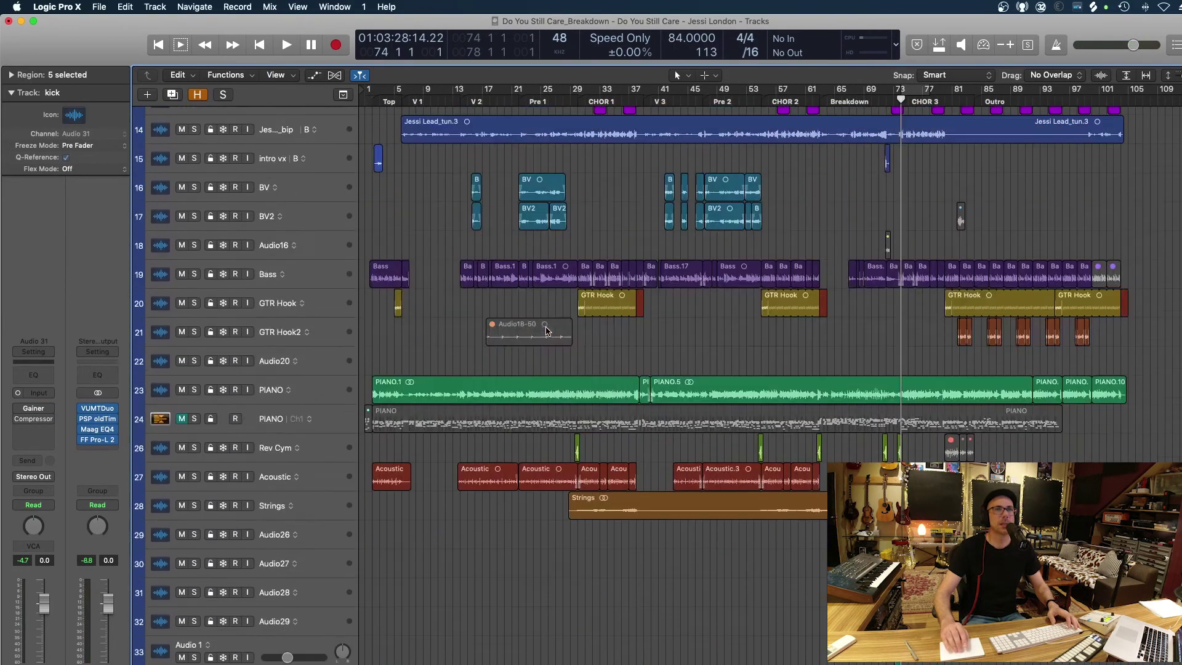
{"action": "scroll", "coordinate": [546, 331], "scroll_direction": "up", "scroll_amount": 10}
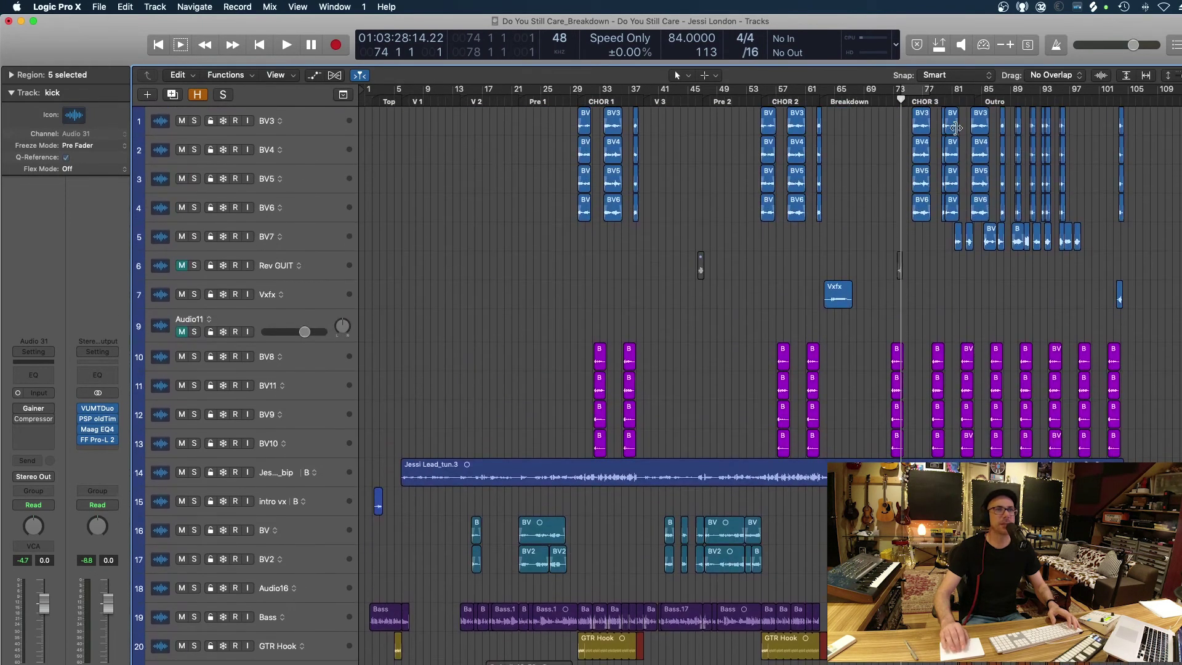
{"action": "left_click", "coordinate": [952, 92]}
{"action": "scroll", "coordinate": [739, 369], "scroll_direction": "down", "scroll_amount": 3}
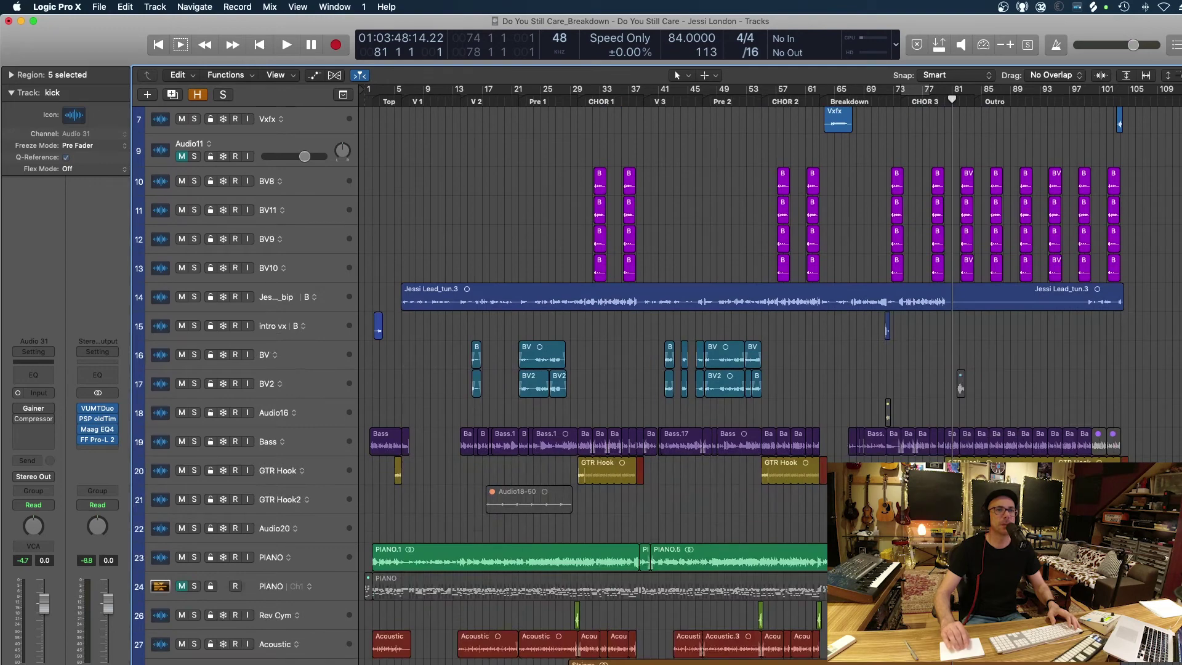
{"action": "key", "text": "super+Right"}
{"action": "key", "text": "super+Right"}
{"action": "scroll", "coordinate": [770, 369], "scroll_direction": "right", "scroll_amount": 3}
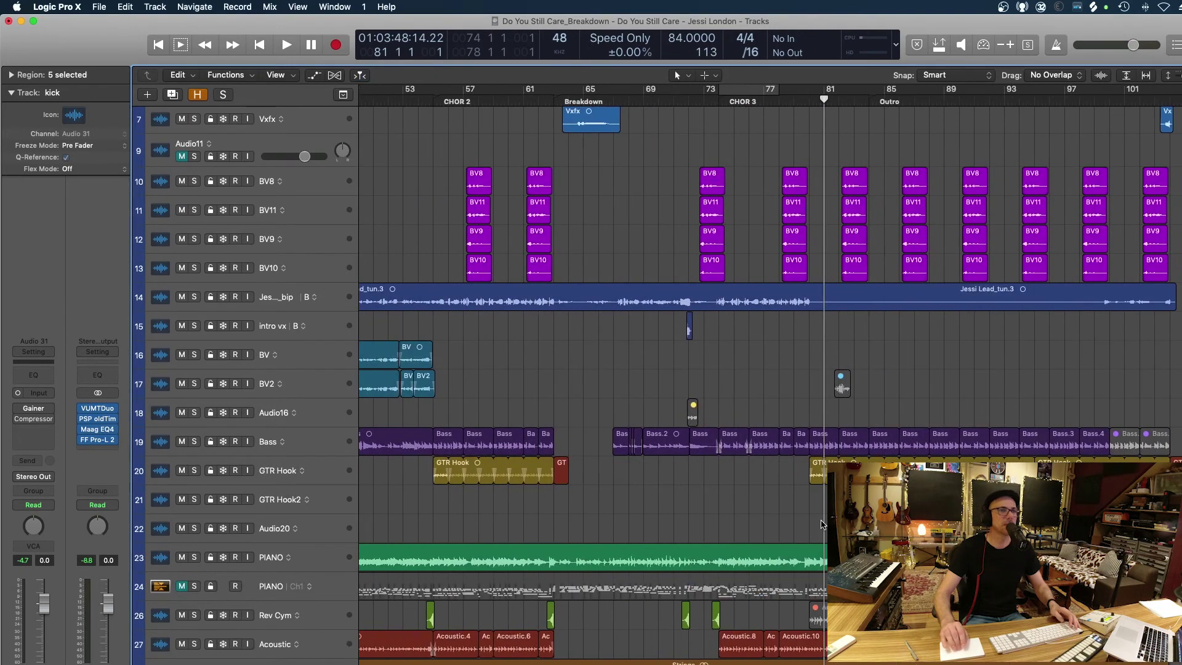
{"action": "key", "text": "super+Right"}
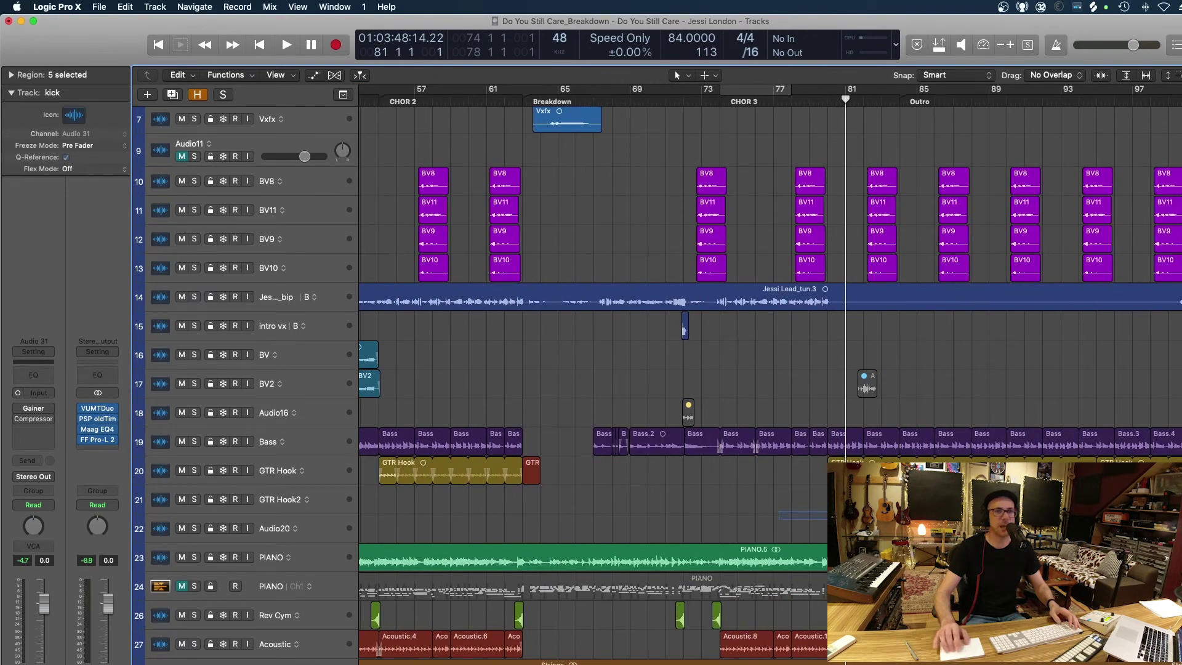
- Play the GTR Hook2 track in solo and set its pan to +13, ending with playback stopped and solo off
{"action": "left_click", "coordinate": [281, 501]}
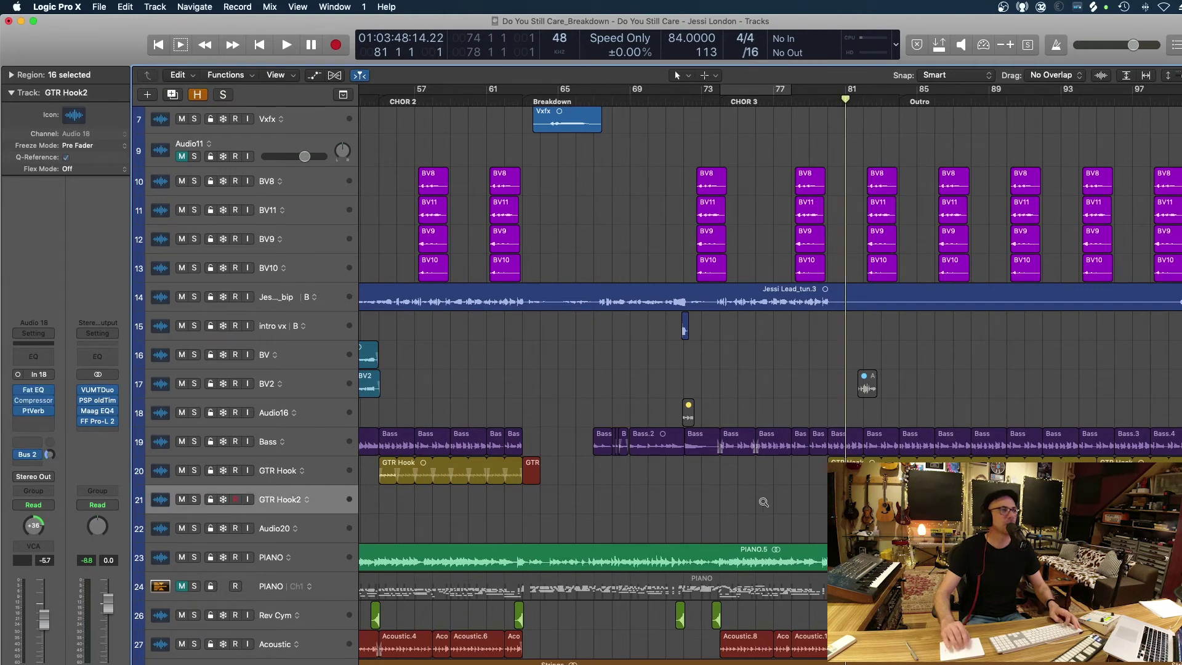
{"action": "key", "text": "ctrl+s"}
{"action": "key", "text": "space"}
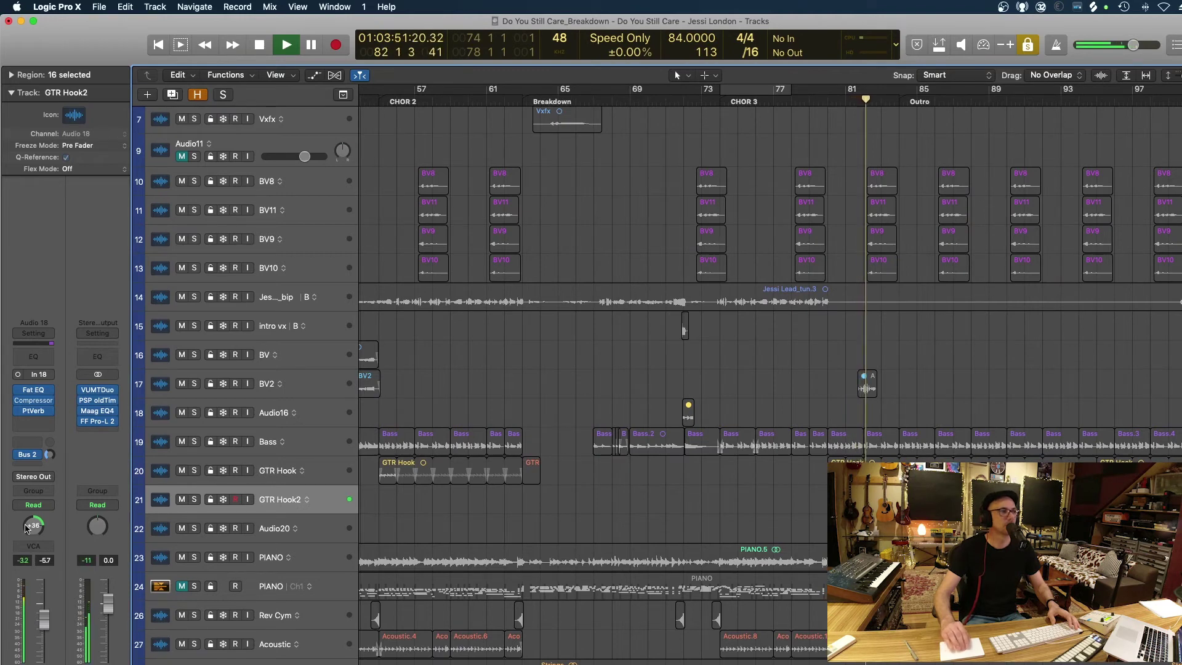
{"action": "left_click_drag", "start_coordinate": [25, 528], "coordinate": [29, 545]}
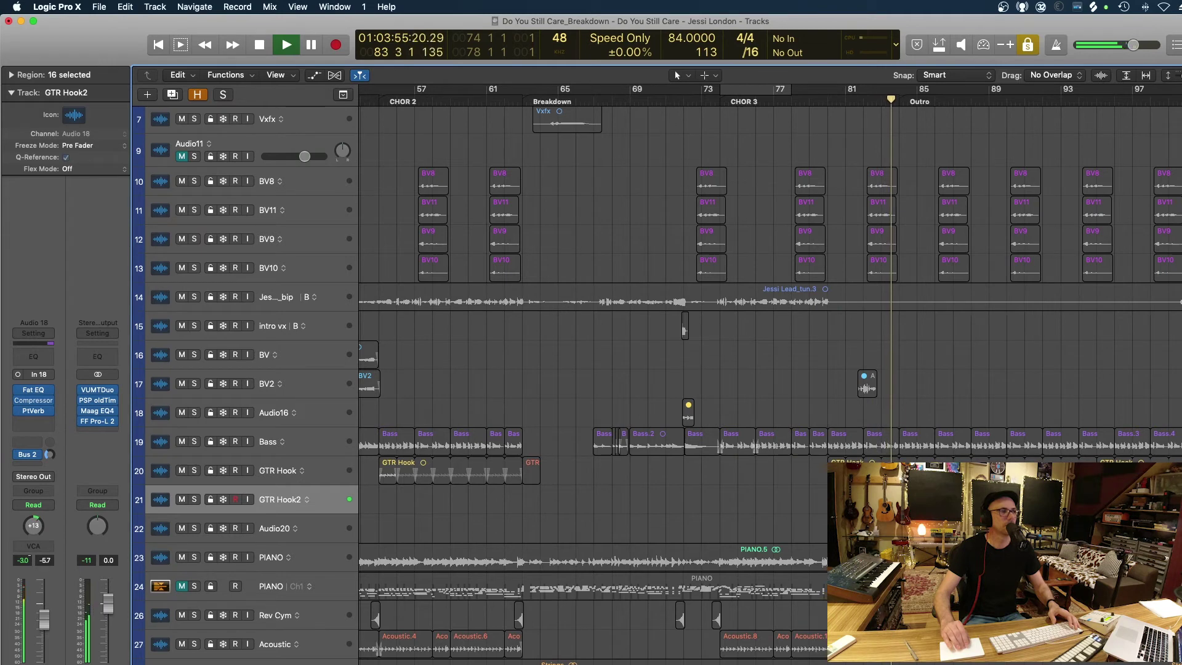
{"action": "key", "text": "space"}
{"action": "key", "text": "ctrl+s"}
- Play the full mix from bar 81 into the Outro with reduced track height and deselect all regions
{"action": "left_click", "coordinate": [845, 101]}
{"action": "scroll", "coordinate": [871, 252], "scroll_direction": "down", "scroll_amount": 2}
{"action": "key", "text": "super+Up"}
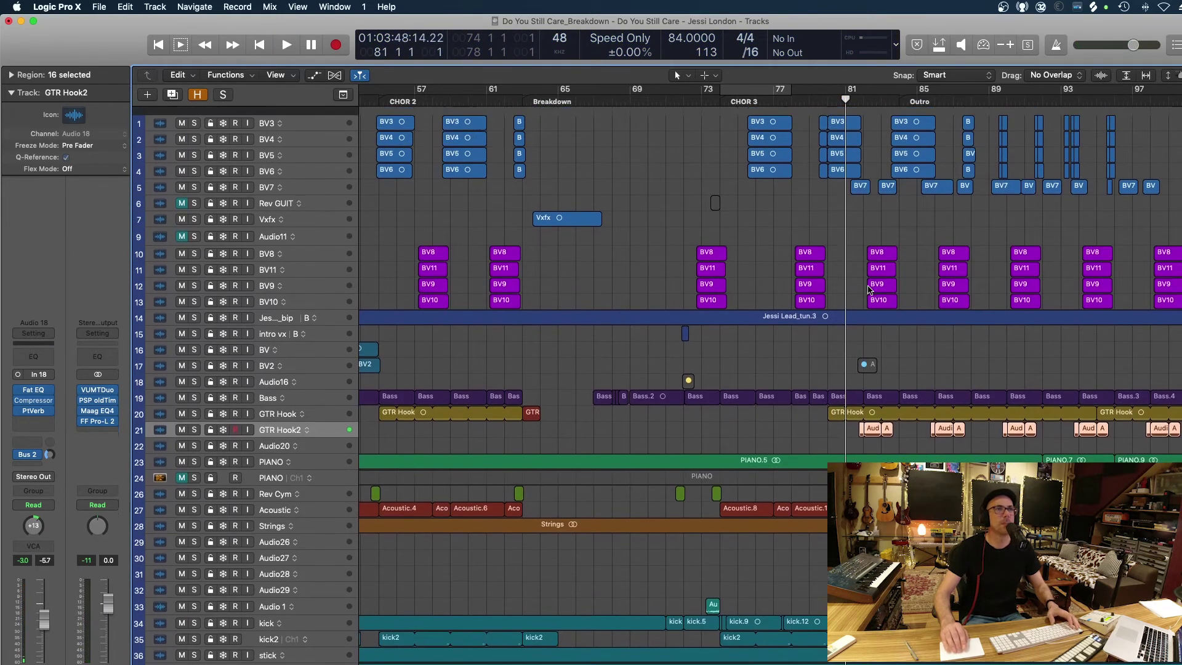
{"action": "key", "text": "space"}
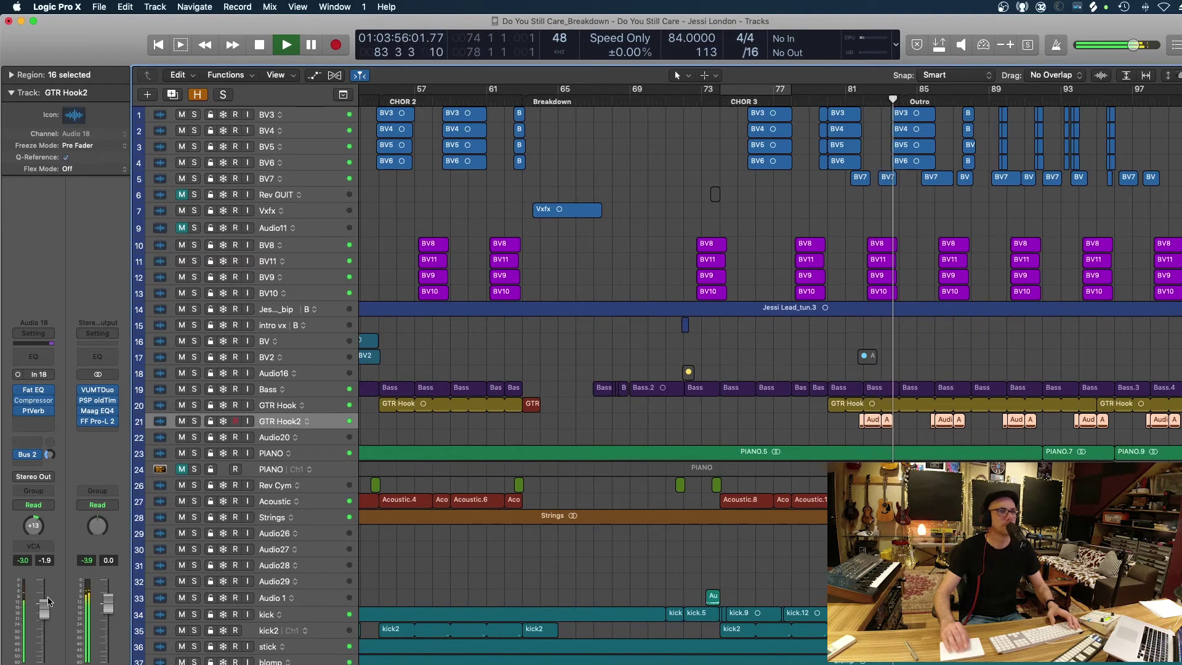
{"action": "scroll", "coordinate": [963, 407], "scroll_direction": "down", "scroll_amount": 4}
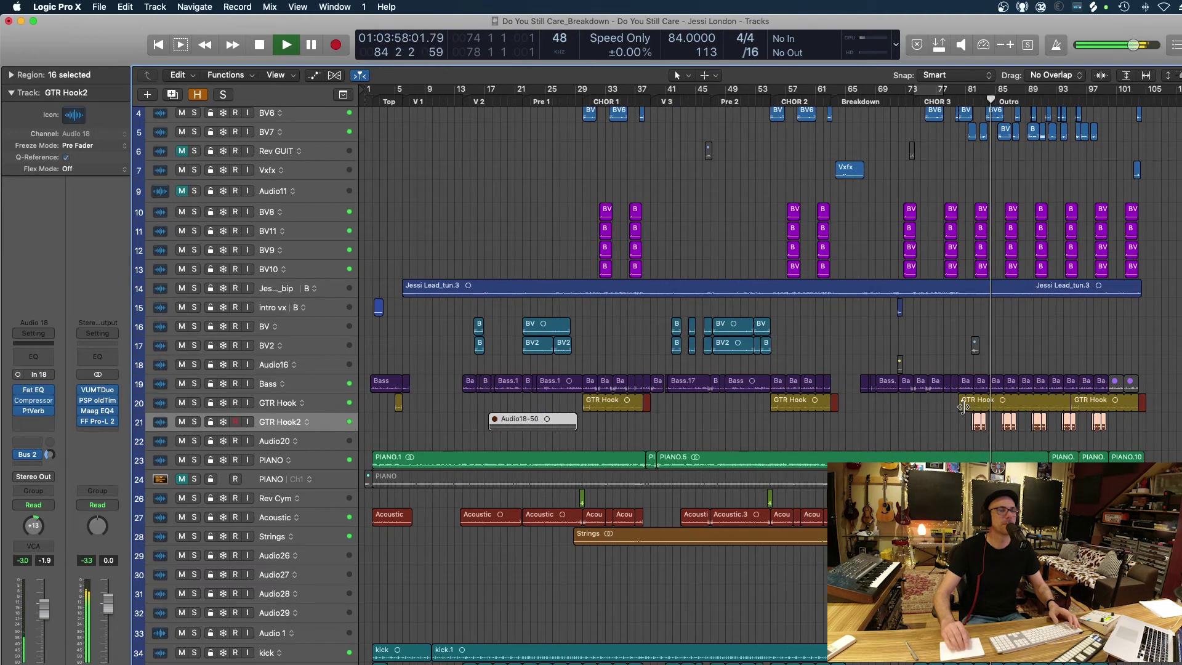
{"action": "key", "text": "alt+shift+d"}
{"action": "key", "text": "space"}
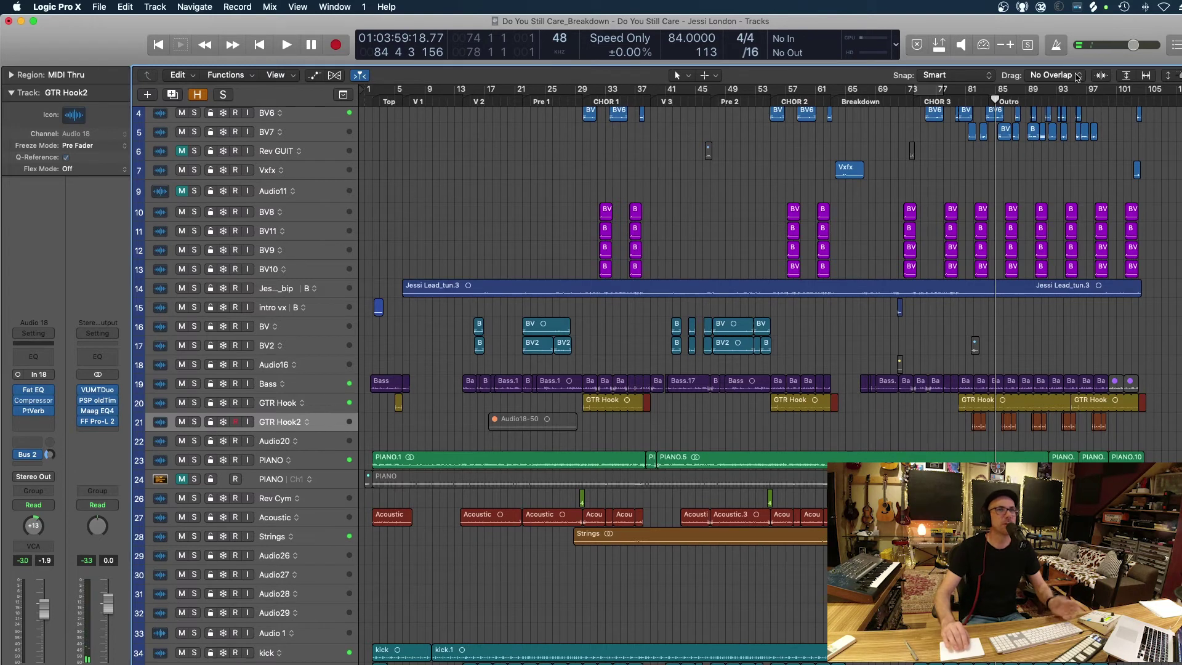
- Step the playhead through the Outro between bars 85 and 105 to examine its structure up to the ending
{"action": "left_click", "coordinate": [1056, 100]}
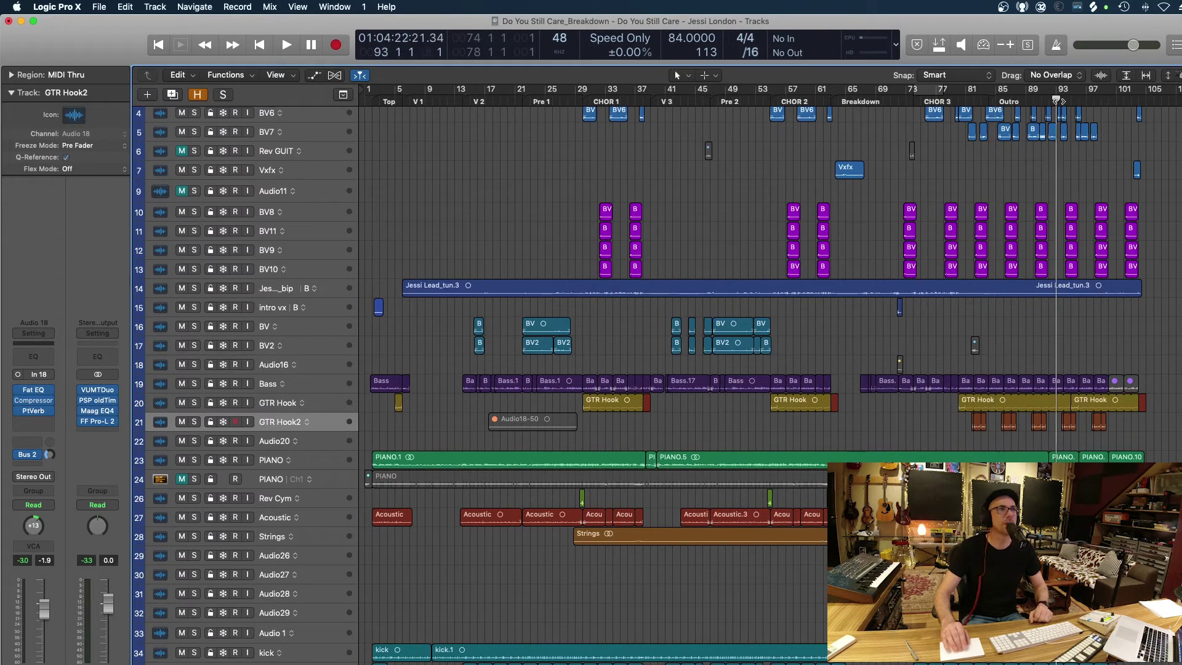
{"action": "left_click", "coordinate": [1132, 99]}
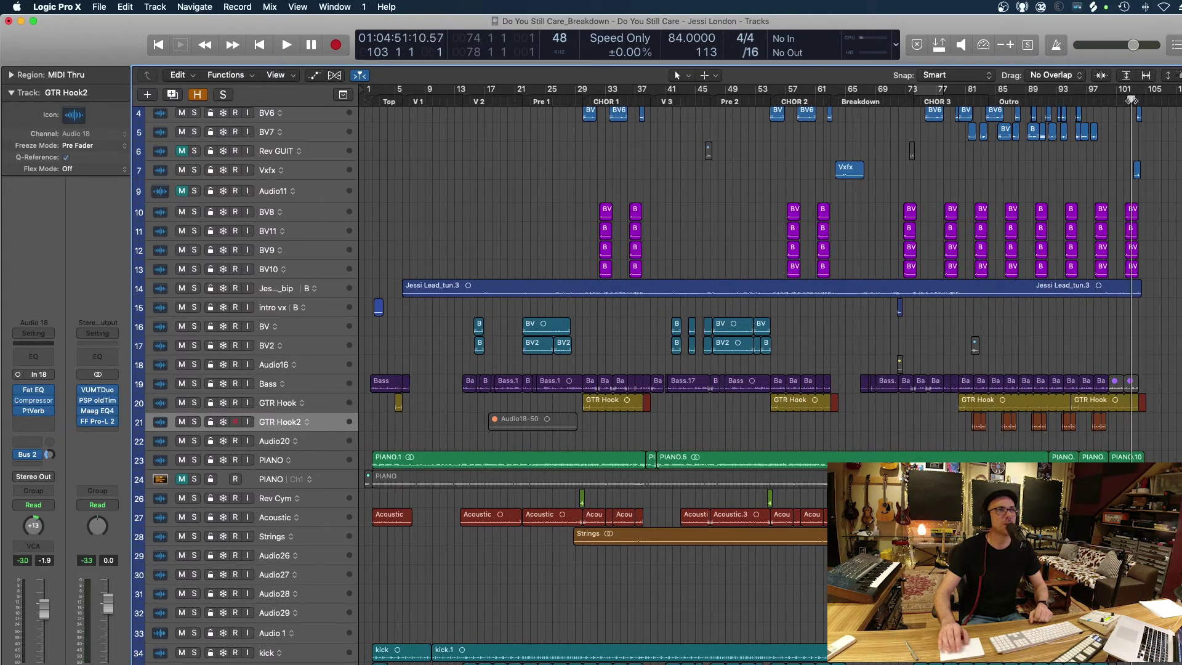
{"action": "left_click", "coordinate": [1145, 100]}
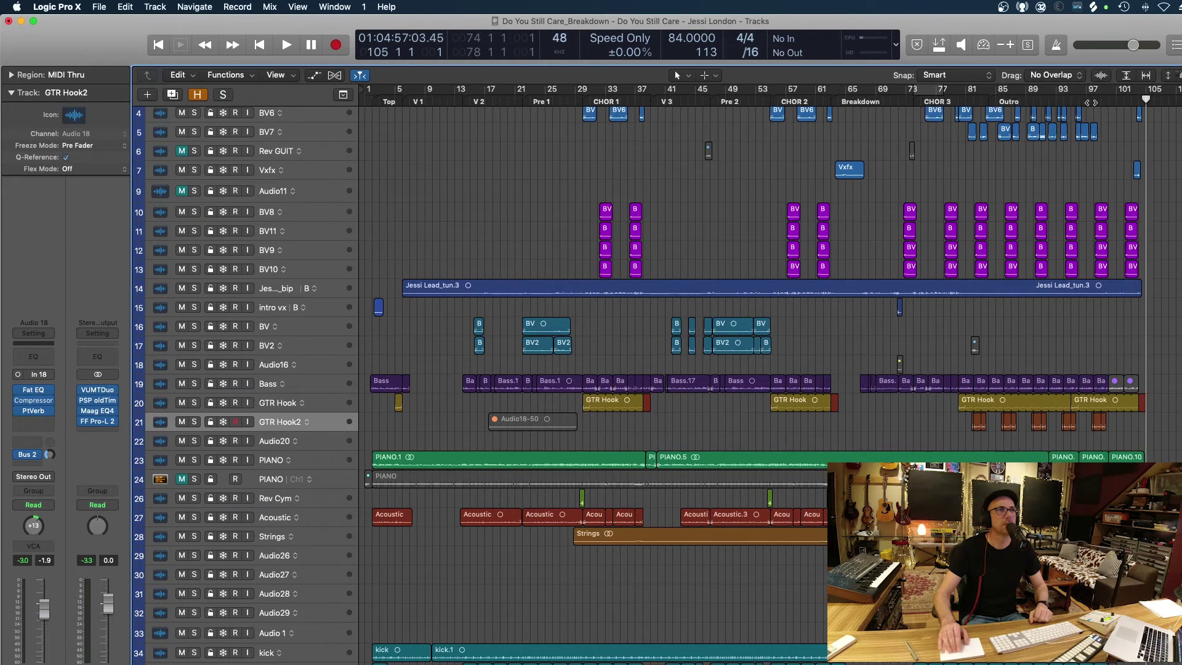
{"action": "left_click", "coordinate": [1026, 100]}
{"action": "left_click", "coordinate": [1049, 100]}
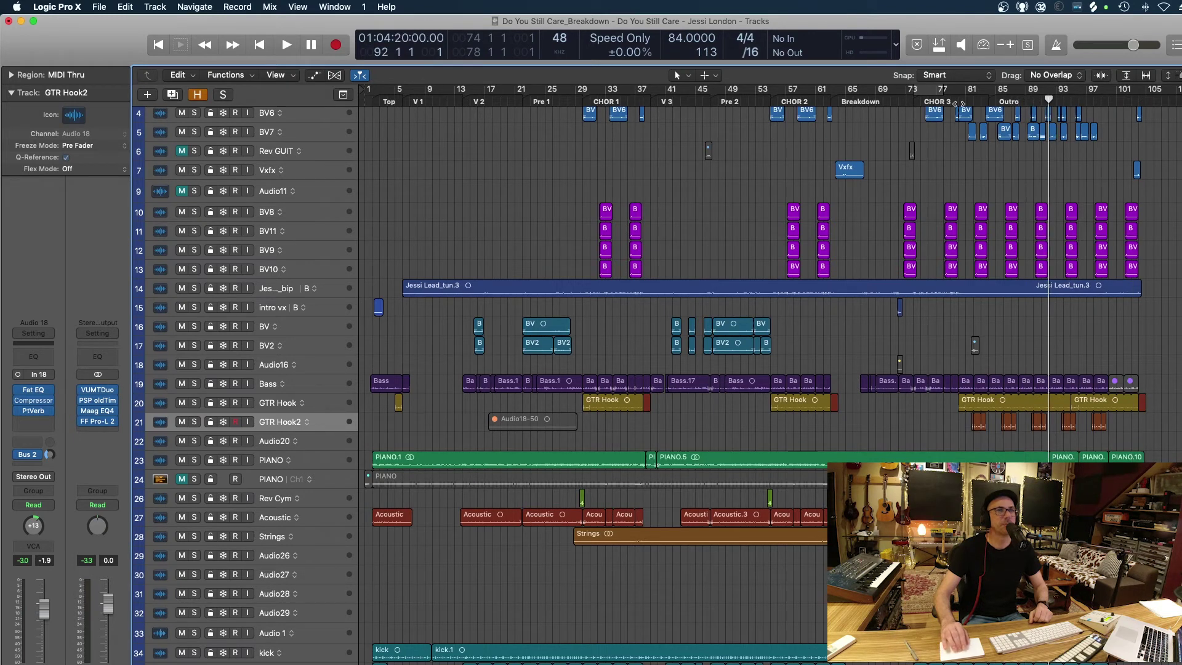
{"action": "left_click", "coordinate": [1139, 100]}
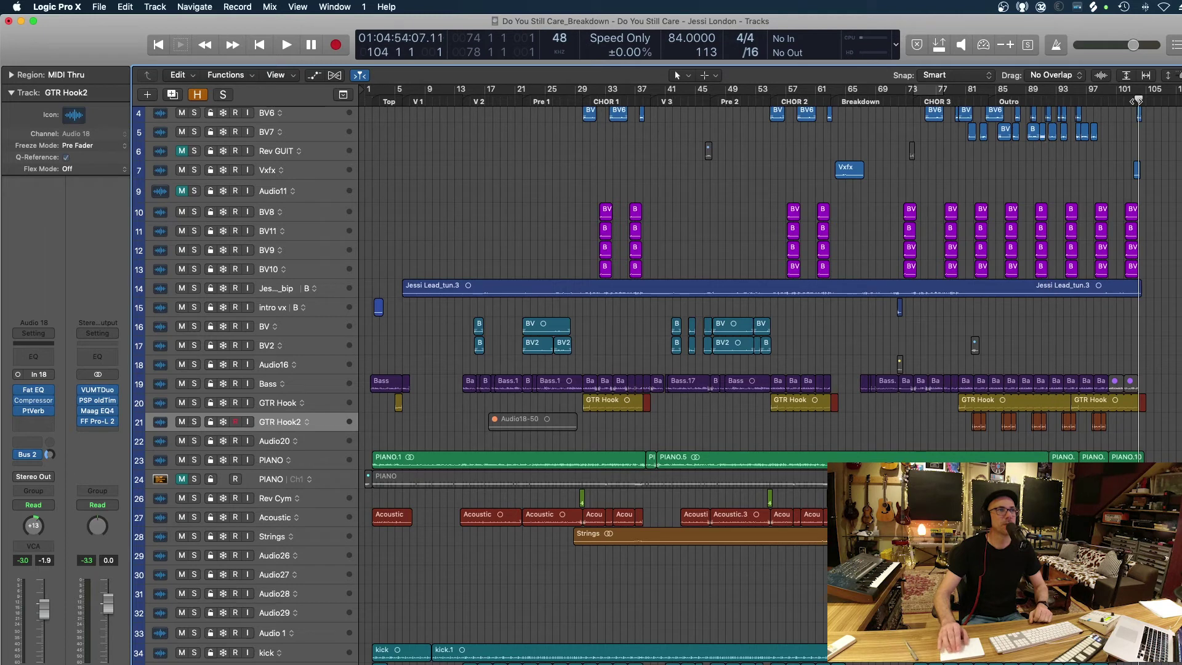
{"action": "left_click", "coordinate": [1146, 101]}
{"action": "left_click", "coordinate": [994, 101]}
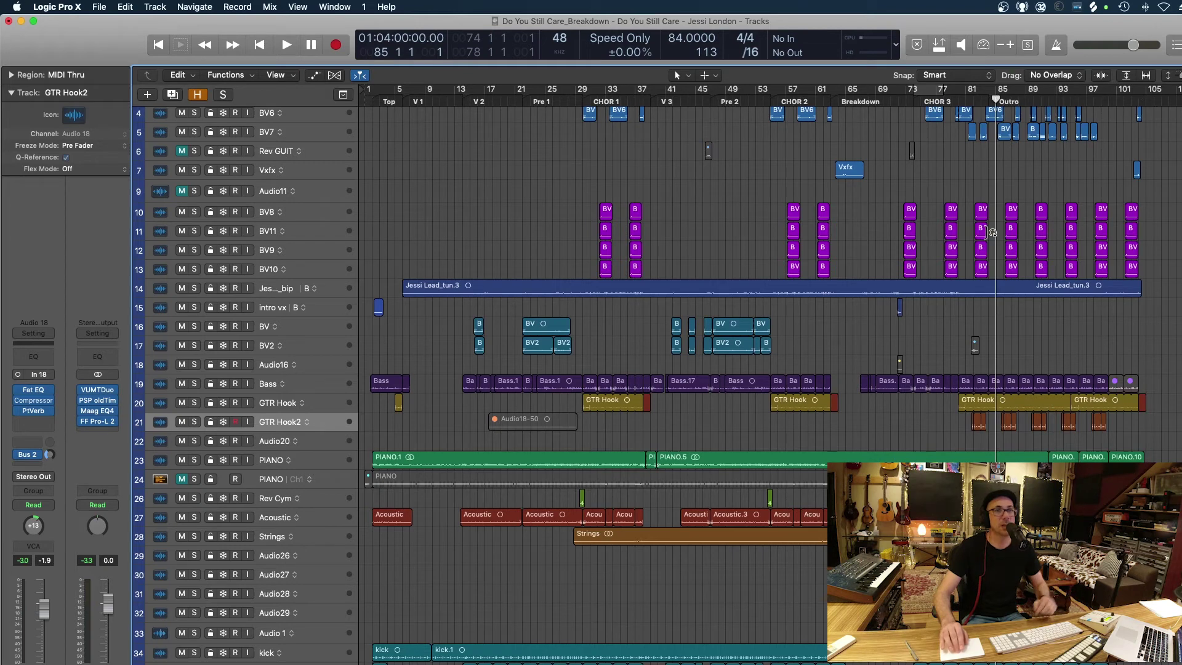
- Play from bar 82 and lower the GTR Hook2 volume to -7.2 dB
{"action": "scroll", "coordinate": [985, 179], "scroll_direction": "up", "scroll_amount": 2}
{"action": "scroll", "coordinate": [983, 171], "scroll_direction": "up", "scroll_amount": 1}
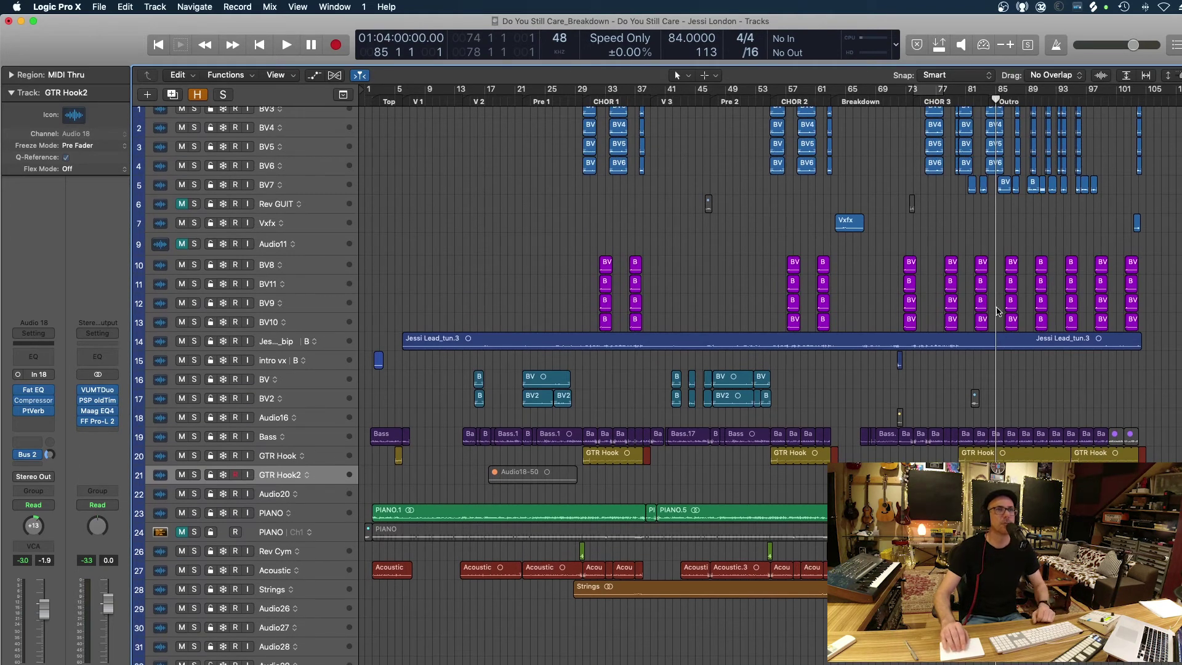
{"action": "scroll", "coordinate": [998, 311], "scroll_direction": "down", "scroll_amount": 3}
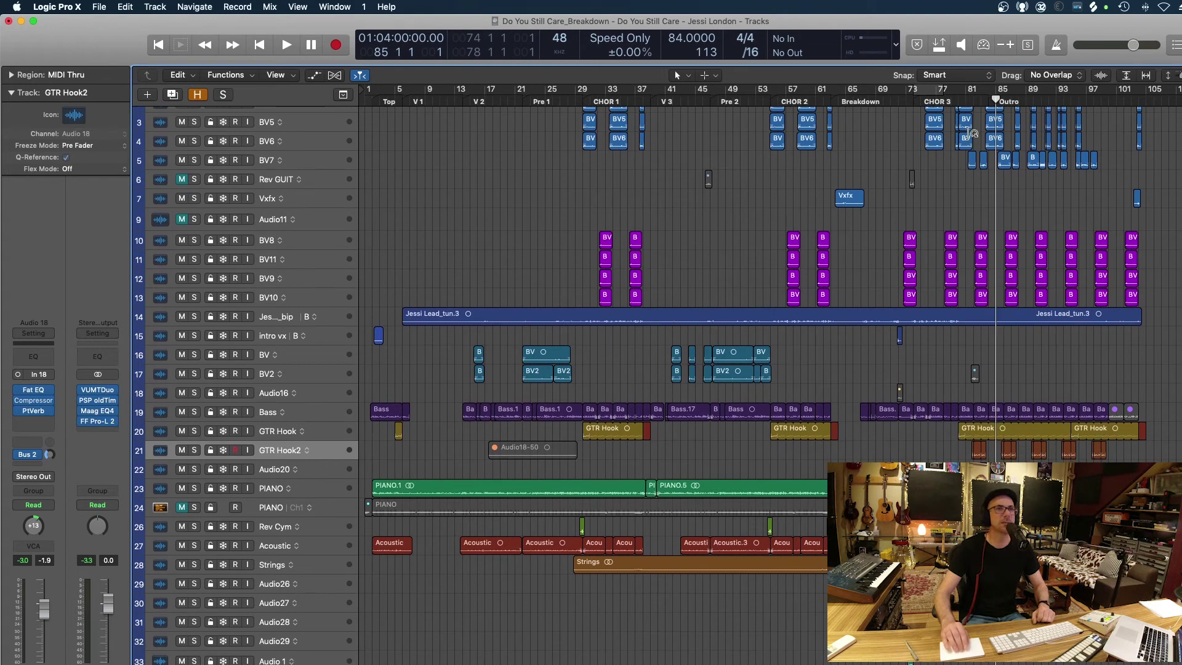
{"action": "left_click", "coordinate": [970, 101]}
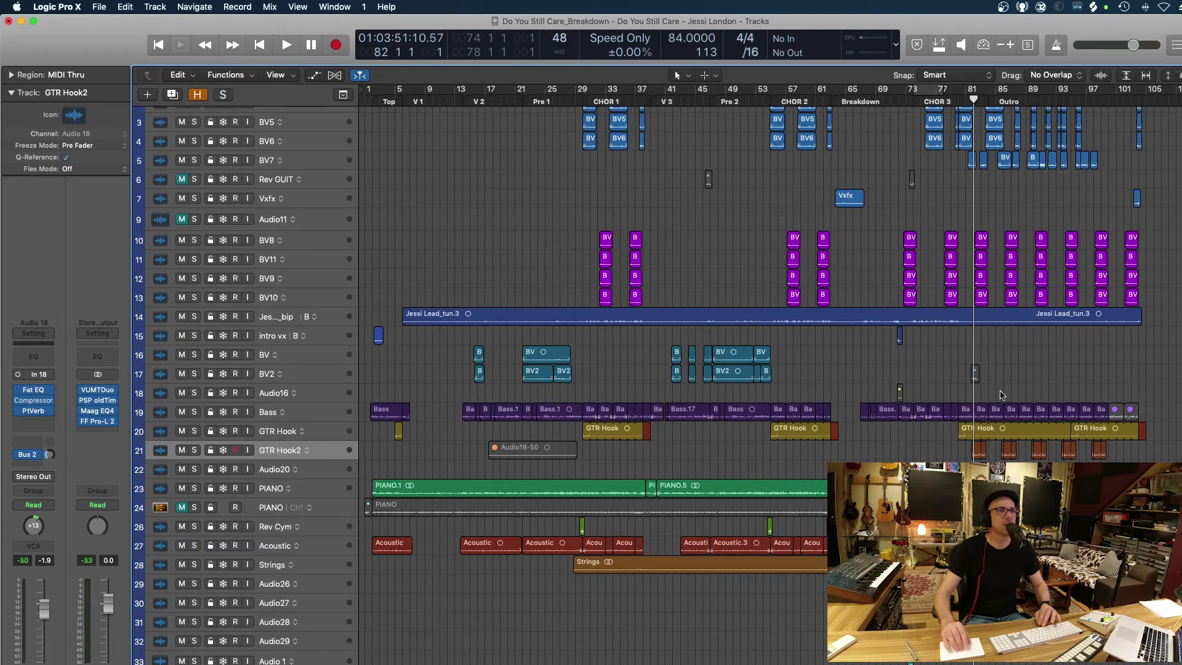
{"action": "key", "text": "space"}
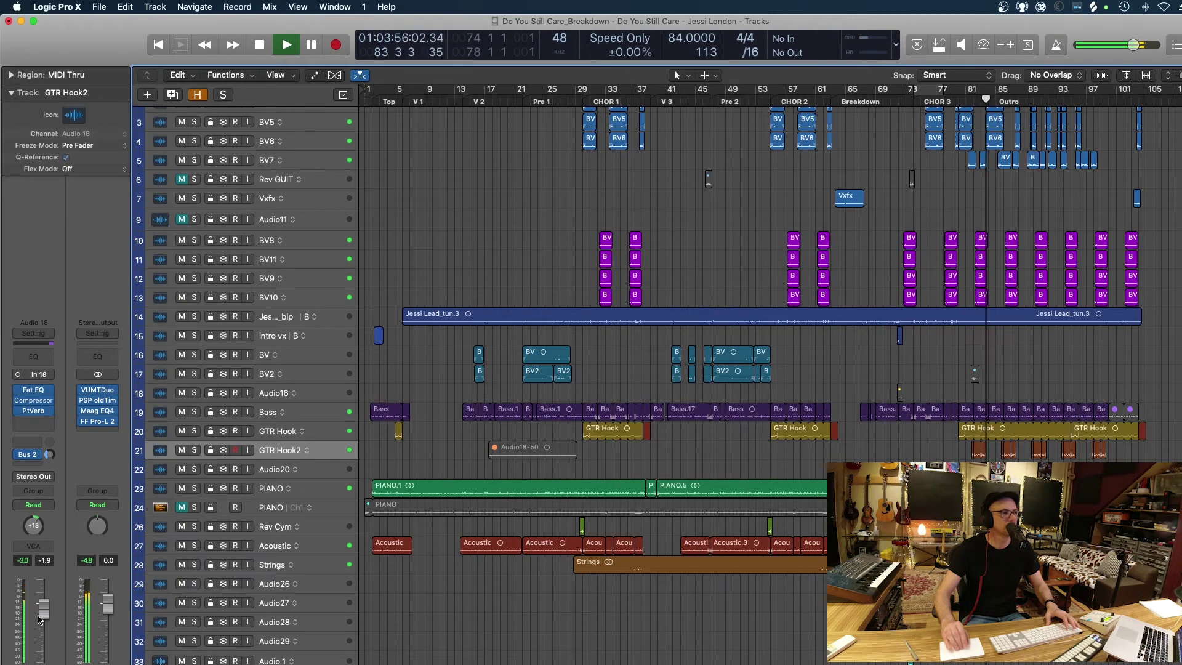
{"action": "left_click_drag", "start_coordinate": [38, 618], "coordinate": [43, 630]}
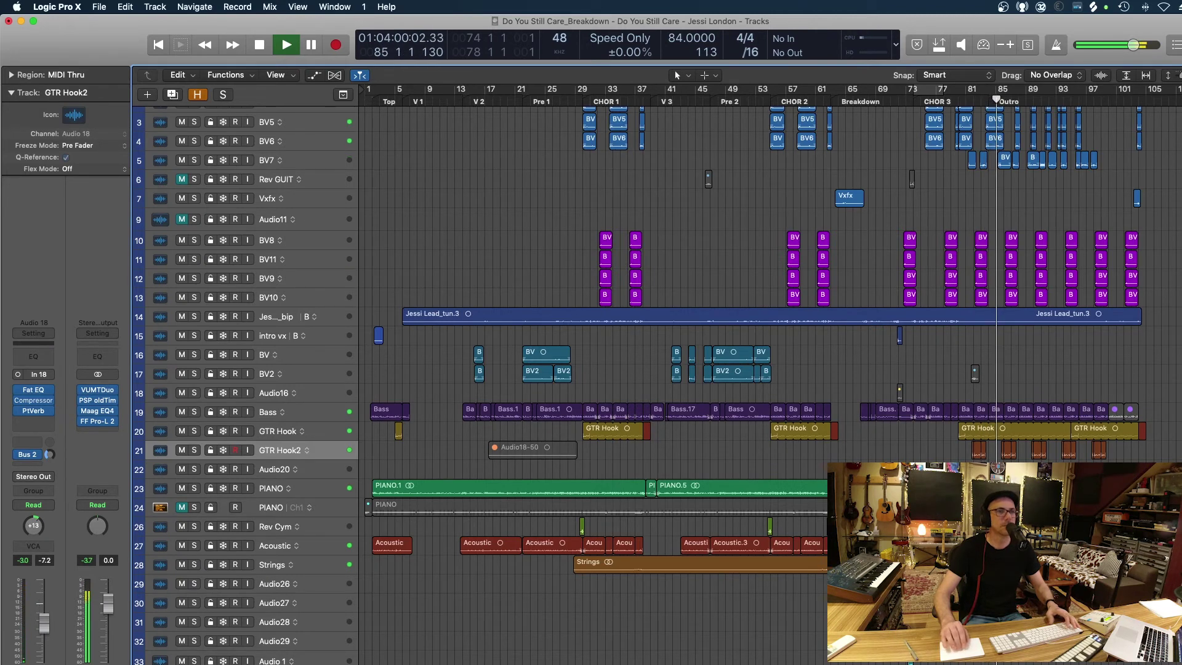
- Examine the Acoustic, guitar, bass, piano and backing-vocal tracks in the Outro while the mix plays, with the Acoustic track selected
{"action": "scroll", "coordinate": [640, 384], "scroll_direction": "down", "scroll_amount": 10}
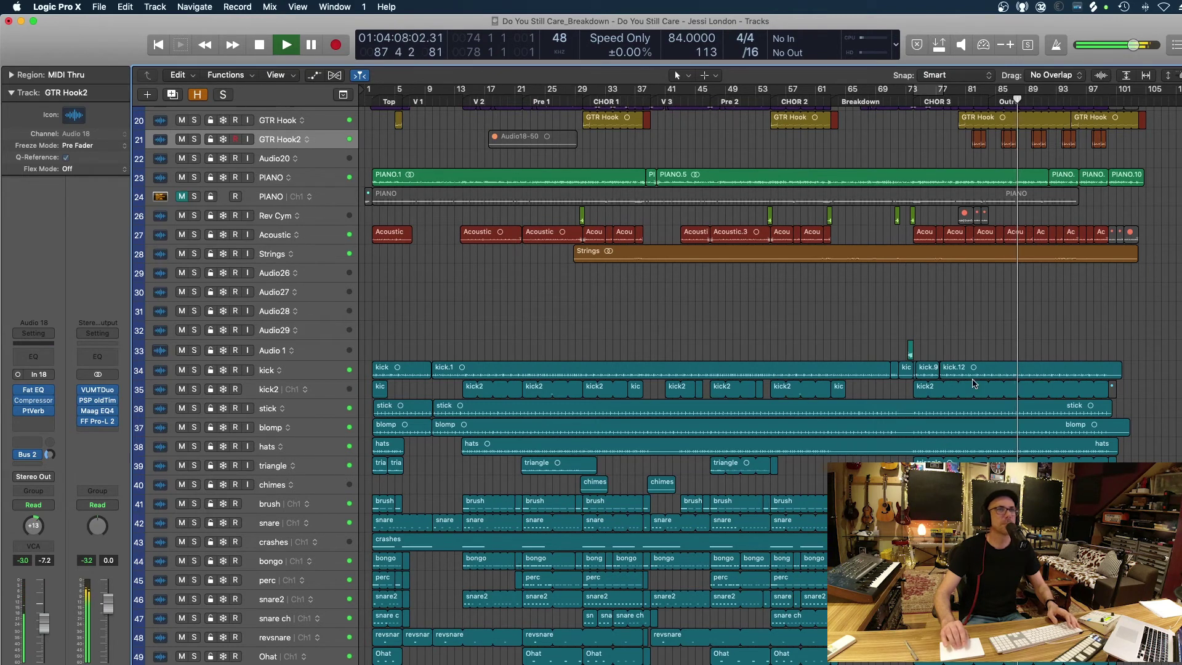
{"action": "left_click", "coordinate": [153, 236]}
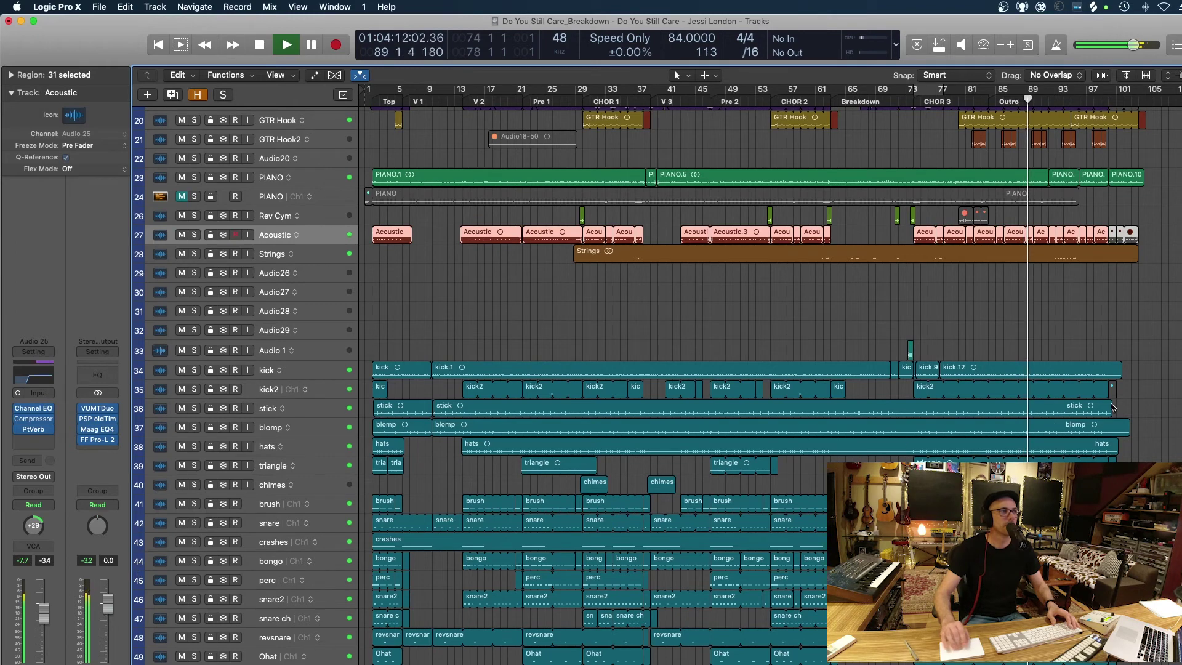
{"action": "scroll", "coordinate": [1050, 422], "scroll_direction": "up", "scroll_amount": 15}
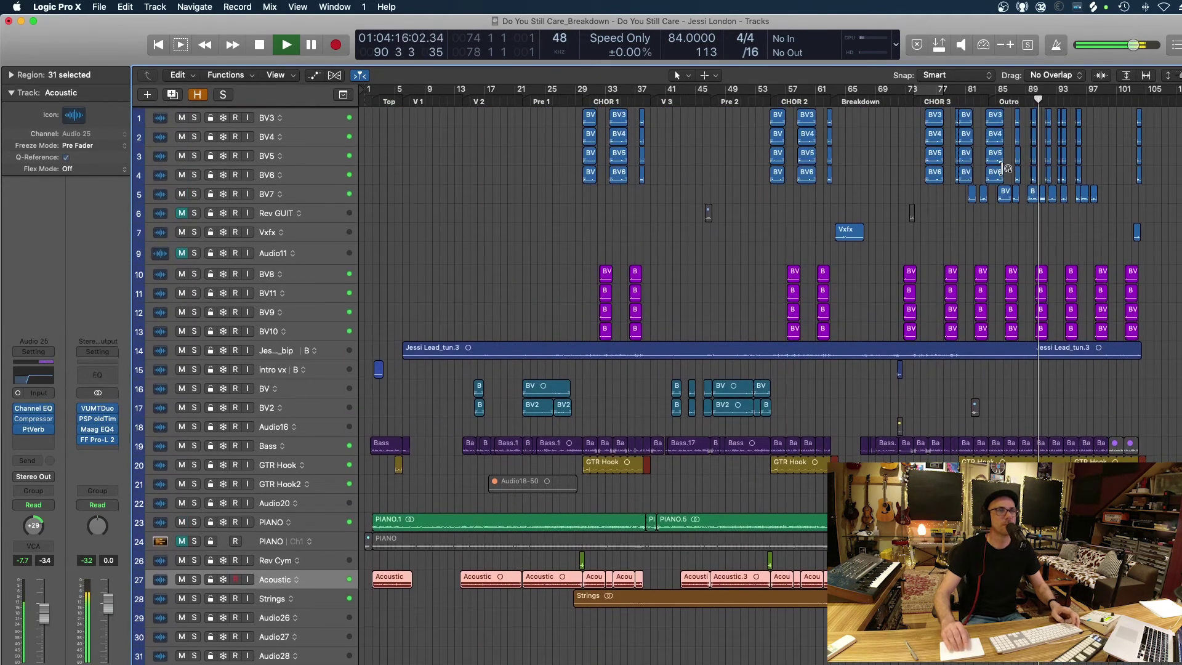
{"action": "left_click_drag", "start_coordinate": [976, 125], "coordinate": [1116, 216]}
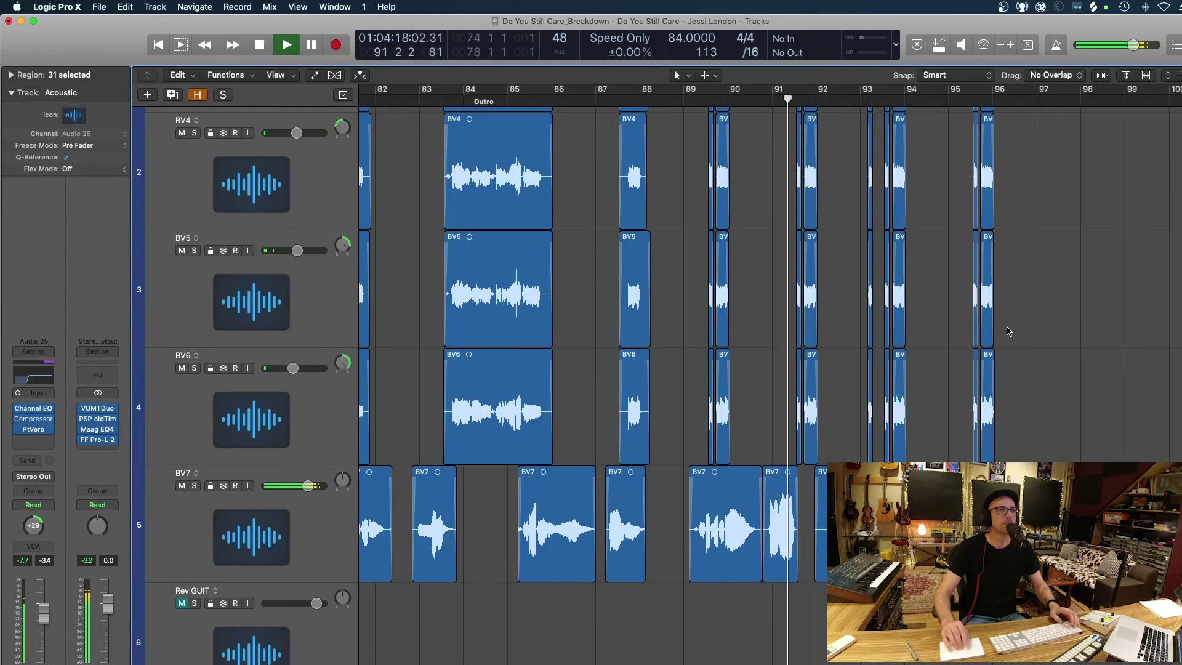
{"action": "left_click", "coordinate": [935, 338], "text": "ctrl+alt"}
{"action": "scroll", "coordinate": [935, 338], "scroll_direction": "up", "scroll_amount": 15}
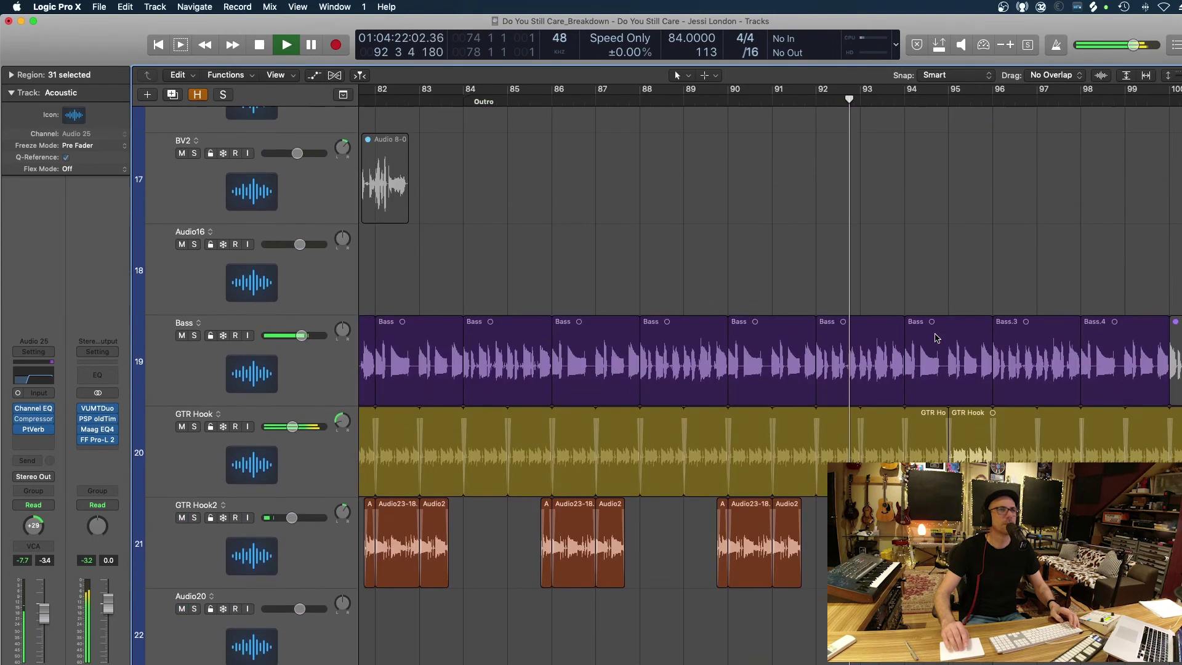
{"action": "scroll", "coordinate": [935, 338], "scroll_direction": "up", "scroll_amount": 6}
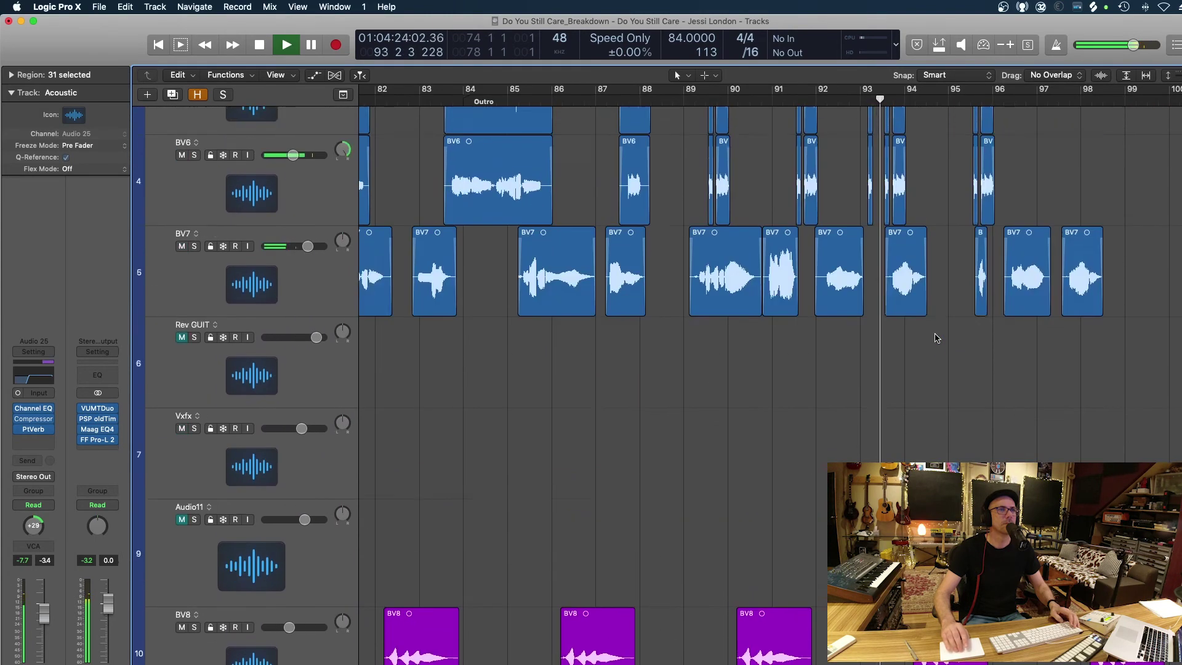
{"action": "scroll", "coordinate": [935, 338], "scroll_direction": "up", "scroll_amount": 3}
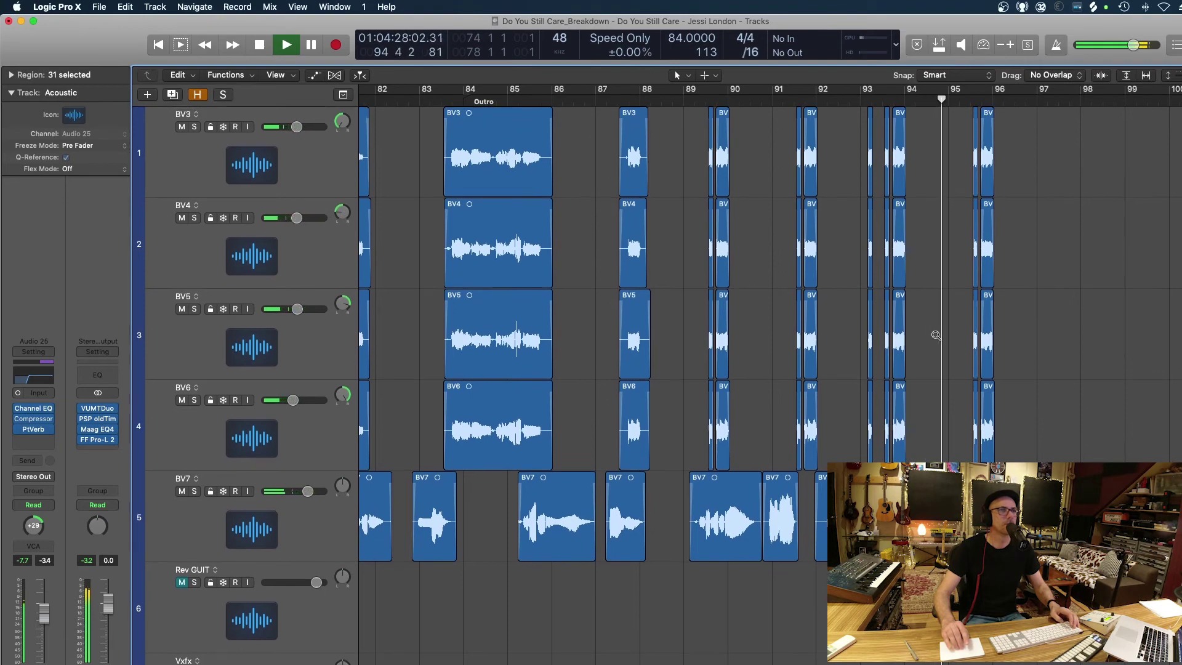
{"action": "scroll", "coordinate": [935, 338], "scroll_direction": "down", "scroll_amount": 20}
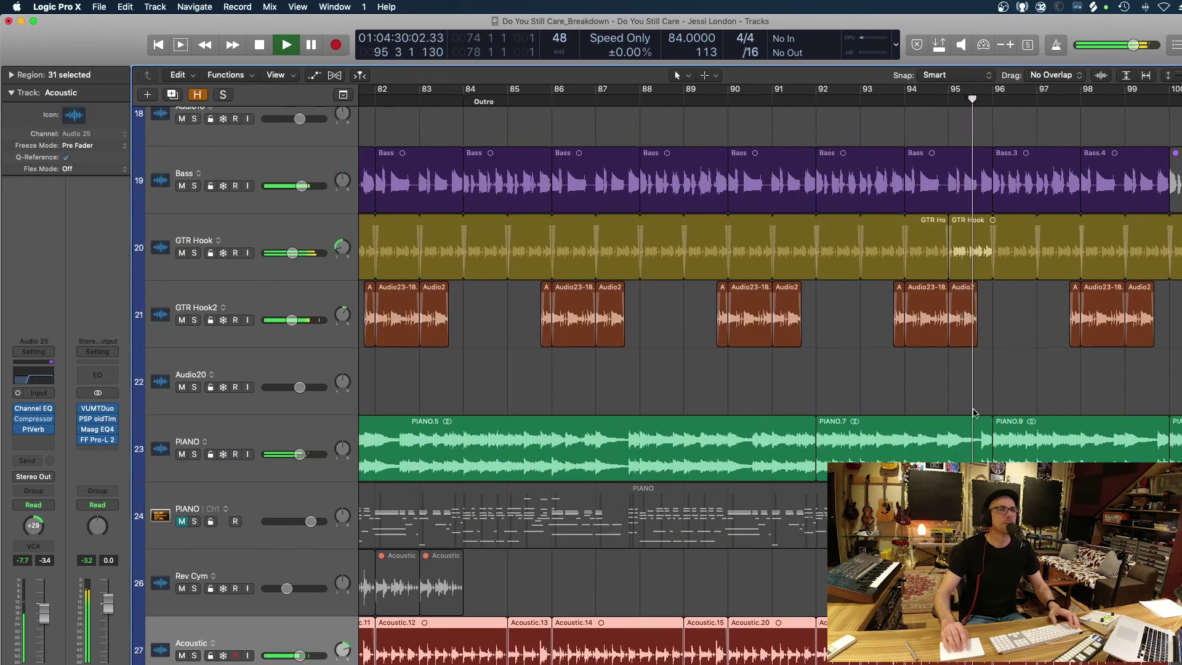
{"action": "key", "text": "super+Left"}
{"action": "key", "text": "super+Left"}
{"action": "key", "text": "super+Left"}
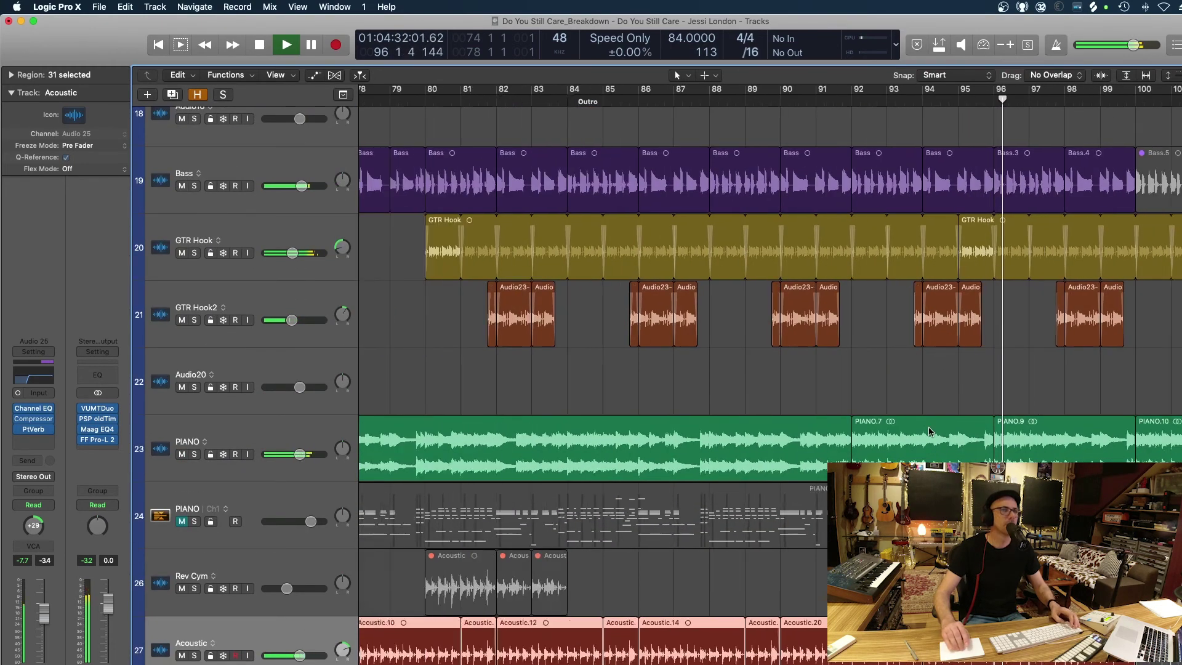
{"action": "scroll", "coordinate": [929, 431], "scroll_direction": "up", "scroll_amount": 8}
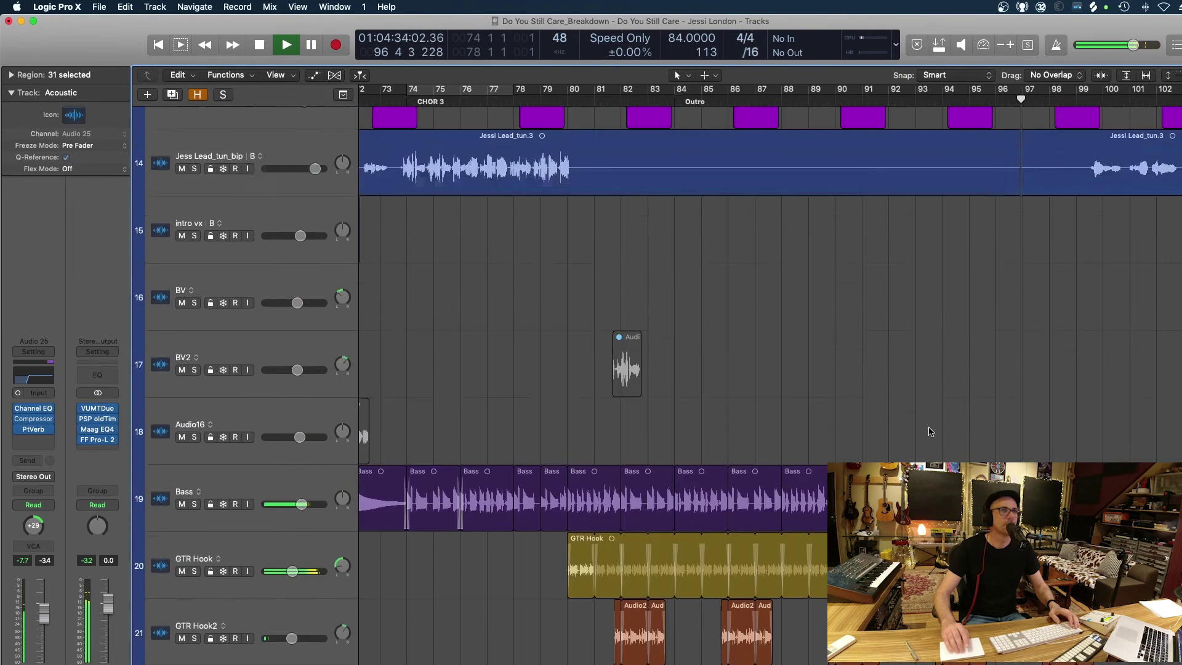
{"action": "scroll", "coordinate": [930, 431], "scroll_direction": "up", "scroll_amount": 9}
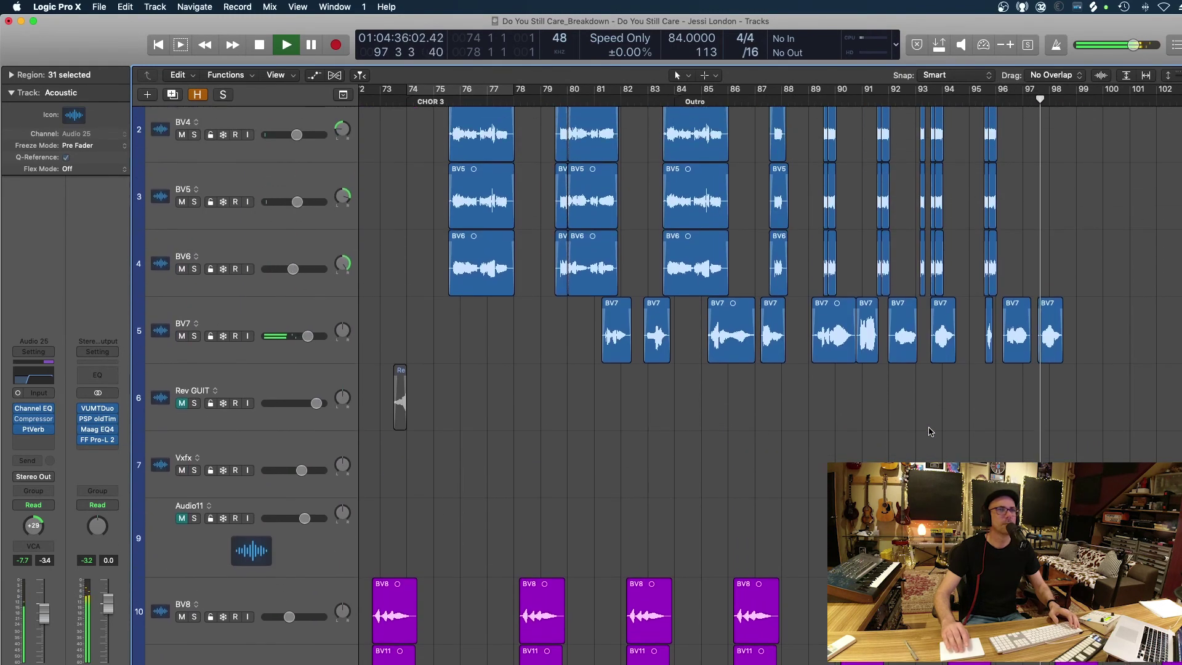
- Select the BV7 track's last two regions in the Outro and play from bar 95
{"action": "left_click", "coordinate": [311, 309]}
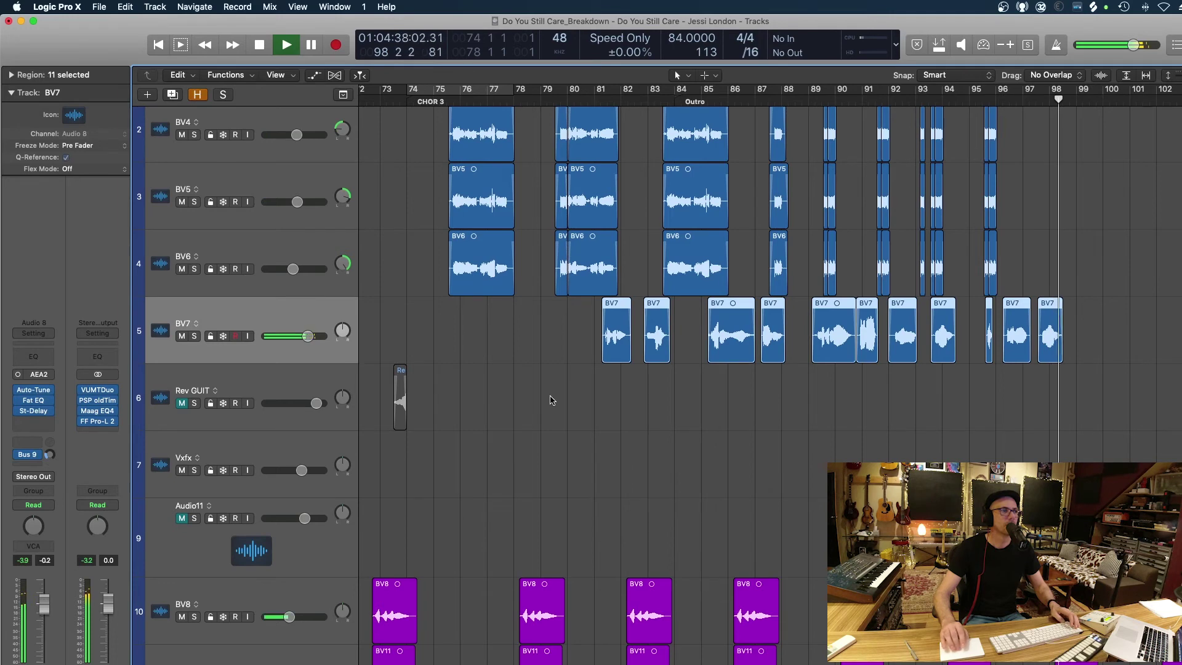
{"action": "scroll", "coordinate": [552, 397], "scroll_direction": "down", "scroll_amount": 5}
{"action": "left_click", "coordinate": [958, 449]}
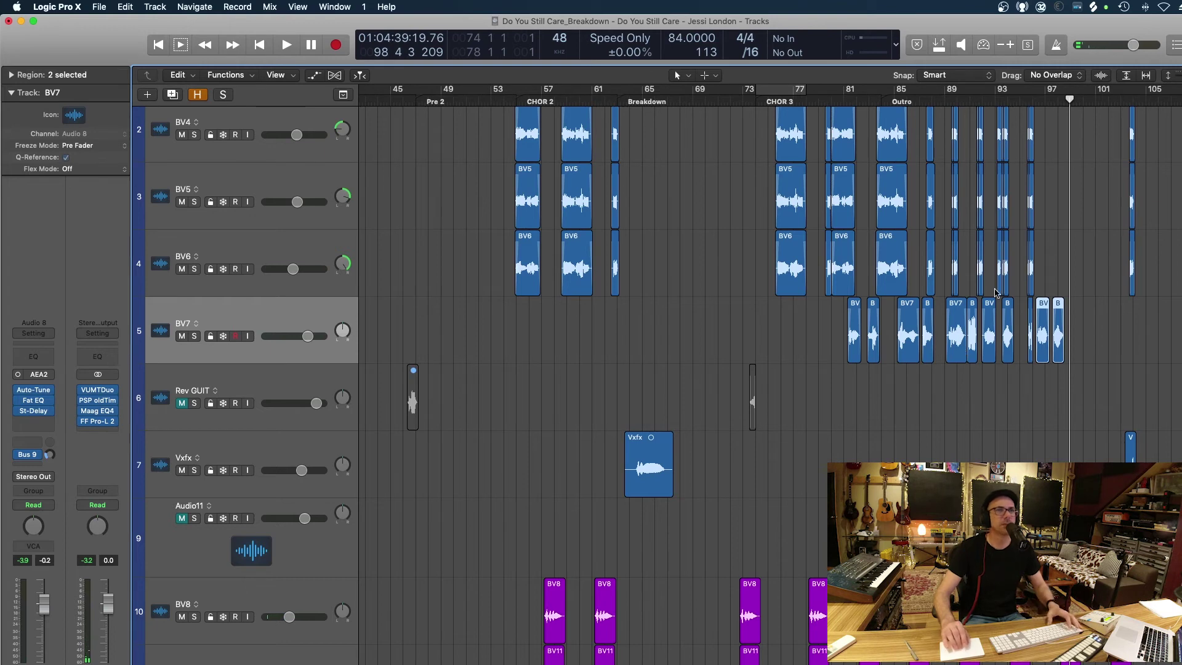
{"action": "scroll", "coordinate": [1039, 154], "scroll_direction": "up", "scroll_amount": 5}
{"action": "left_click", "coordinate": [1014, 108]}
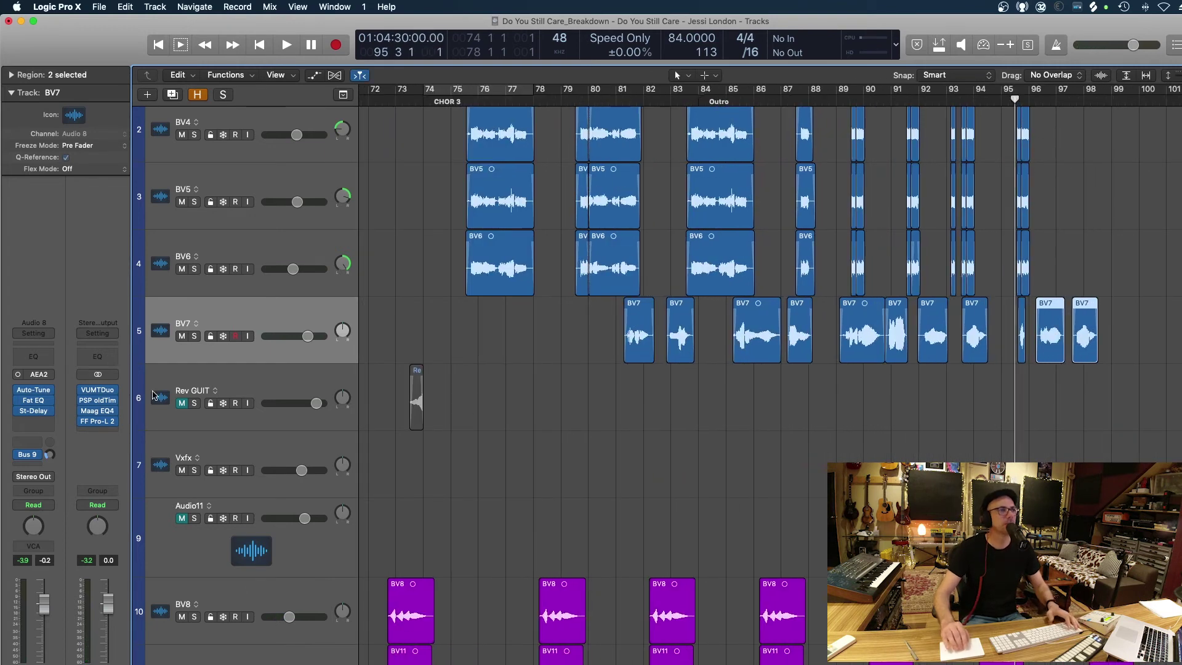
{"action": "key", "text": "space"}
- Check the Fat EQ on BV7 and set its Bus 9 send to -12.2 dB during playback
{"action": "left_click", "coordinate": [41, 401]}
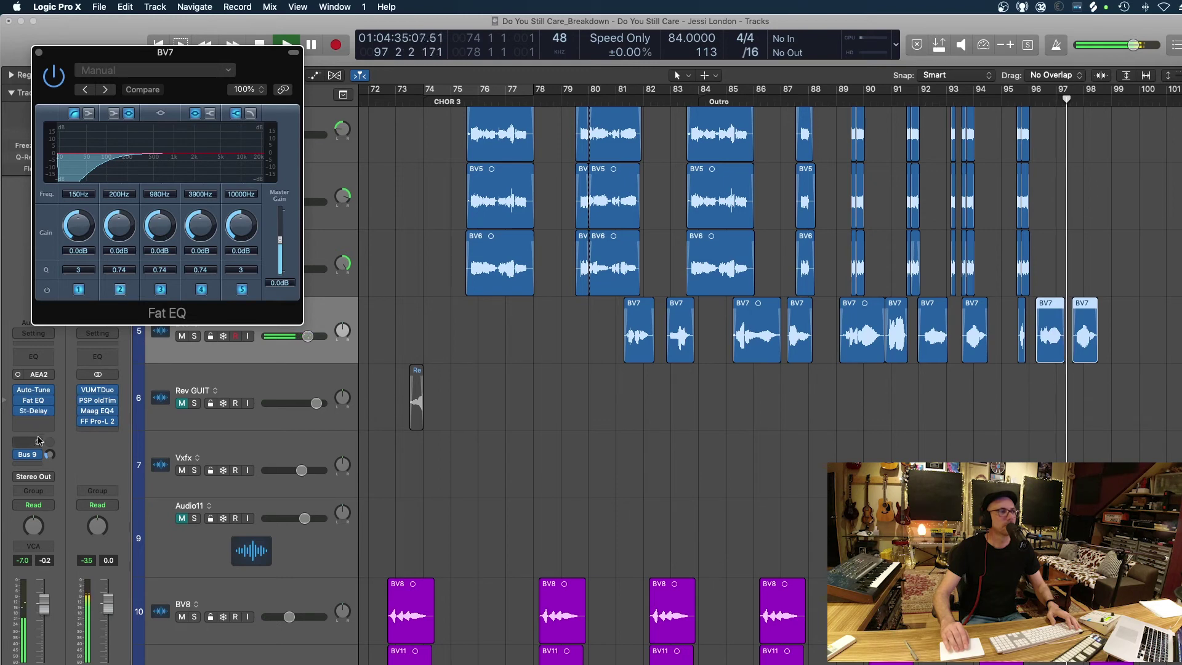
{"action": "left_click", "coordinate": [49, 454]}
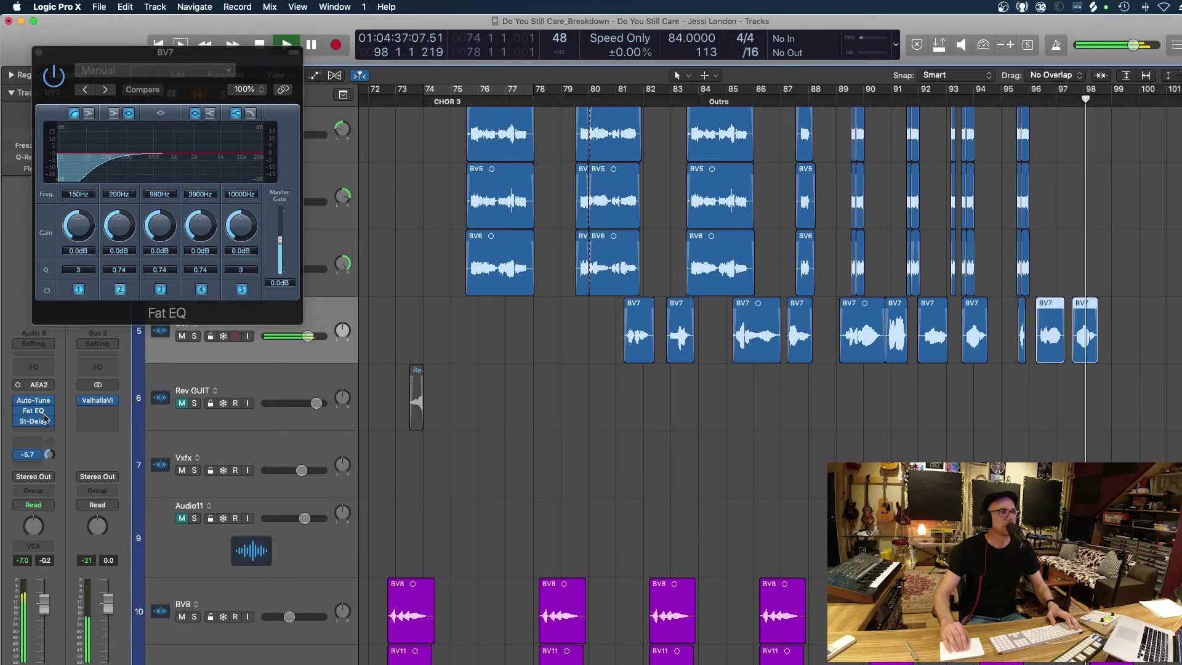
{"action": "left_click_drag", "start_coordinate": [43, 423], "coordinate": [43, 438]}
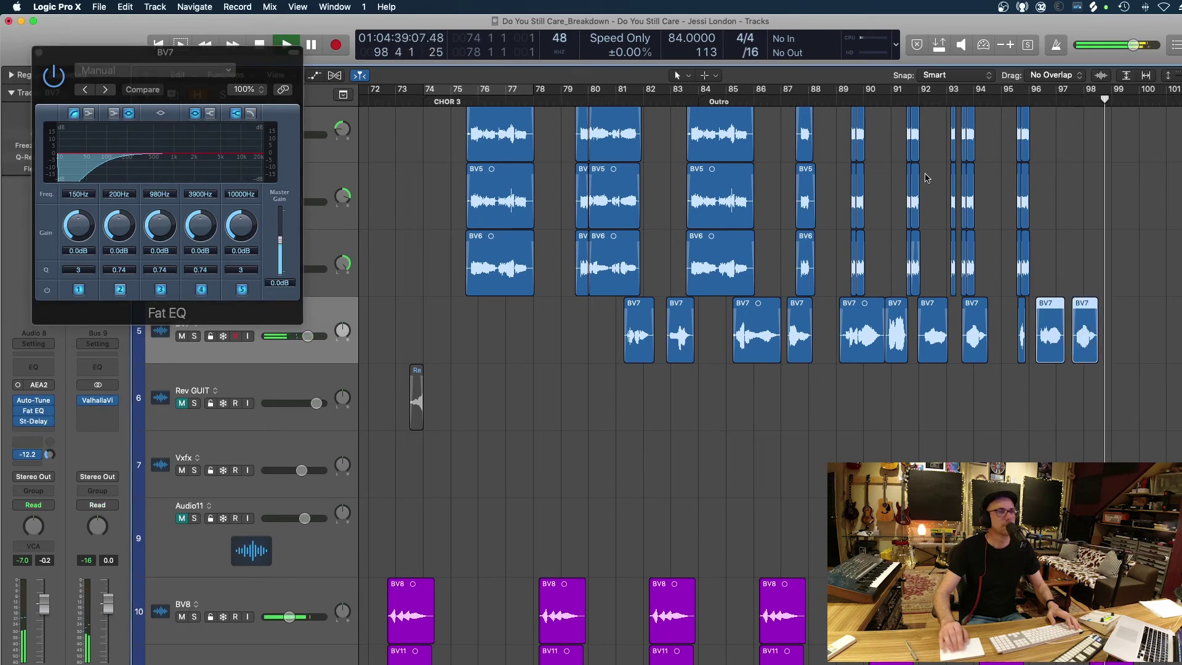
- Cycle the five bars starting at bar 96 and bypass the Stereo Delay on BV7 after checking its settings
{"action": "left_click_drag", "start_coordinate": [1024, 93], "coordinate": [1166, 92]}
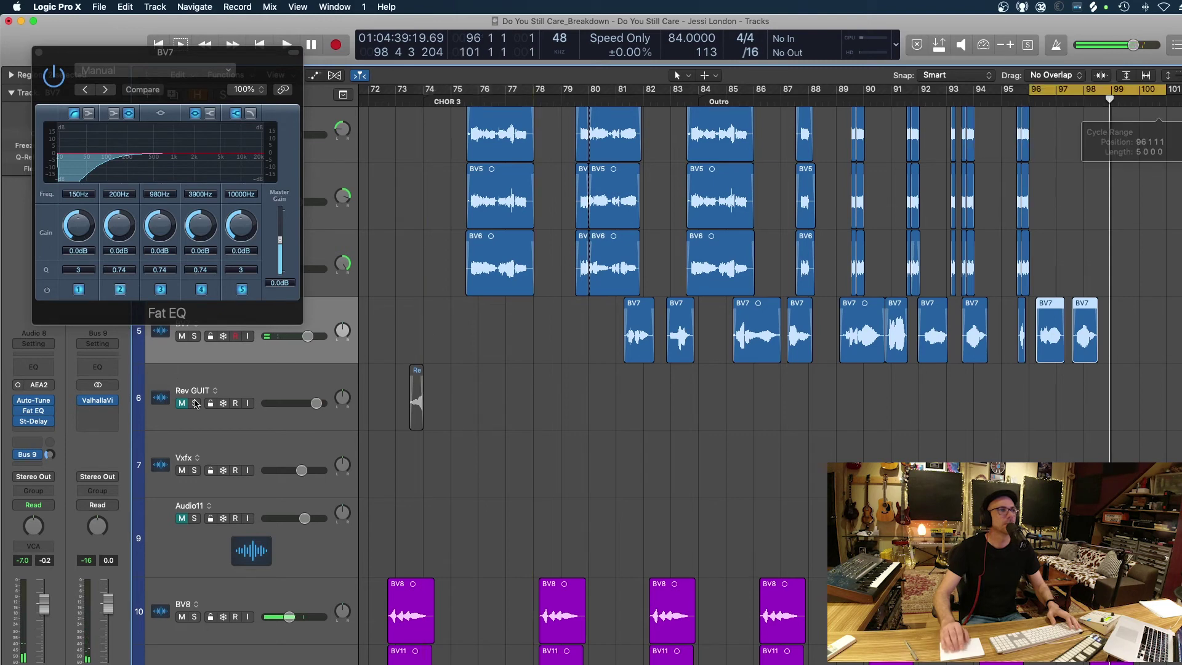
{"action": "left_click", "coordinate": [33, 421]}
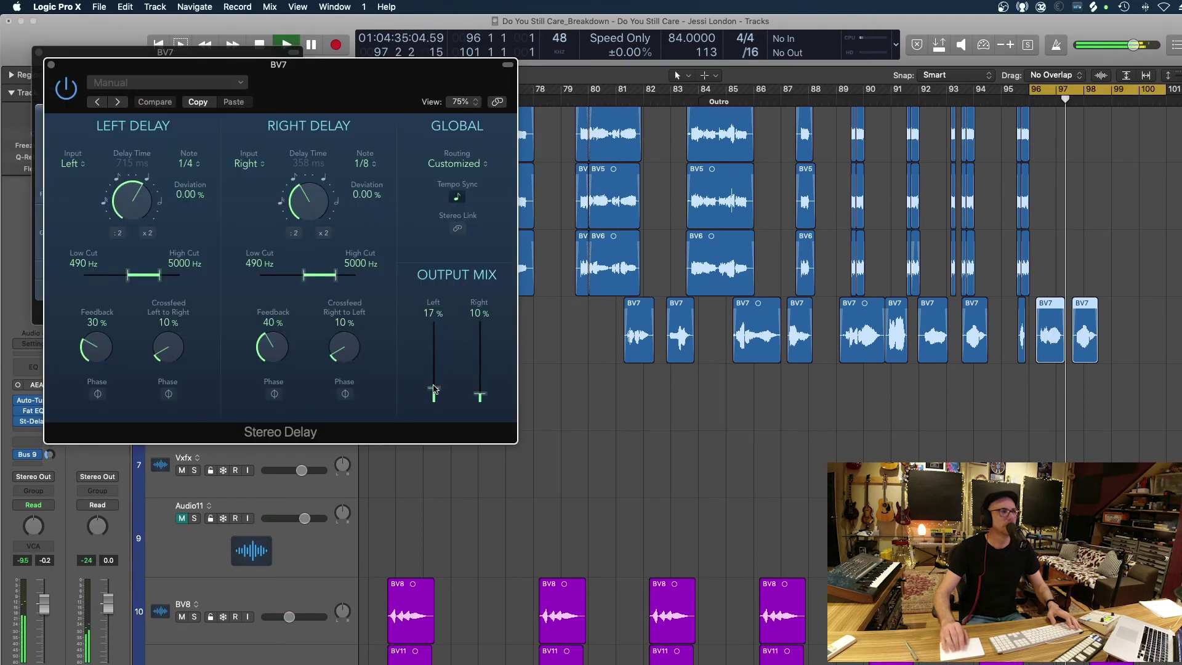
{"action": "left_click", "coordinate": [52, 64]}
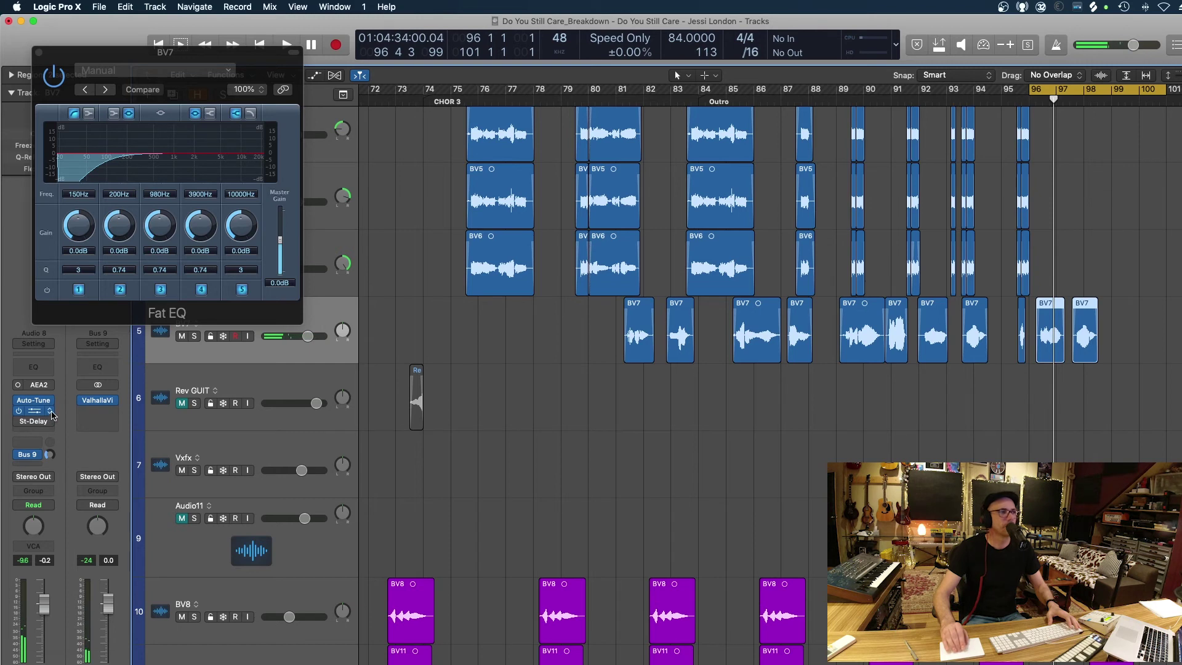
- Replace the Fat EQ on BV7 with a Channel EQ that has a 48 dB/Oct low cut enabled
{"action": "left_click", "coordinate": [51, 412]}
{"action": "left_click", "coordinate": [51, 429]}
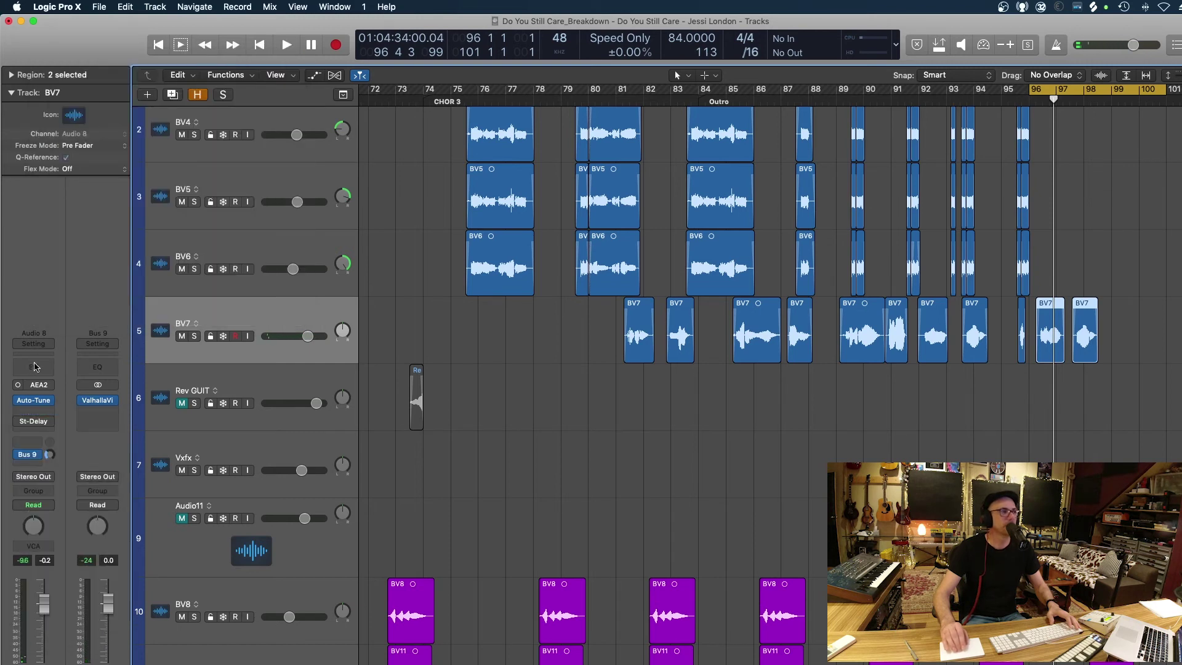
{"action": "left_click", "coordinate": [35, 367]}
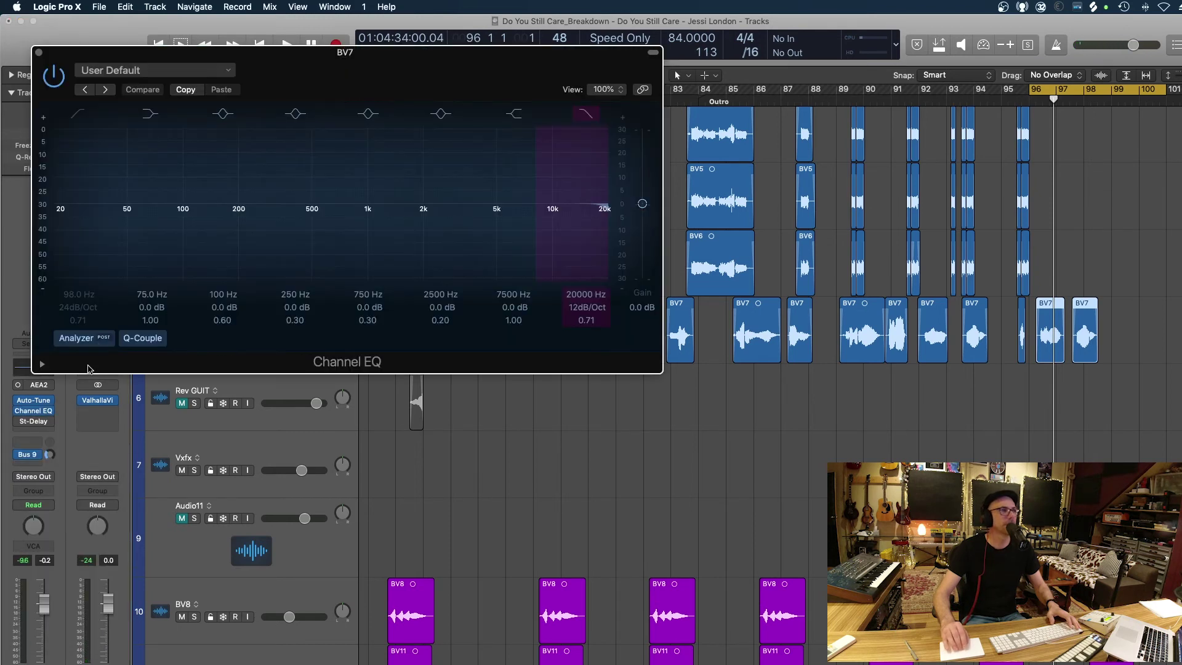
{"action": "left_click", "coordinate": [78, 113]}
{"action": "left_click_drag", "start_coordinate": [70, 306], "coordinate": [73, 298]}
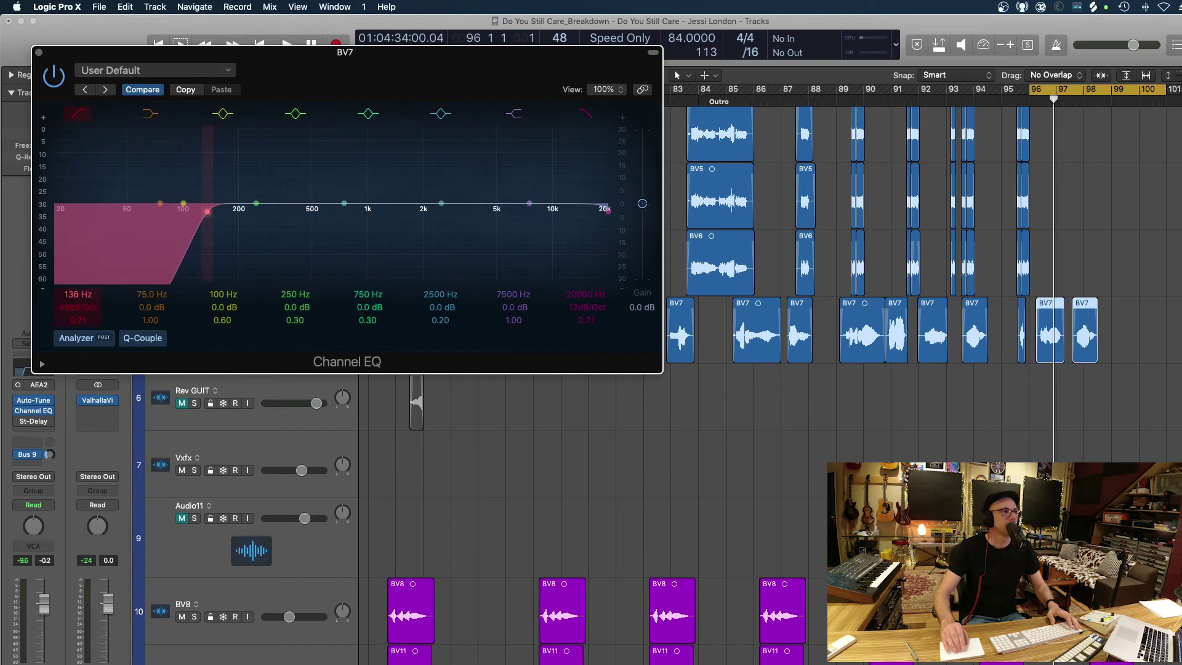
{"action": "left_click_drag", "start_coordinate": [200, 211], "coordinate": [219, 209]}
{"action": "left_click", "coordinate": [39, 53]}
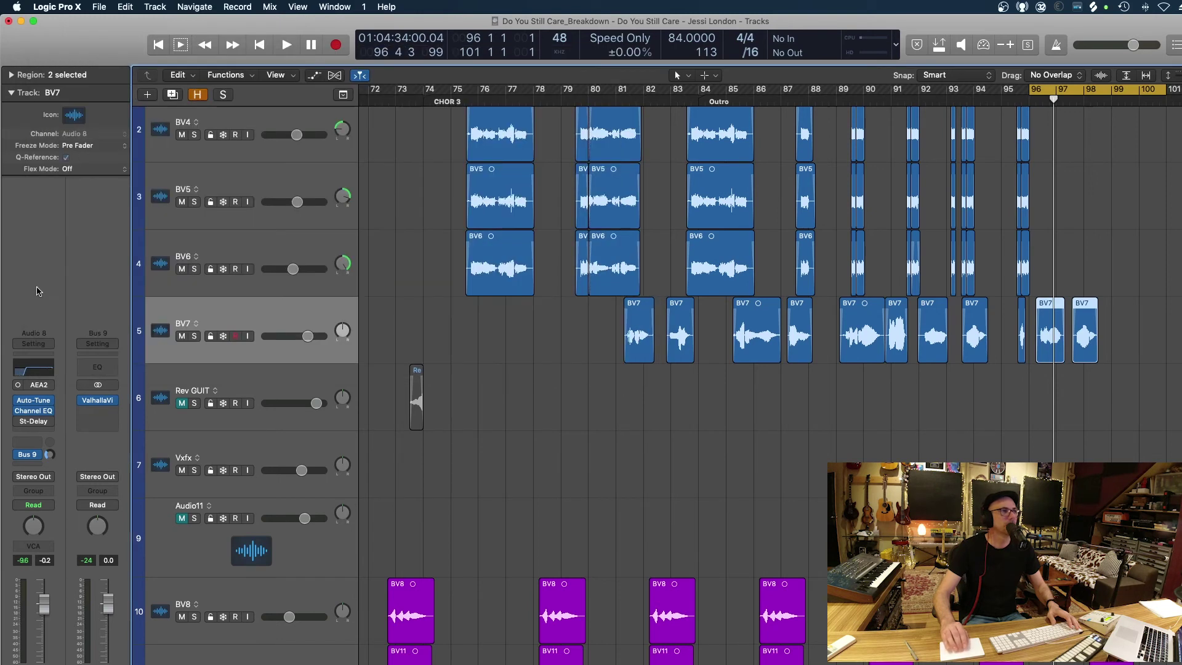
- Review the Stereo Delay settings on BV7 and replace the plug-in with Soundtoys EchoBoy in Mono->Stereo format
{"action": "left_click", "coordinate": [35, 422]}
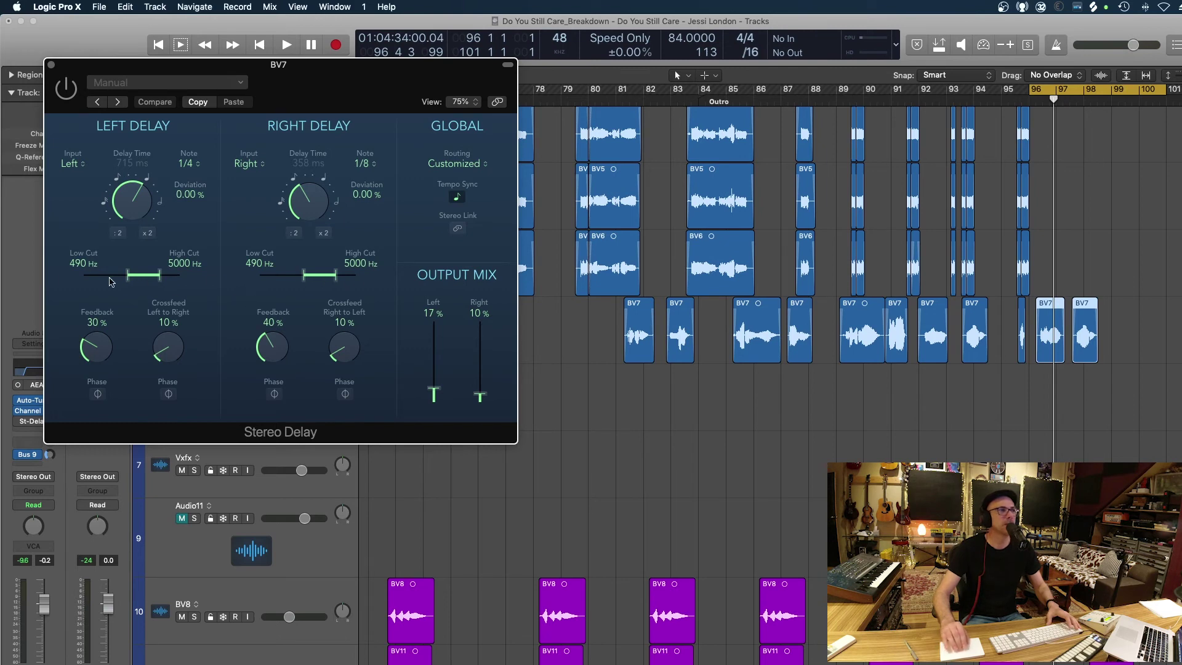
{"action": "left_click_drag", "start_coordinate": [64, 67], "coordinate": [154, 76]}
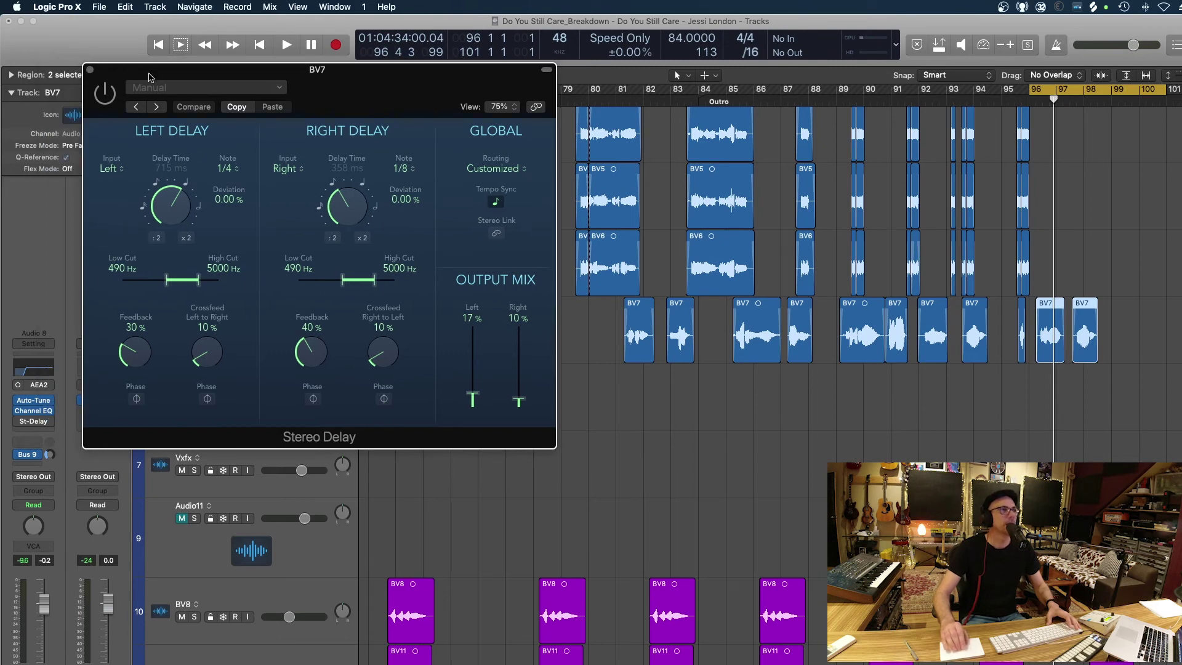
{"action": "left_click", "coordinate": [90, 69]}
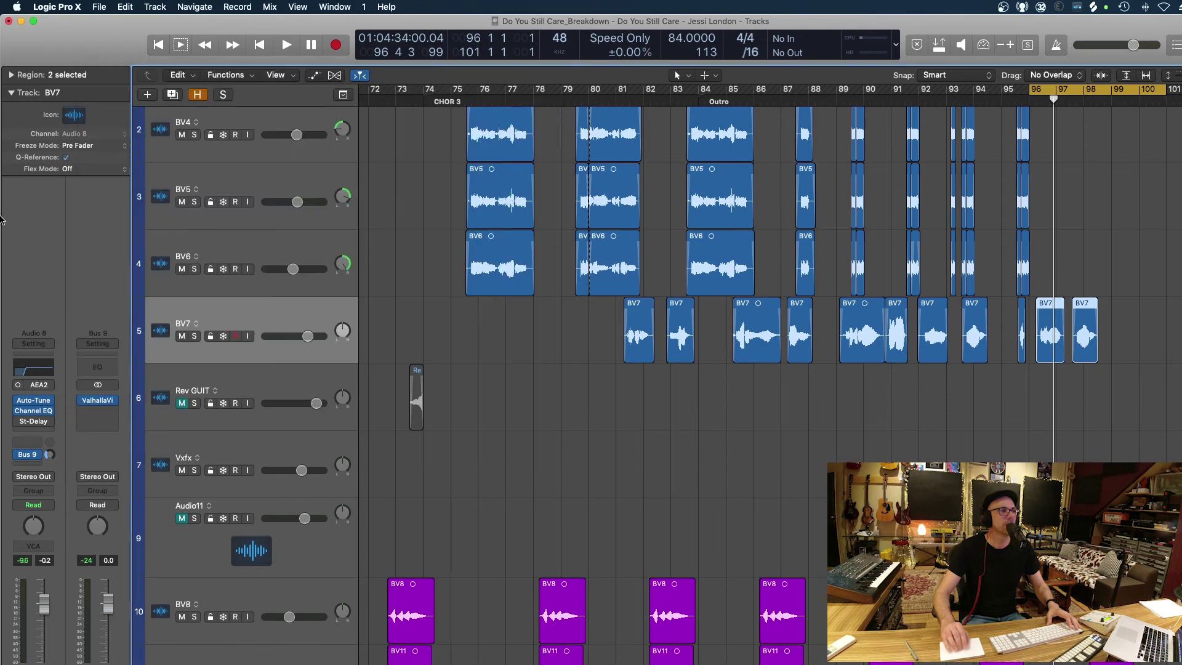
{"action": "left_click", "coordinate": [50, 423]}
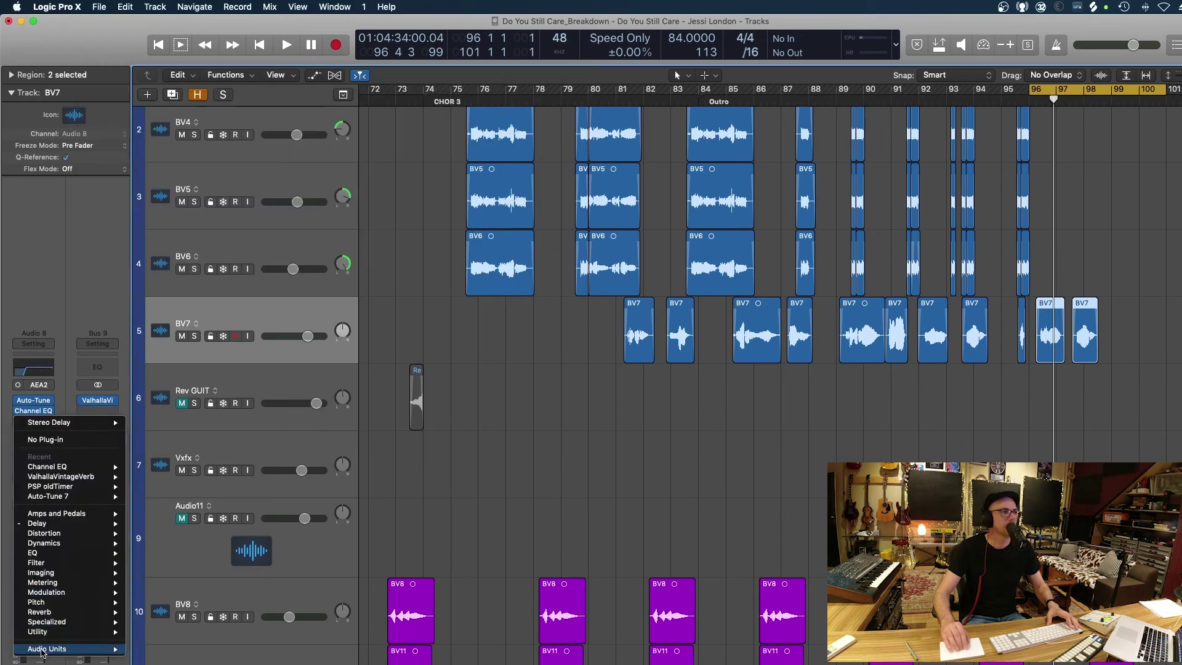
{"action": "mouse_move", "coordinate": [42, 651]}
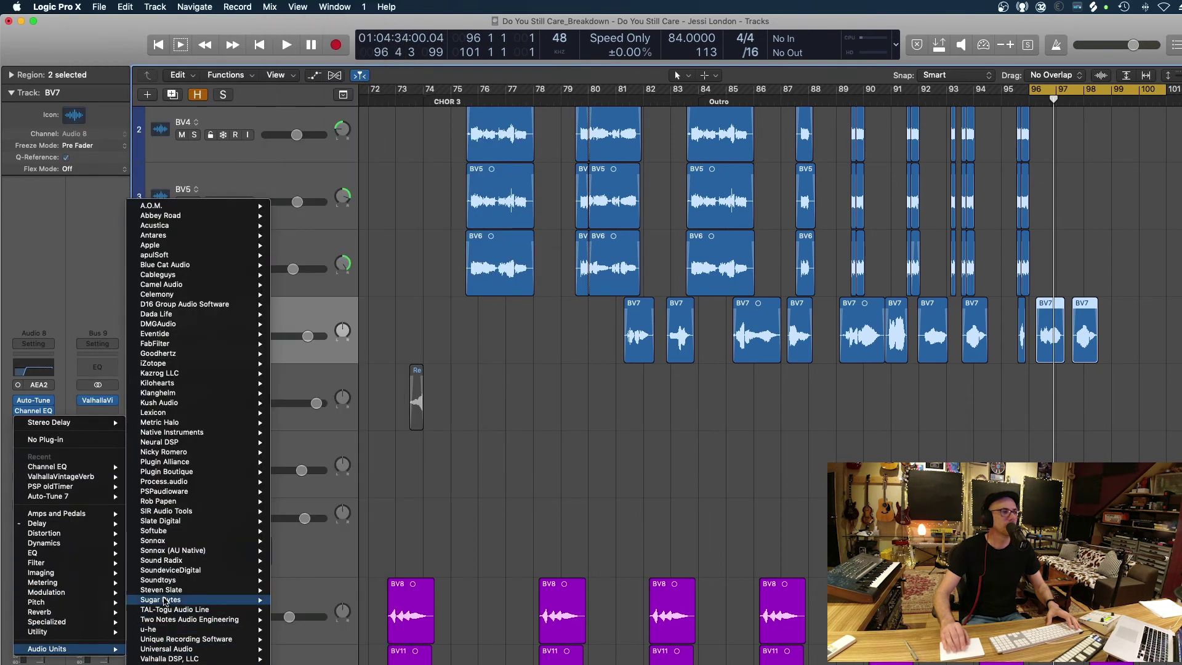
{"action": "mouse_move", "coordinate": [237, 580]}
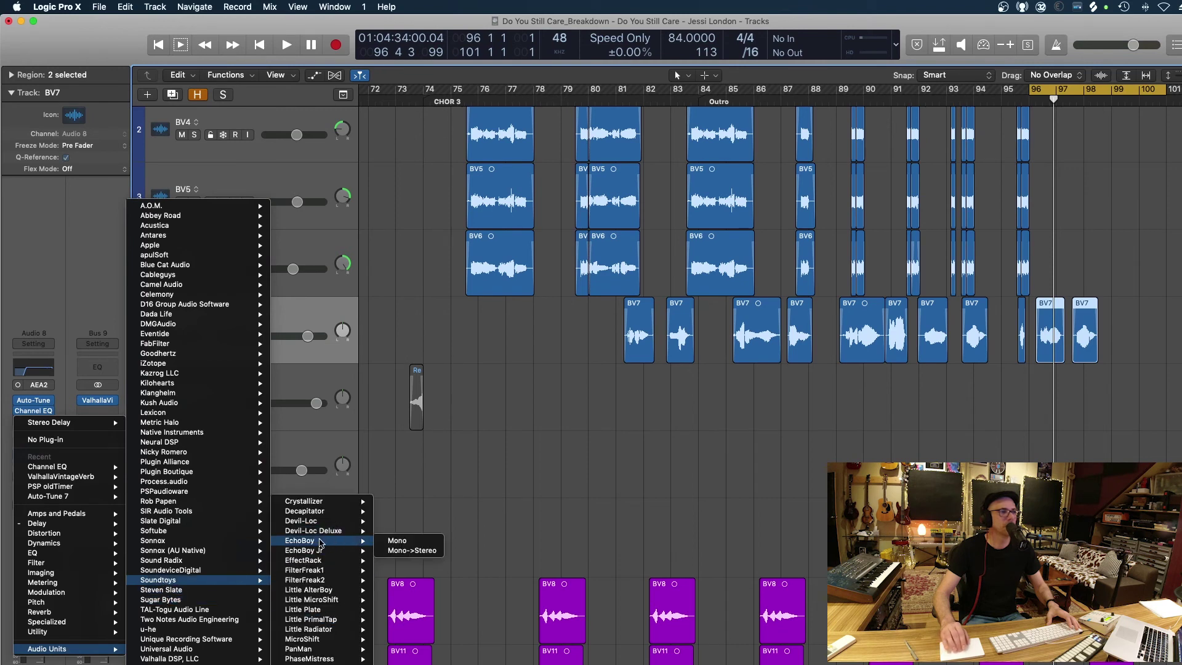
{"action": "mouse_move", "coordinate": [319, 542]}
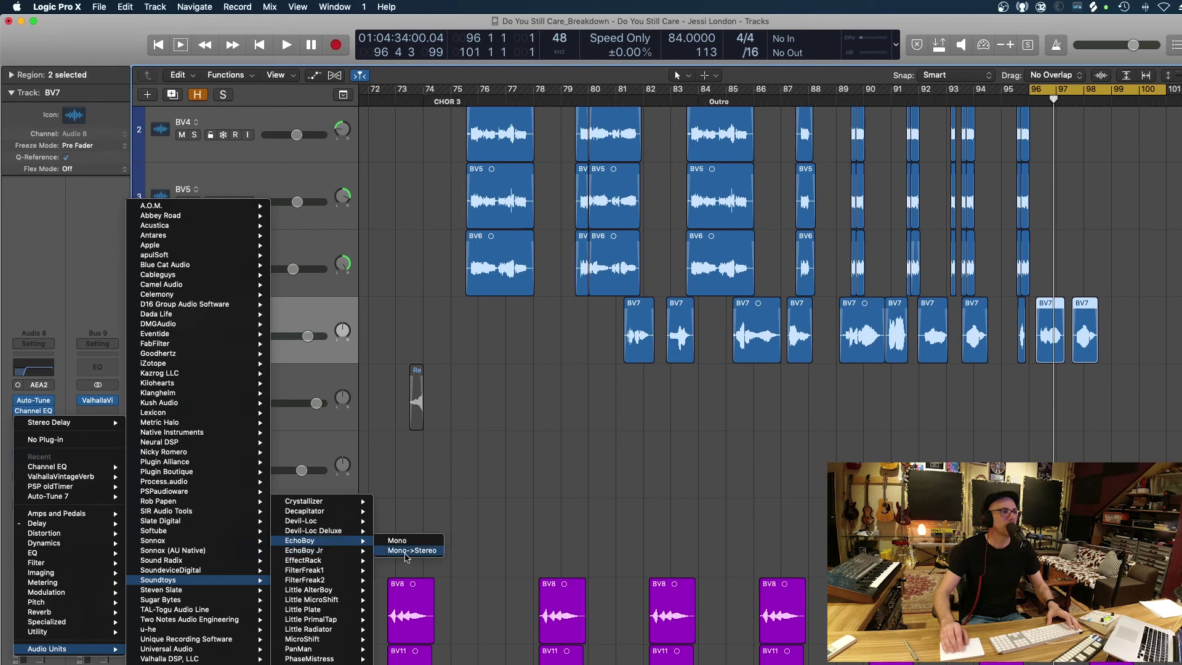
{"action": "left_click", "coordinate": [406, 552]}
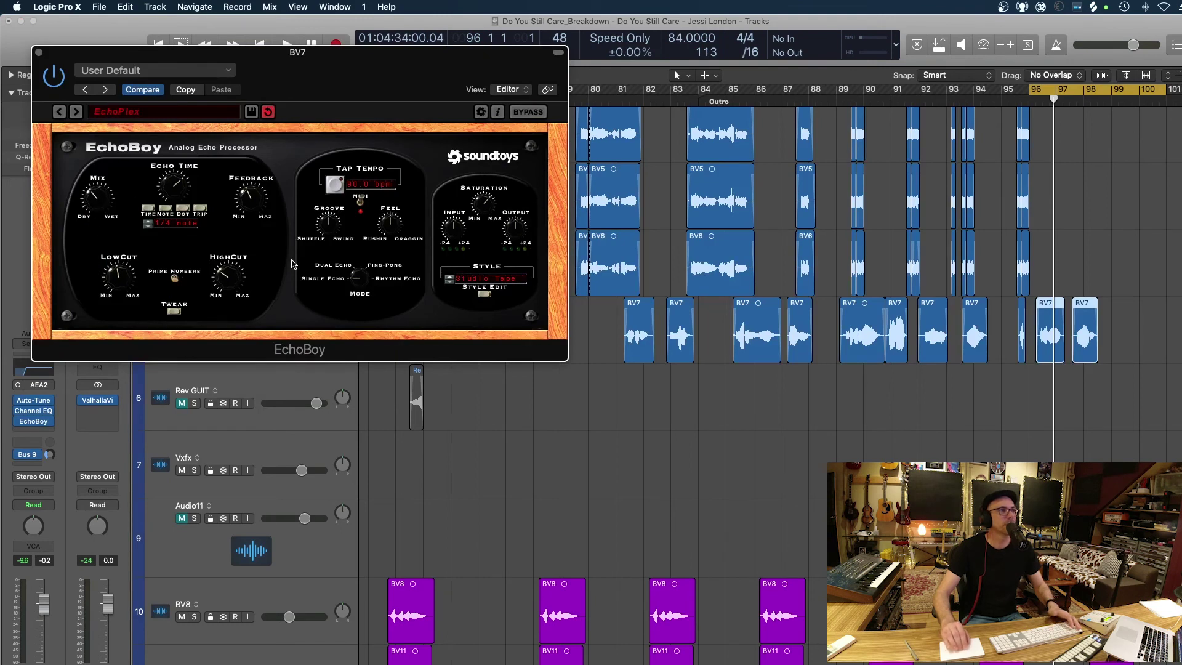
- Play the cycled bars and set EchoBoy's mode on BV7 to Ping-Pong while listening to the echo
{"action": "key", "text": "space"}
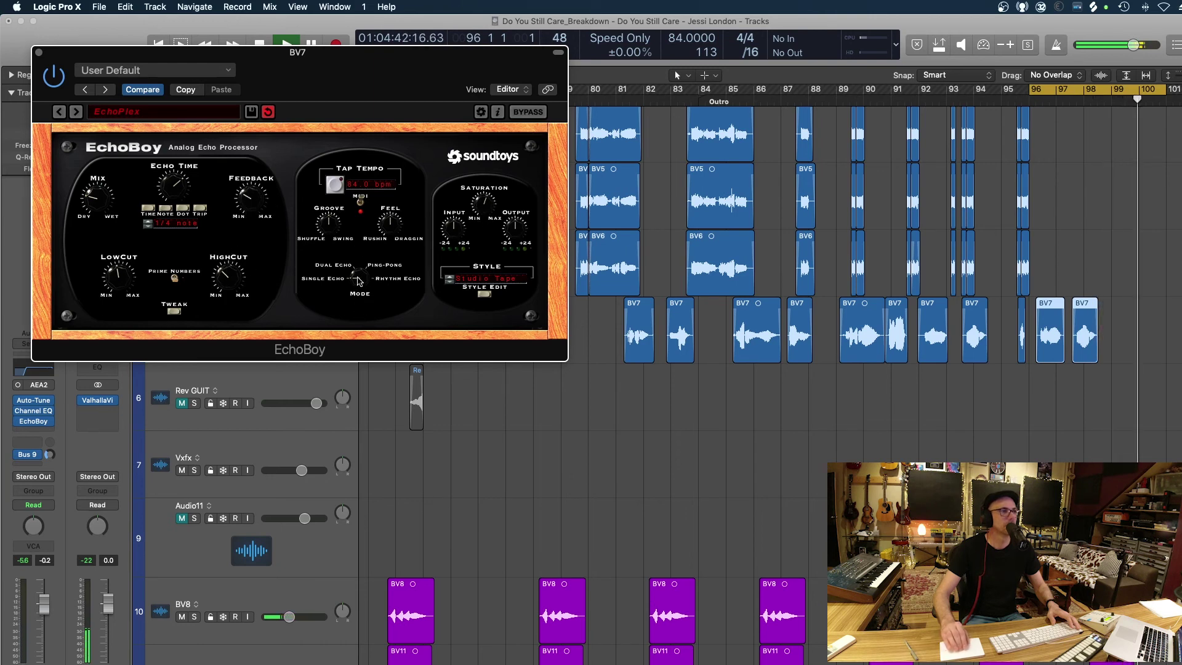
{"action": "left_click_drag", "start_coordinate": [359, 282], "coordinate": [360, 253]}
{"action": "key", "text": "space"}
{"action": "key", "text": "space"}
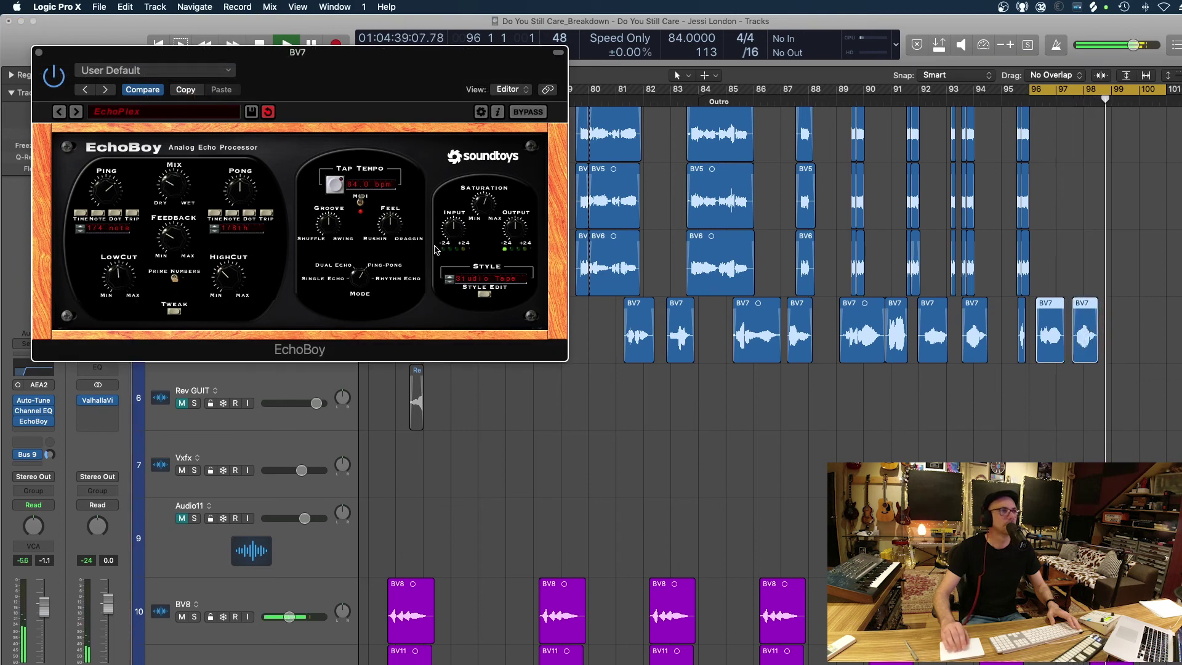
- Audition the Space Echo style in EchoBoy on BV7 and settle on the EchoPlex style
{"action": "left_click", "coordinate": [471, 283]}
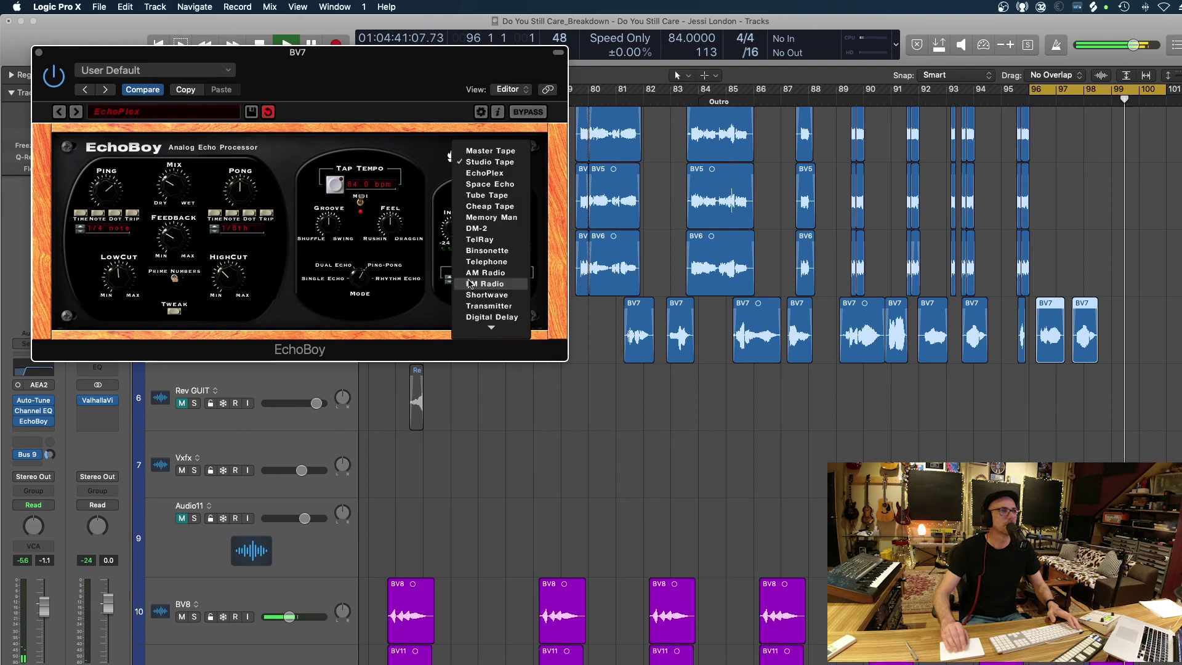
{"action": "left_click", "coordinate": [491, 187]}
{"action": "key", "text": "space"}
{"action": "key", "text": "space"}
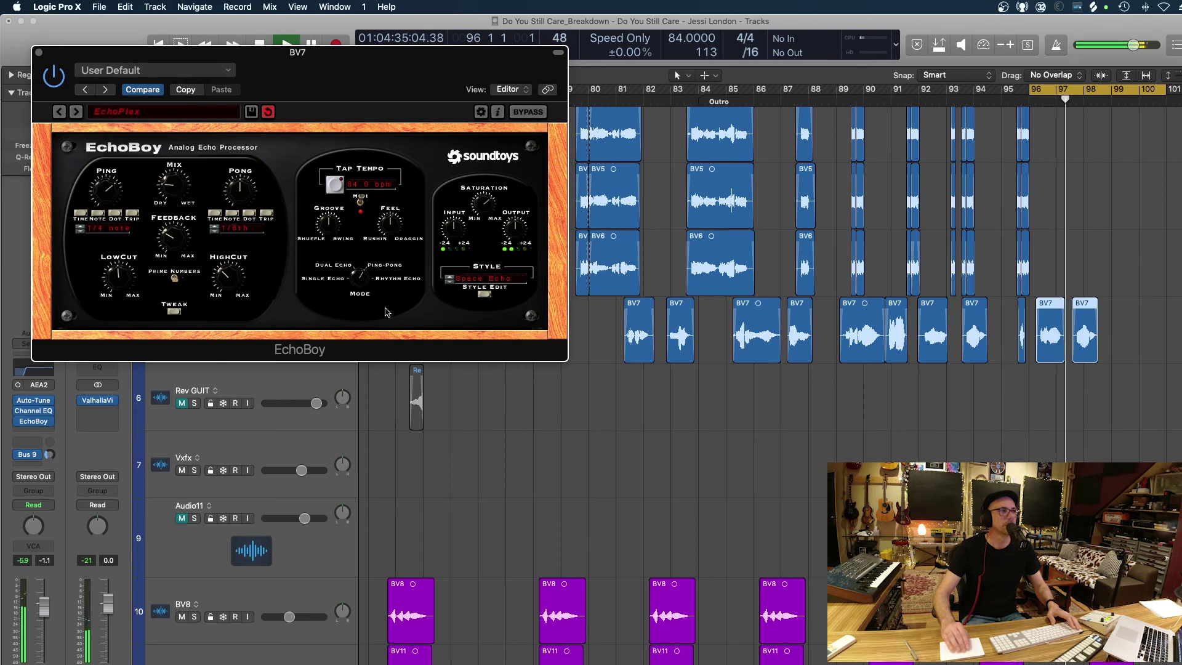
{"action": "left_click", "coordinate": [470, 279]}
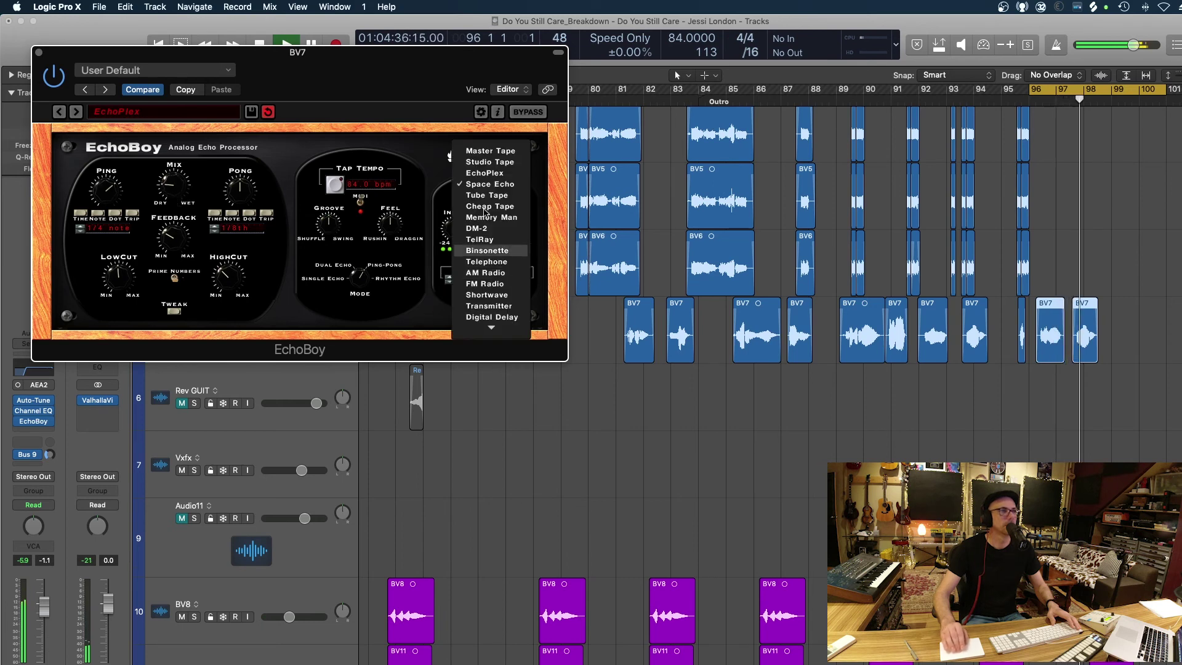
{"action": "left_click", "coordinate": [486, 173]}
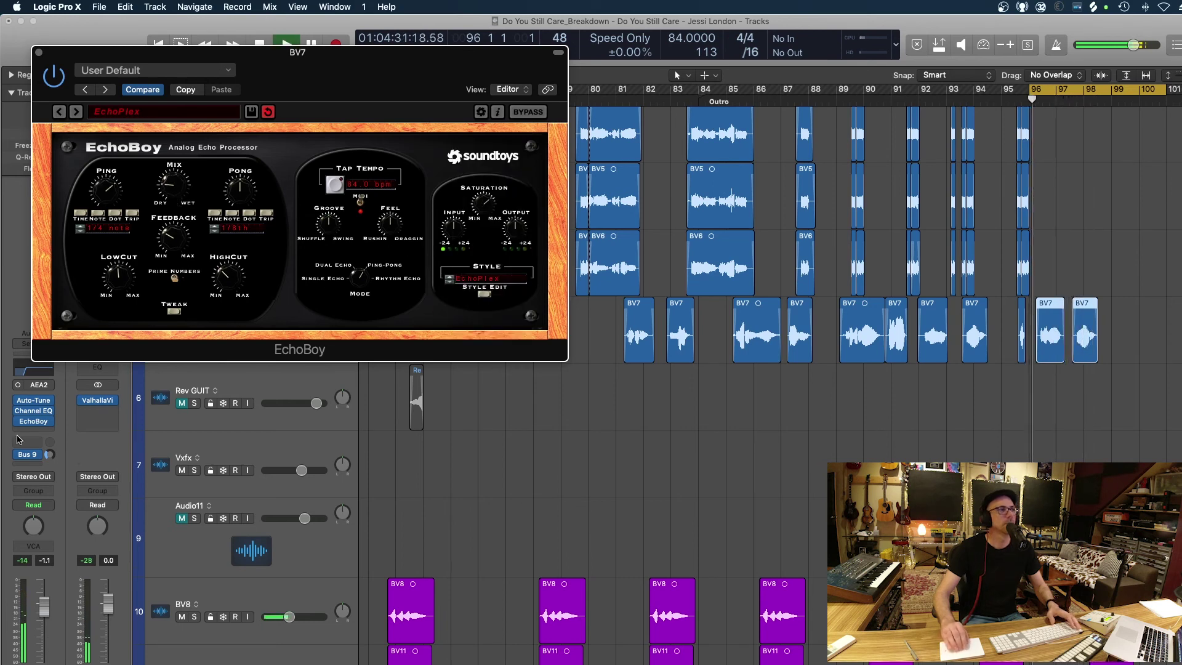
- Set BV7's Channel EQ to a 7000 Hz, 12 dB/Oct high cut and a 280 Hz, 24 dB/Oct low cut
{"action": "left_click", "coordinate": [34, 411]}
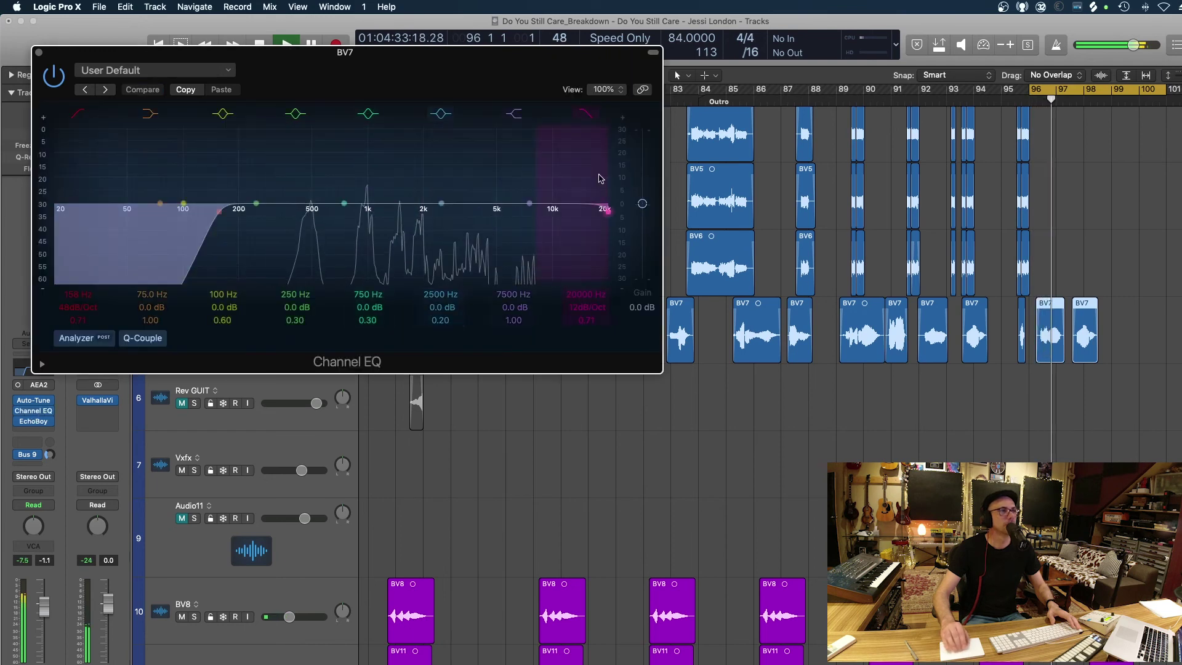
{"action": "left_click", "coordinate": [585, 114]}
{"action": "left_click", "coordinate": [584, 115]}
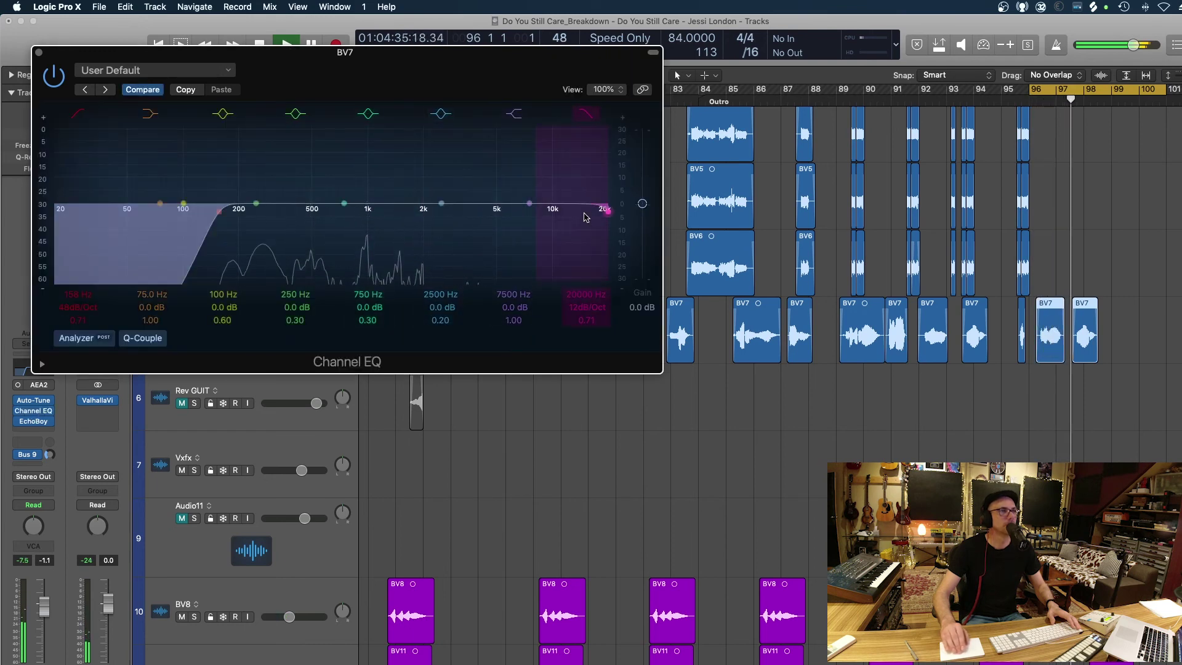
{"action": "left_click_drag", "start_coordinate": [607, 204], "coordinate": [523, 211]}
{"action": "left_click_drag", "start_coordinate": [219, 211], "coordinate": [271, 212]}
{"action": "left_click_drag", "start_coordinate": [77, 294], "coordinate": [79, 319]}
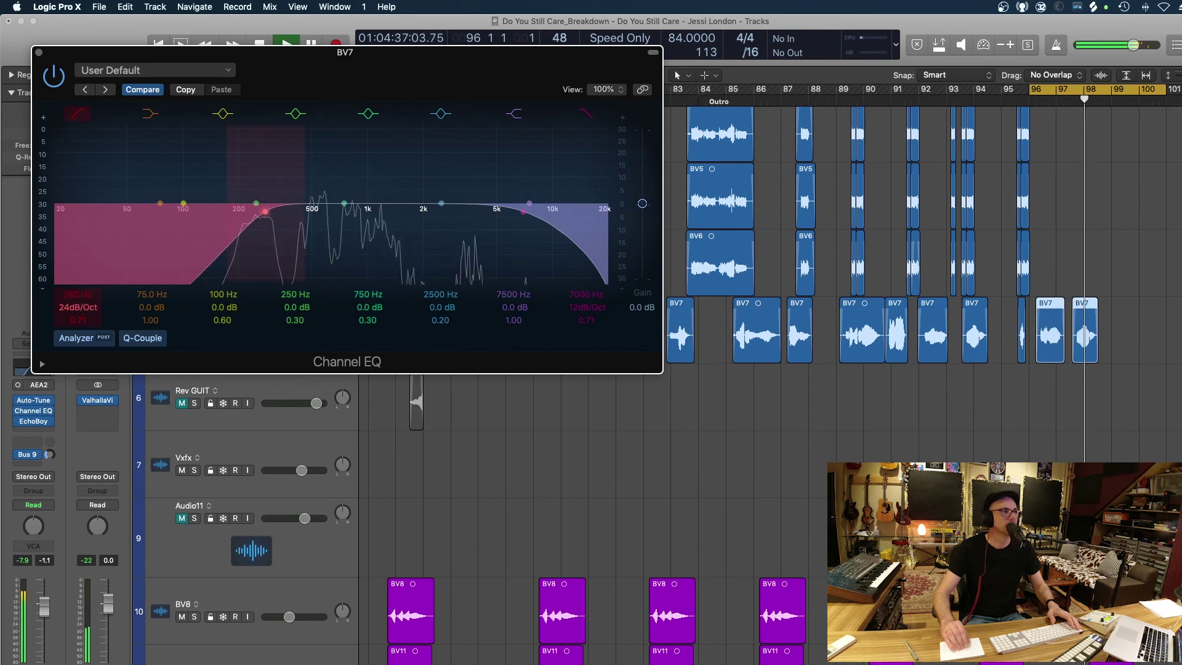
{"action": "left_click", "coordinate": [39, 52]}
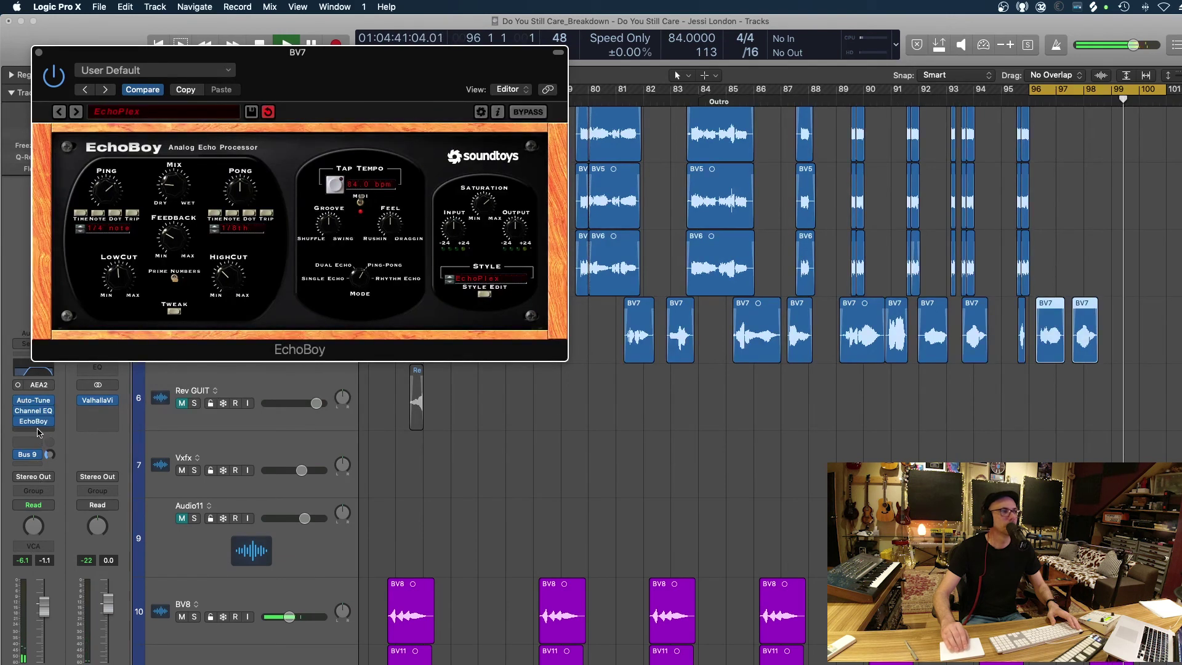
- Close EchoBoy and resume playback late in CHOR 3 with cycling off to hear BV7 in context
{"action": "key", "text": "super+Left"}
{"action": "scroll", "coordinate": [743, 315], "scroll_direction": "down", "scroll_amount": 3}
{"action": "left_click", "coordinate": [39, 54]}
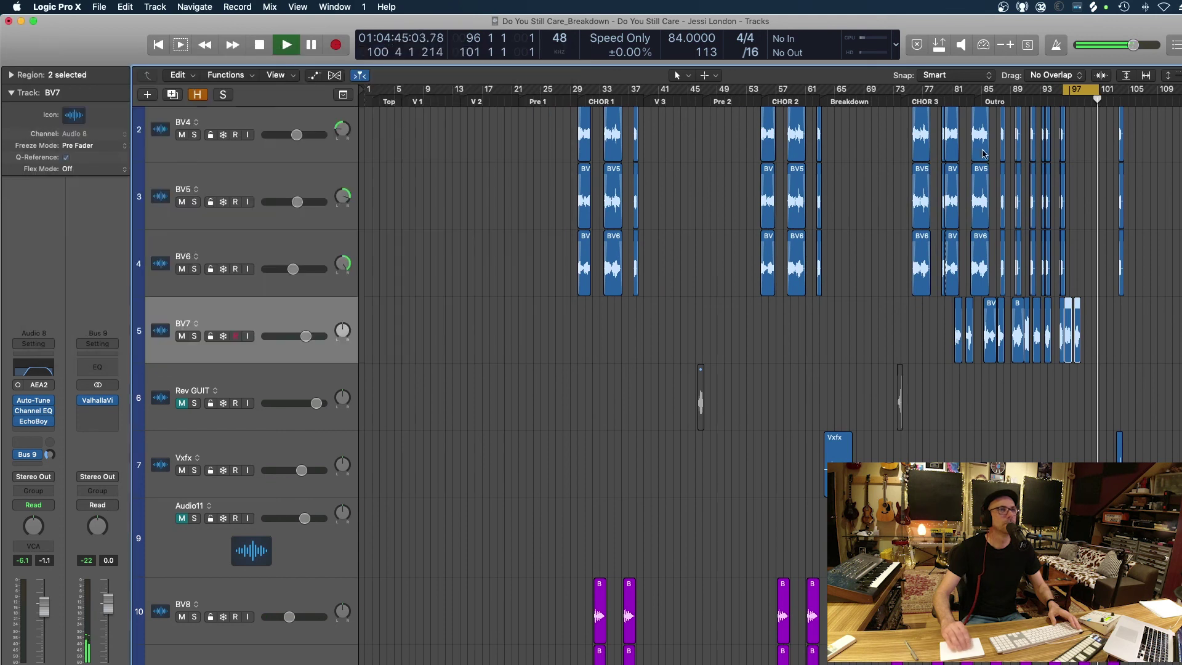
{"action": "left_click", "coordinate": [952, 100]}
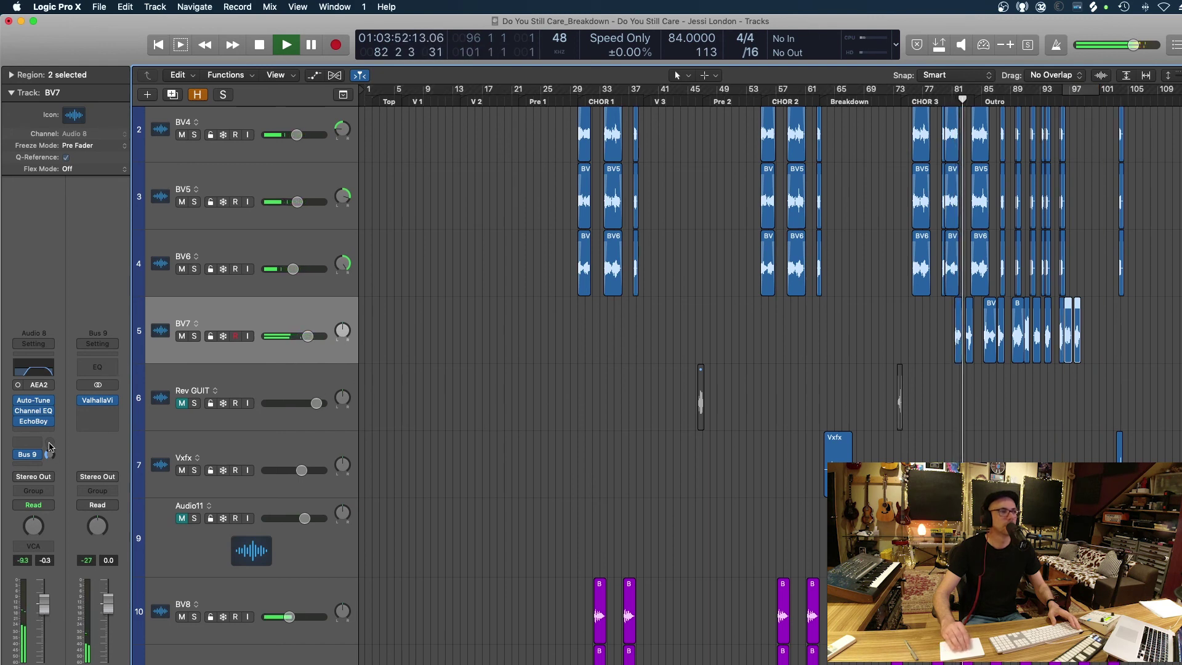
- Raise the high-cut frequency of BV7's Channel EQ to 11800 Hz during playback and close the plug-in
{"action": "left_click", "coordinate": [41, 415]}
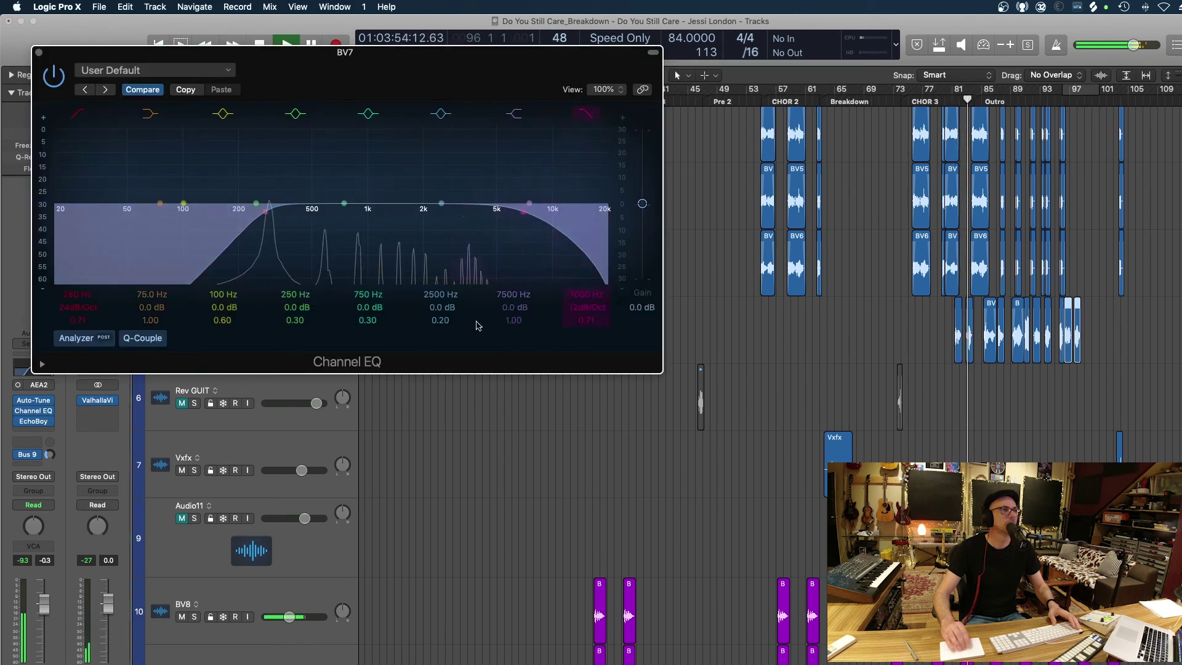
{"action": "left_click_drag", "start_coordinate": [559, 211], "coordinate": [565, 211]}
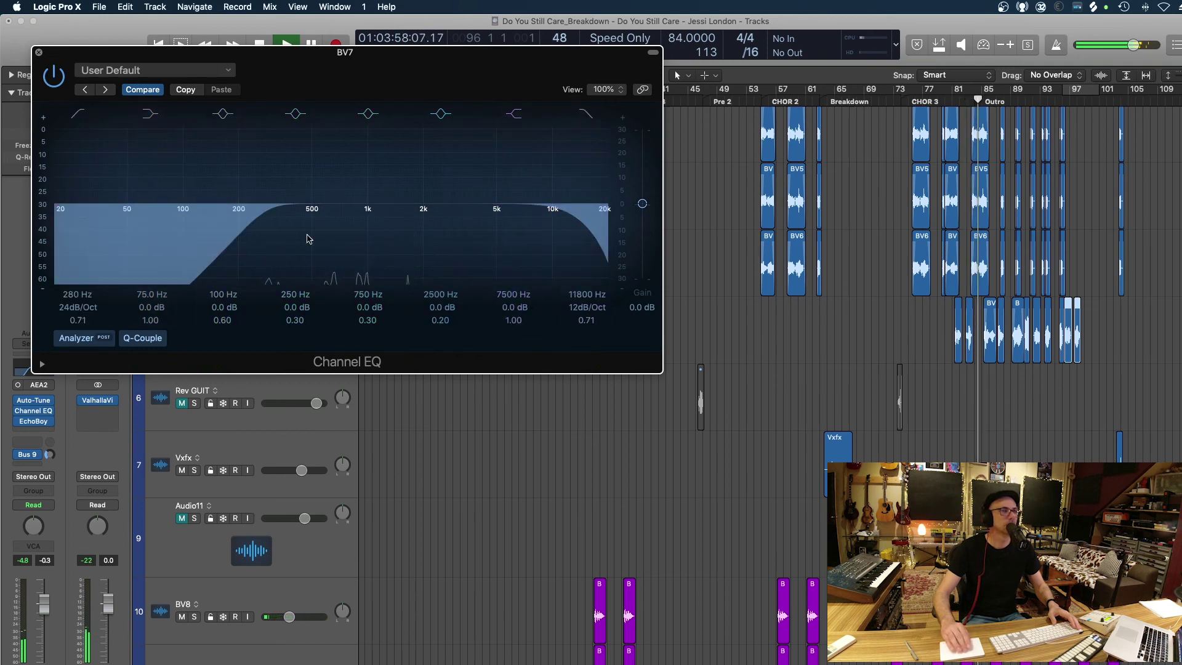
{"action": "key", "text": "super+w"}
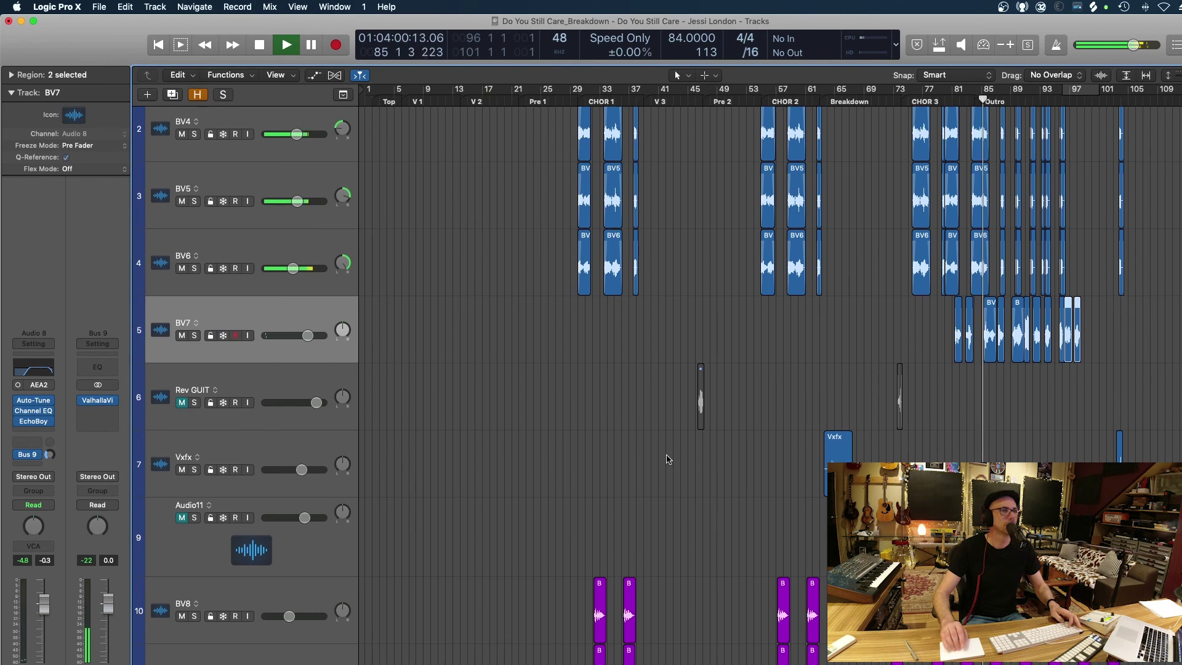
- Listen to the background vocals through the Outro and stop playback at bar 89
{"action": "scroll", "coordinate": [666, 458], "scroll_direction": "down", "scroll_amount": 3}
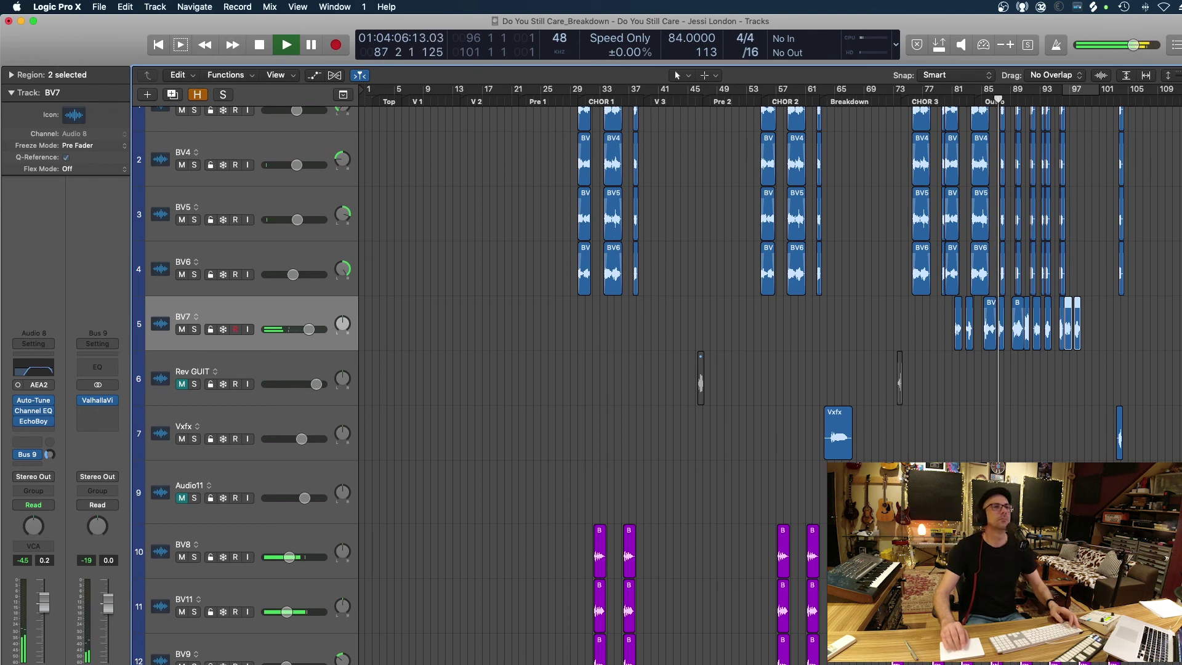
{"action": "scroll", "coordinate": [973, 453], "scroll_direction": "right", "scroll_amount": 5}
{"action": "scroll", "coordinate": [973, 454], "scroll_direction": "right", "scroll_amount": 1}
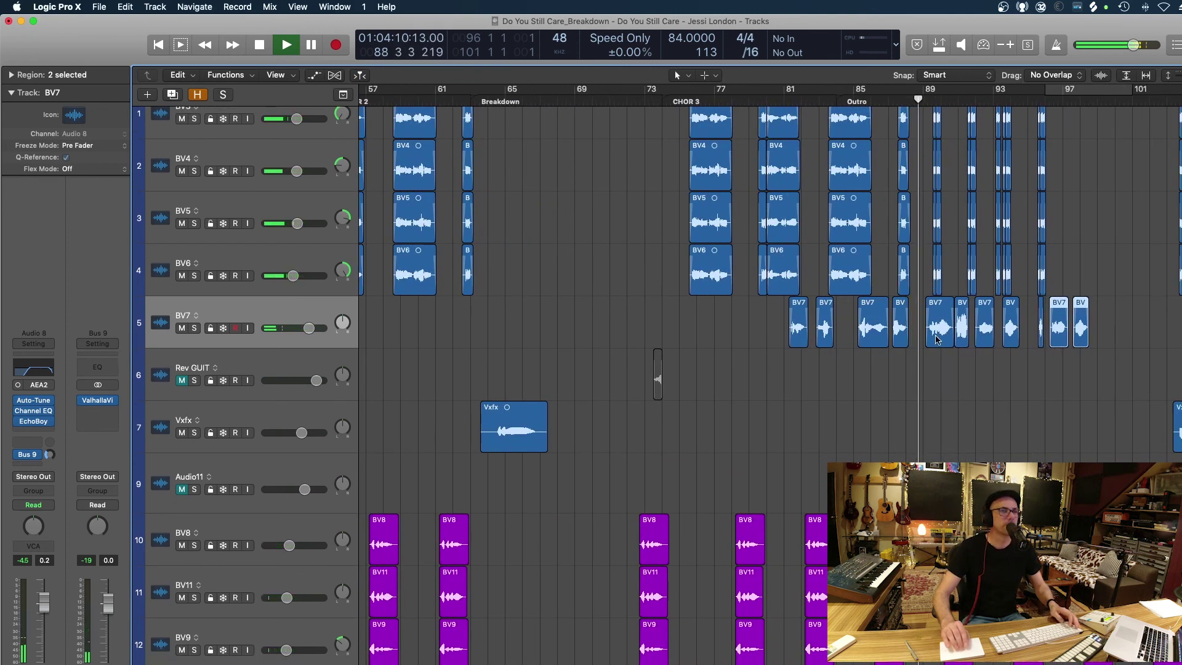
{"action": "right_click", "coordinate": [965, 413]}
{"action": "left_click", "coordinate": [963, 330]}
{"action": "key", "text": "space"}
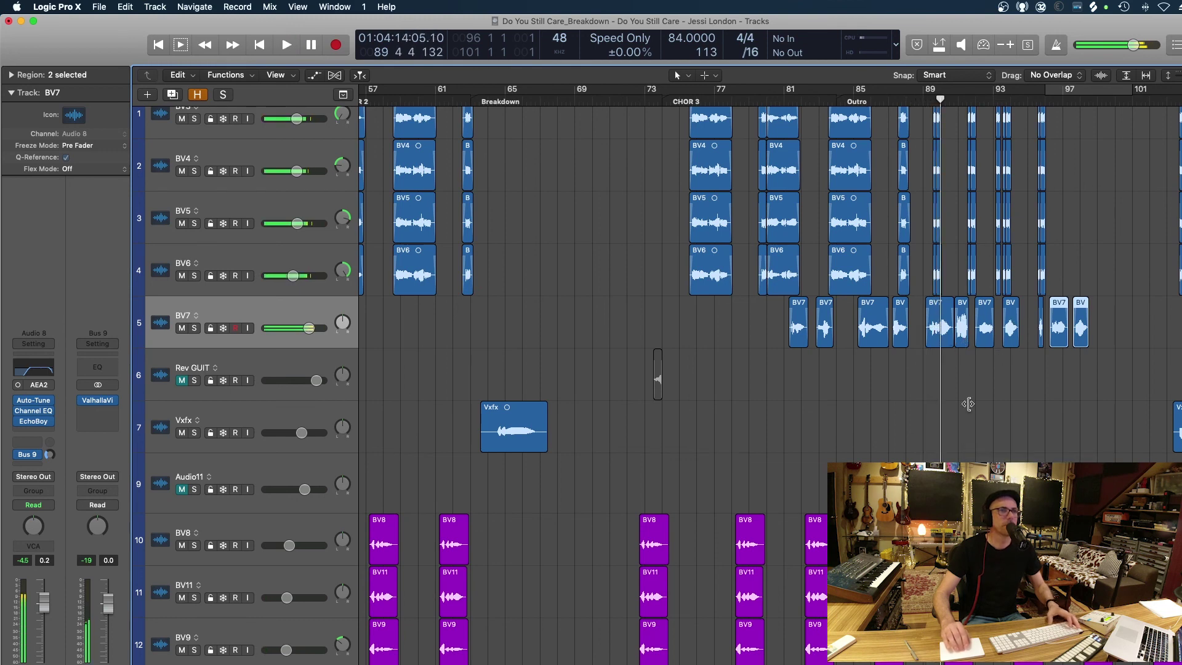
- Place the playhead at bar 91 on the short BV7 region and show the whole arrangement
{"action": "key", "text": "super+Up"}
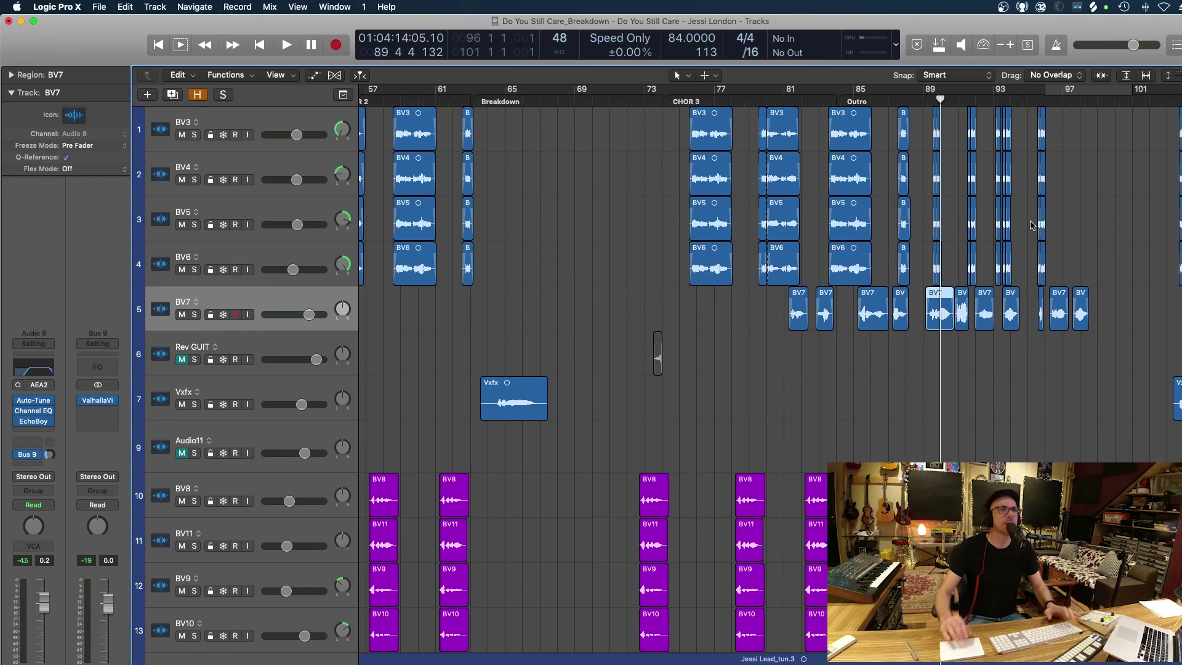
{"action": "key", "text": "super+Up"}
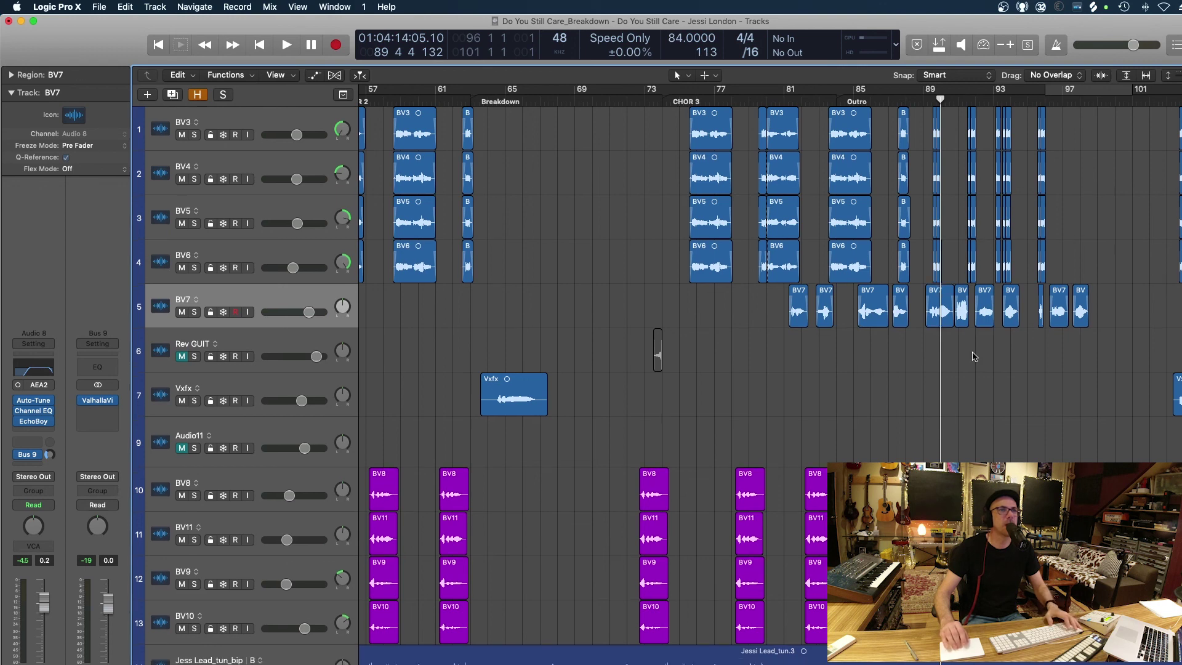
{"action": "left_click", "coordinate": [953, 99]}
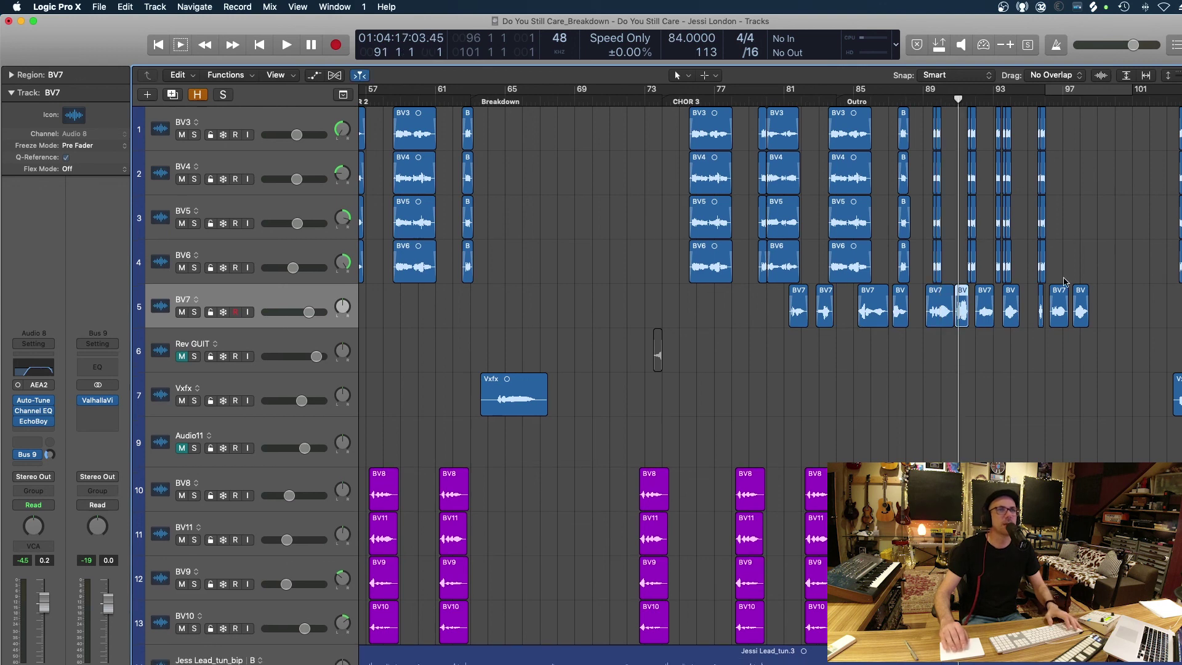
{"action": "key", "text": "z"}
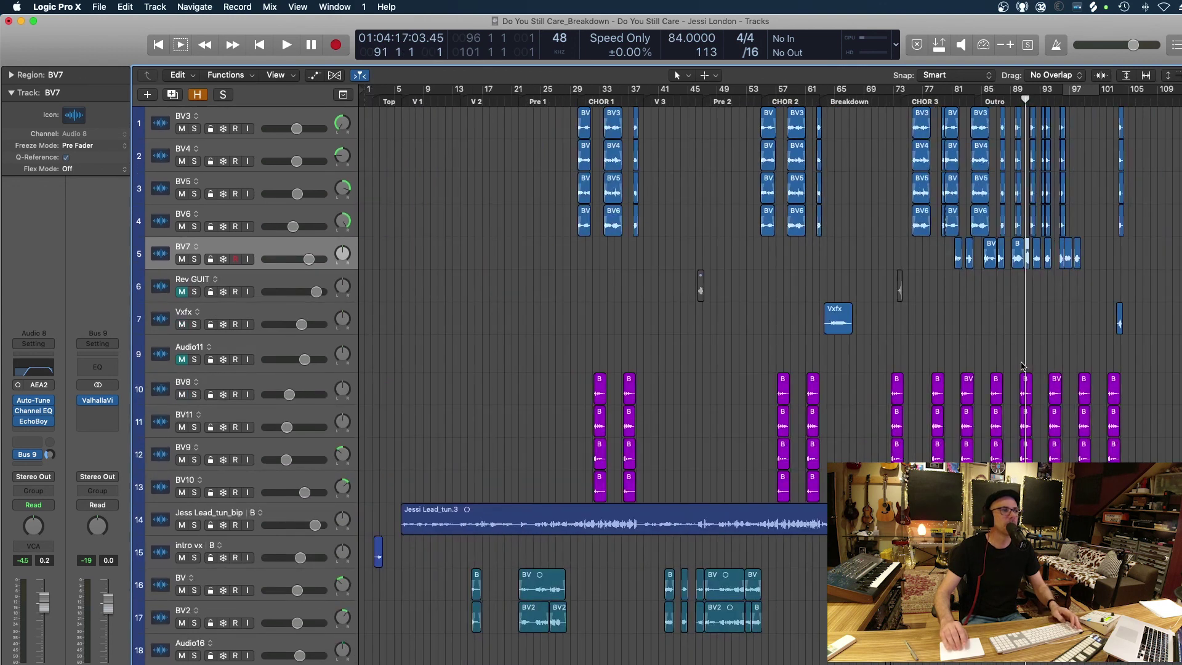